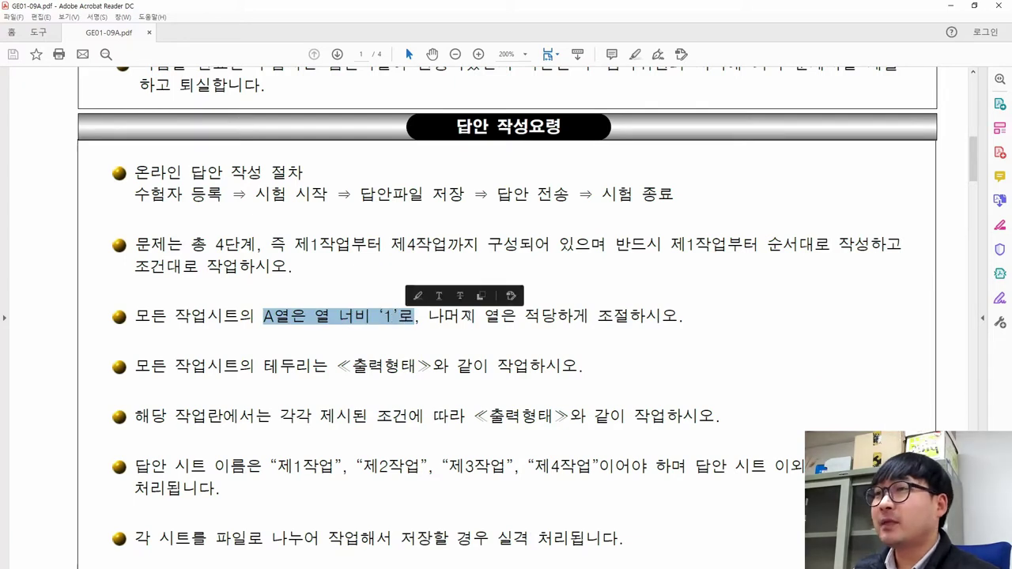
# Examine the answer-writing instructions in GE01-09A.pdf on column widths, borders and sheet names, and the first task page.
pyautogui.moveTo(477, 316); pyautogui.dragTo(589, 316)
pyautogui.scroll(-2, 303, 377)
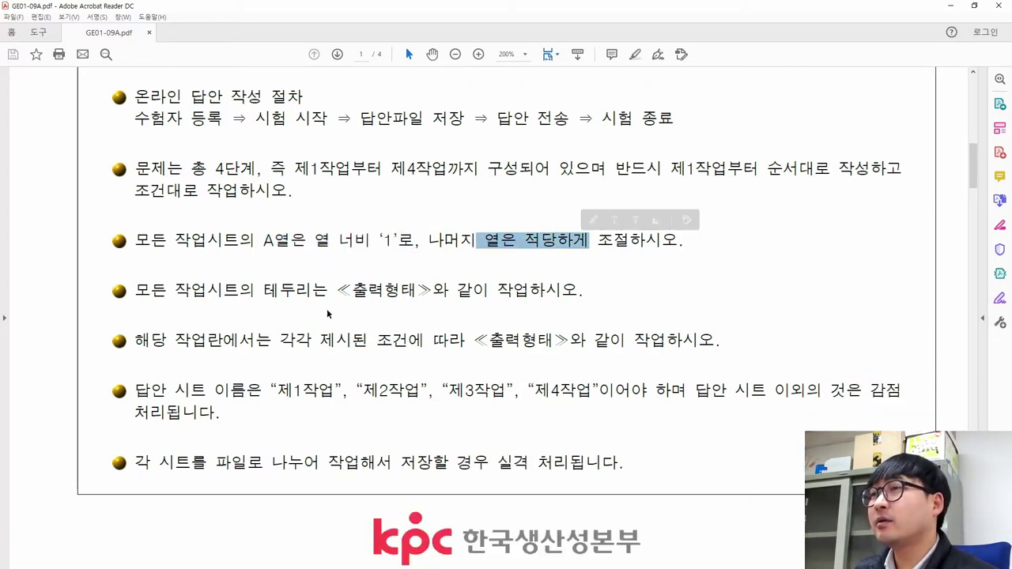
pyautogui.moveTo(265, 291); pyautogui.dragTo(327, 292)
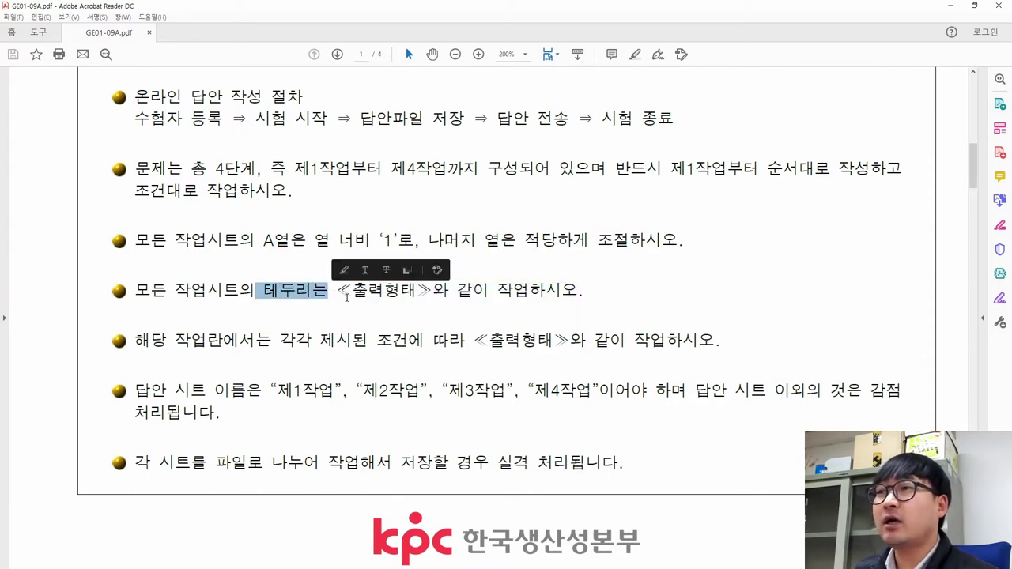
pyautogui.click(364, 295)
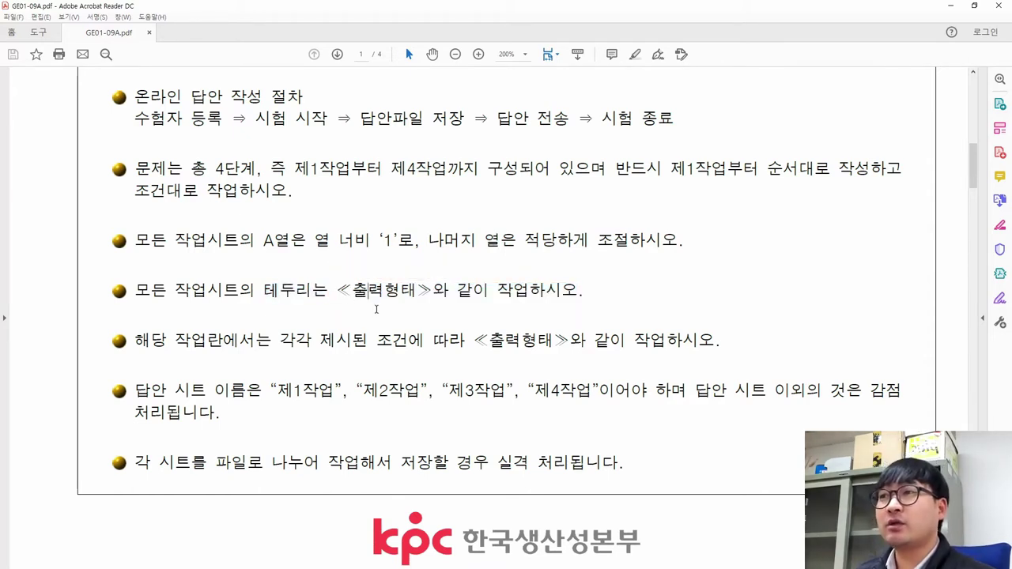
pyautogui.scroll(-1, 402, 372)
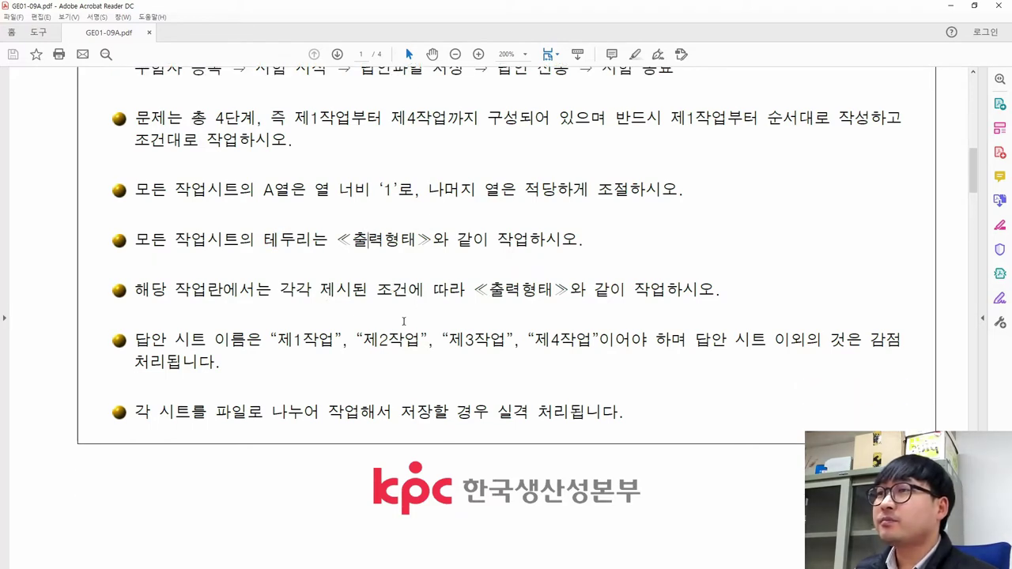
pyautogui.moveTo(278, 340); pyautogui.dragTo(566, 340)
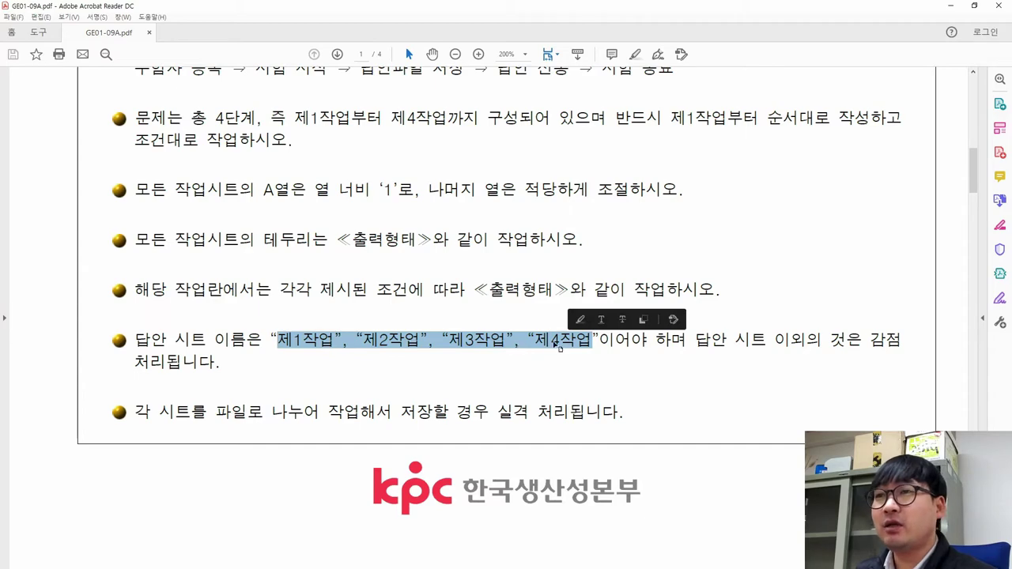
pyautogui.scroll(1, 441, 351)
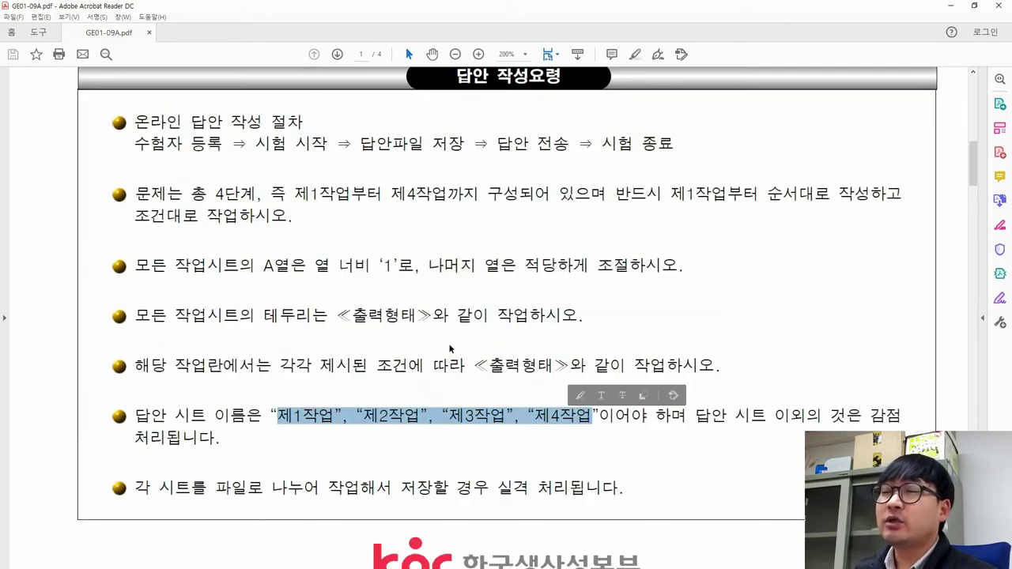
pyautogui.scroll(-10, 450, 348)
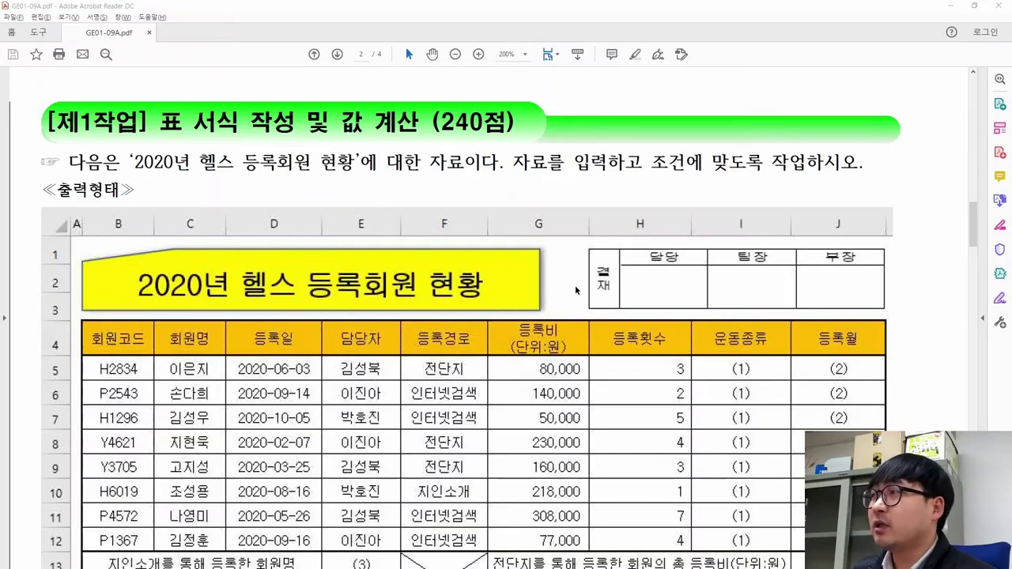
# Review the instruction on column A's width in the exam PDF's answer-writing rules.
pyautogui.hotkey('alt', 'Tab')
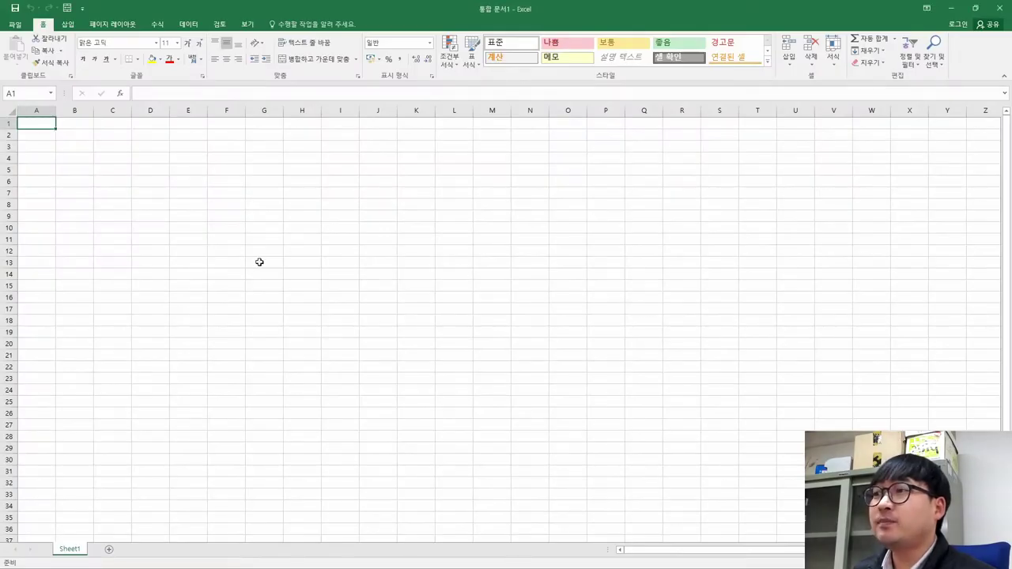
pyautogui.hotkey('alt', 'Tab')
pyautogui.scroll(10, 354, 253)
pyautogui.scroll(4, 355, 254)
pyautogui.moveTo(314, 215); pyautogui.dragTo(414, 215)
# Switch to Excel and set the width of column A on Sheet1 to 1.
pyautogui.hotkey('alt', 'Tab')
pyautogui.click(36, 111)
pyautogui.rightClick(49, 116)
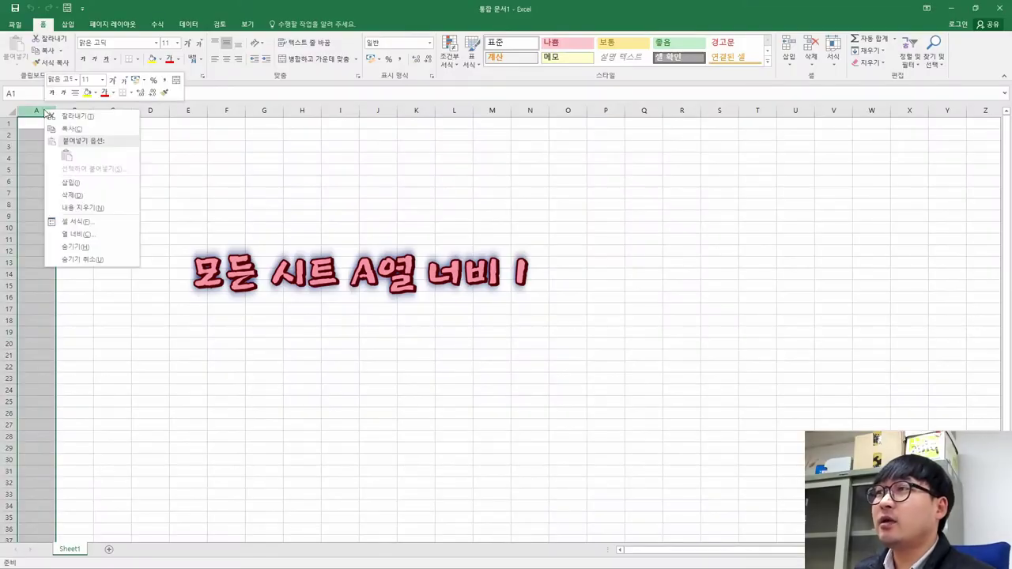
pyautogui.click(78, 235)
pyautogui.write('1')
pyautogui.press('Return')
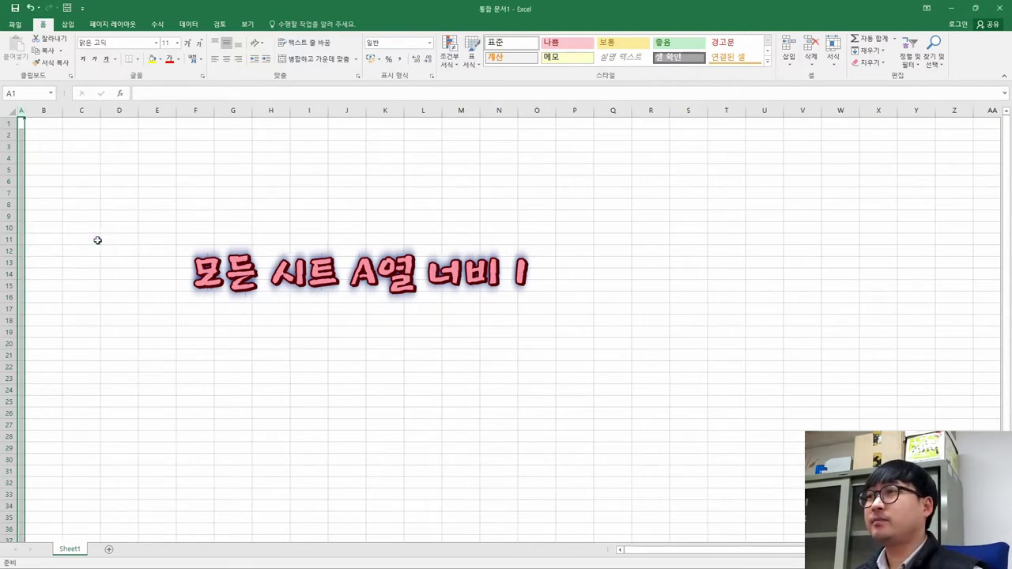
pyautogui.click(32, 127)
pyautogui.click(9, 123)
pyautogui.click(31, 124)
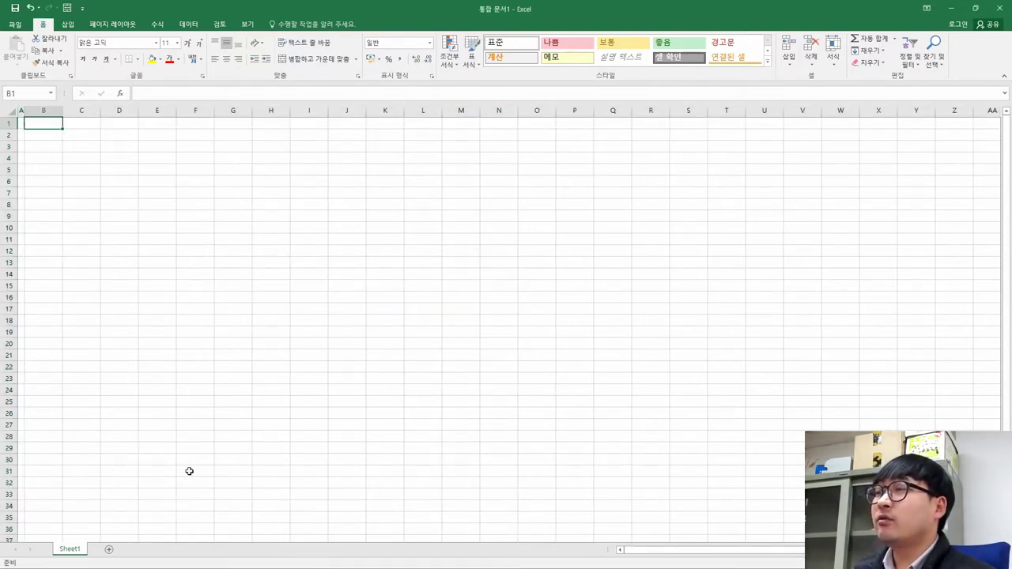
# Rename Sheet1 as 제1작업, without spaces.
pyautogui.doubleClick(67, 552)
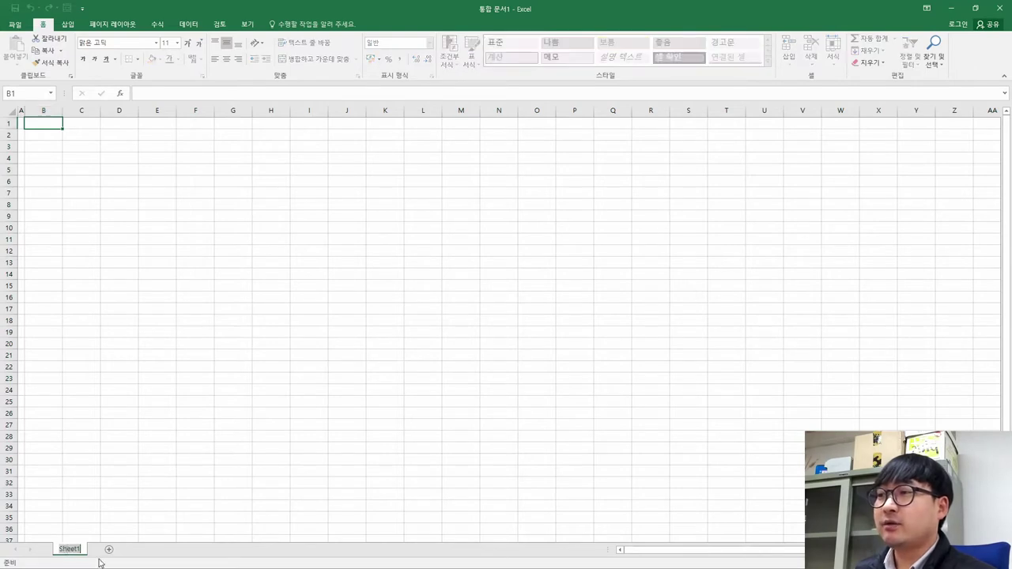
pyautogui.write('wp1')
pyautogui.press('BackSpace')
pyautogui.press('BackSpace')
pyautogui.press('BackSpace')
pyautogui.press('Hangul')
pyautogui.write('제1작업')
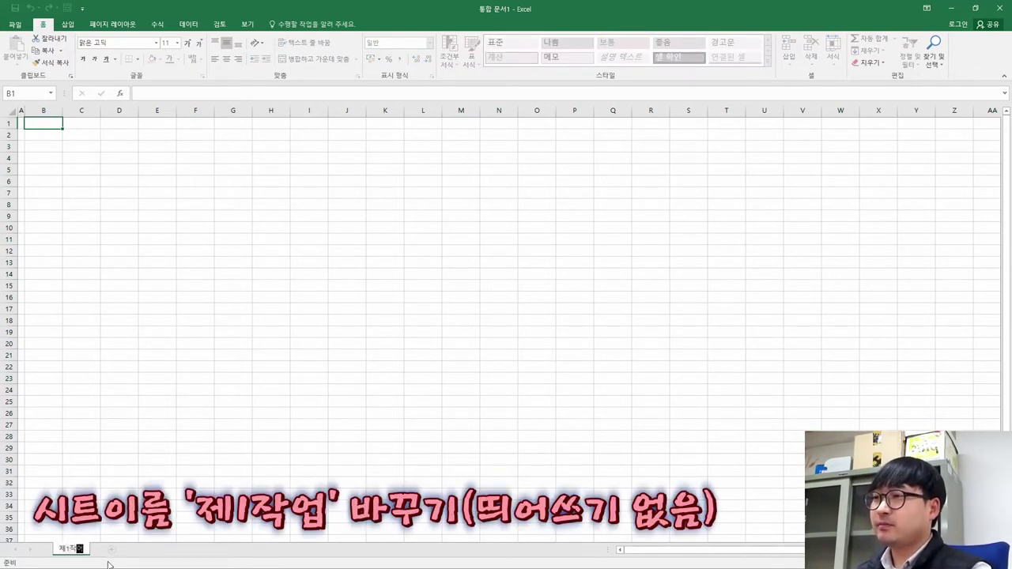
pyautogui.press('Return')
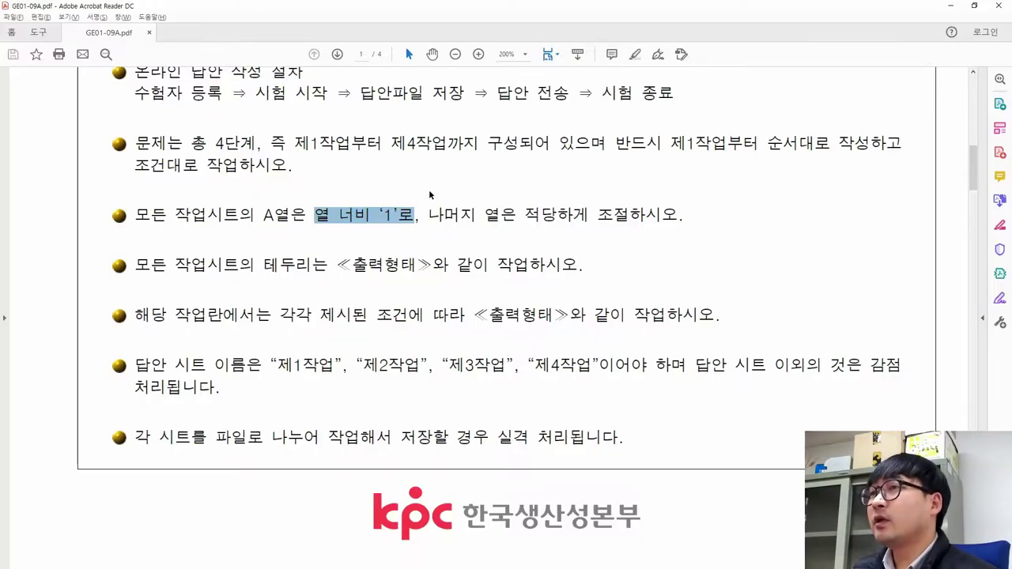
# Check the 제1작업 to 제4작업 requirement in the PDF, then duplicate the 제1작업 sheet in Excel and rename the copy 제2작업.
pyautogui.scroll(1, 423, 241)
pyautogui.moveTo(296, 195); pyautogui.dragTo(478, 195)
pyautogui.hotkey('alt', 'Tab')
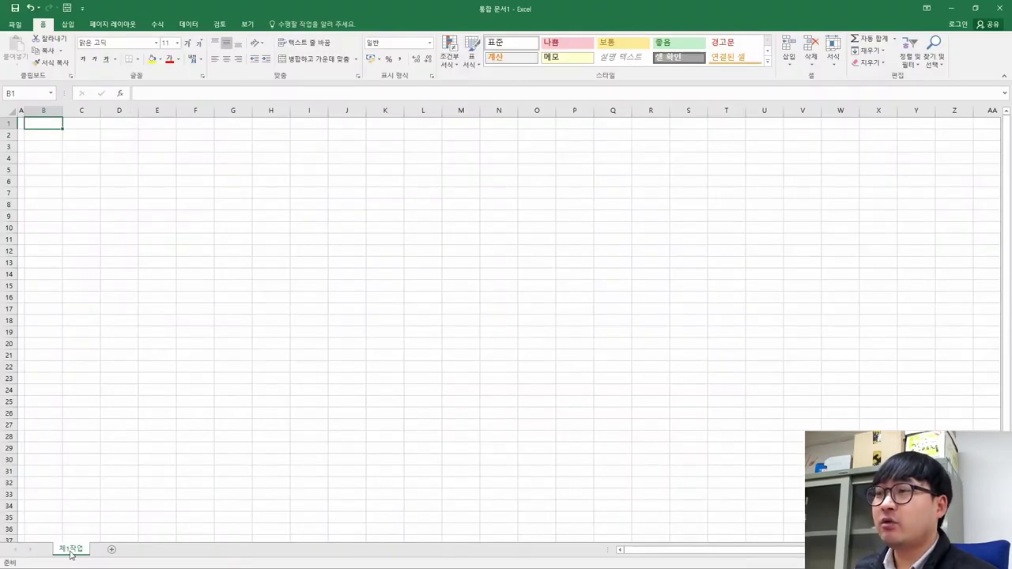
pyautogui.moveTo(70, 554); pyautogui.dragTo(120, 550)
pyautogui.doubleClick(120, 550)
pyautogui.write('제2작업')
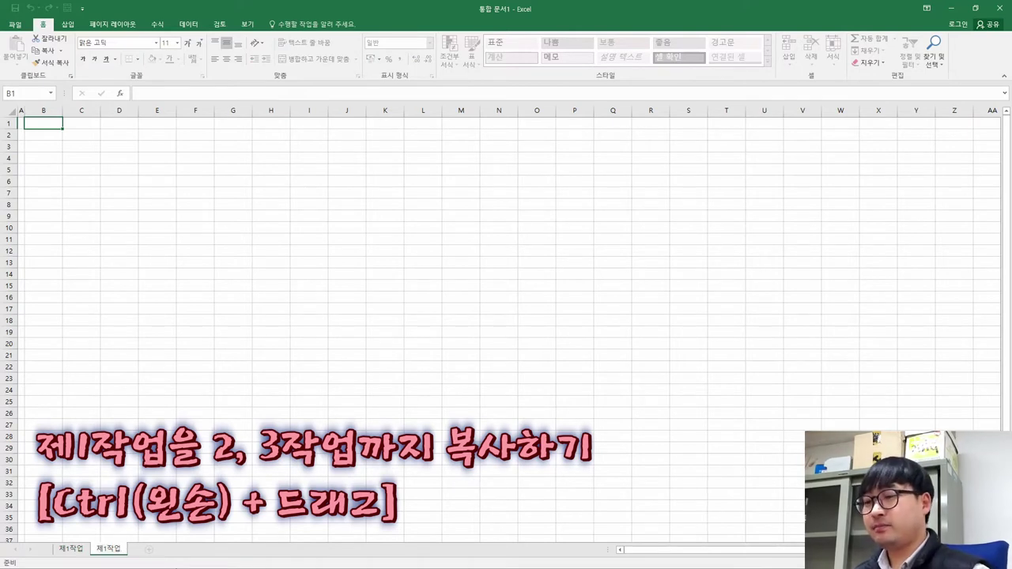
pyautogui.press('Return')
# Duplicate the 제2작업 sheet, rename the copy 제3작업, and return to the 제1작업 sheet.
pyautogui.moveTo(117, 551); pyautogui.dragTo(146, 550)
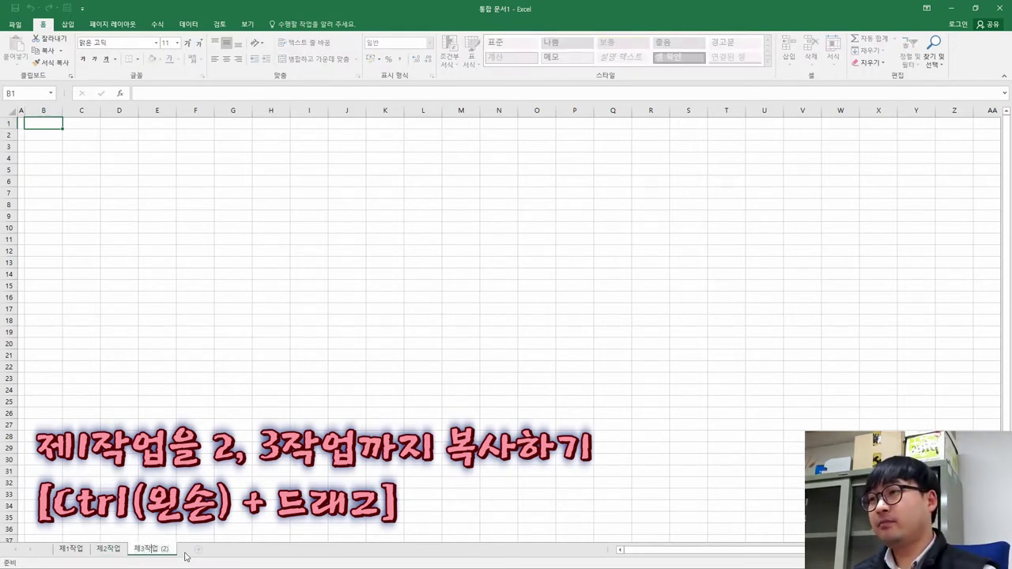
pyautogui.press('BackSpace')
pyautogui.press('BackSpace')
pyautogui.press('BackSpace')
pyautogui.press('BackSpace')
pyautogui.press('Return')
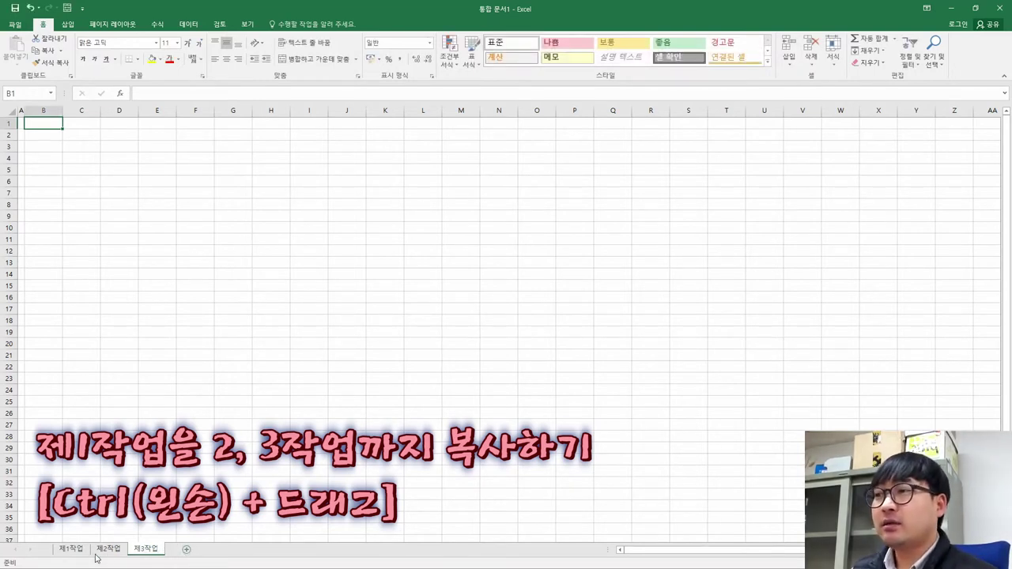
pyautogui.click(69, 551)
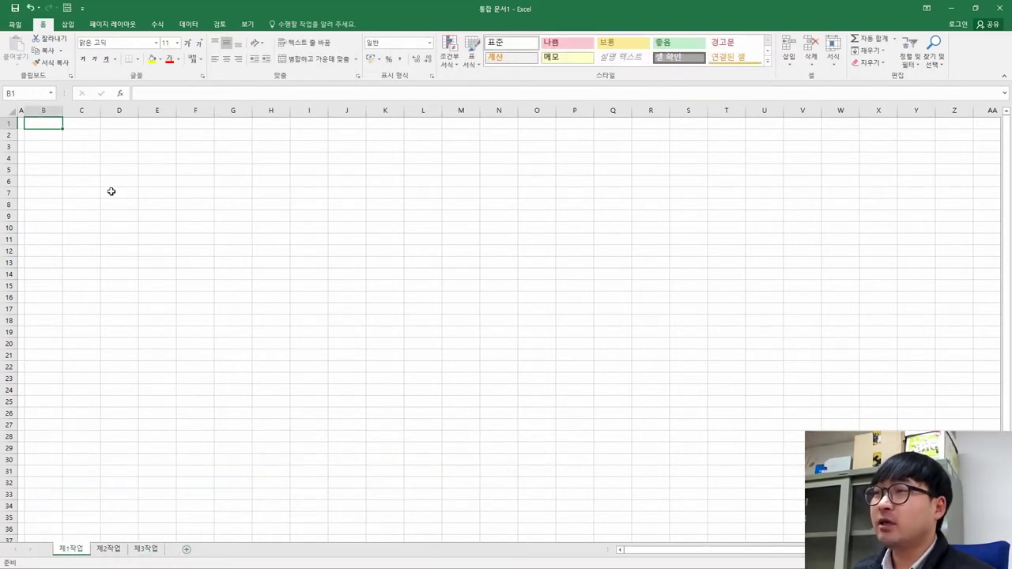
# Switch to the exam PDF and examine the 제1작업 task title and the extent of its output-format table.
pyautogui.hotkey('alt', 'Tab')
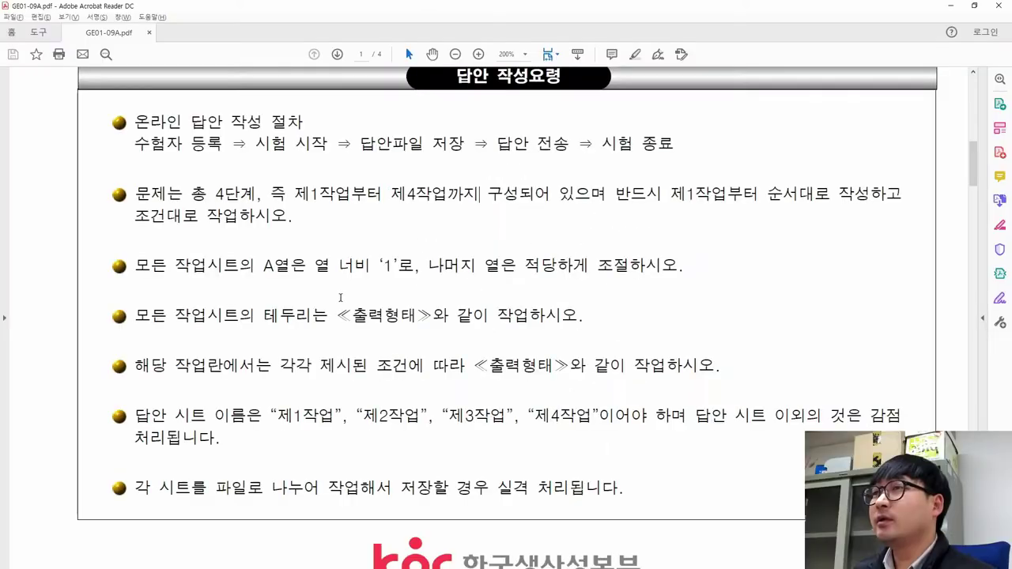
pyautogui.scroll(-10, 341, 296)
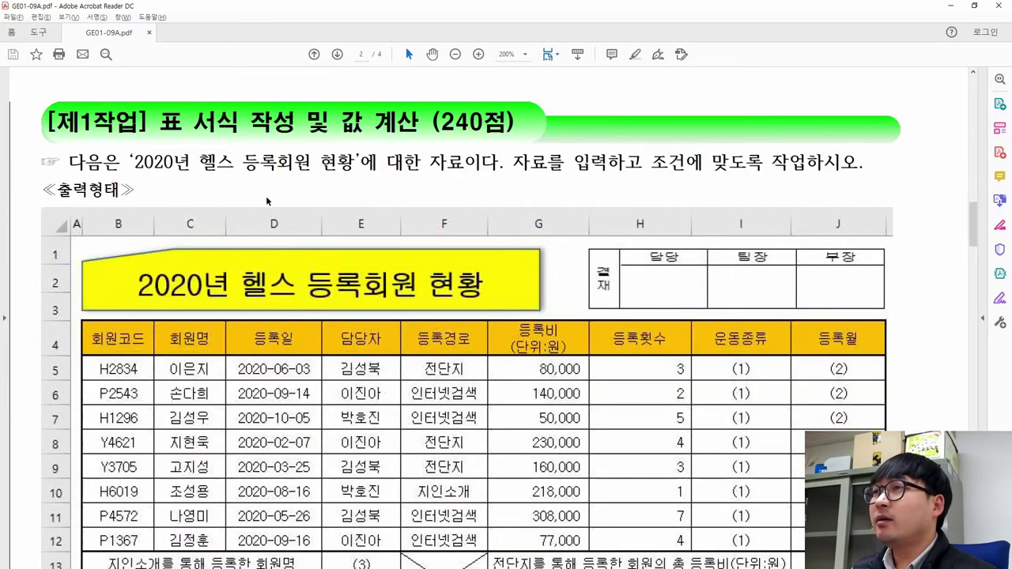
pyautogui.moveTo(136, 165); pyautogui.dragTo(359, 169)
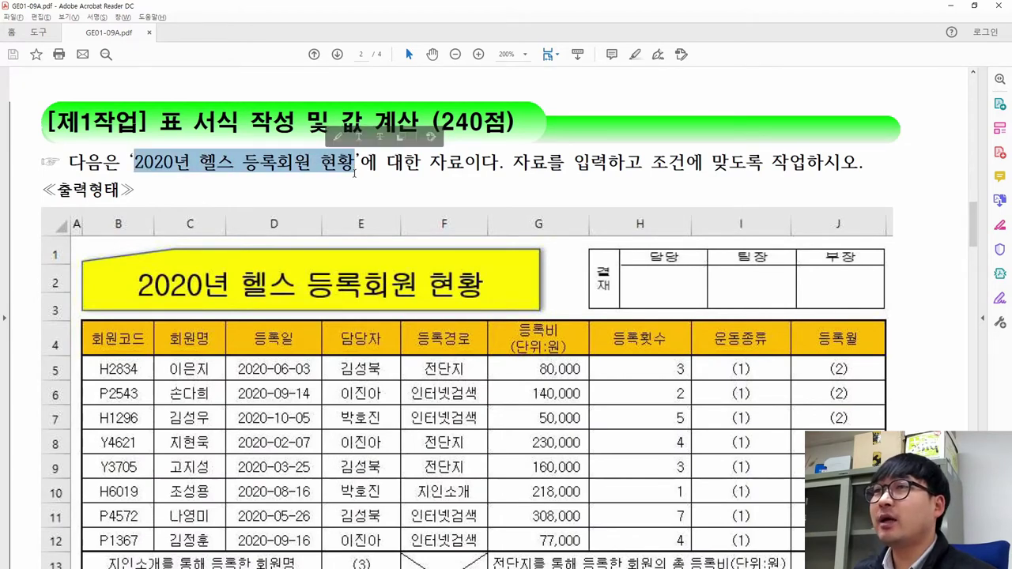
pyautogui.scroll(-3, 354, 172)
pyautogui.click(307, 214)
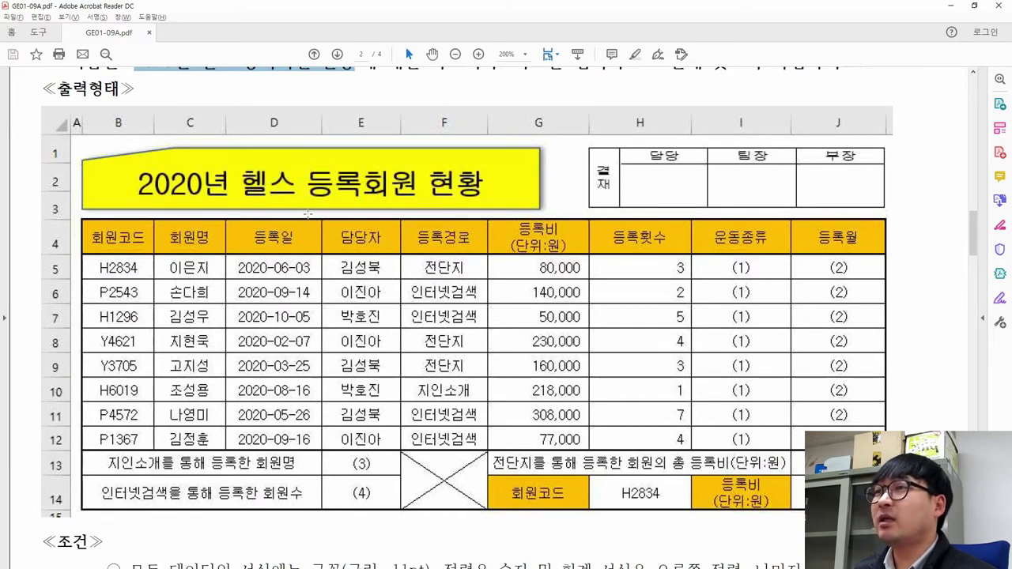
pyautogui.moveTo(85, 223); pyautogui.dragTo(883, 509)
pyautogui.hotkey('alt', 'Tab')
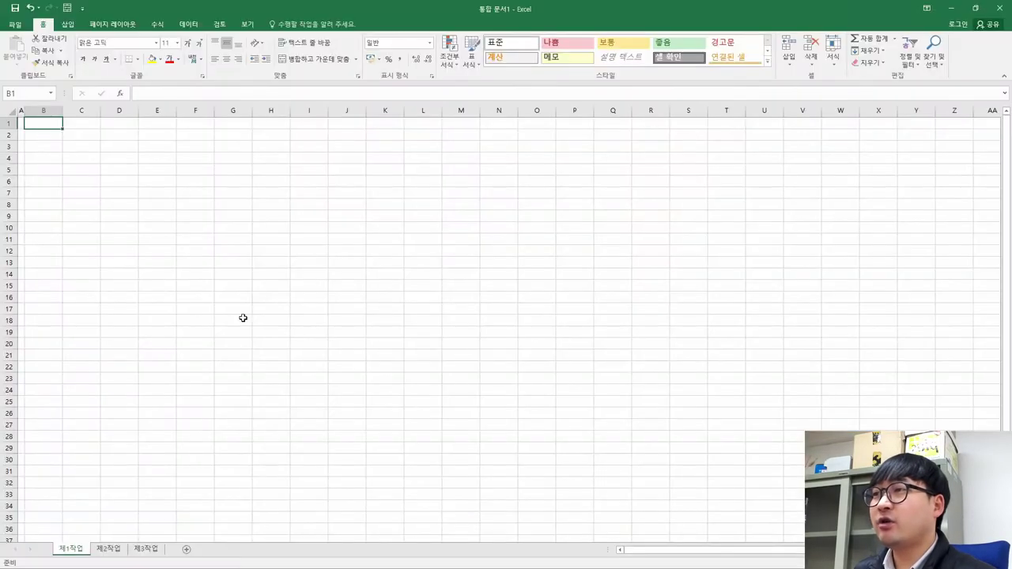
pyautogui.hotkey('alt', 'Tab')
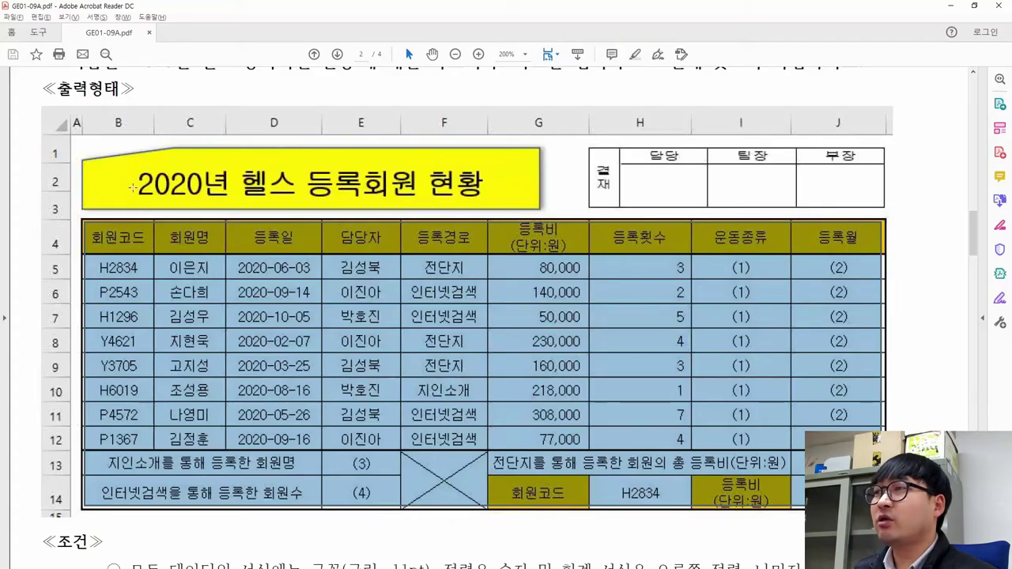
# Examine the output table's entries and how they line up with the column letters and row numbers, starting at 회원코드 in B4.
pyautogui.click(130, 136)
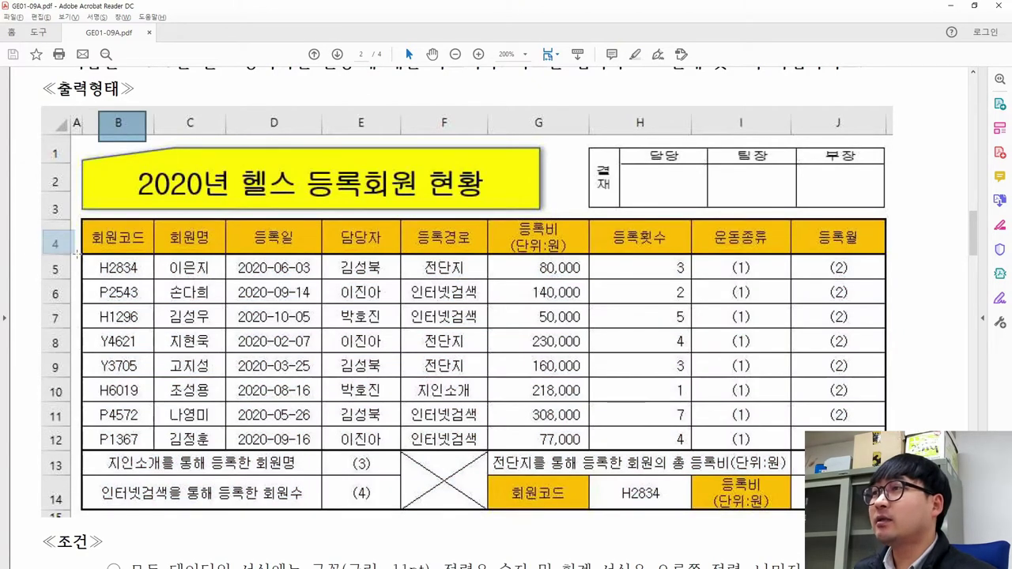
pyautogui.click(77, 254)
pyautogui.moveTo(92, 237); pyautogui.dragTo(141, 245)
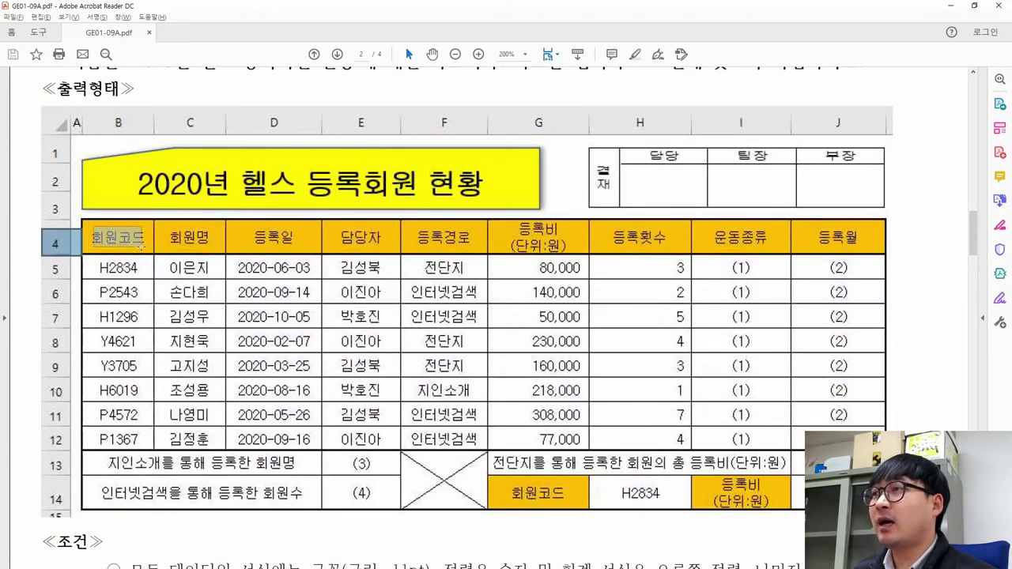
pyautogui.moveTo(873, 502); pyautogui.dragTo(82, 224)
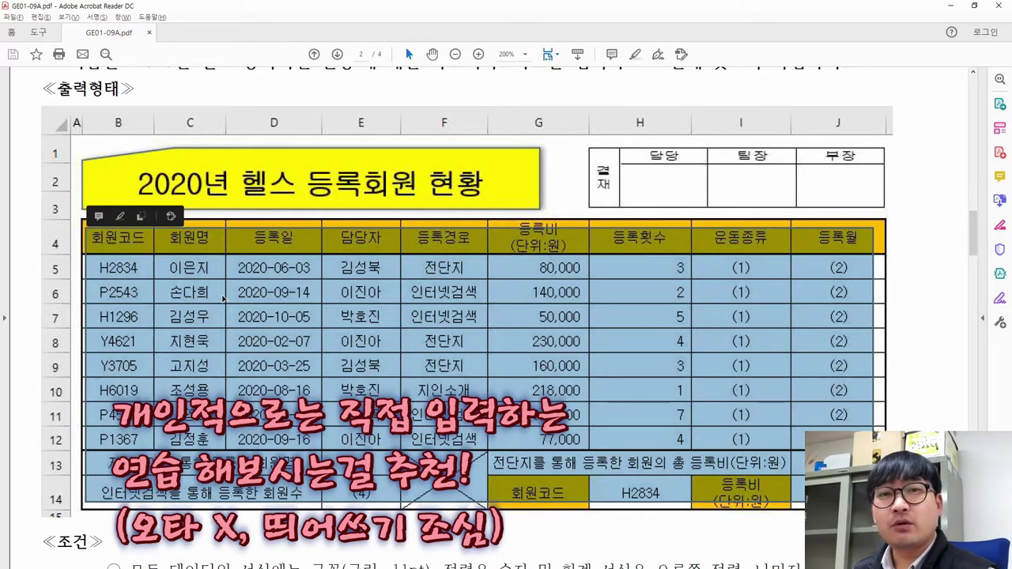
pyautogui.click(124, 269)
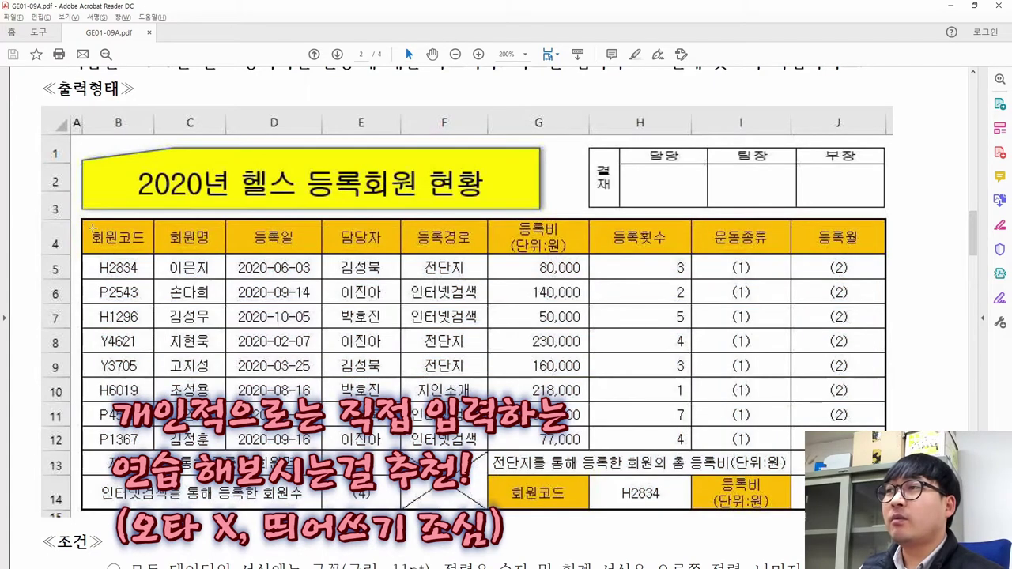
pyautogui.moveTo(89, 224); pyautogui.dragTo(876, 510)
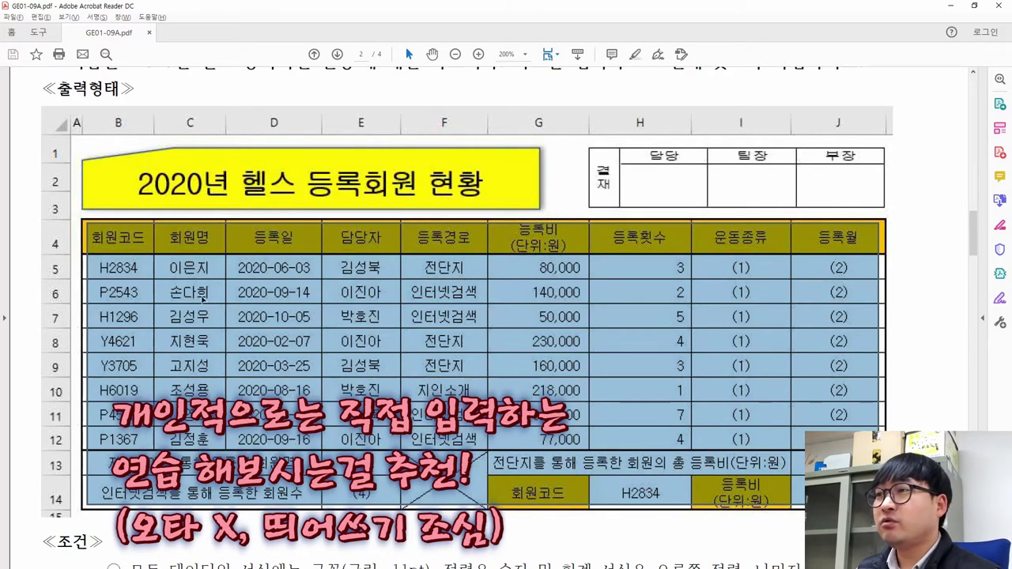
pyautogui.click(133, 259)
pyautogui.moveTo(89, 225); pyautogui.dragTo(875, 411)
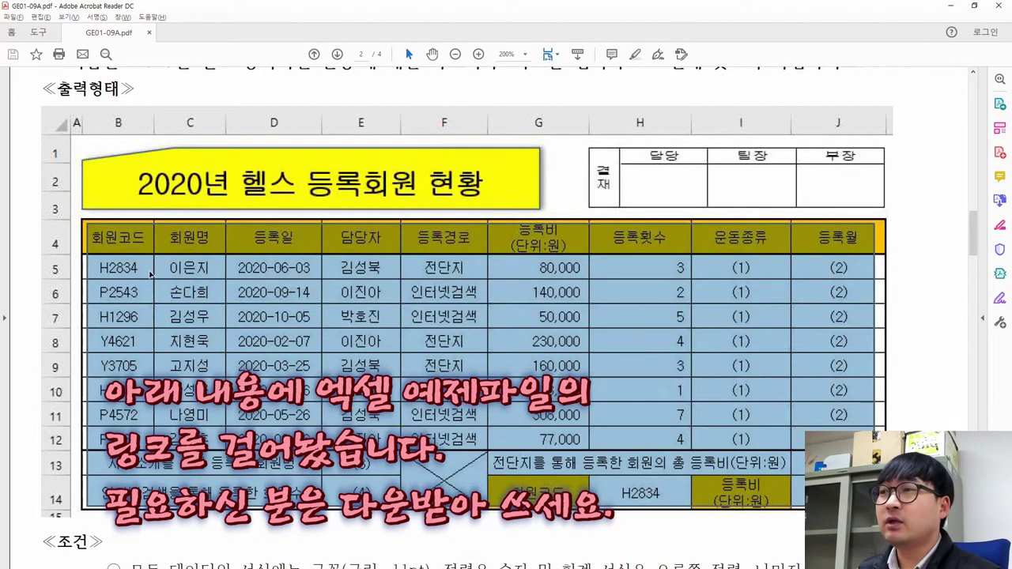
pyautogui.click(98, 242)
pyautogui.moveTo(90, 228); pyautogui.dragTo(879, 506)
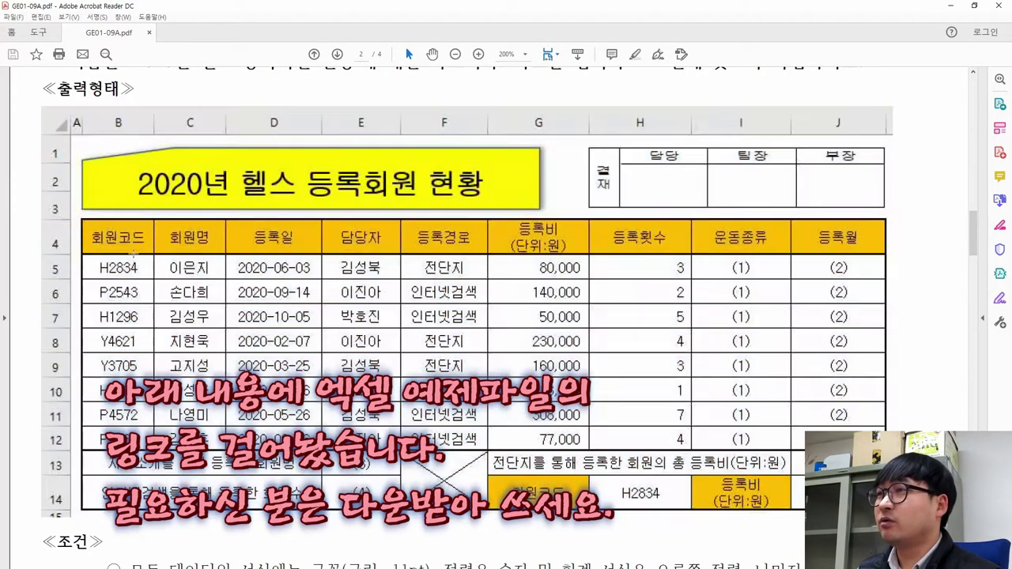
pyautogui.click(142, 261)
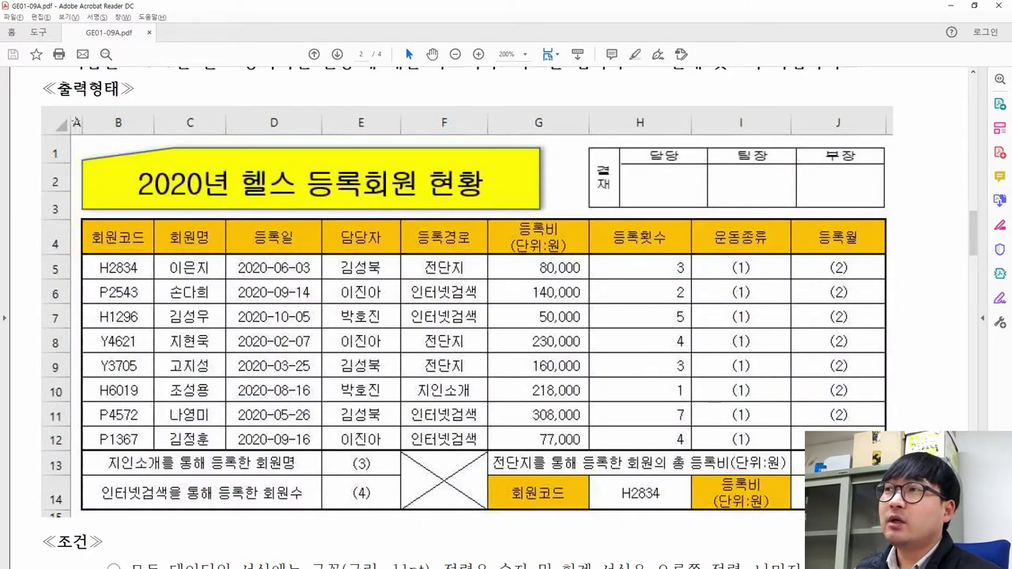
pyautogui.moveTo(65, 112)
pyautogui.mouseDown()
pyautogui.moveTo(88, 142)
pyautogui.moveTo(151, 132)
pyautogui.moveTo(567, 139)
pyautogui.mouseUp()
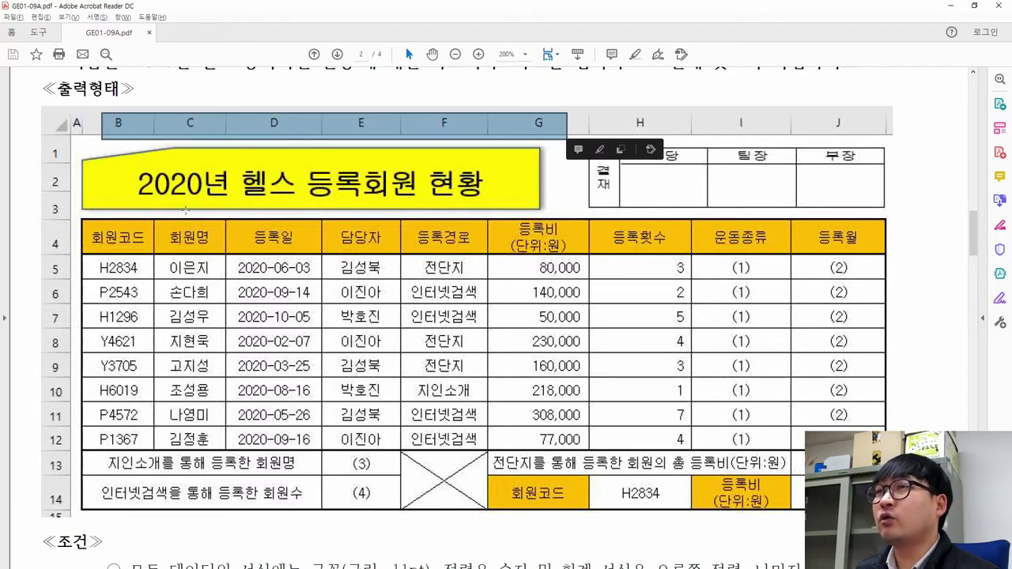
pyautogui.moveTo(41, 144); pyautogui.dragTo(77, 396)
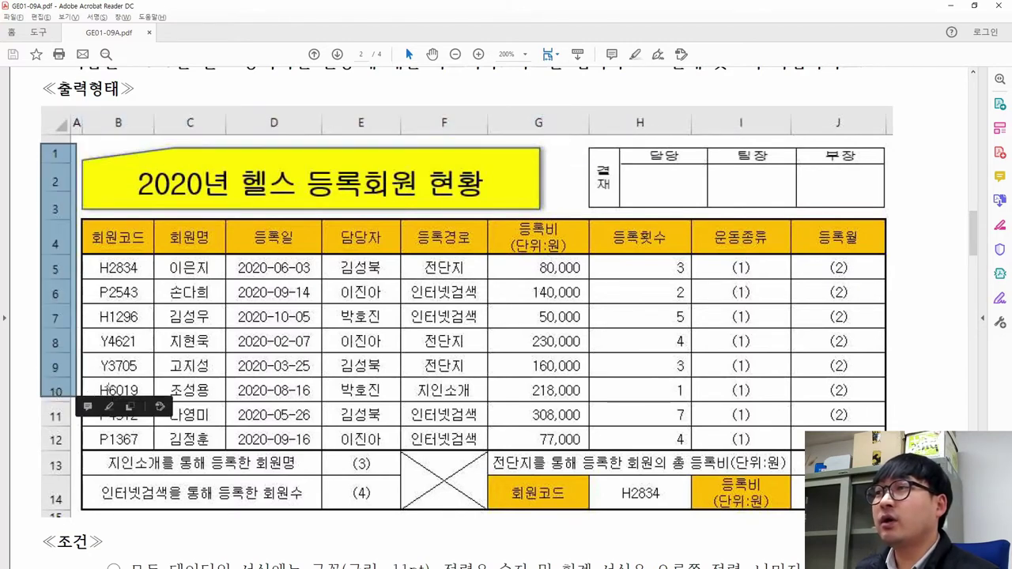
# Compare the row heights in the exam PDF's output table with those of the 제1작업 sheet in Excel.
pyautogui.click(128, 273)
pyautogui.click(129, 273)
pyautogui.click(129, 271)
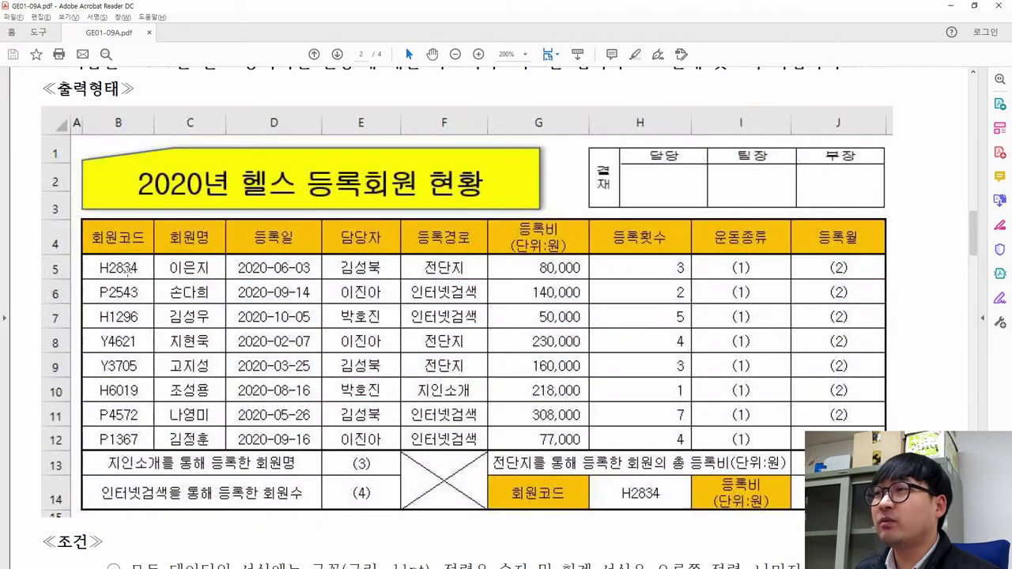
pyautogui.moveTo(41, 138); pyautogui.dragTo(82, 418)
pyautogui.hotkey('alt', 'Tab')
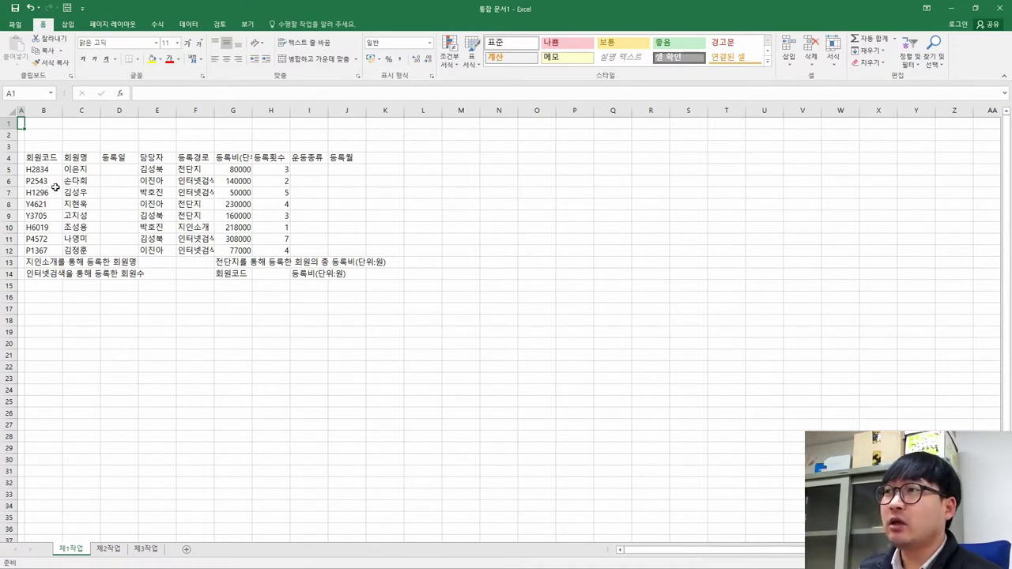
pyautogui.hotkey('alt', 'Tab')
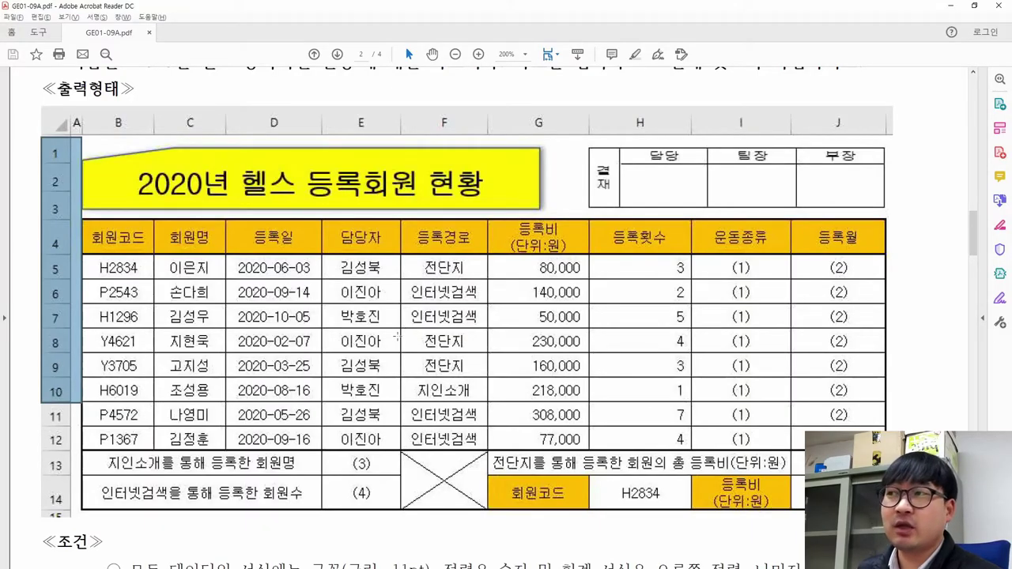
pyautogui.hotkey('alt', 'Tab')
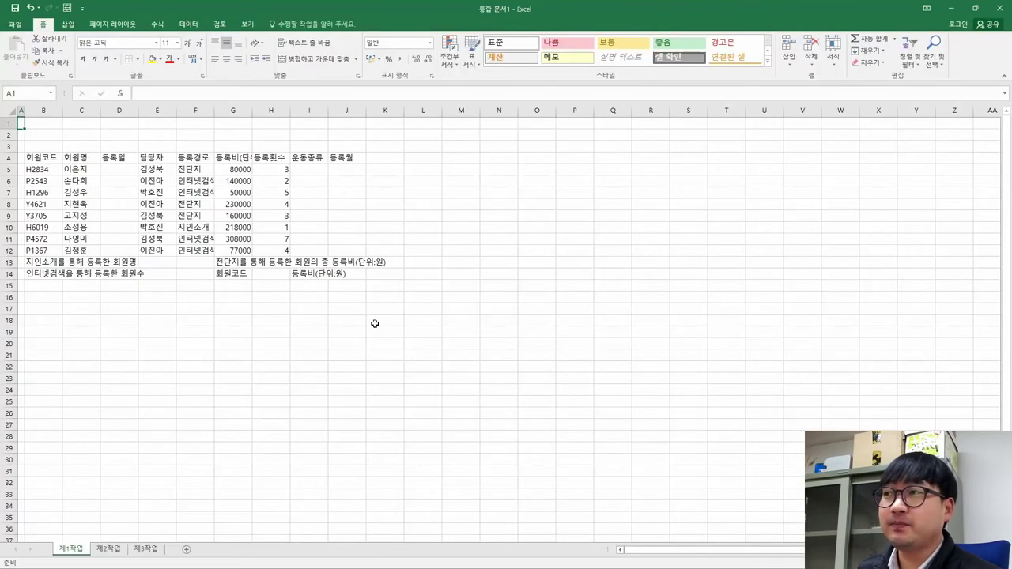
# Set the height of all rows in the 제1작업 sheet to 20.
pyautogui.click(9, 112)
pyautogui.rightClick(12, 175)
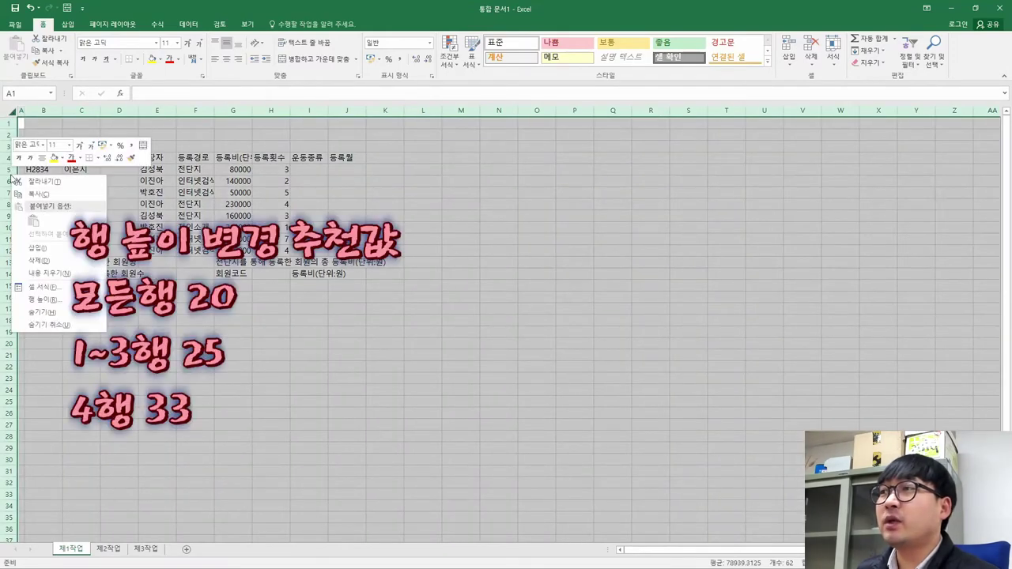
pyautogui.click(52, 302)
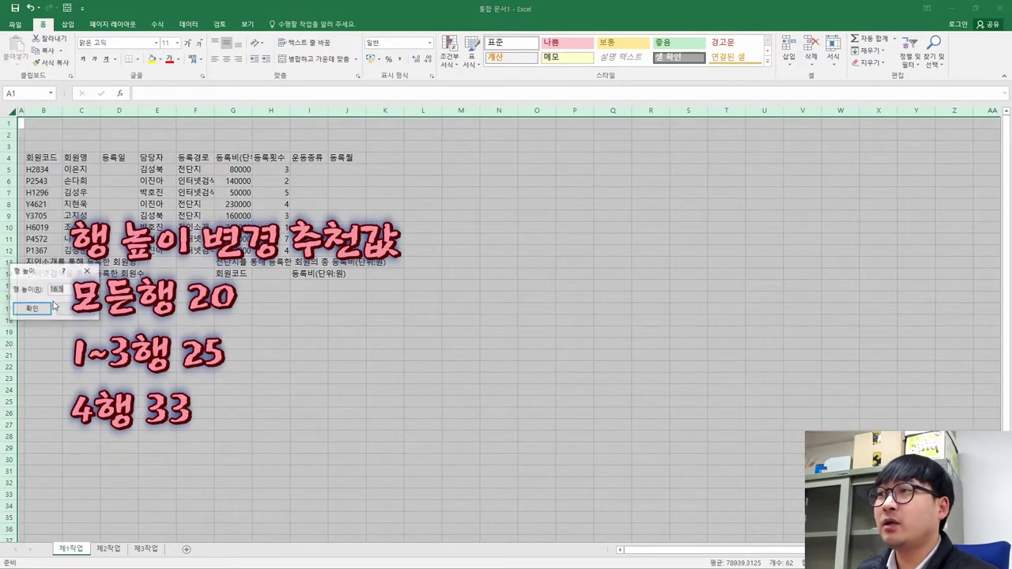
pyautogui.write('20')
pyautogui.press('Return')
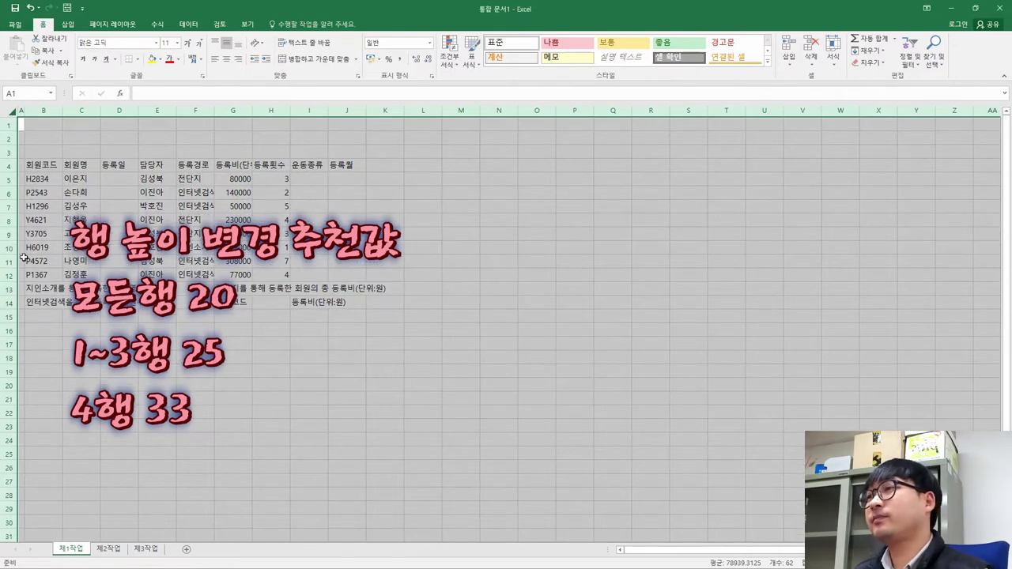
# Set the height of rows 1 to 3 to 25.
pyautogui.click(127, 174)
pyautogui.click(11, 125)
pyautogui.rightClick(15, 153)
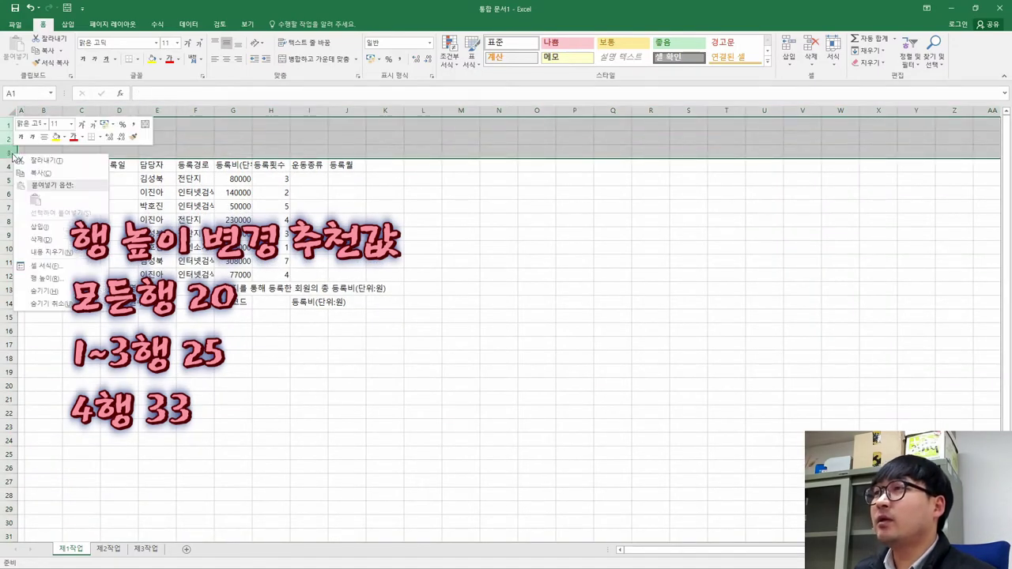
pyautogui.click(45, 267)
pyautogui.write('25')
pyautogui.press('Return')
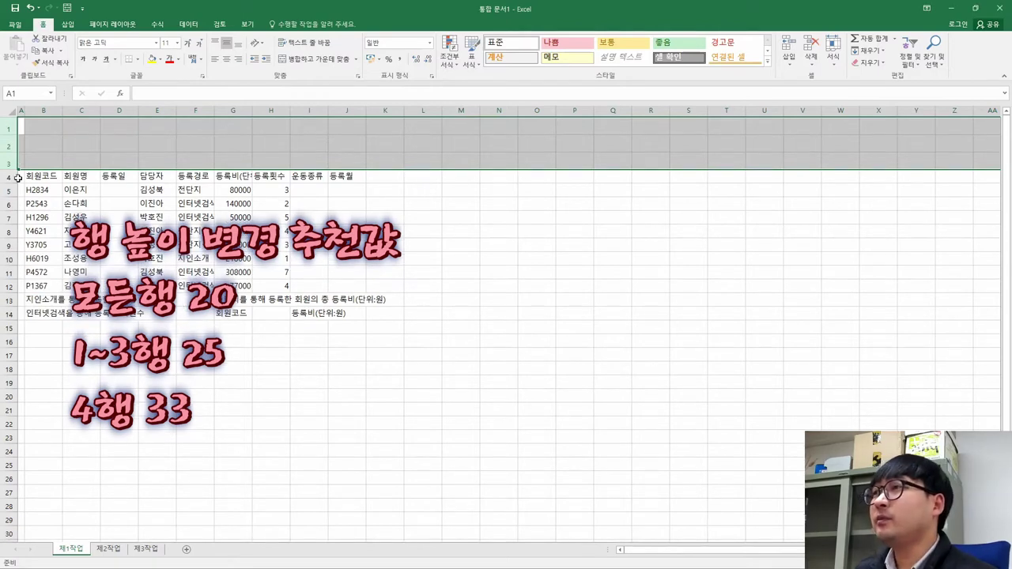
# Set the height of header row 4 to 33.
pyautogui.rightClick(20, 181)
pyautogui.click(46, 301)
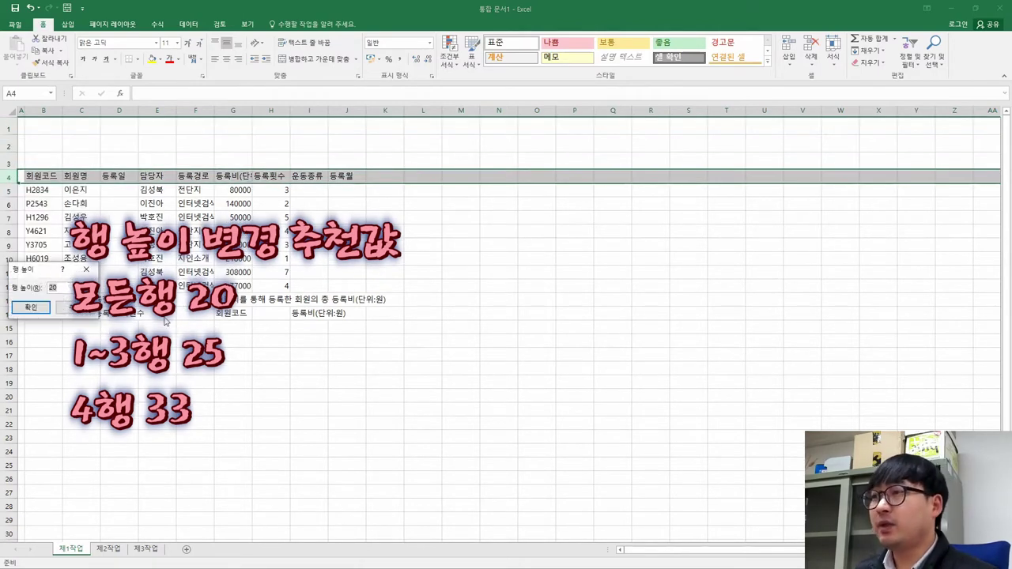
pyautogui.press('Return')
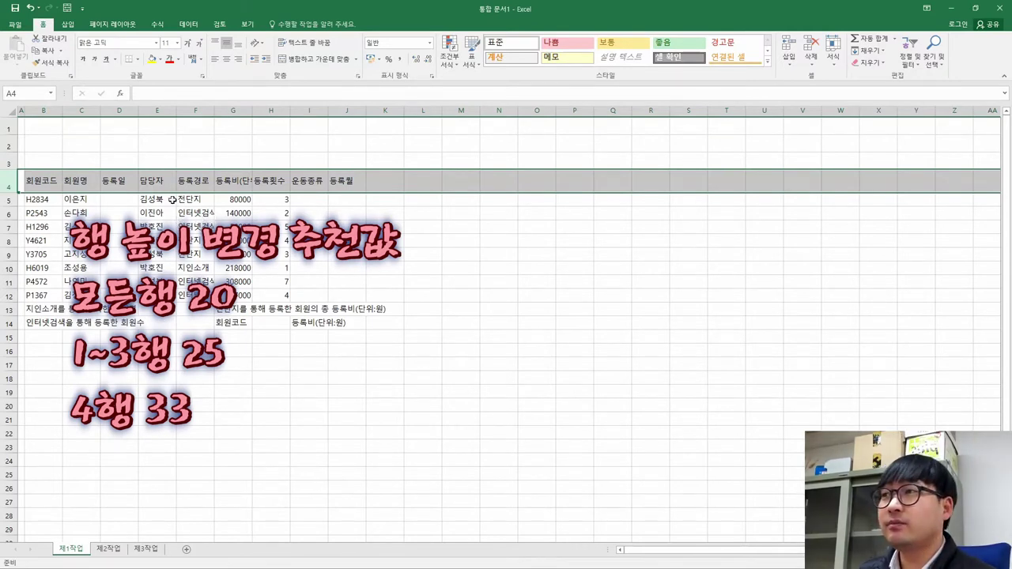
pyautogui.click(87, 213)
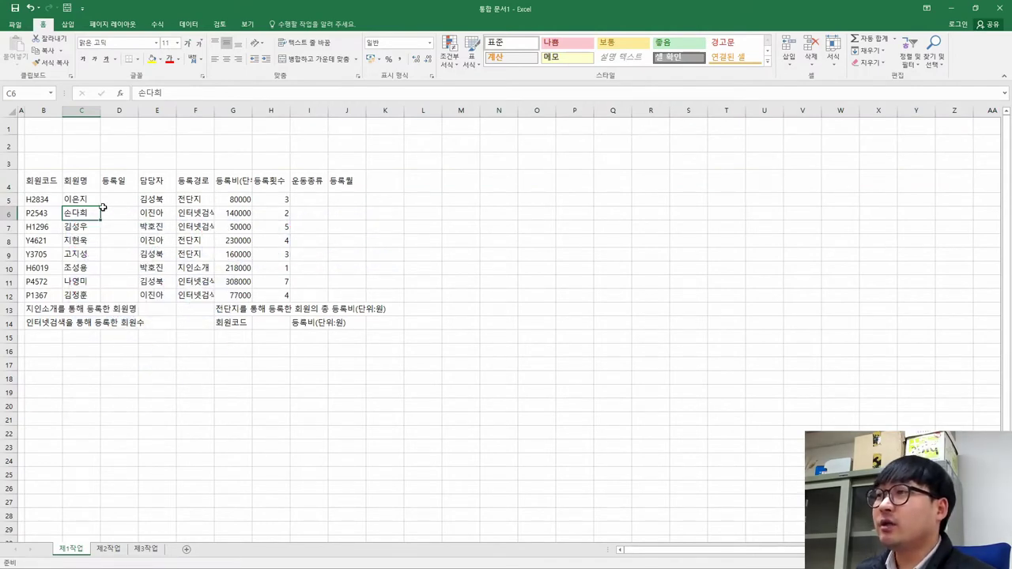
# Compare the sheet's header cells B4:J4 with the exam PDF, examining how the 등록비(단위:원) heading in G4 is laid out.
pyautogui.hotkey('alt', 'Tab')
pyautogui.hotkey('alt', 'Tab')
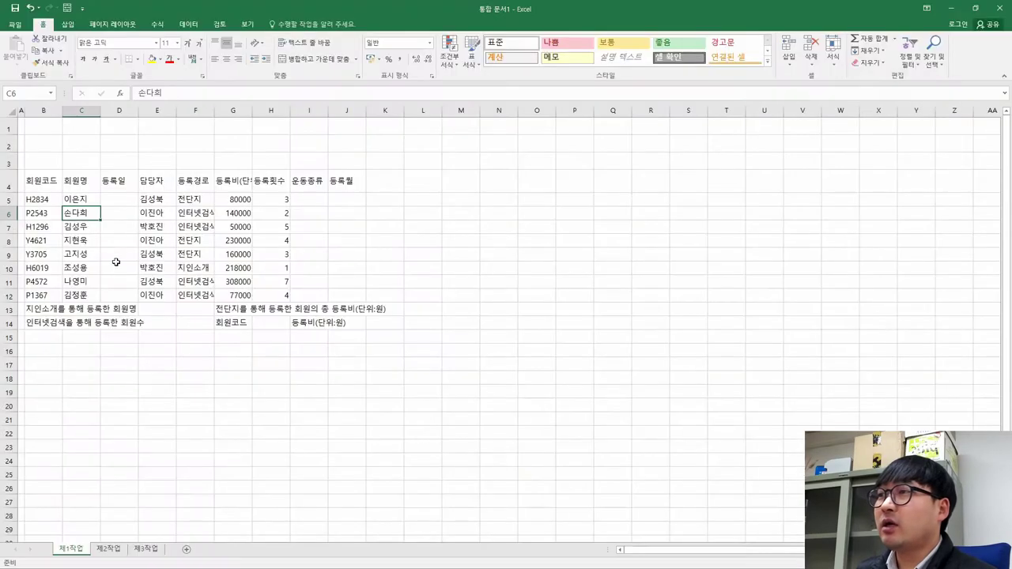
pyautogui.hotkey('alt', 'Tab')
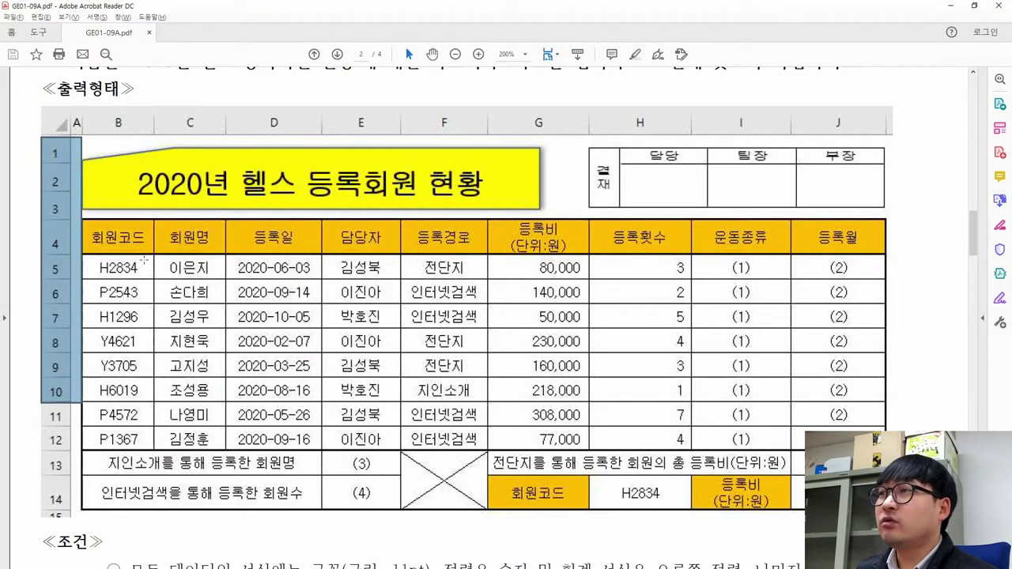
pyautogui.hotkey('alt', 'Tab')
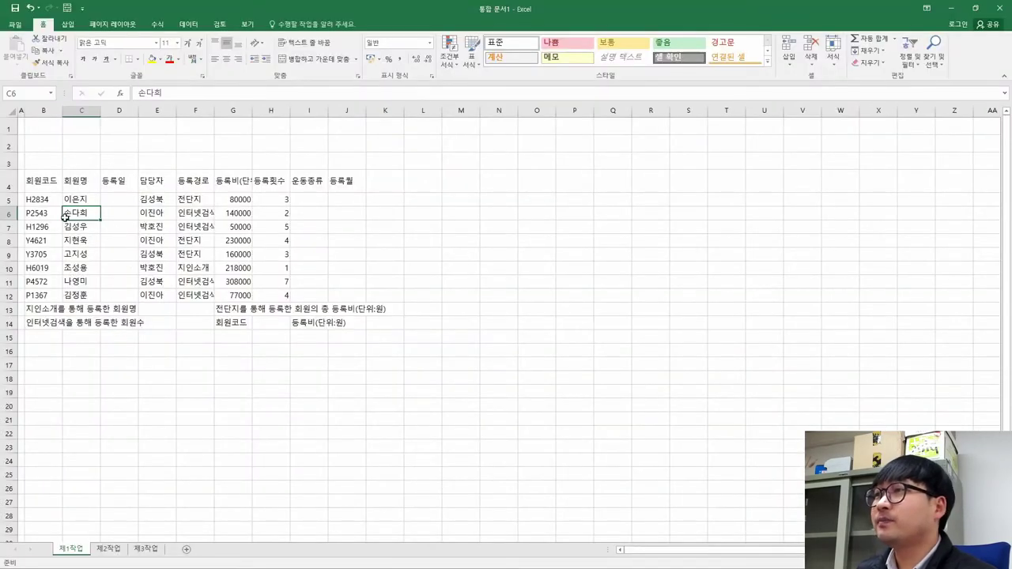
pyautogui.moveTo(39, 181); pyautogui.dragTo(340, 181)
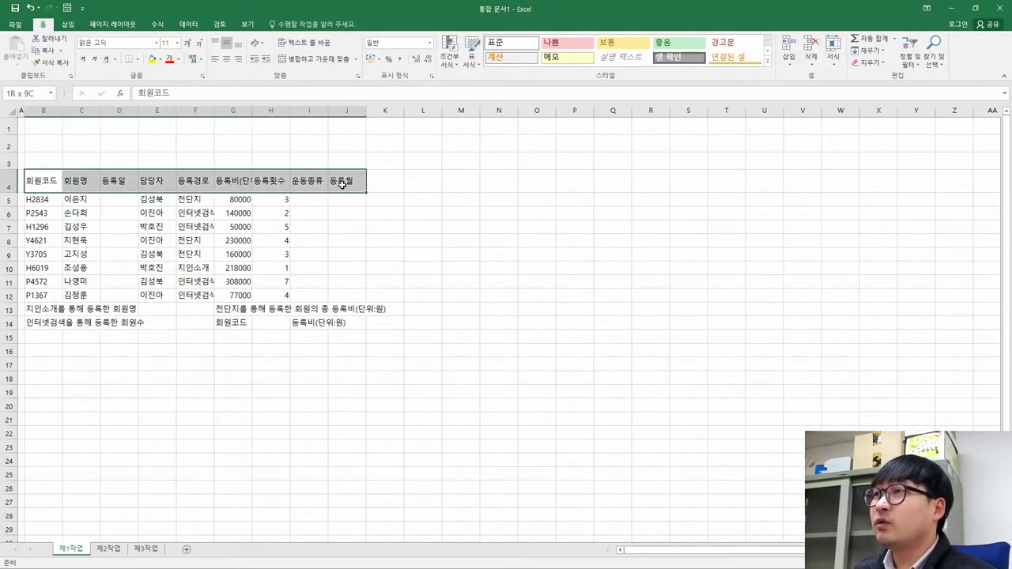
pyautogui.click(239, 182)
pyautogui.hotkey('alt', 'Tab')
pyautogui.moveTo(514, 223); pyautogui.dragTo(561, 250)
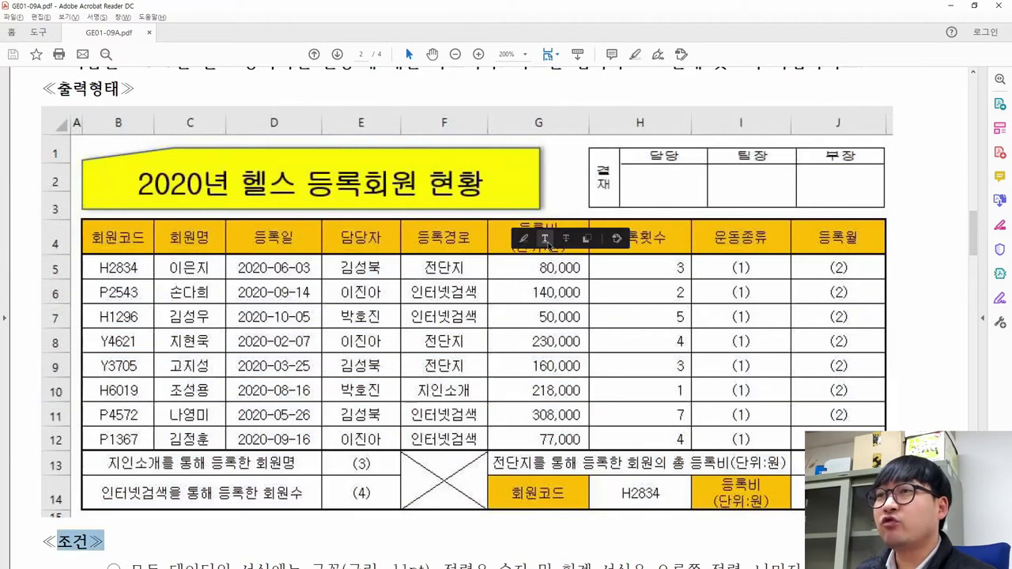
pyautogui.click(551, 229)
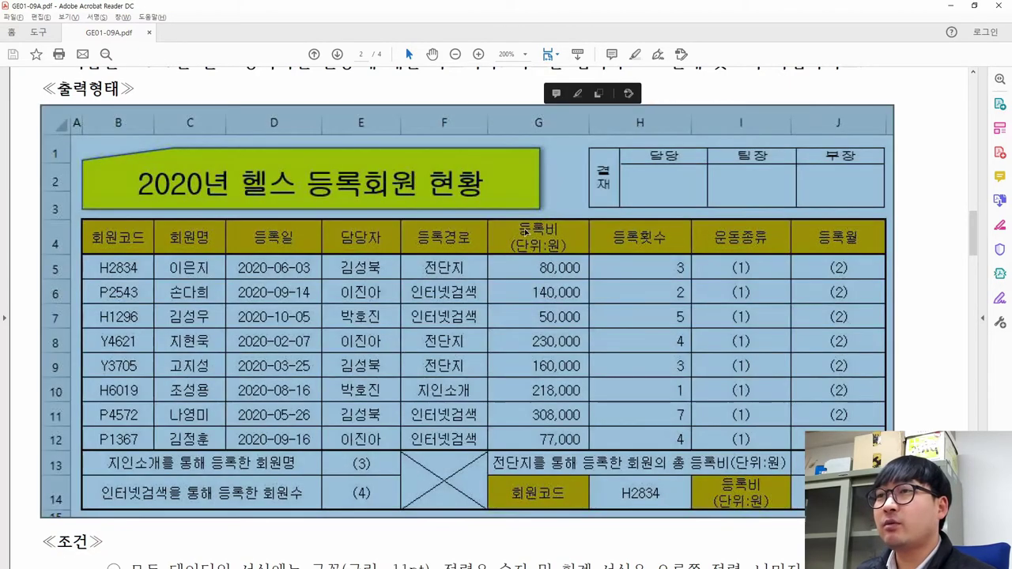
pyautogui.hotkey('alt', 'Tab')
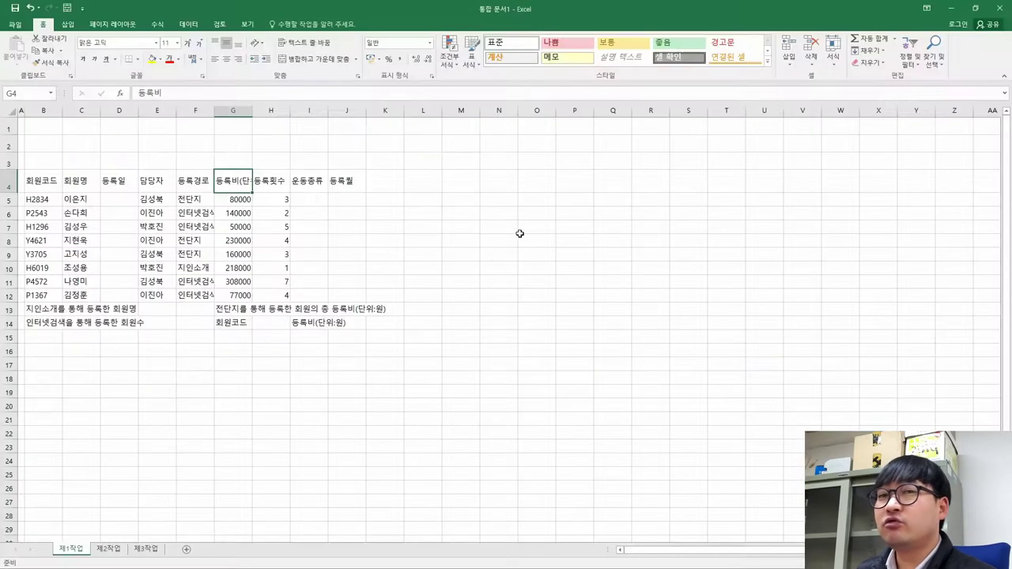
# Insert a line break in G4 so that 등록비 and (단위:원) stand on separate lines within the cell.
pyautogui.doubleClick(233, 180)
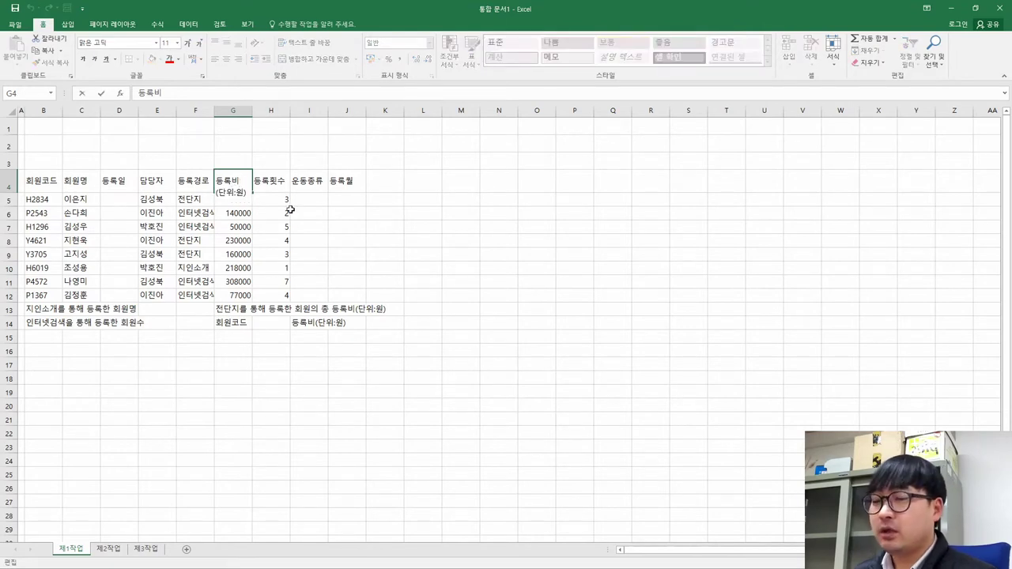
pyautogui.press('Delete')
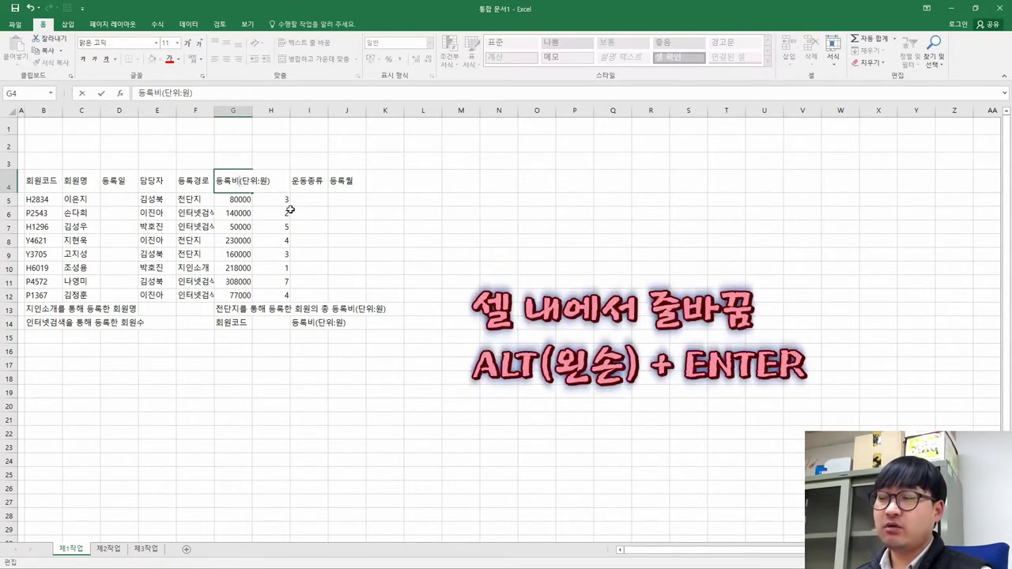
pyautogui.hotkey('alt', 'Return')
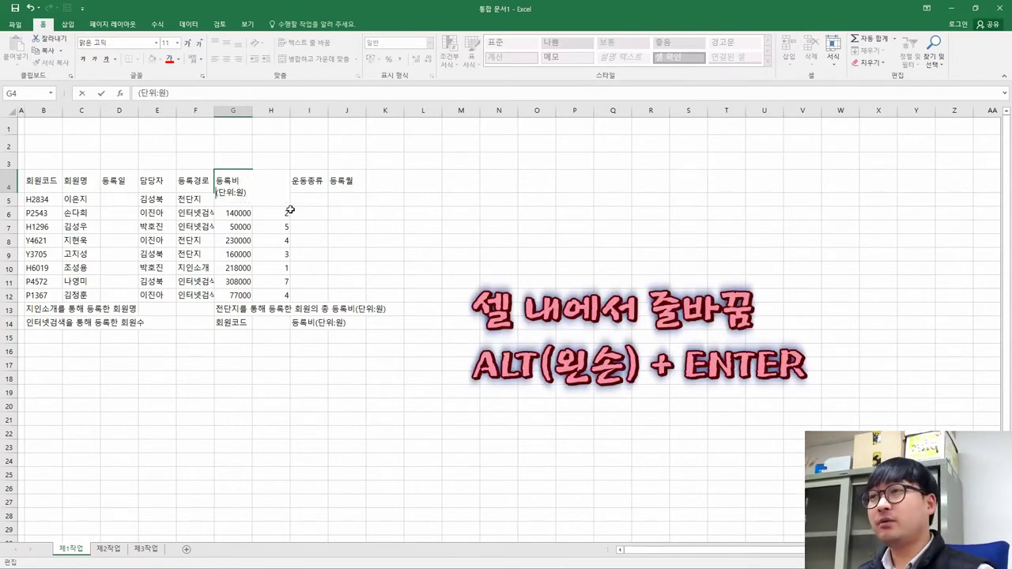
pyautogui.press('Return')
pyautogui.press('Left')
pyautogui.press('Up')
pyautogui.press('Right')
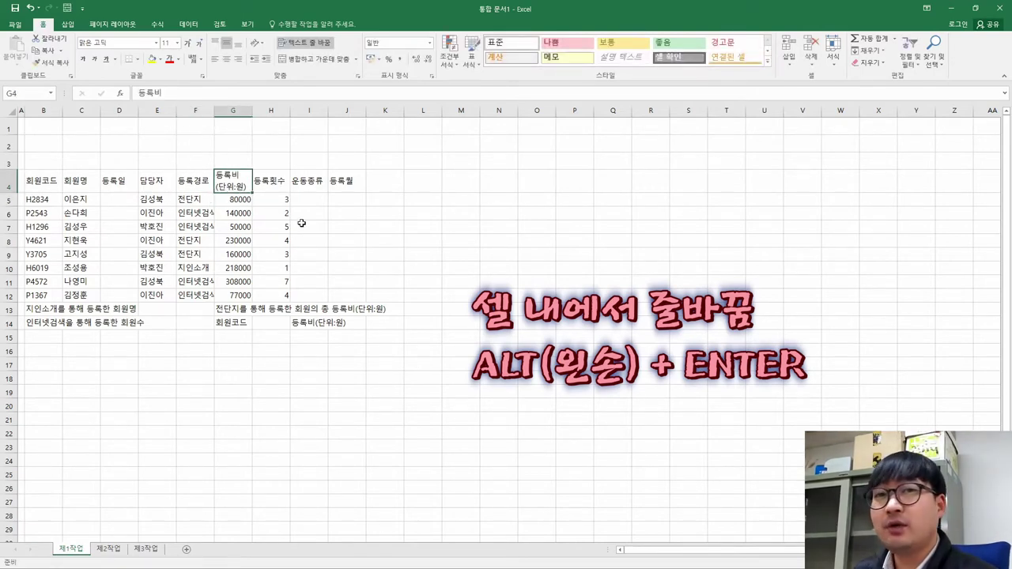
# Switch to the exam PDF and examine which cells in rows 13 and 14 of the output table are merged.
pyautogui.hotkey('alt', 'Tab')
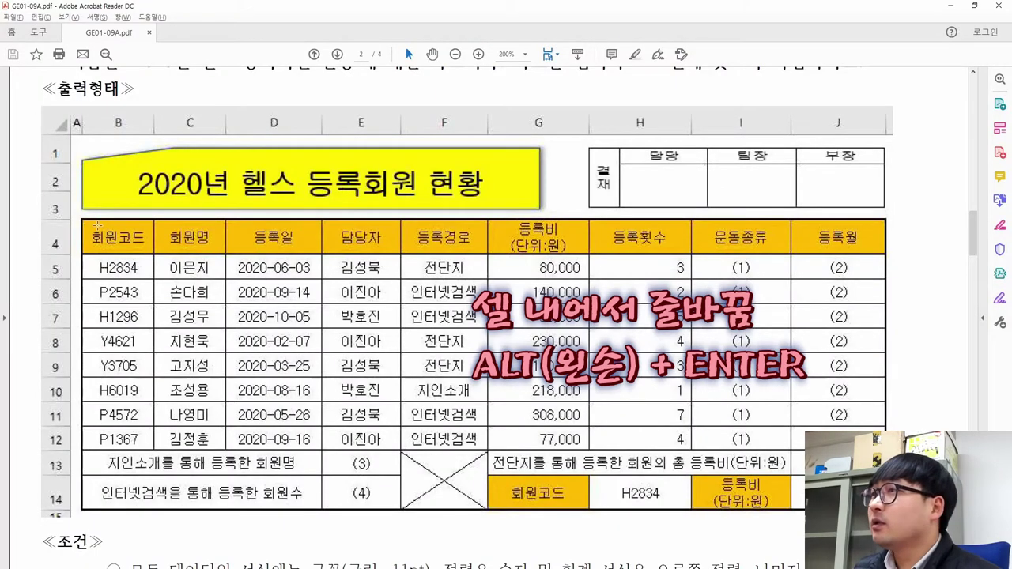
pyautogui.moveTo(94, 225); pyautogui.dragTo(860, 509)
pyautogui.moveTo(105, 463); pyautogui.dragTo(296, 468)
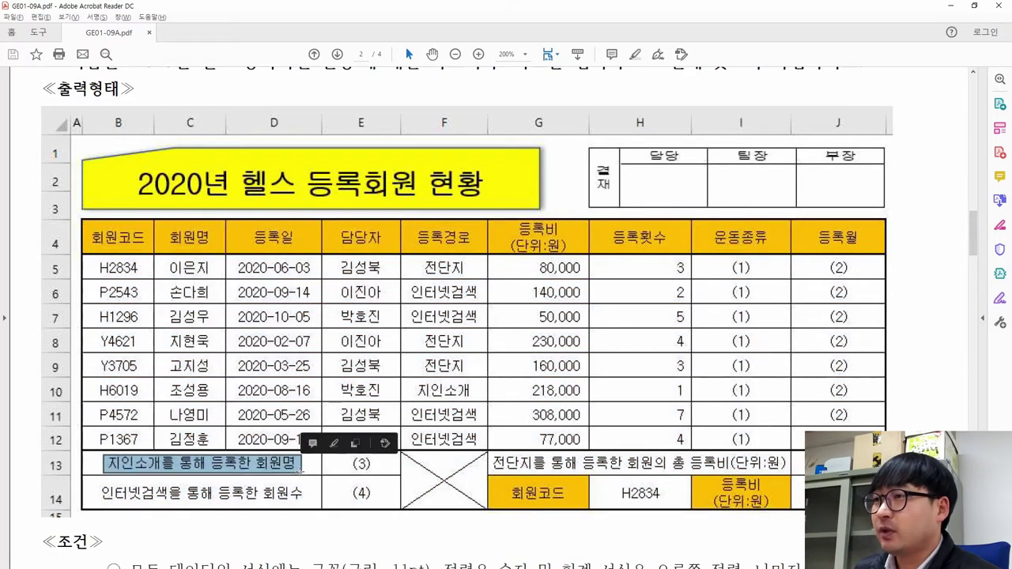
pyautogui.moveTo(184, 484); pyautogui.dragTo(307, 494)
pyautogui.moveTo(411, 461); pyautogui.dragTo(478, 505)
pyautogui.moveTo(498, 452); pyautogui.dragTo(766, 464)
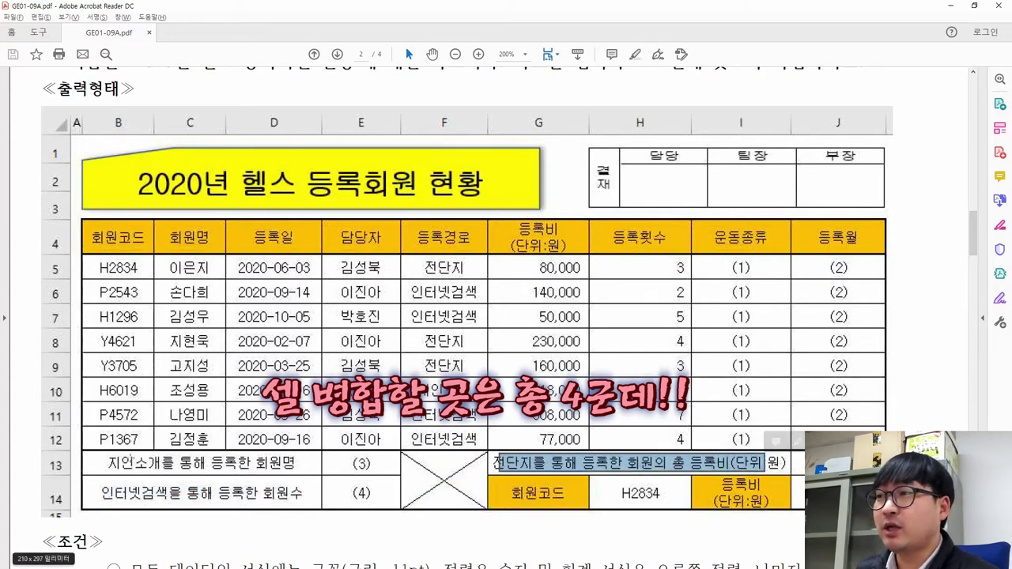
# Return to Excel and merge and center B13:D13 and B14:D14 as two separate cells.
pyautogui.hotkey('alt', 'Tab')
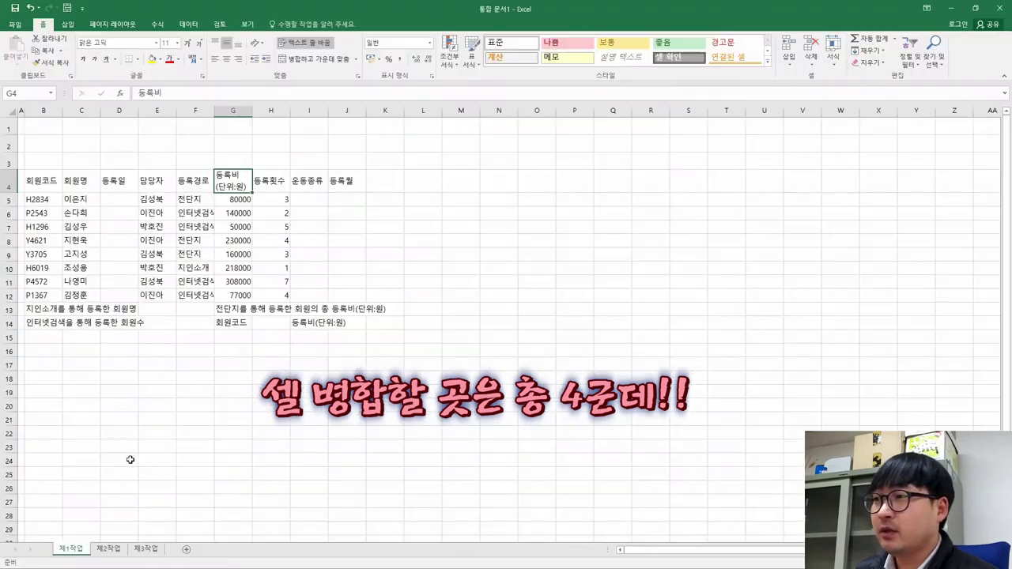
pyautogui.moveTo(40, 310); pyautogui.dragTo(133, 313)
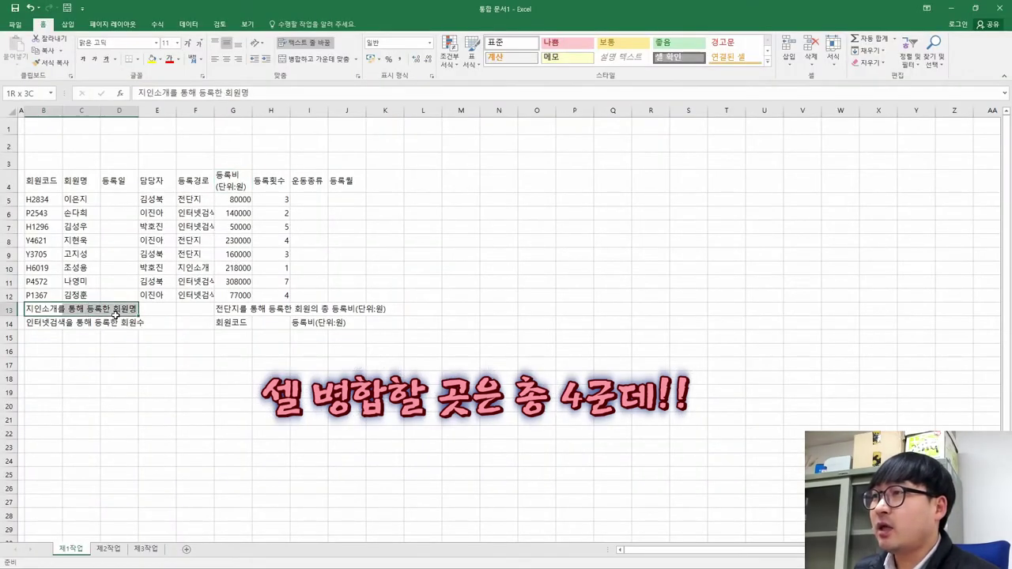
pyautogui.click(312, 62)
pyautogui.moveTo(36, 322); pyautogui.dragTo(133, 322)
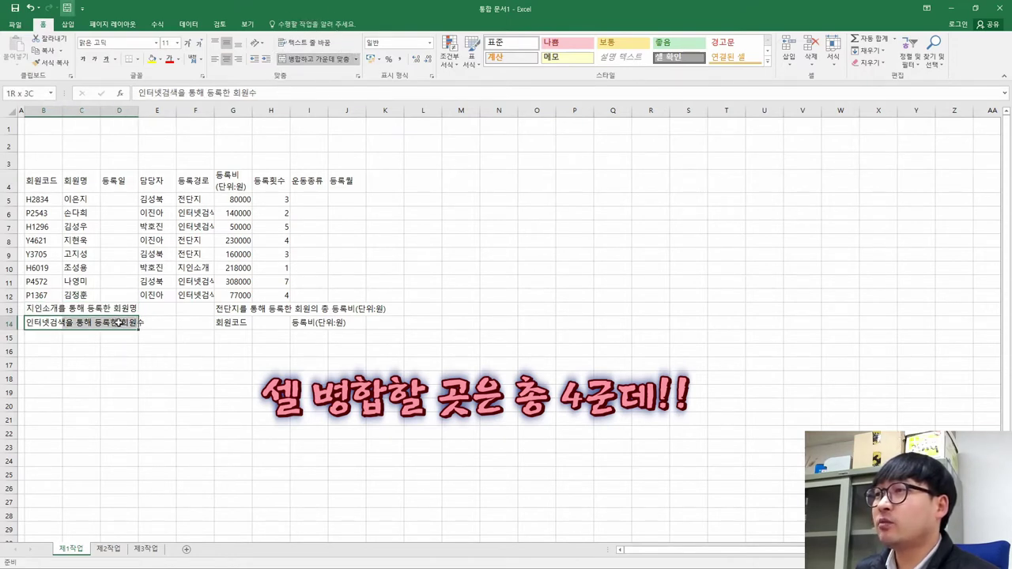
pyautogui.click(314, 60)
# Merge and center F13:F14, and do the same for G13:I13.
pyautogui.moveTo(204, 305)
pyautogui.mouseDown()
pyautogui.moveTo(204, 323)
pyautogui.moveTo(310, 309)
pyautogui.mouseUp()
pyautogui.click(310, 60)
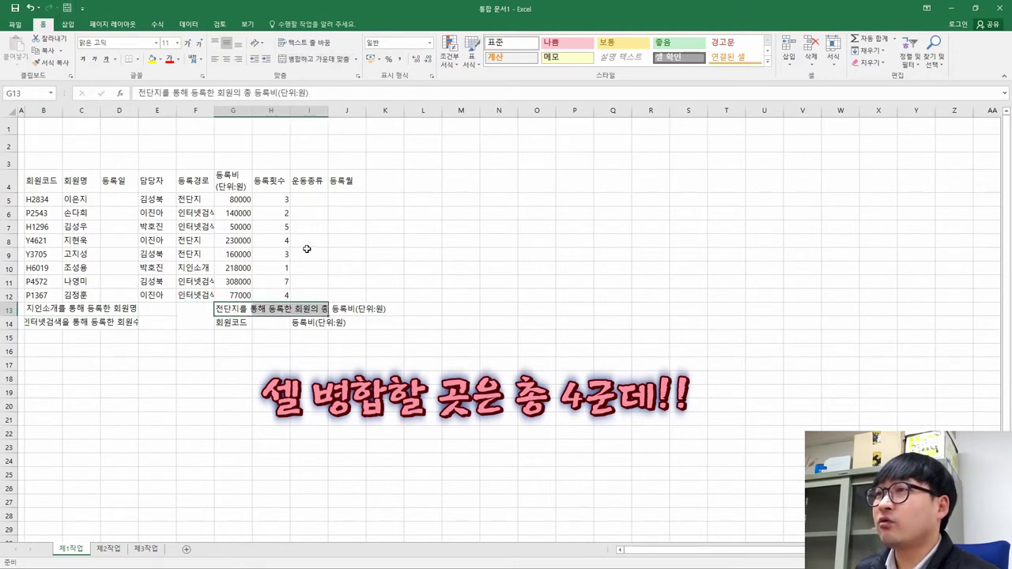
pyautogui.click(314, 59)
pyautogui.moveTo(92, 310); pyautogui.dragTo(116, 320)
pyautogui.click(198, 310)
pyautogui.click(248, 309)
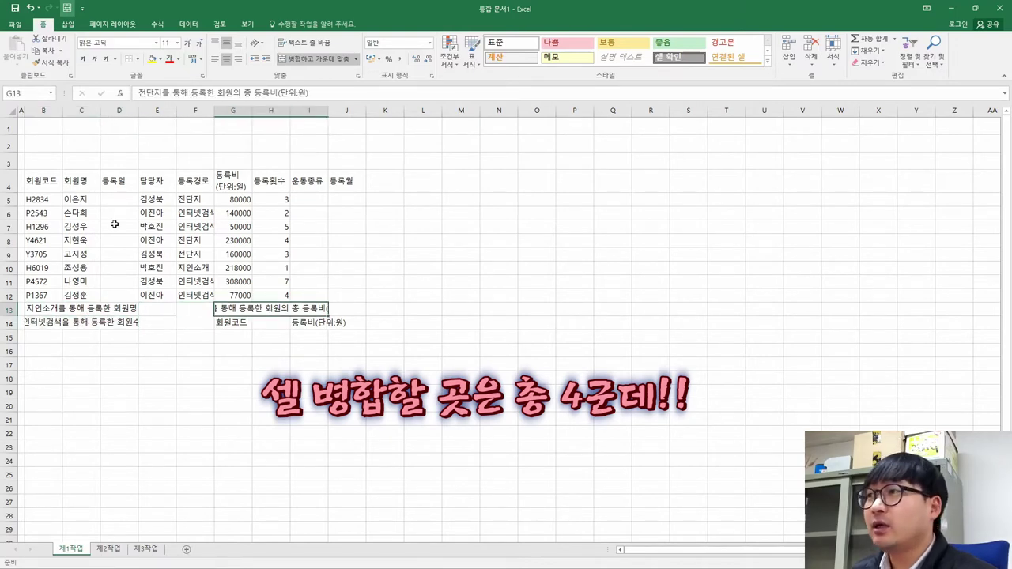
# Examine the full extent of the output table from row 4 to row 14 in the exam PDF, then return to Excel.
pyautogui.hotkey('alt', 'Tab')
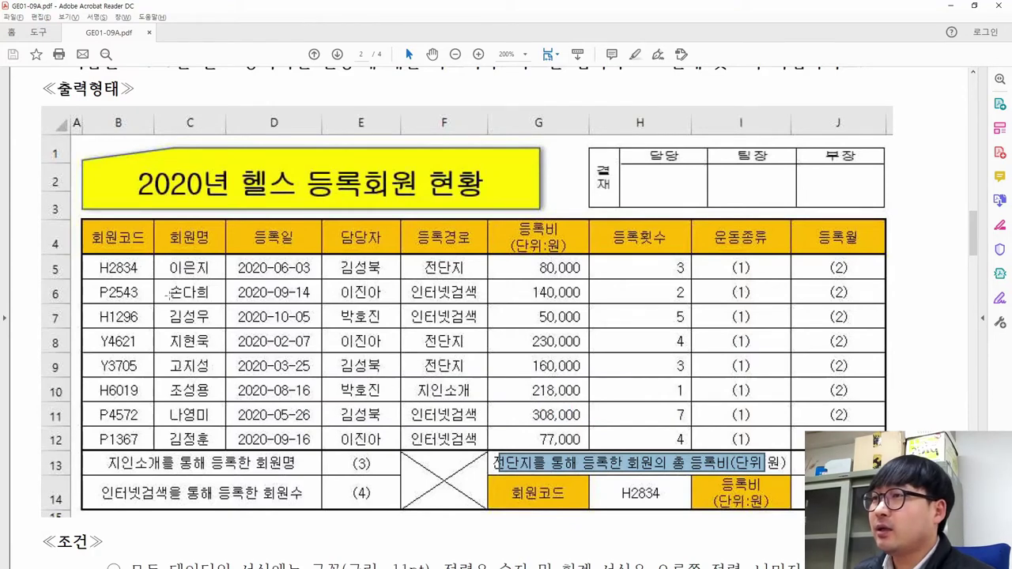
pyautogui.moveTo(92, 231); pyautogui.dragTo(869, 506)
pyautogui.click(354, 237)
pyautogui.hotkey('ctrl', 'a')
pyautogui.hotkey('alt', 'Tab')
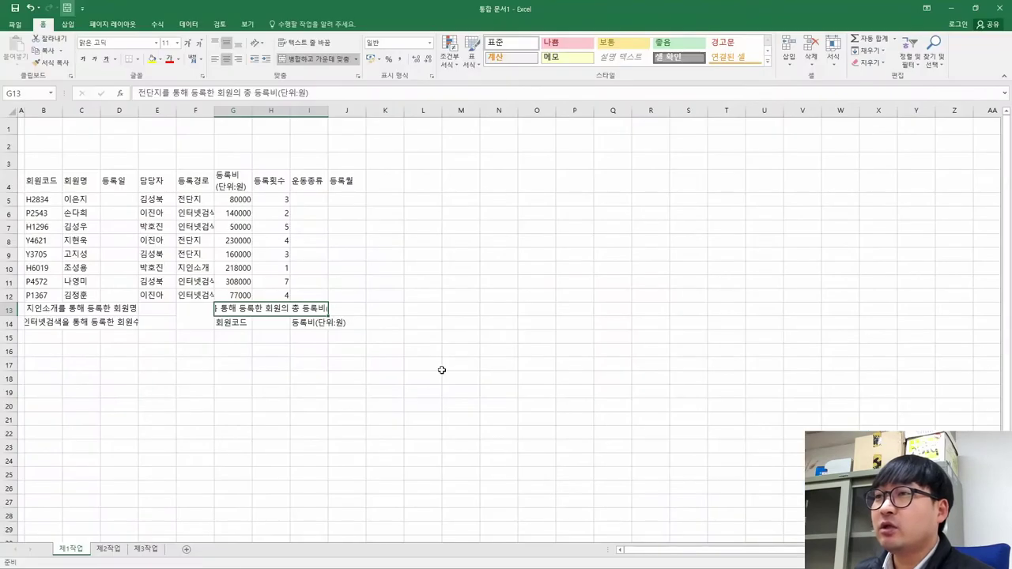
pyautogui.click(386, 200)
pyautogui.click(309, 161)
pyautogui.click(194, 160)
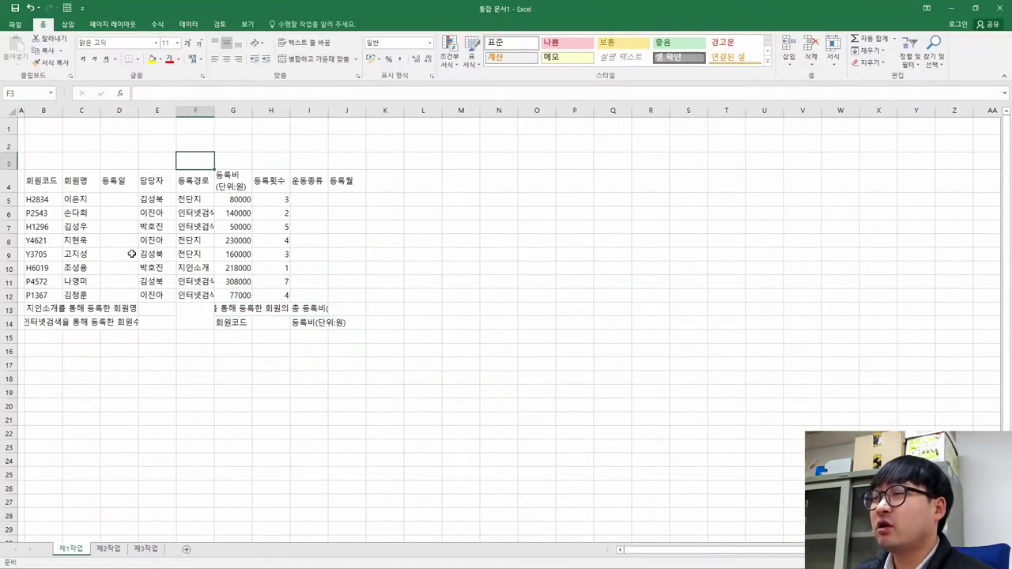
pyautogui.click(121, 215)
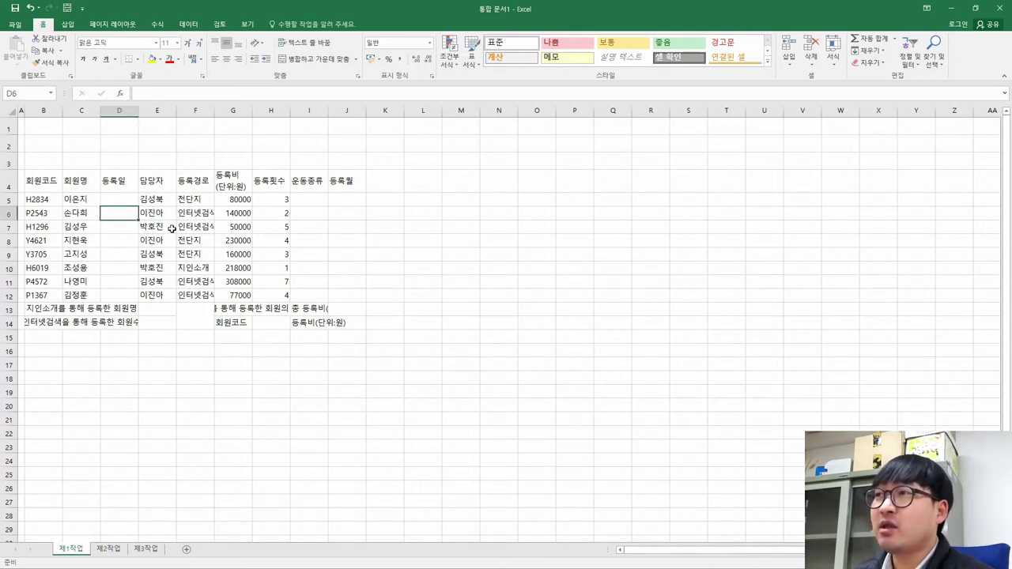
# Hide the worksheet gridlines to inspect which cells of the table have borders, and show the gridlines again.
pyautogui.click(247, 24)
pyautogui.click(138, 59)
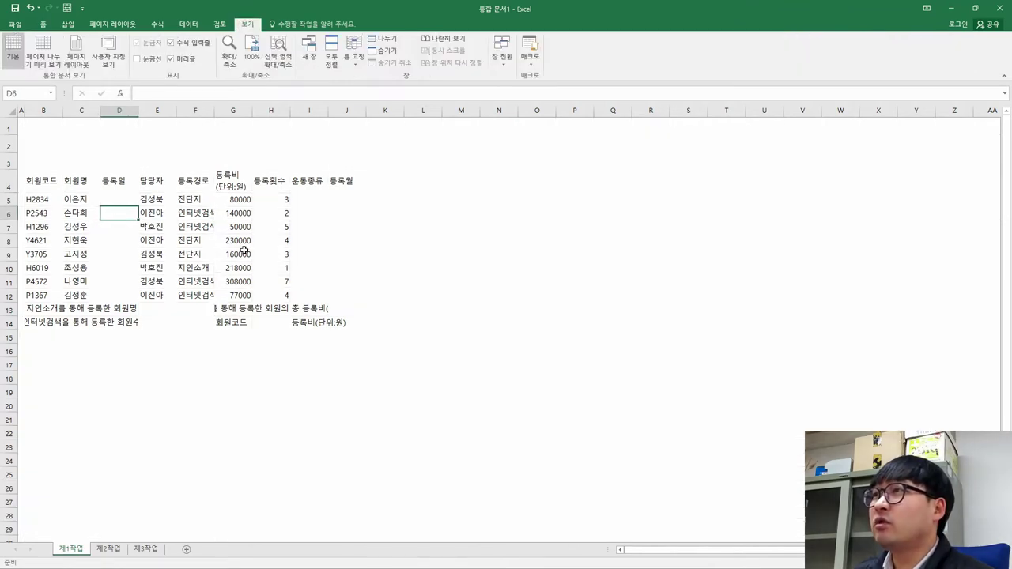
pyautogui.moveTo(41, 182); pyautogui.dragTo(261, 286)
pyautogui.click(79, 309)
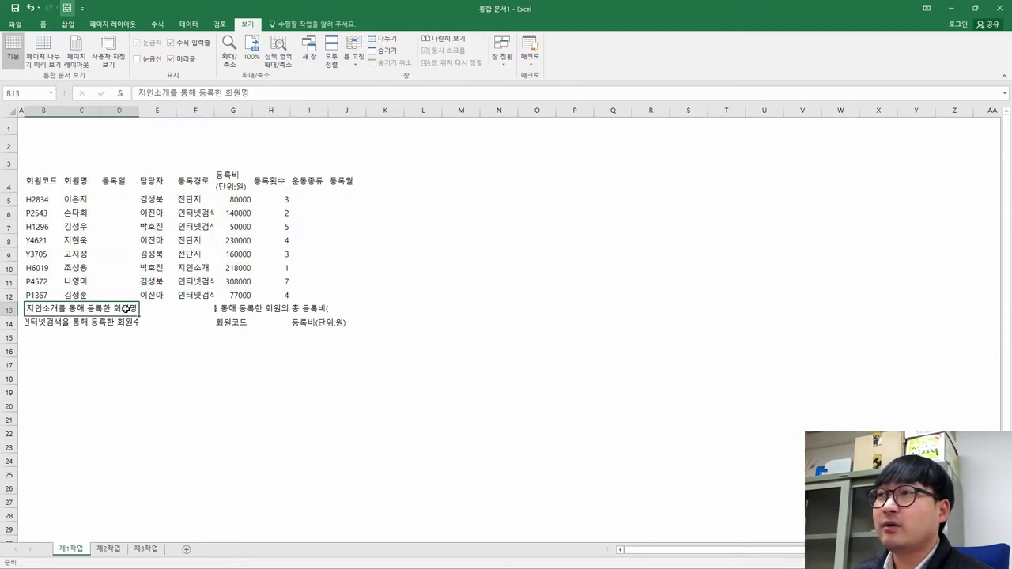
pyautogui.click(121, 231)
pyautogui.click(137, 58)
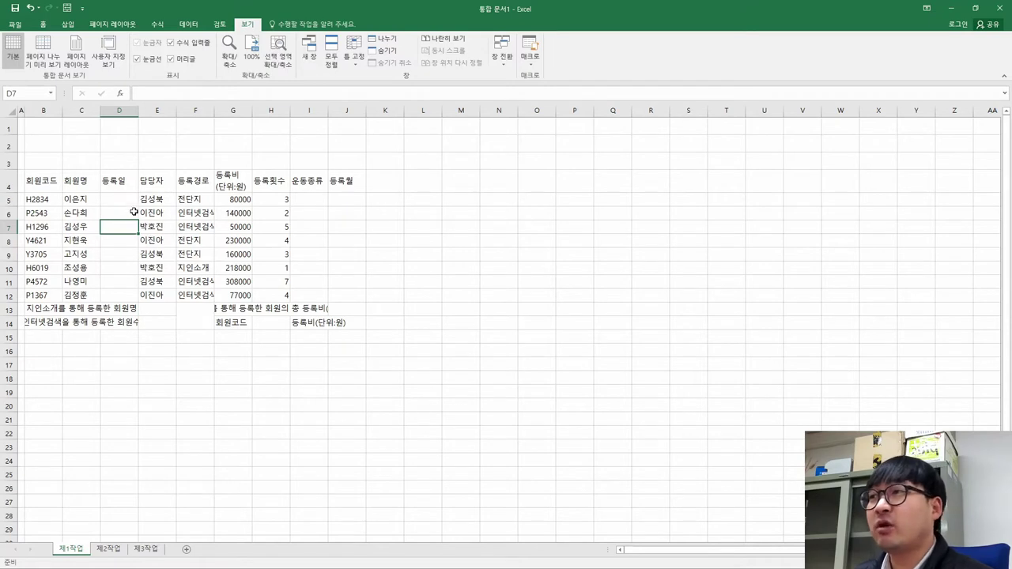
# Apply all borders (모든 테두리) to the whole table B4:J14.
pyautogui.click(43, 24)
pyautogui.moveTo(31, 181); pyautogui.dragTo(340, 318)
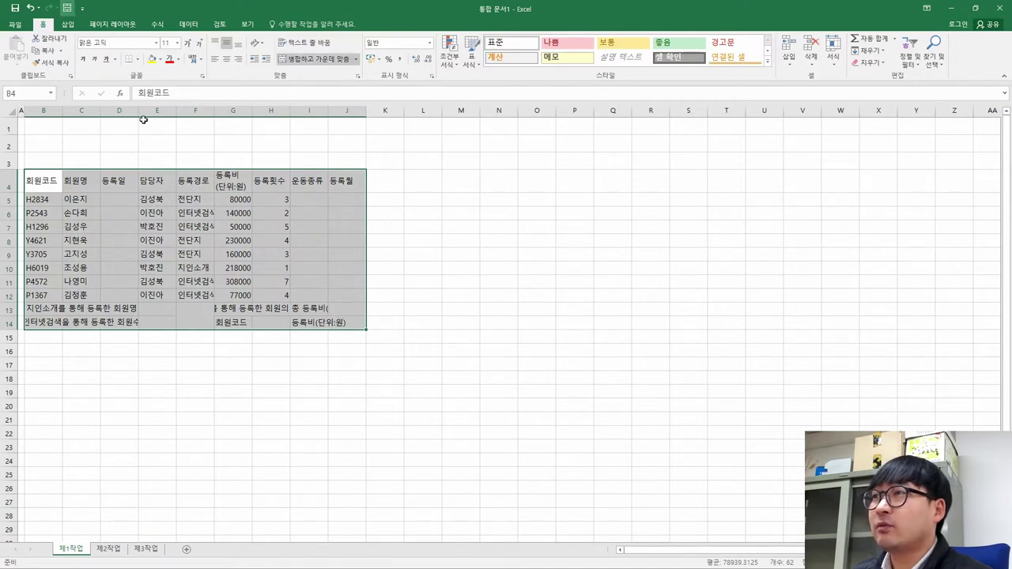
pyautogui.click(138, 60)
pyautogui.click(164, 150)
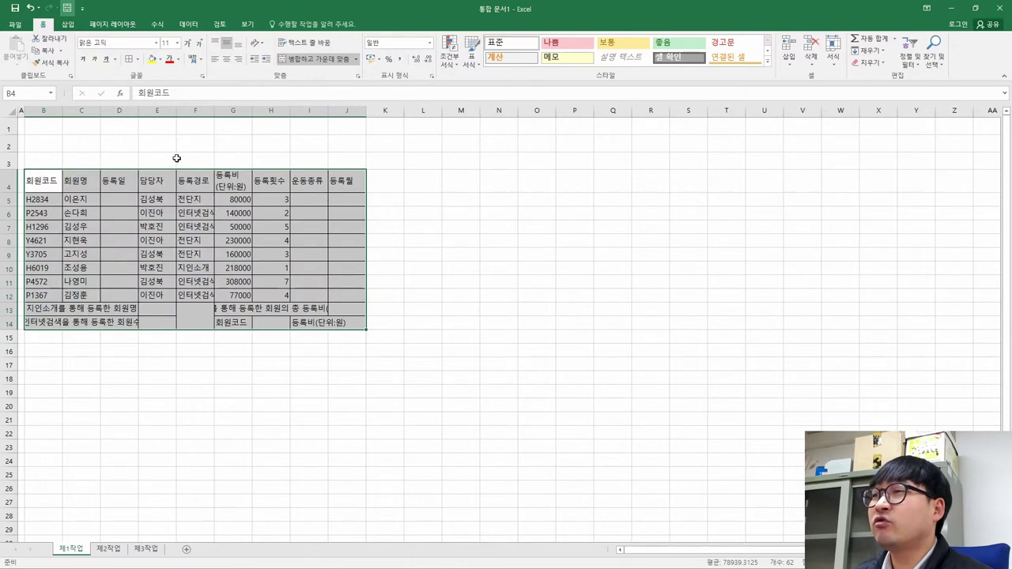
pyautogui.click(183, 257)
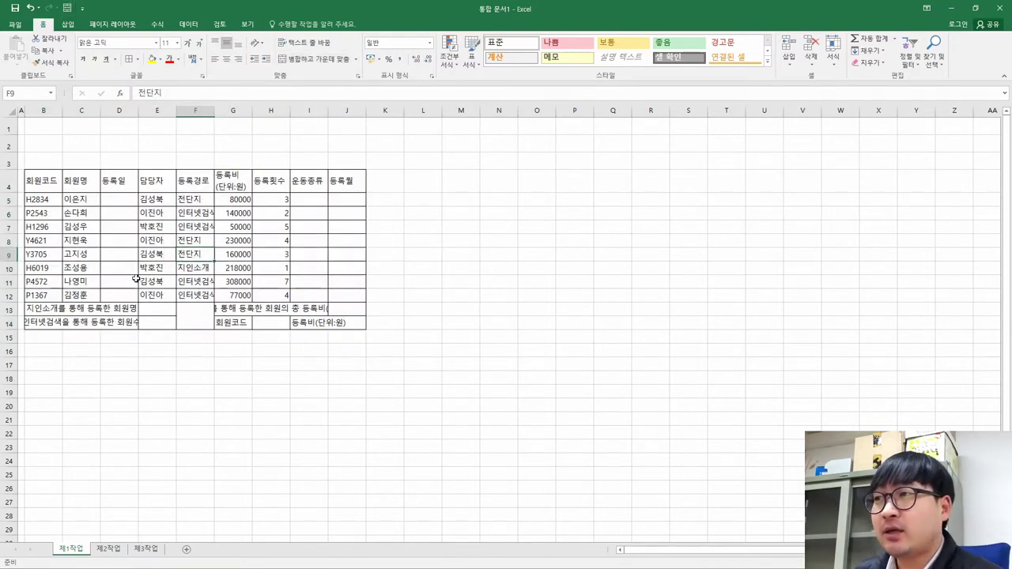
# Switch to the exam PDF, examine where the output table has thick border lines, and return to Excel.
pyautogui.hotkey('alt', 'Tab')
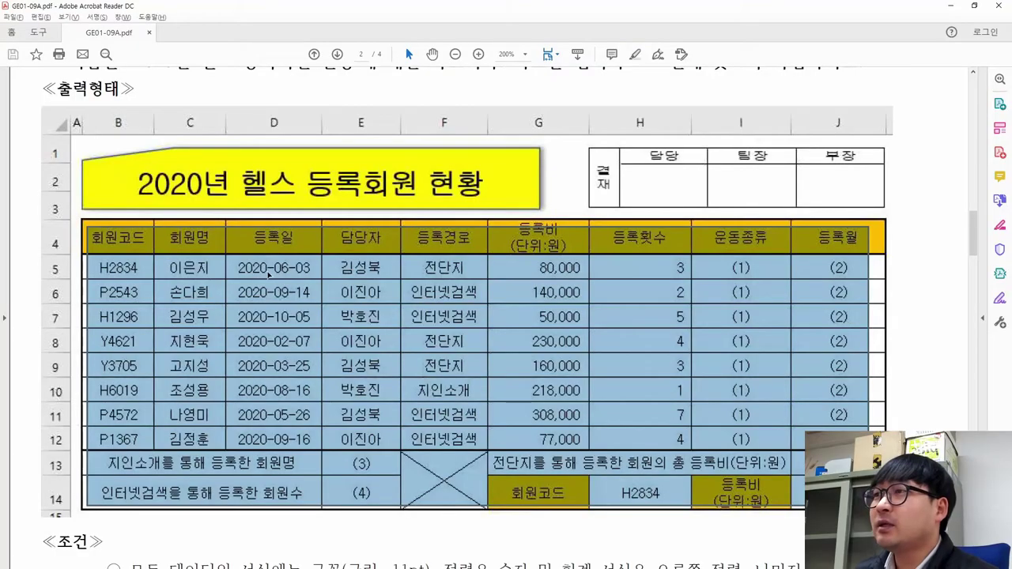
pyautogui.click(263, 289)
pyautogui.moveTo(91, 228); pyautogui.dragTo(872, 506)
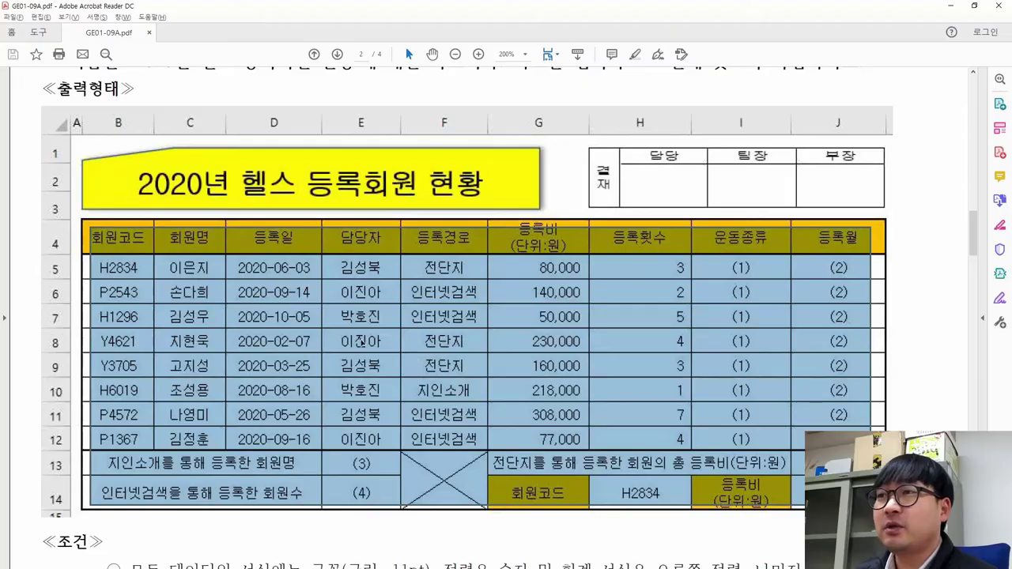
pyautogui.click(351, 338)
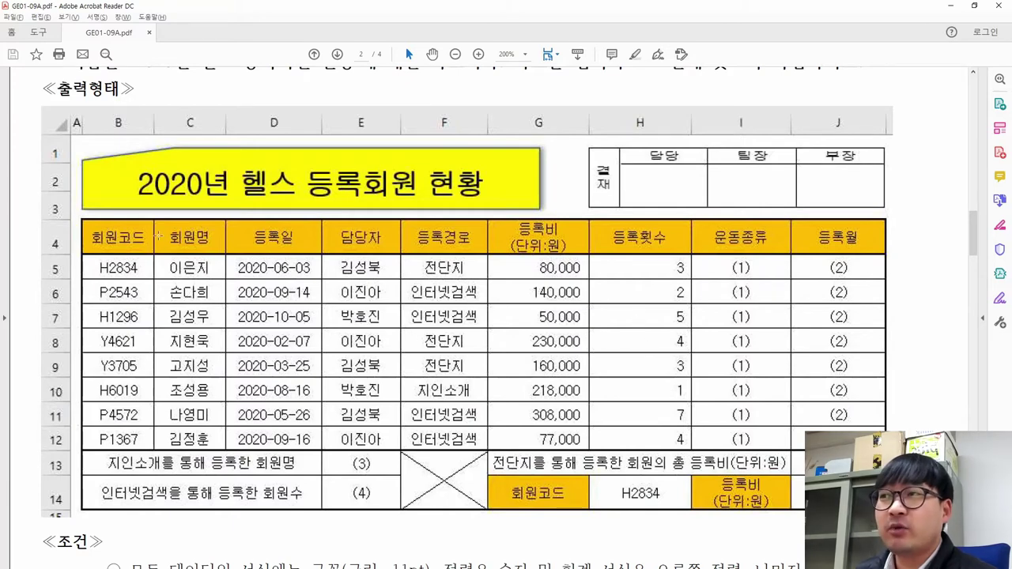
pyautogui.moveTo(94, 228); pyautogui.dragTo(197, 220)
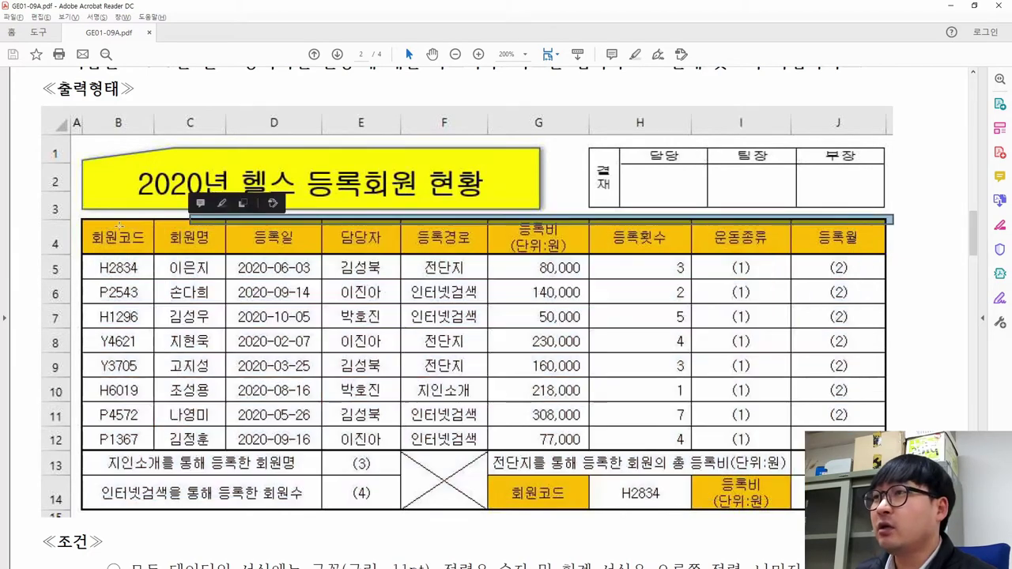
pyautogui.moveTo(73, 225); pyautogui.dragTo(99, 400)
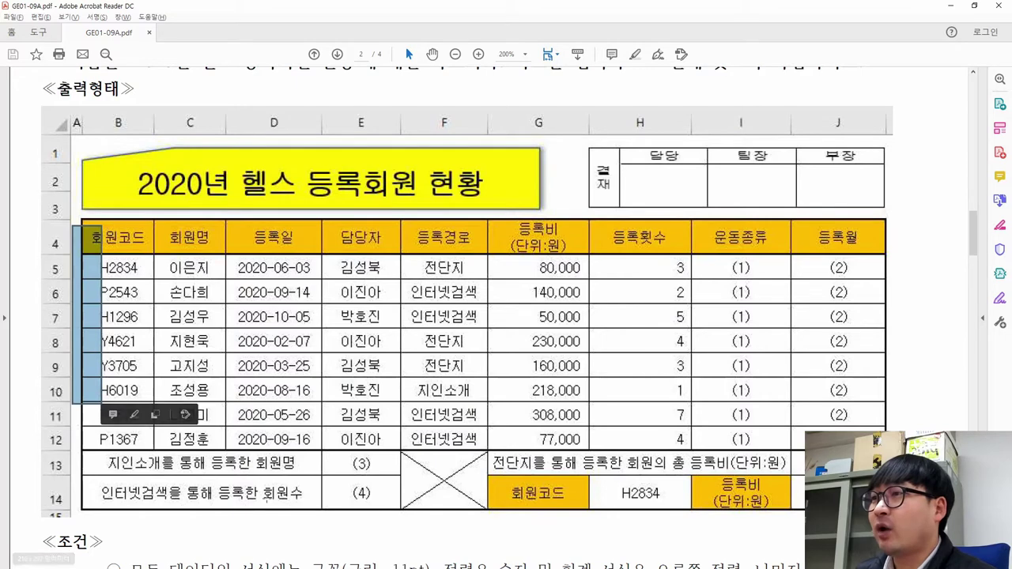
pyautogui.moveTo(264, 511); pyautogui.dragTo(563, 504)
pyautogui.moveTo(880, 281); pyautogui.dragTo(883, 430)
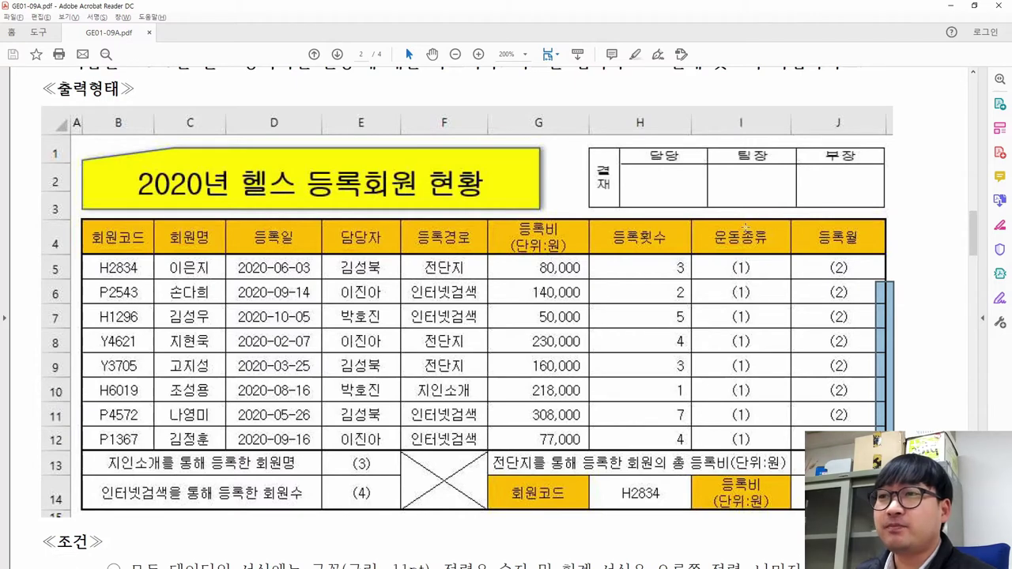
pyautogui.moveTo(180, 243); pyautogui.dragTo(639, 268)
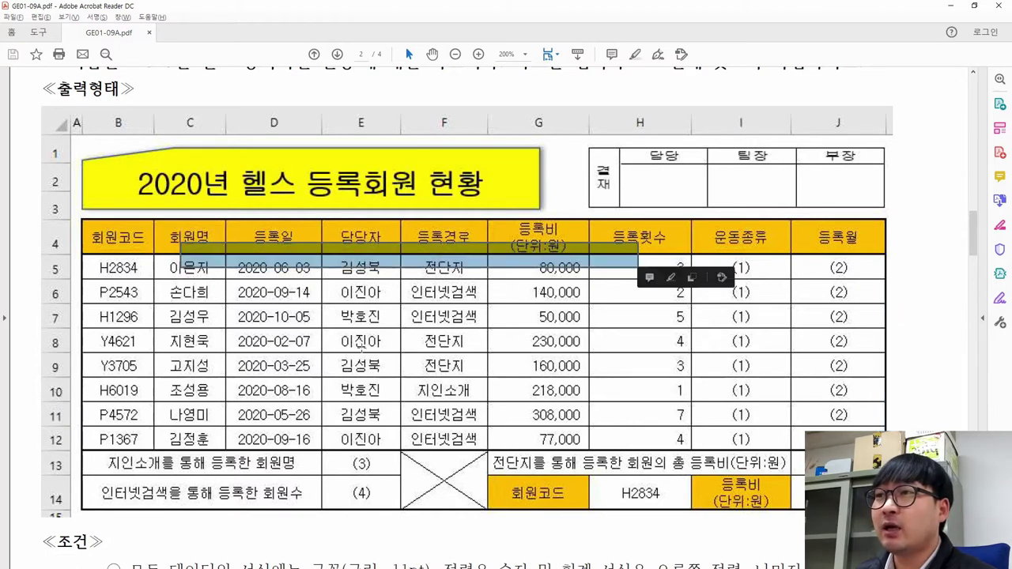
pyautogui.moveTo(196, 440); pyautogui.dragTo(688, 467)
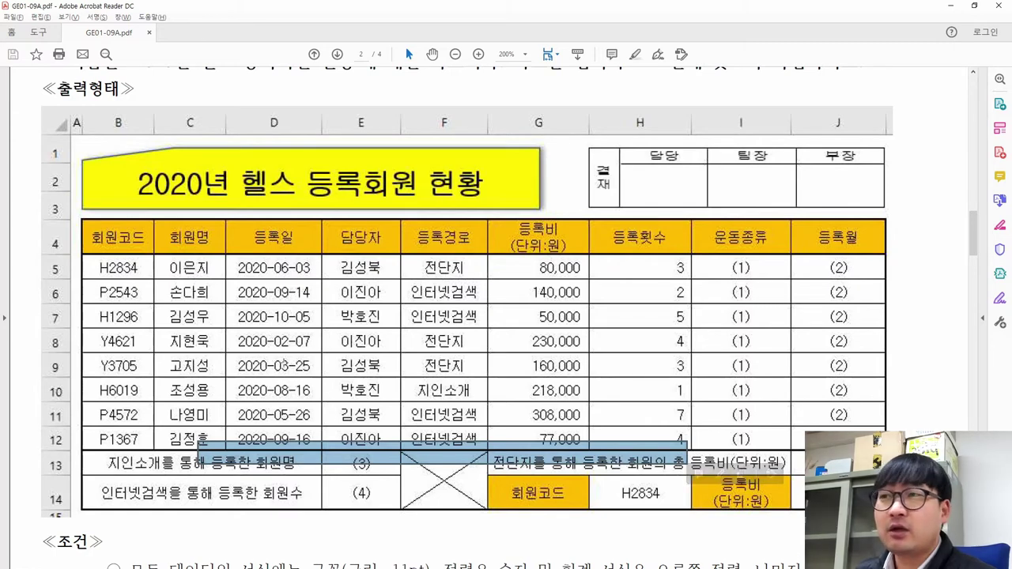
pyautogui.hotkey('alt', 'Tab')
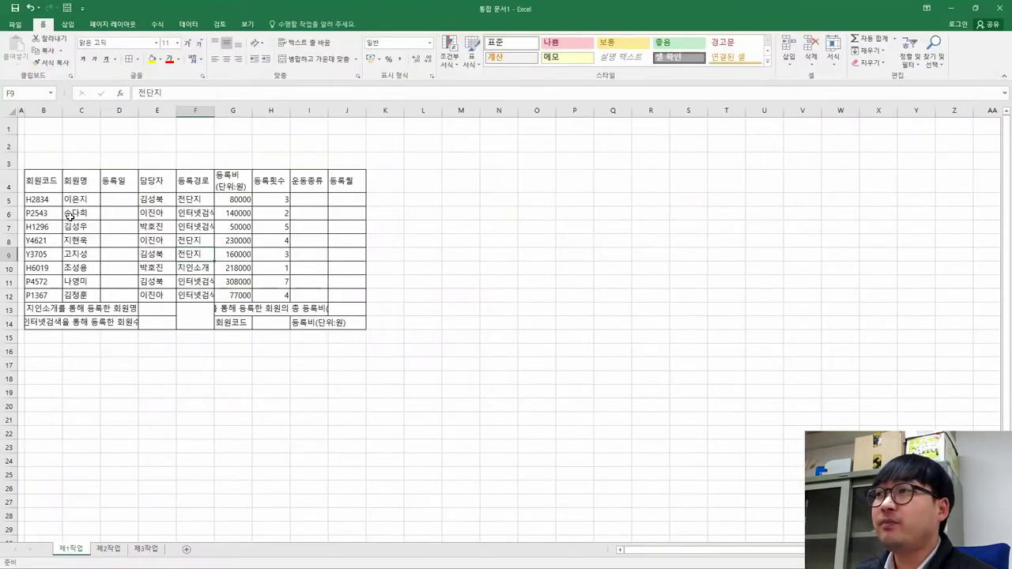
# Reapply all borders to B4:J14 and add a thick outside border (굵은 바깥쪽 테두리) around it.
pyautogui.click(62, 191)
pyautogui.moveTo(62, 191)
pyautogui.mouseDown()
pyautogui.moveTo(328, 320)
pyautogui.moveTo(363, 324)
pyautogui.mouseUp()
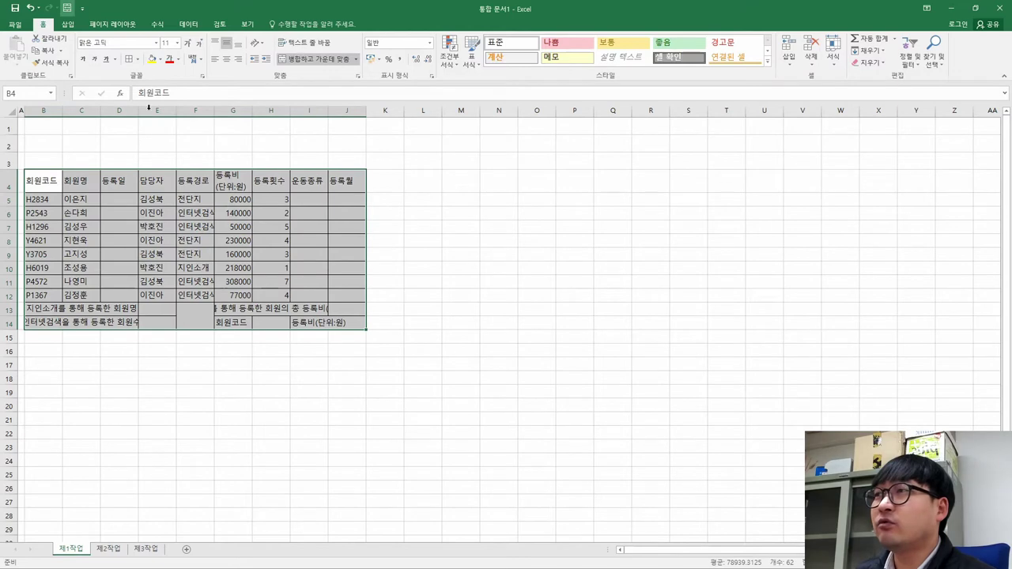
pyautogui.click(138, 59)
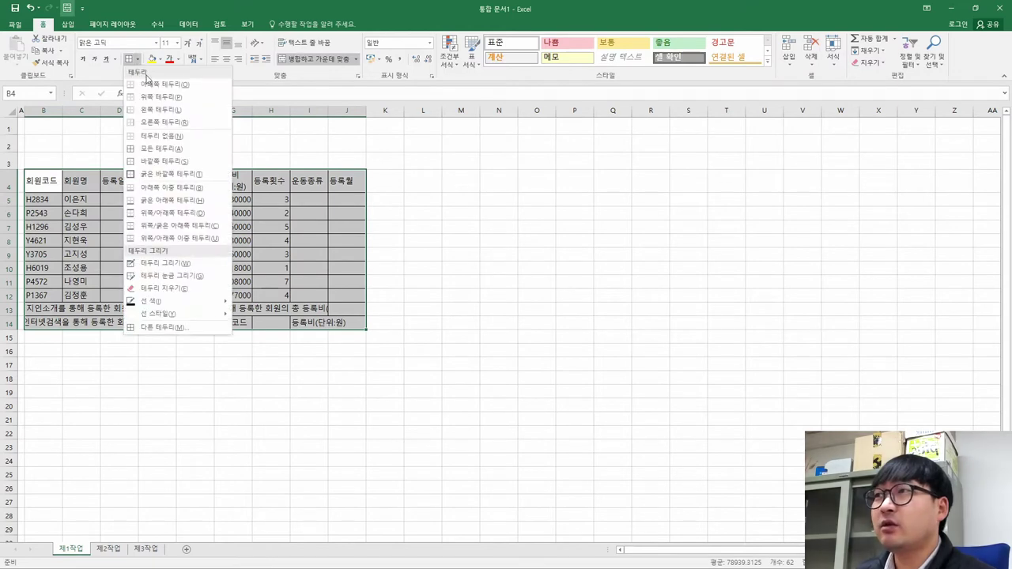
pyautogui.click(167, 150)
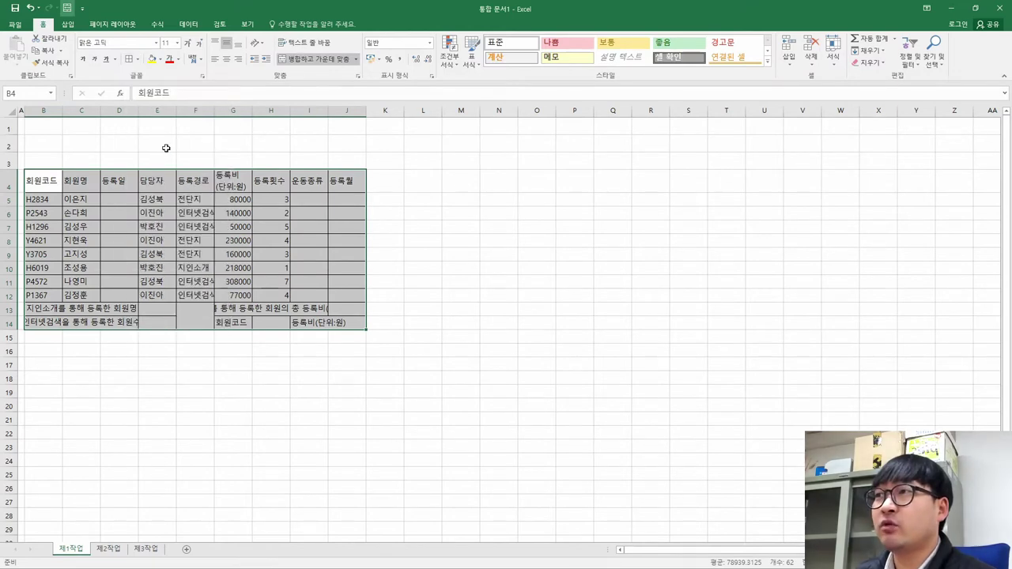
pyautogui.click(139, 61)
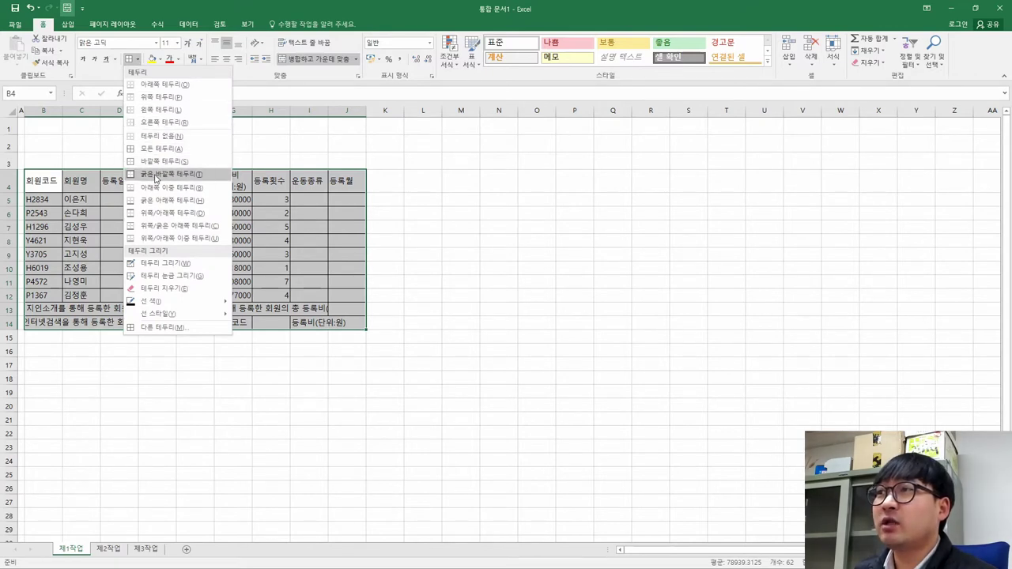
pyautogui.click(148, 174)
pyautogui.click(48, 212)
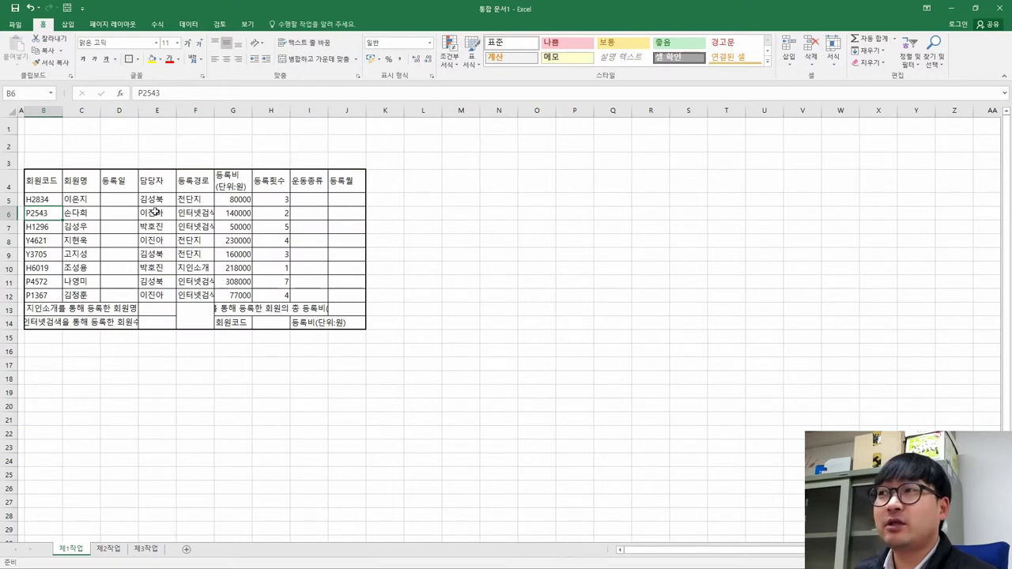
# Compare the lines below rows 4 and 12 in the exam PDF, and apply a thick outside border to B5:J12 in Excel.
pyautogui.moveTo(40, 199); pyautogui.dragTo(337, 294)
pyautogui.hotkey('alt', 'Tab')
pyautogui.moveTo(306, 255); pyautogui.dragTo(380, 237)
pyautogui.moveTo(283, 440); pyautogui.dragTo(430, 465)
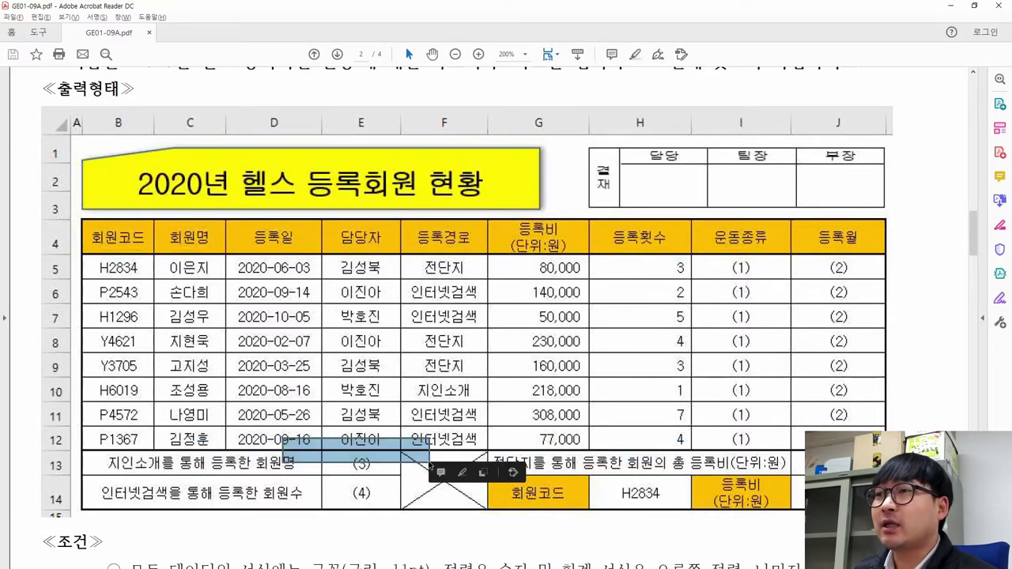
pyautogui.hotkey('alt', 'Tab')
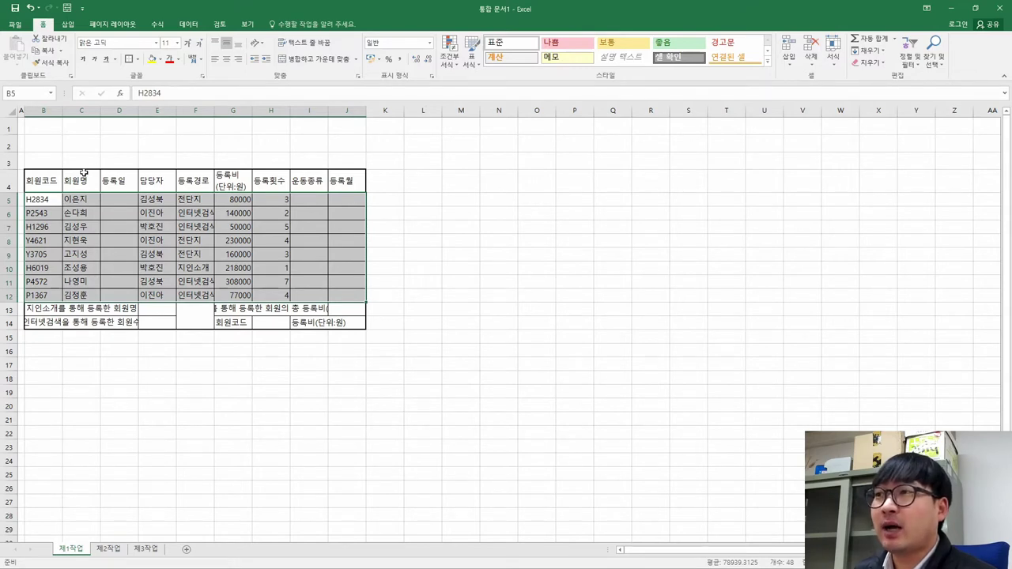
pyautogui.click(137, 60)
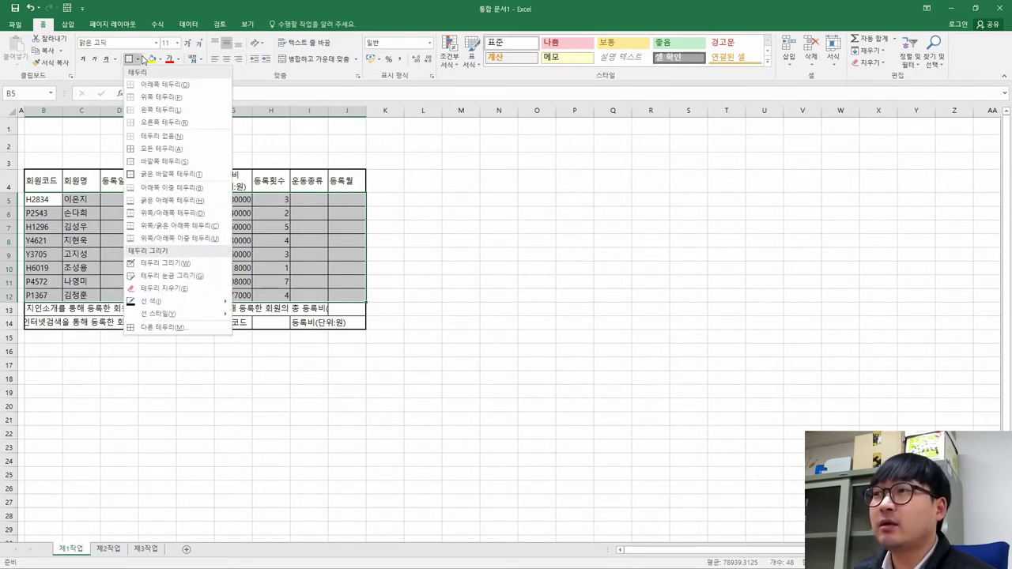
pyautogui.click(166, 176)
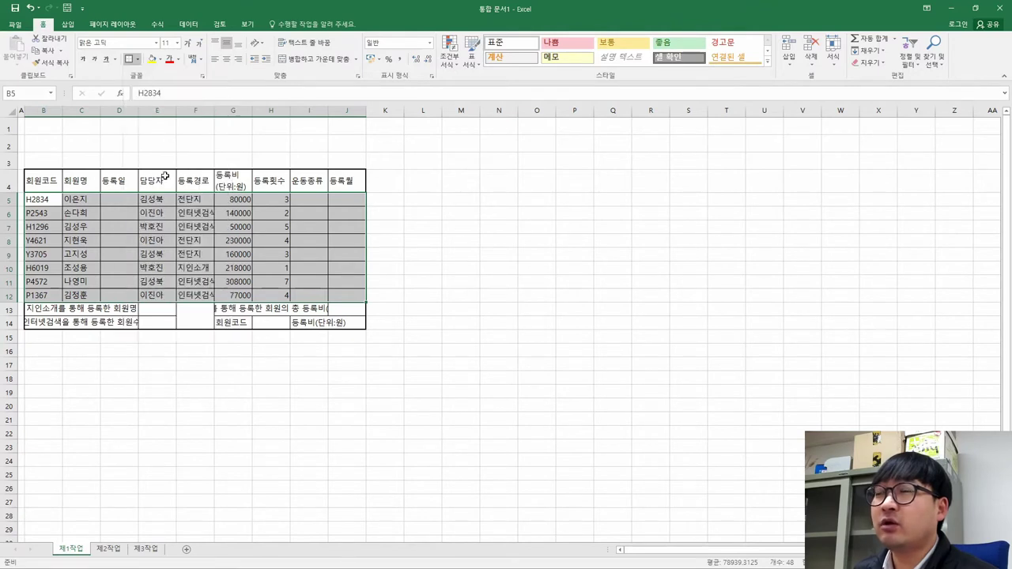
pyautogui.click(155, 216)
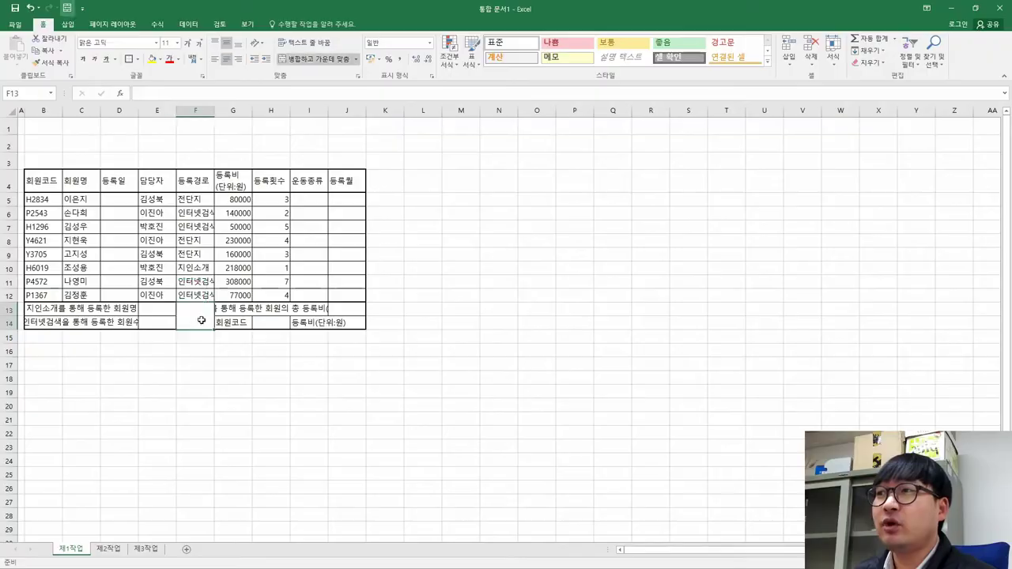
# Check the X-marked cell in the exam PDF and add both diagonal borders to the merged cell F13:F14 in Excel.
pyautogui.hotkey('alt', 'Tab')
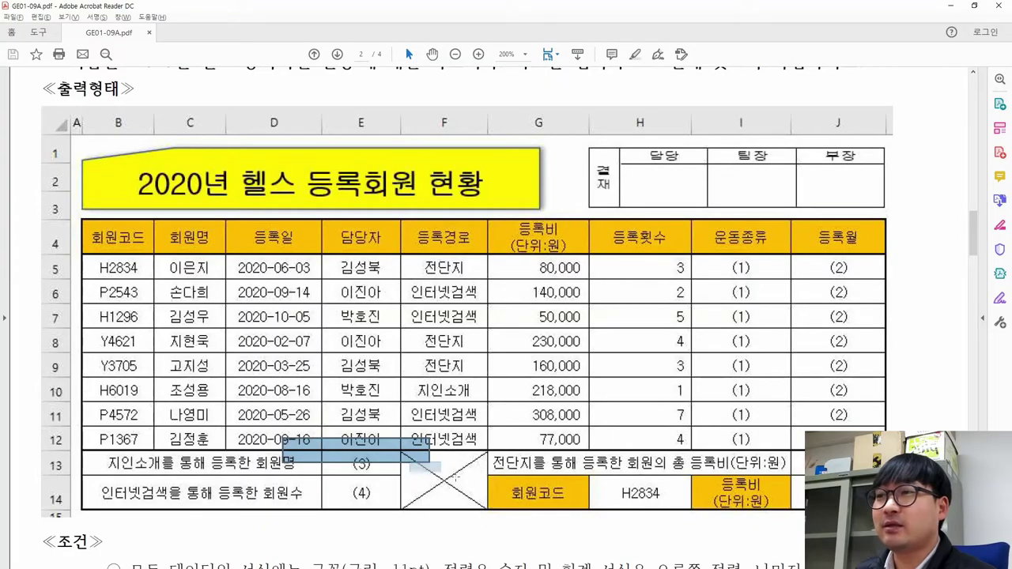
pyautogui.click(445, 478)
pyautogui.hotkey('alt', 'Tab')
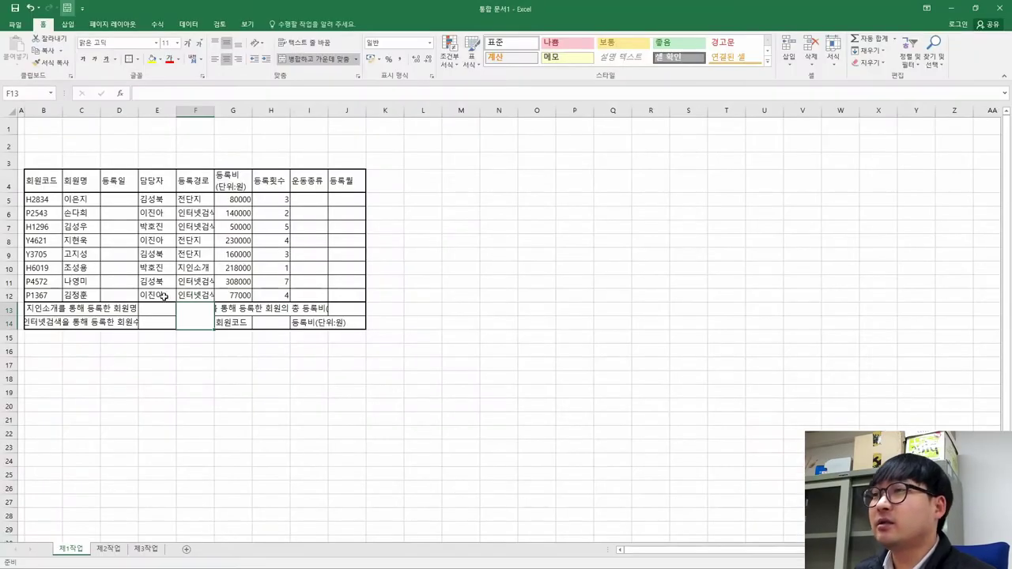
pyautogui.click(139, 60)
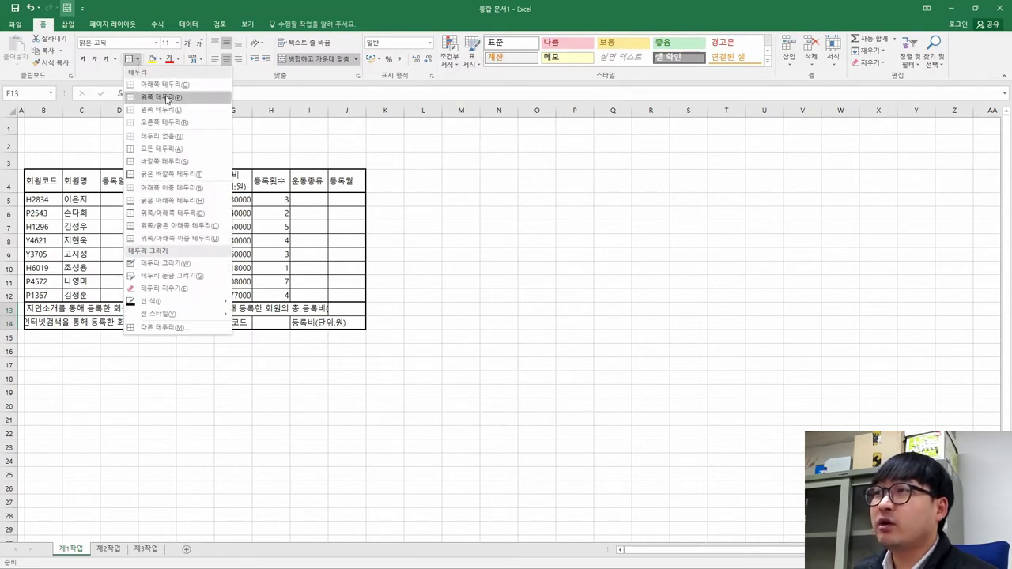
pyautogui.click(169, 328)
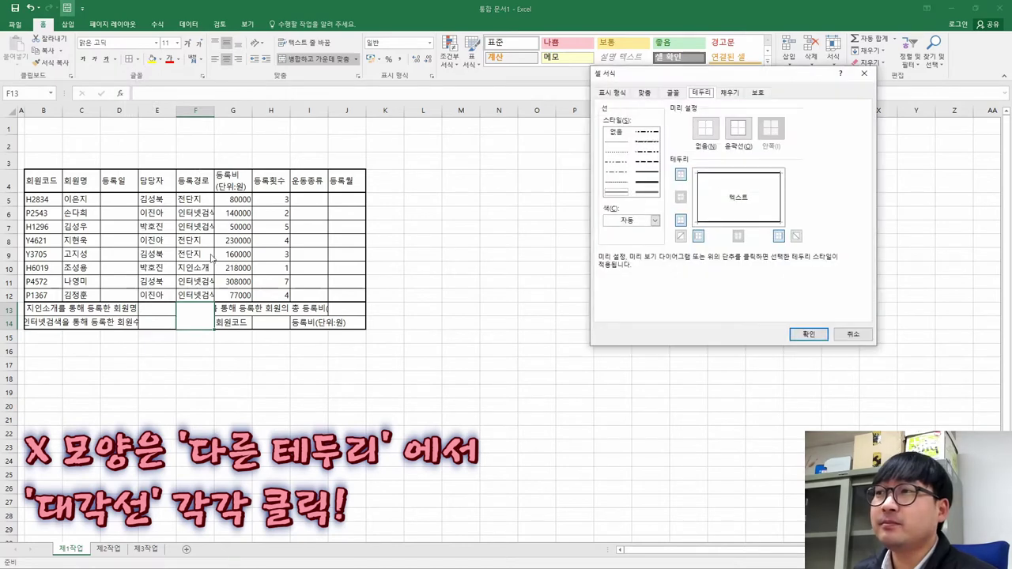
pyautogui.moveTo(672, 83); pyautogui.dragTo(270, 118)
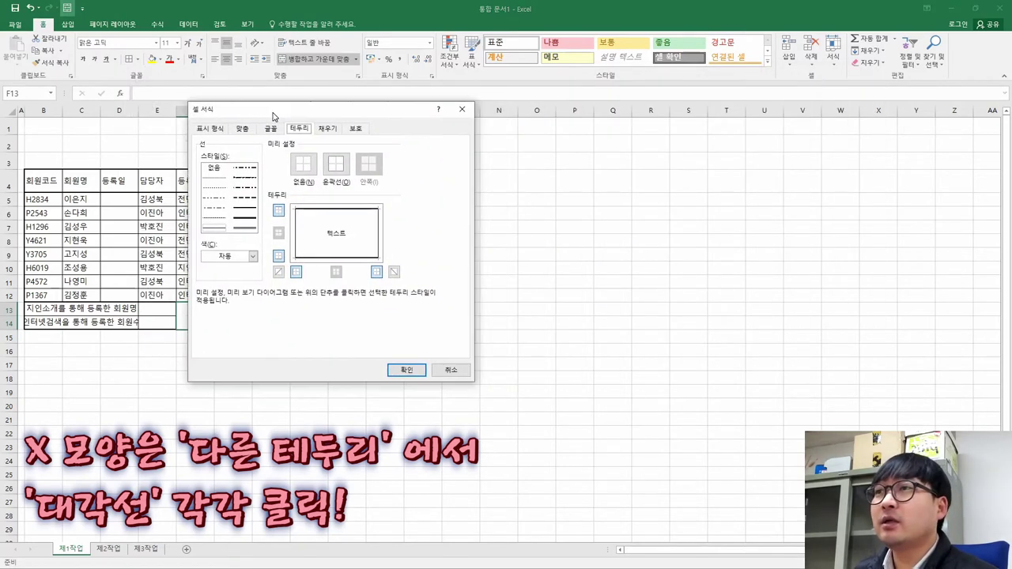
pyautogui.click(279, 273)
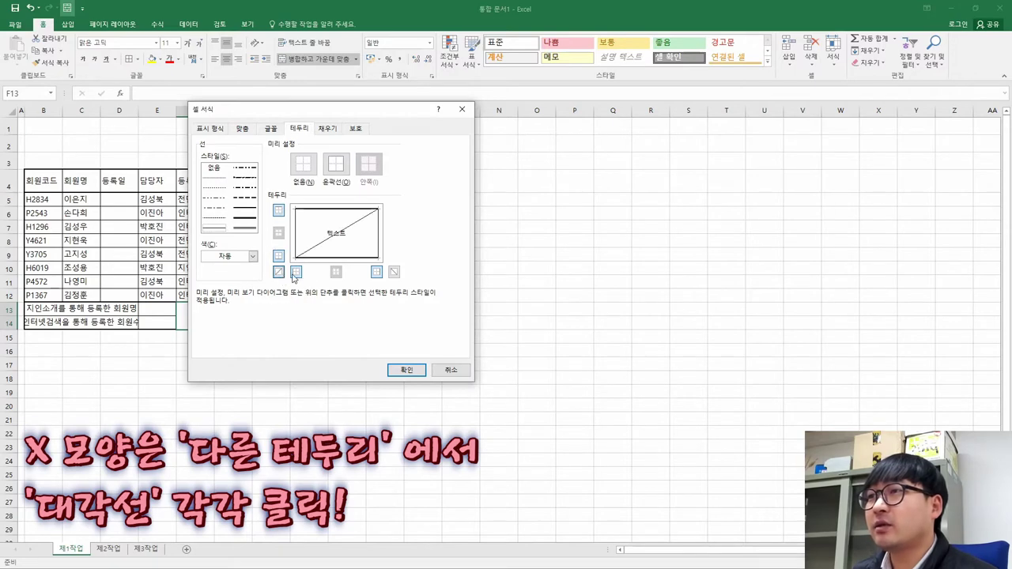
pyautogui.click(394, 272)
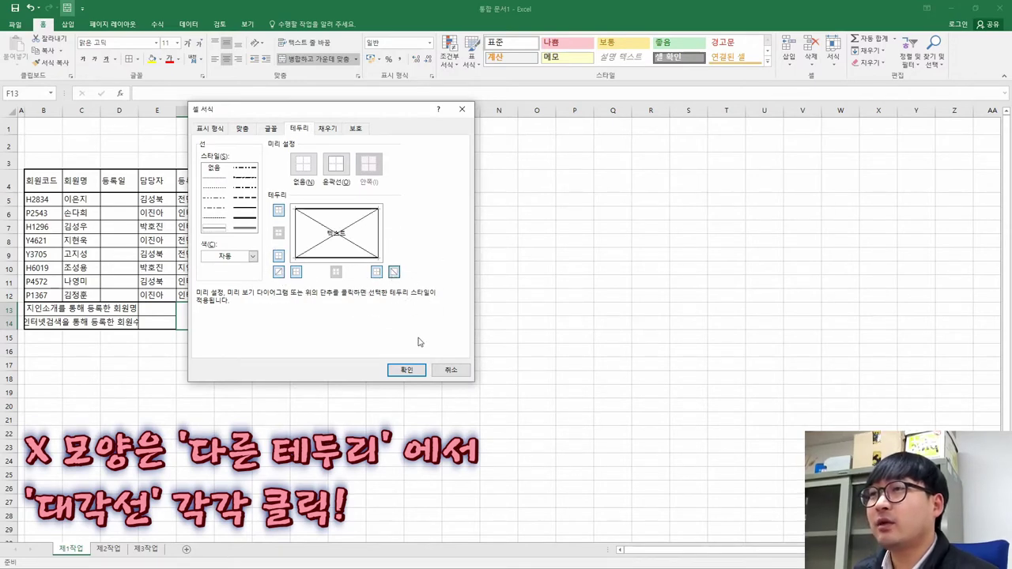
pyautogui.click(405, 370)
pyautogui.click(142, 238)
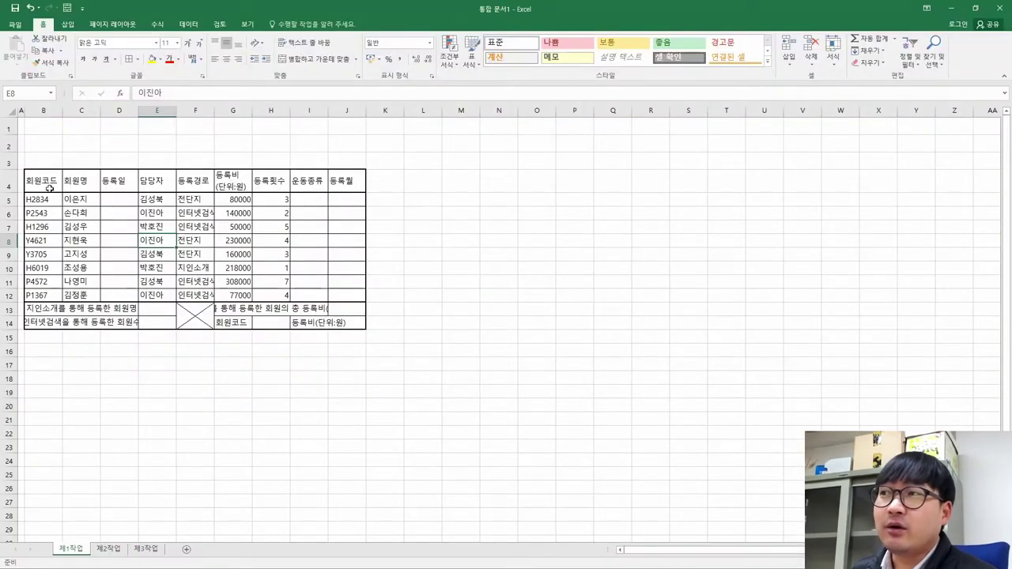
# Switch to the exam PDF, examine the font condition for all data under 조건, and return to Excel.
pyautogui.moveTo(49, 188); pyautogui.dragTo(352, 322)
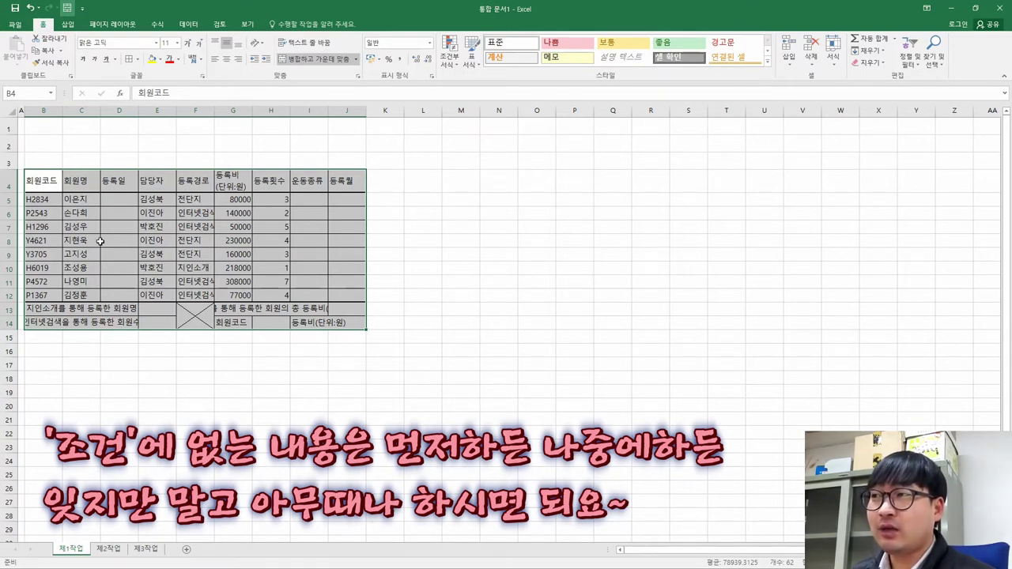
pyautogui.click(38, 182)
pyautogui.hotkey('alt', 'Tab')
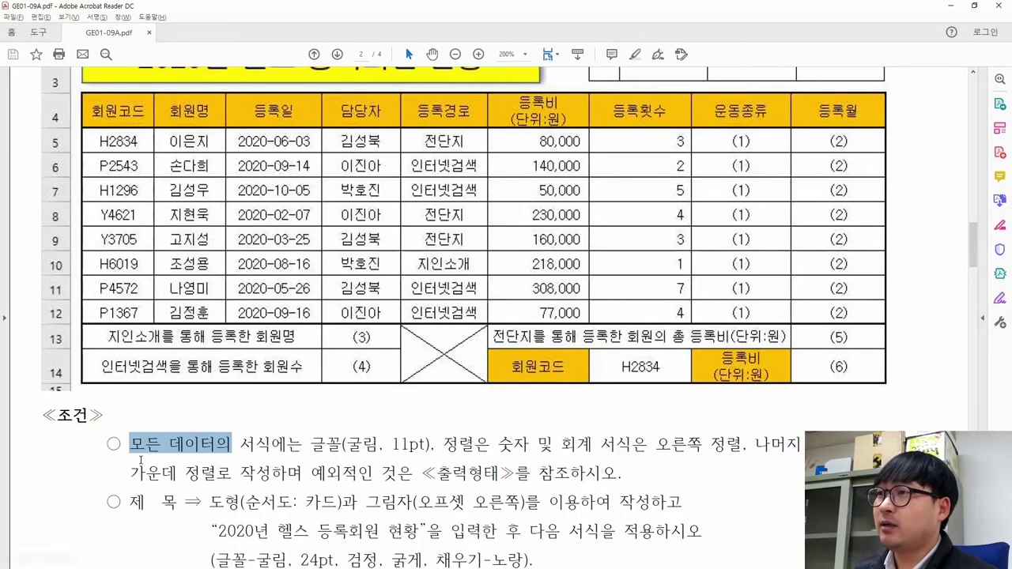
pyautogui.click(143, 457)
pyautogui.scroll(-3, 150, 447)
pyautogui.moveTo(169, 343); pyautogui.dragTo(435, 346)
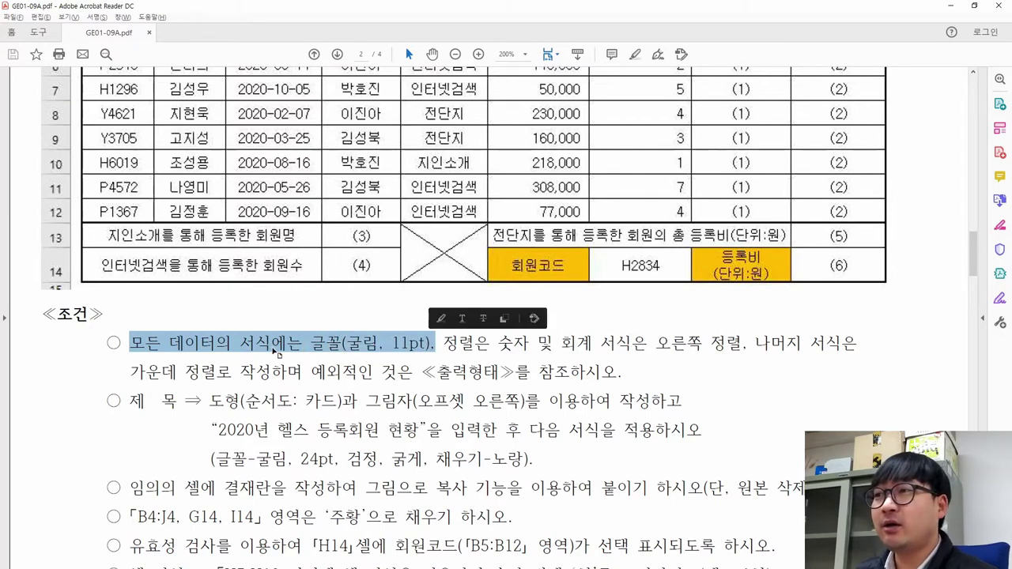
pyautogui.hotkey('alt', 'Tab')
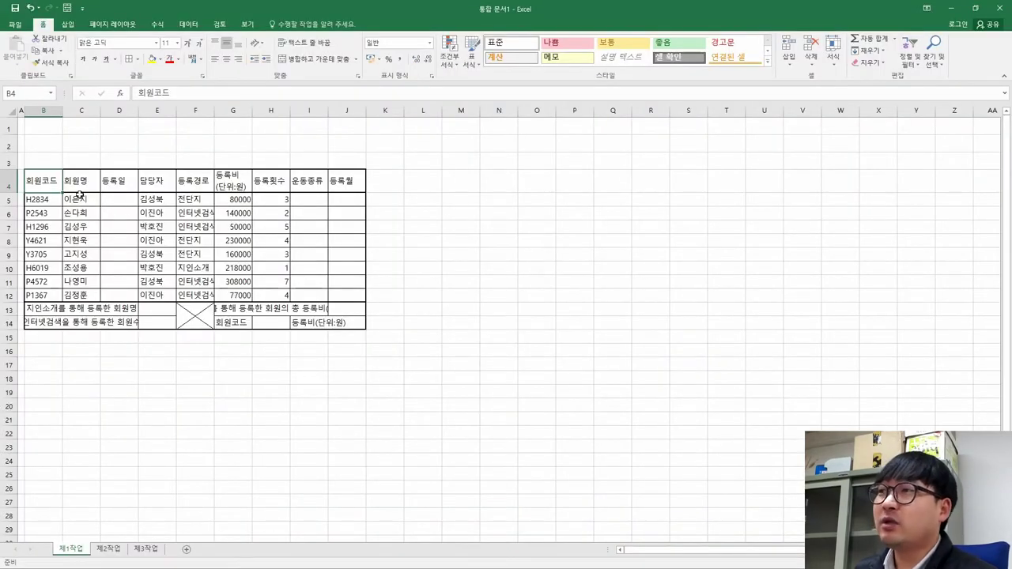
# Select all cells of the 제1작업 sheet and set their font to 굴림.
pyautogui.moveTo(39, 181); pyautogui.dragTo(330, 300)
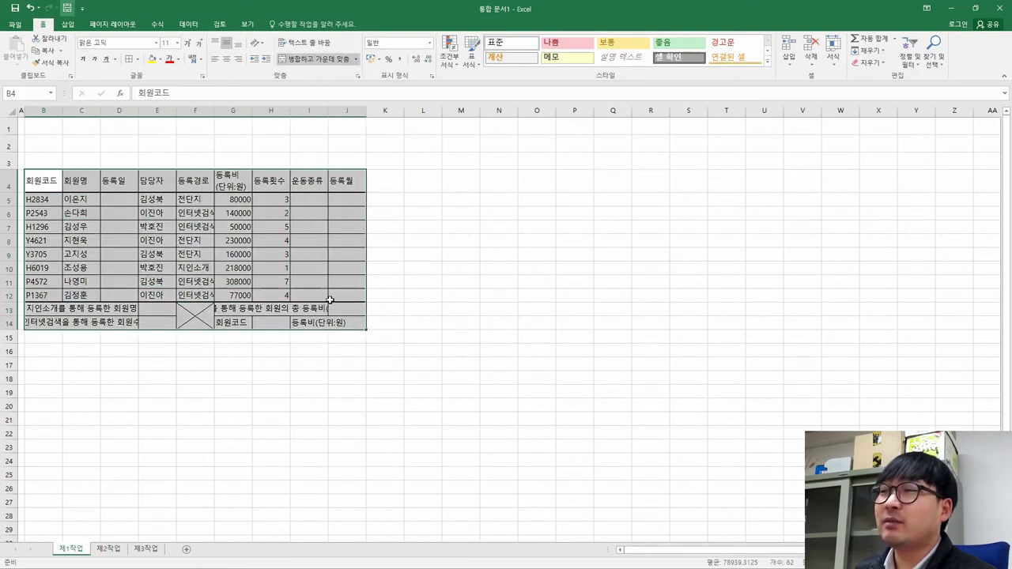
pyautogui.click(9, 113)
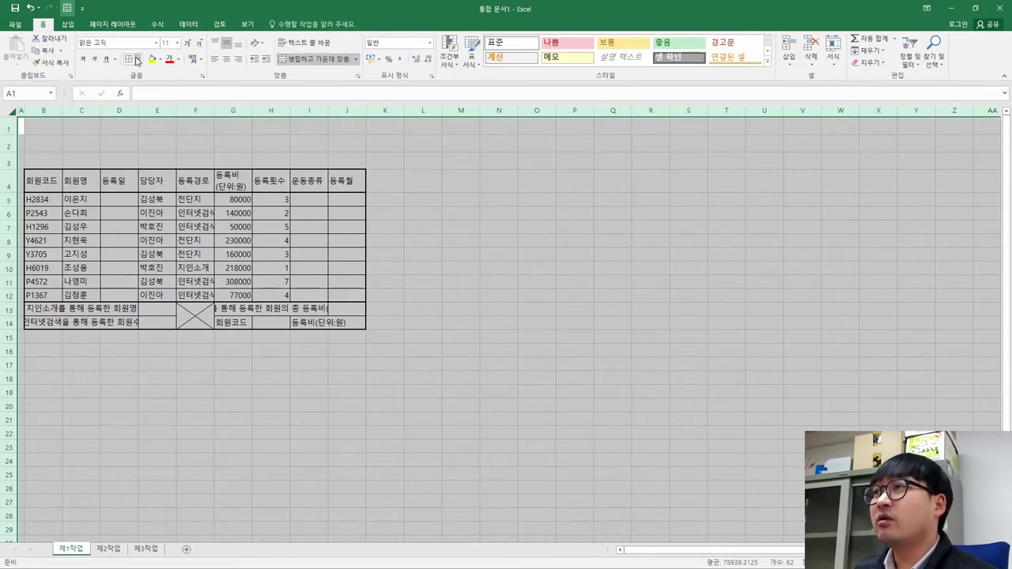
pyautogui.hotkey('alt', 'Tab')
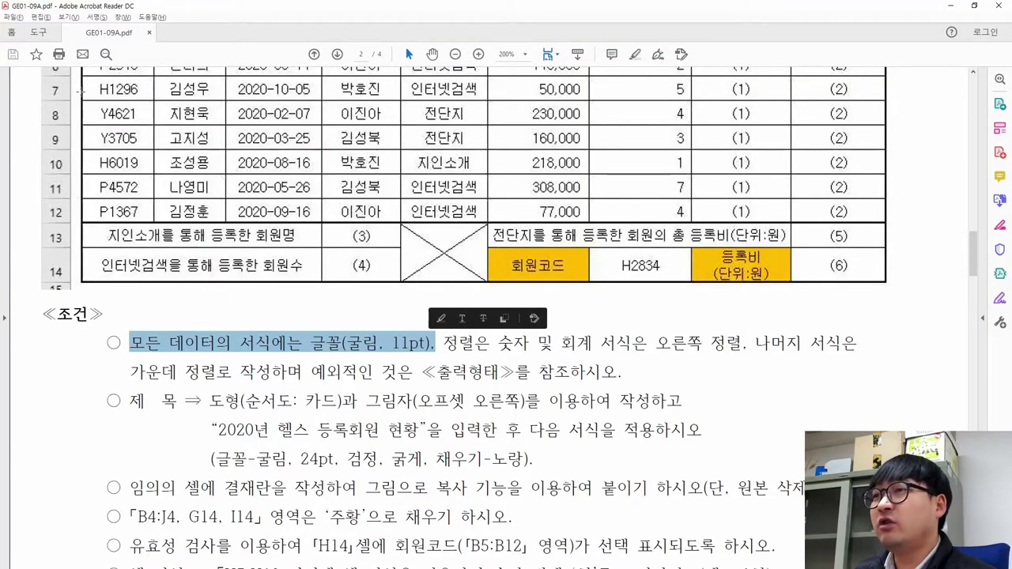
pyautogui.hotkey('alt', 'Tab')
pyautogui.click(91, 43)
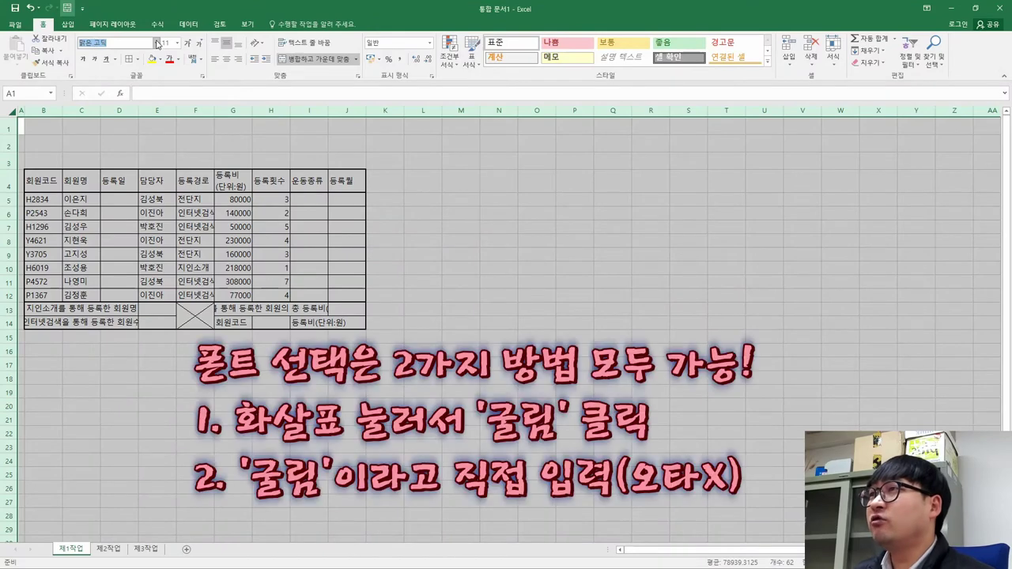
pyautogui.click(156, 42)
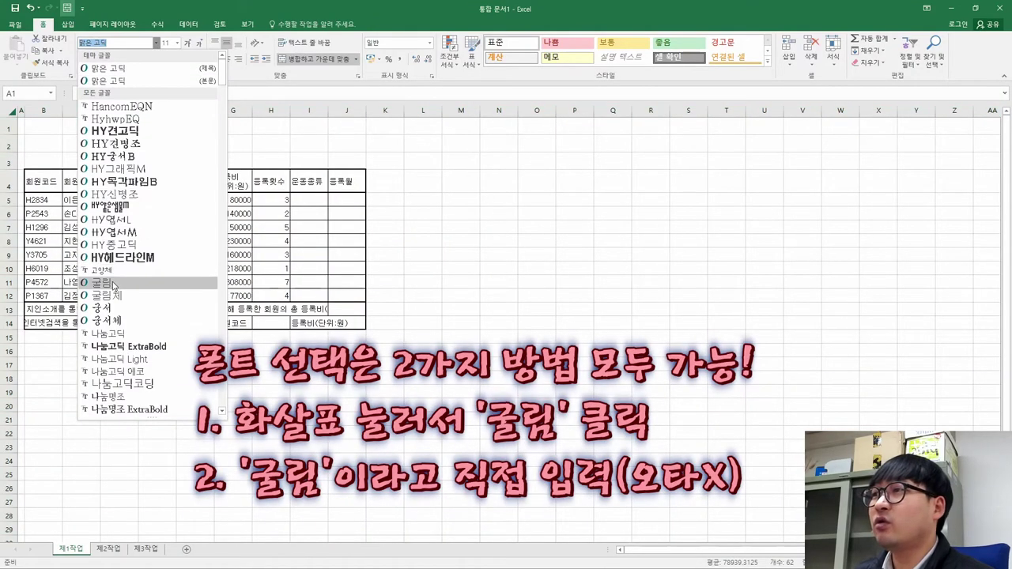
pyautogui.click(108, 45)
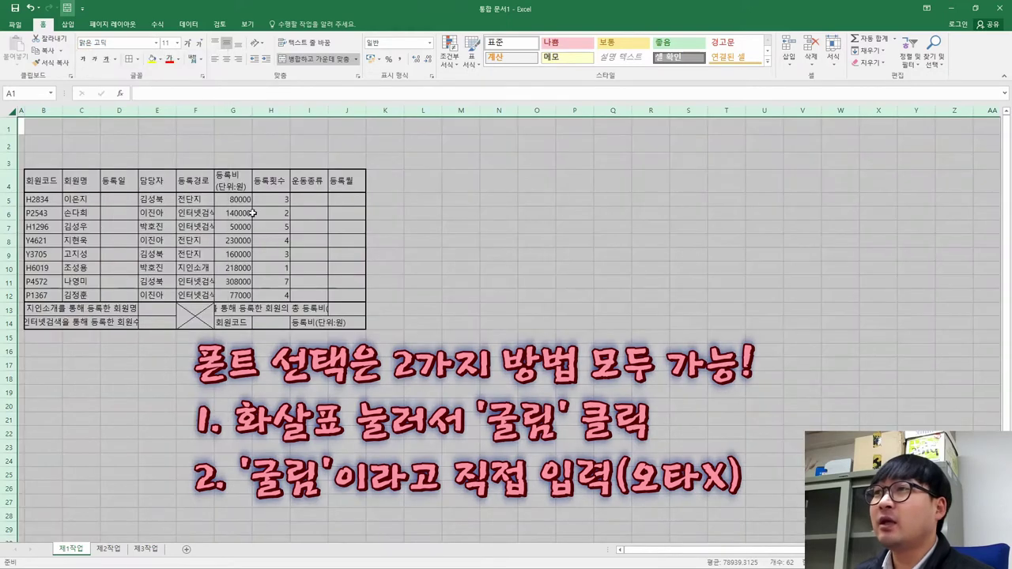
pyautogui.click(108, 43)
pyautogui.write('굴')
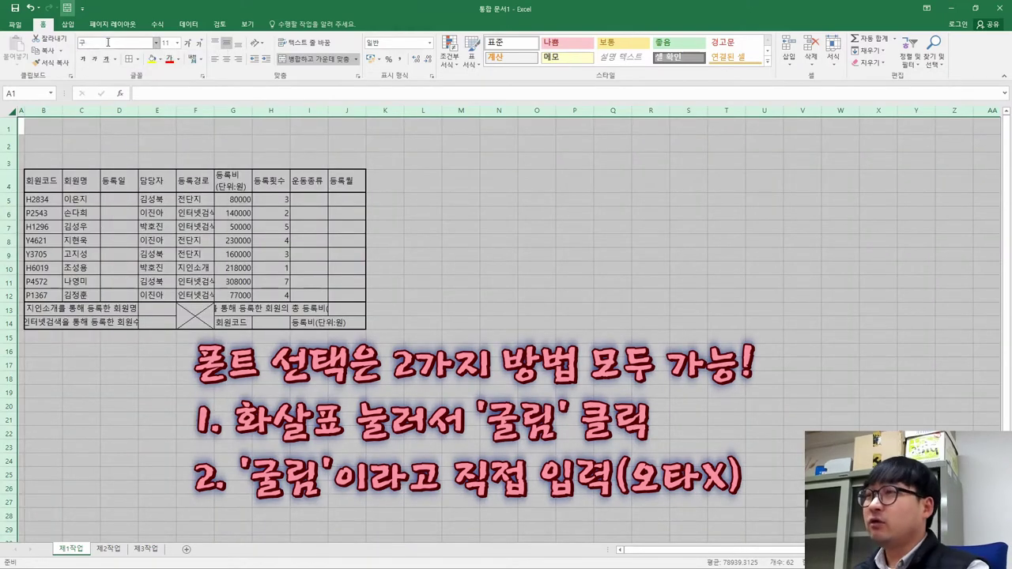
pyautogui.write('림')
pyautogui.press('Return')
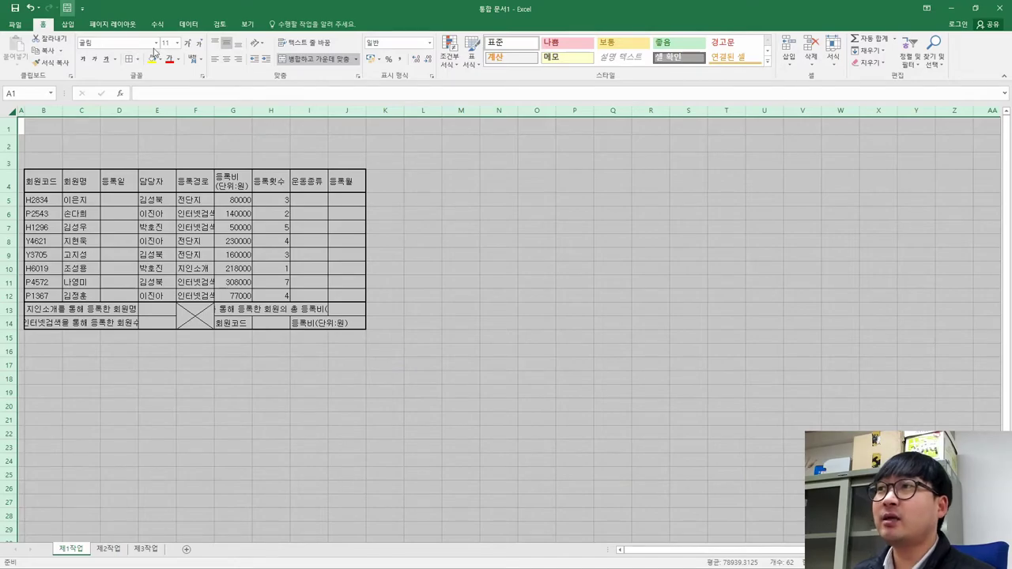
# Recheck the font and size condition in the exam PDF, and strike through its completed text ending in 글꼴(굴림, 11pt).
pyautogui.hotkey('alt', 'Tab')
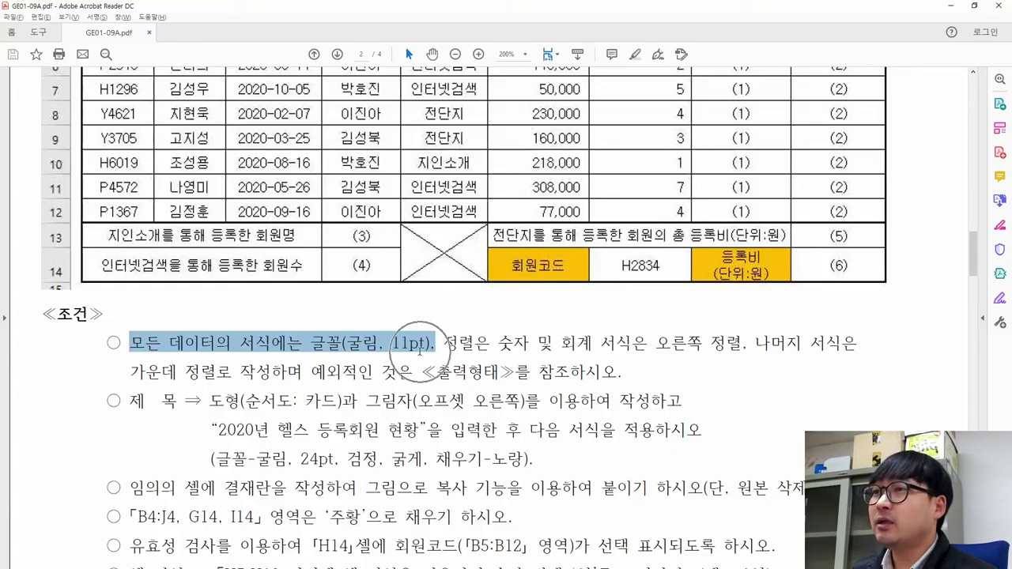
pyautogui.hotkey('alt', 'Tab')
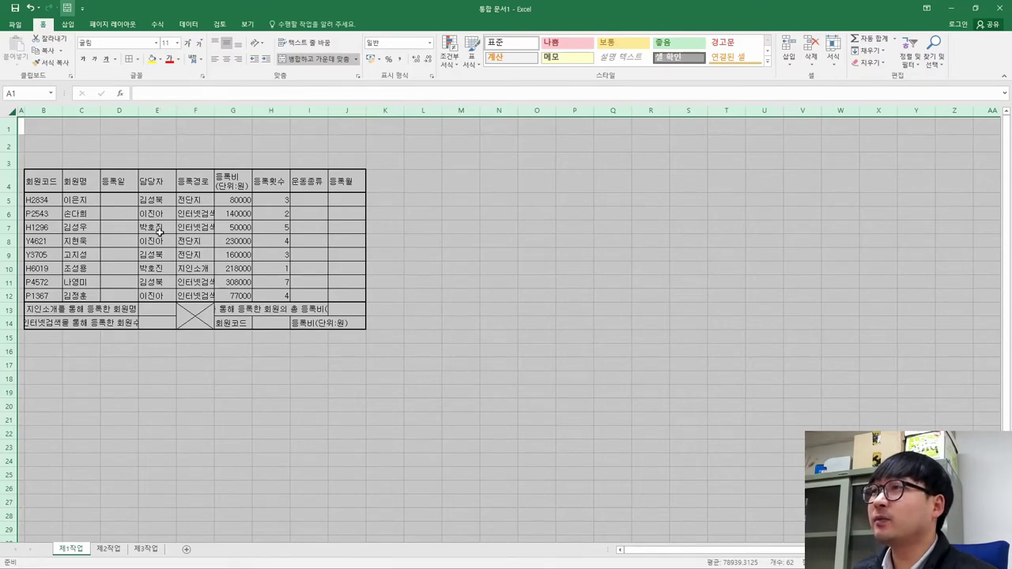
pyautogui.hotkey('alt', 'Tab')
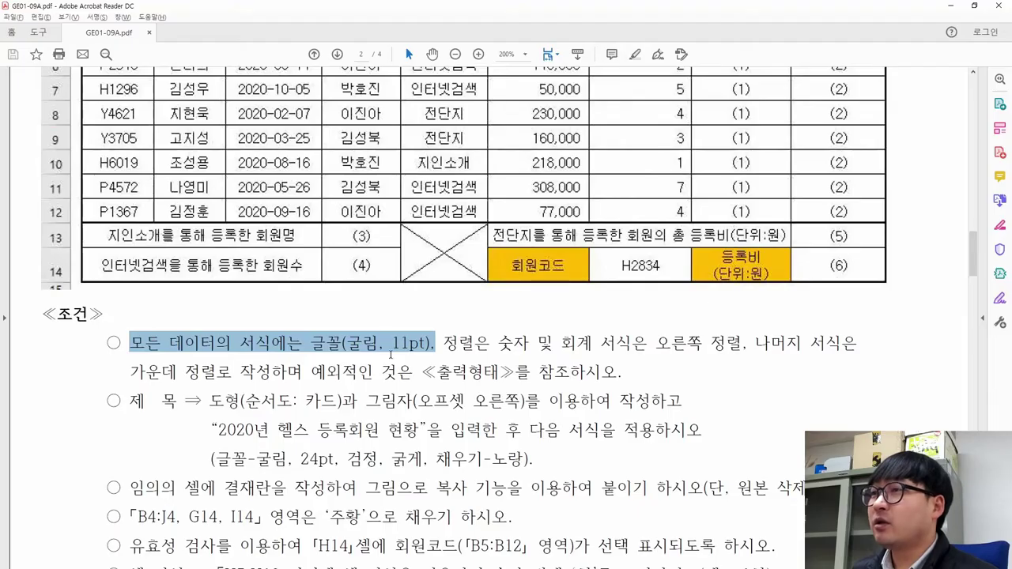
pyautogui.rightClick(267, 348)
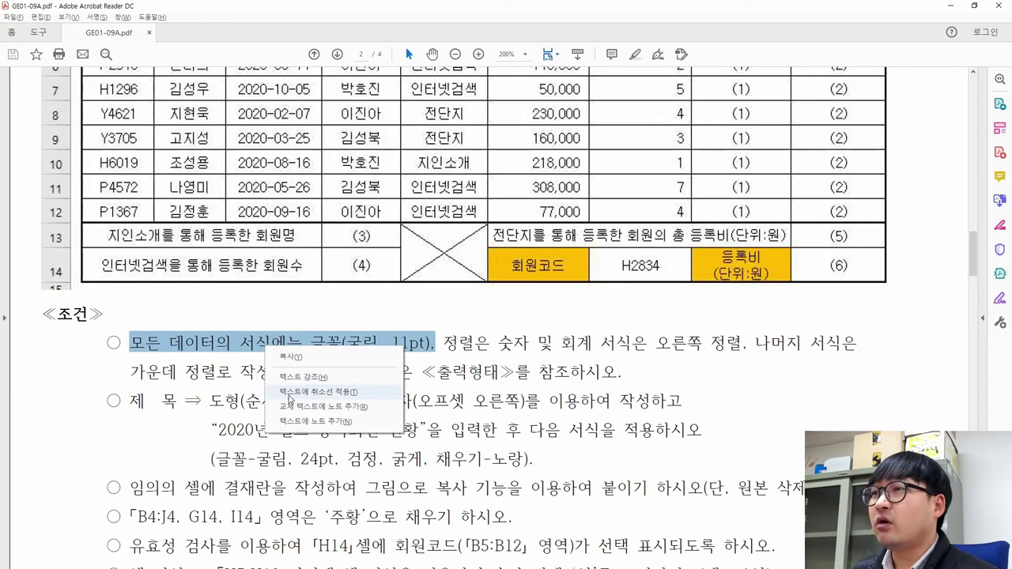
pyautogui.click(338, 393)
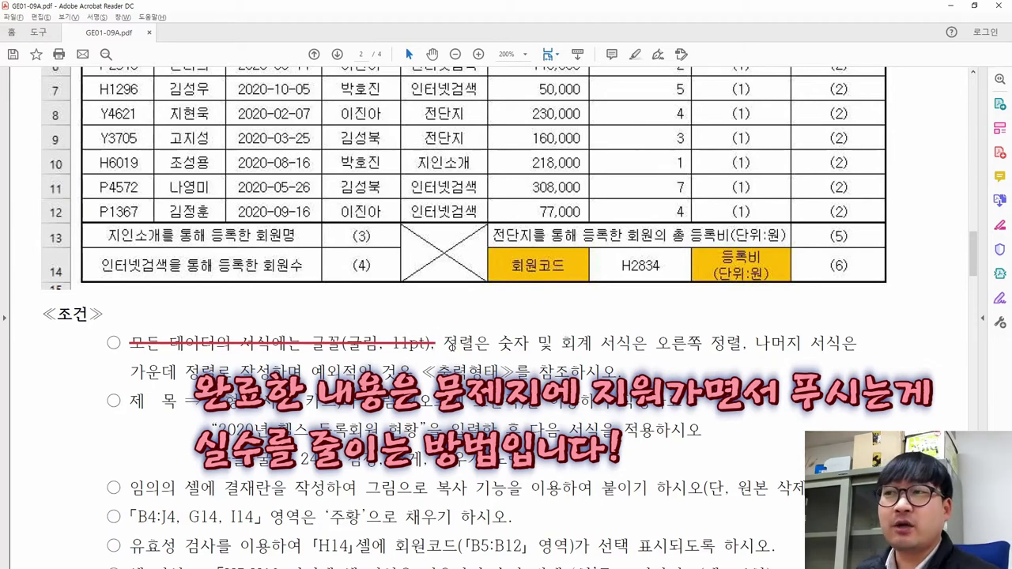
# Review the alignment condition in the exam PDF, and centre all cells of the 제1작업 sheet horizontally in Excel.
pyautogui.moveTo(444, 342); pyautogui.dragTo(303, 371)
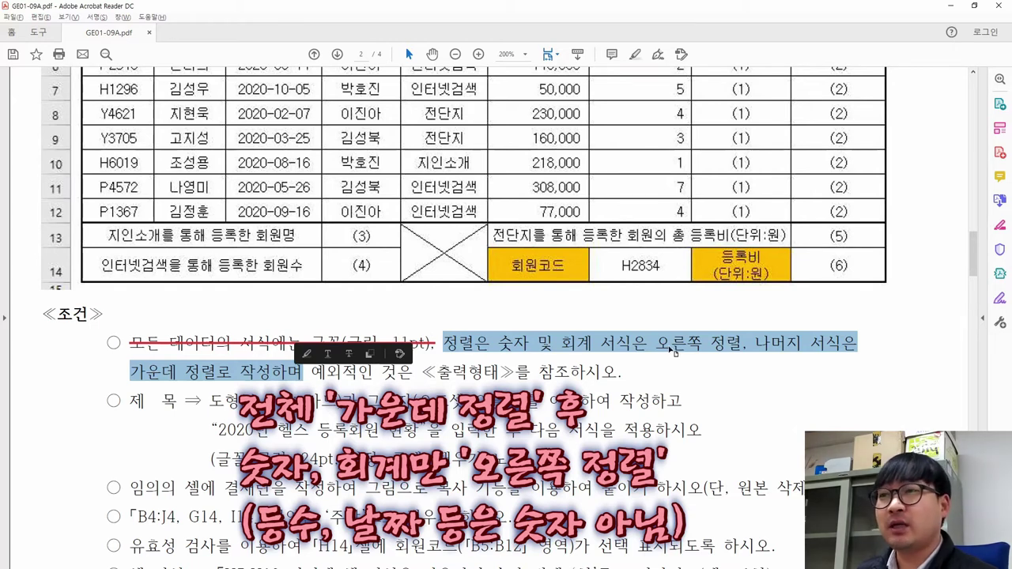
pyautogui.hotkey('alt', 'Tab')
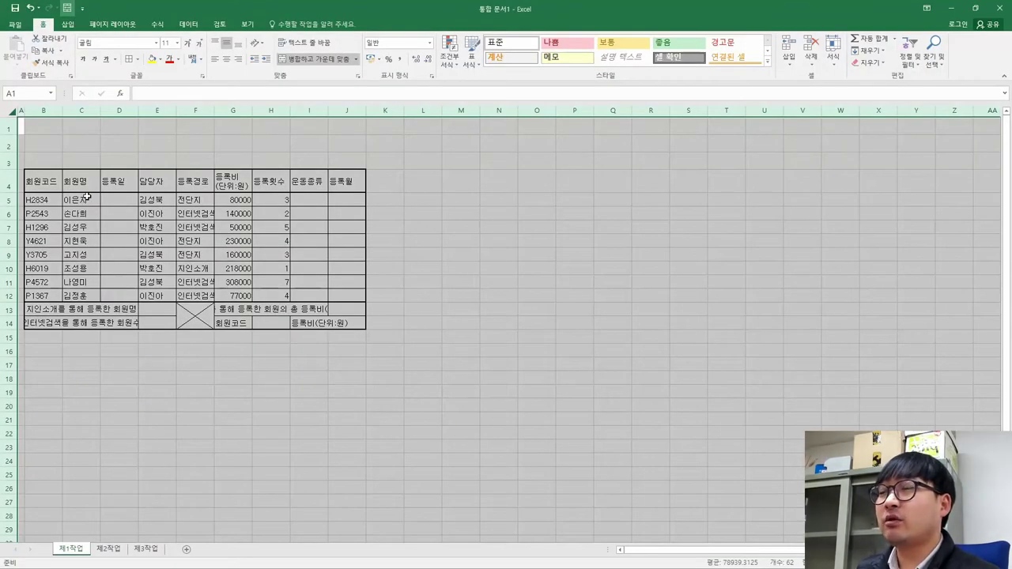
pyautogui.click(226, 62)
pyautogui.click(226, 62)
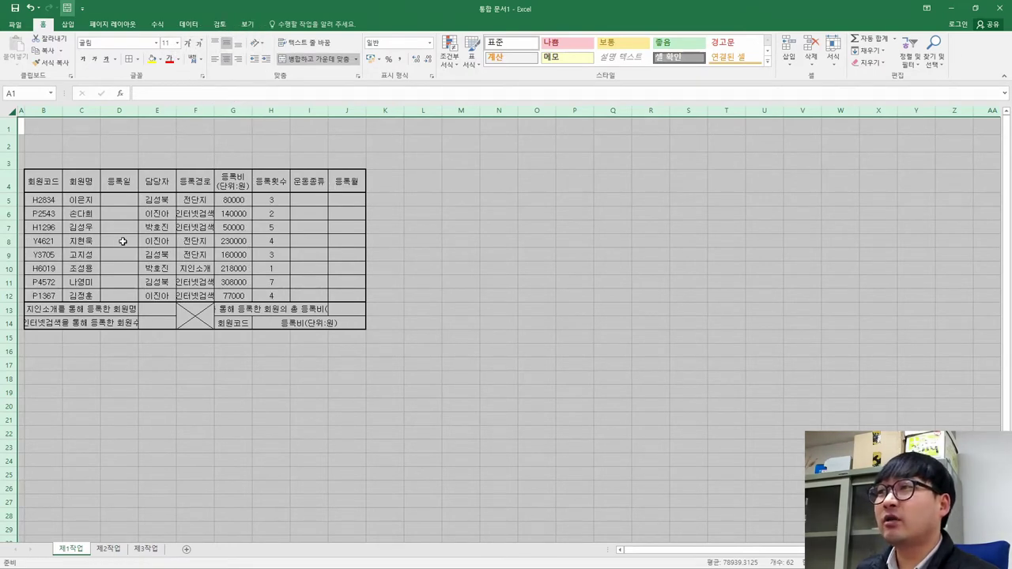
pyautogui.click(198, 242)
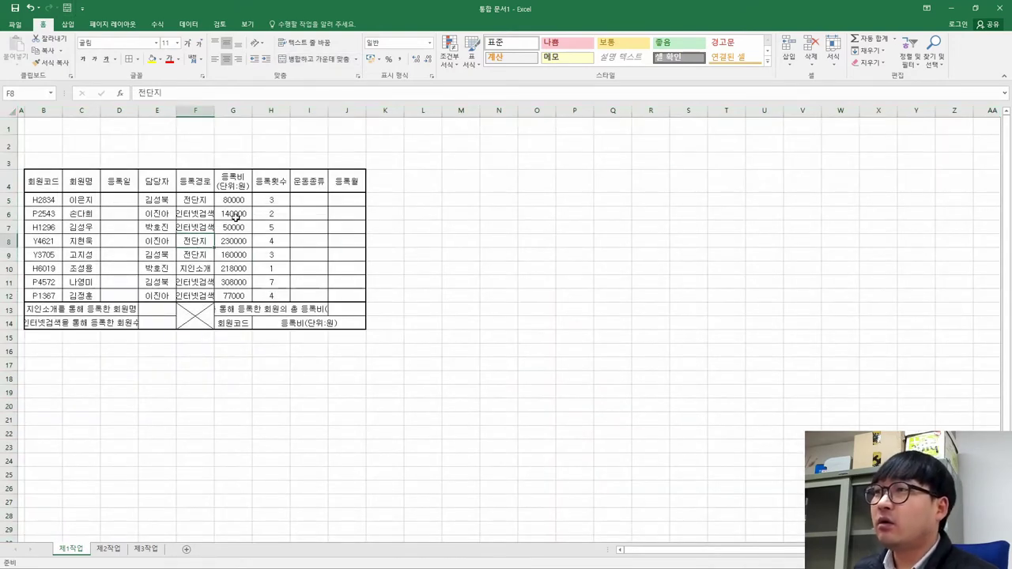
# Compare the number format of the 등록비 amounts in the exam PDF with cells G5:G12 in Excel.
pyautogui.hotkey('alt', 'Tab')
pyautogui.scroll(3, 551, 237)
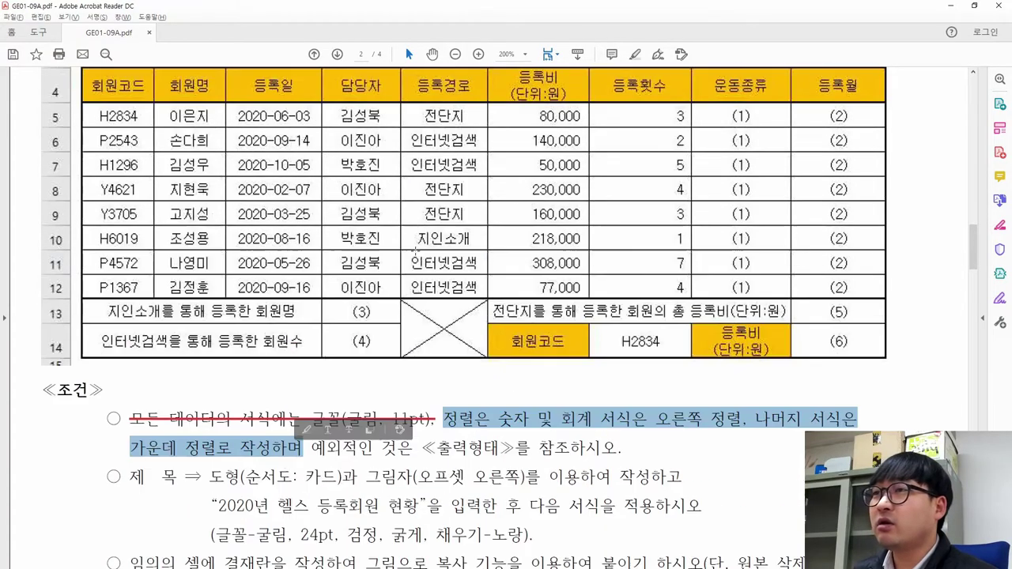
pyautogui.moveTo(551, 117); pyautogui.dragTo(571, 302)
pyautogui.hotkey('alt', 'Tab')
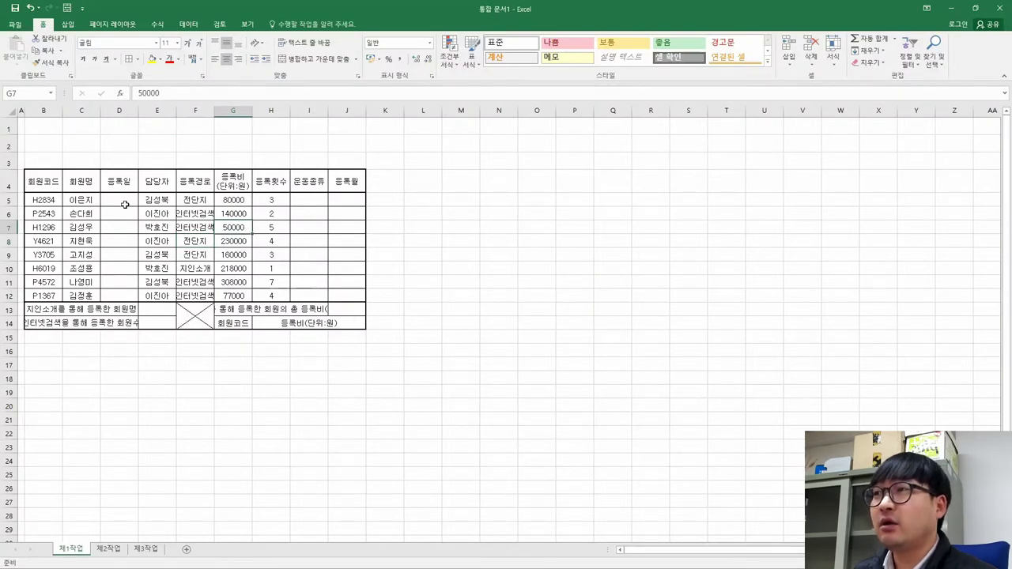
pyautogui.hotkey('alt', 'Tab')
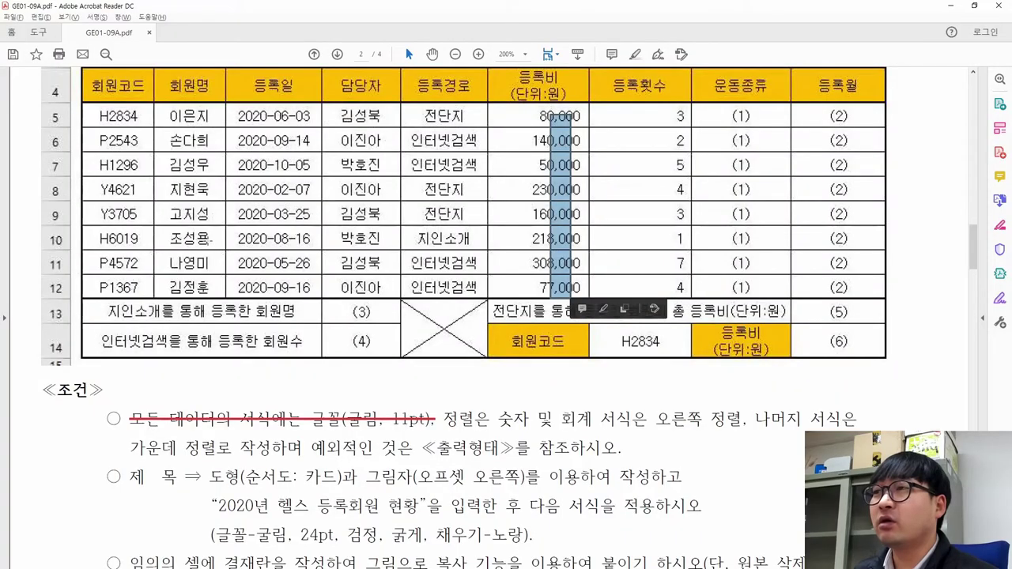
pyautogui.hotkey('alt', 'Tab')
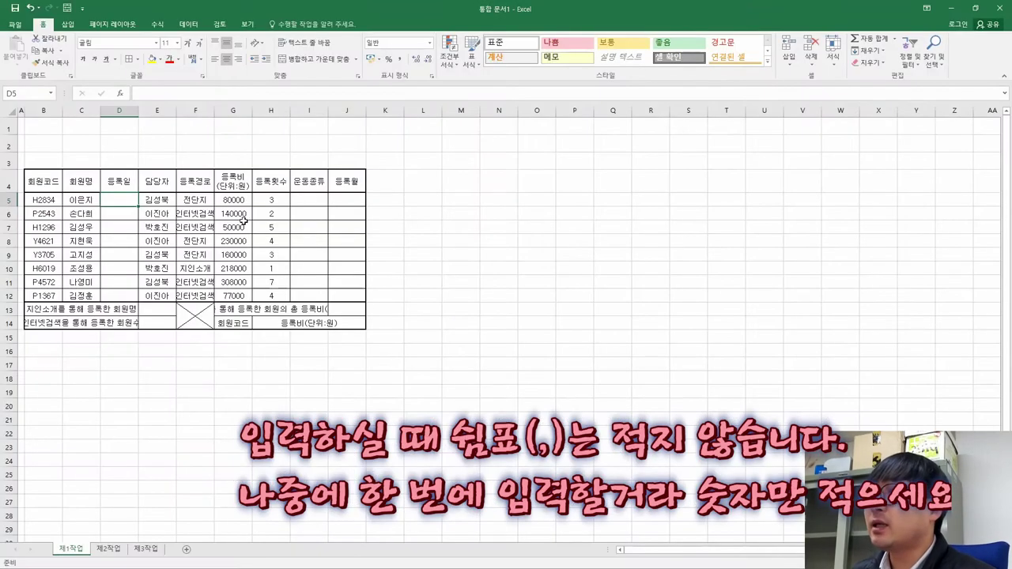
pyautogui.moveTo(233, 200); pyautogui.dragTo(249, 291)
pyautogui.hotkey('alt', 'Tab')
pyautogui.click(570, 227)
pyautogui.moveTo(560, 224); pyautogui.dragTo(551, 212)
pyautogui.click(582, 121)
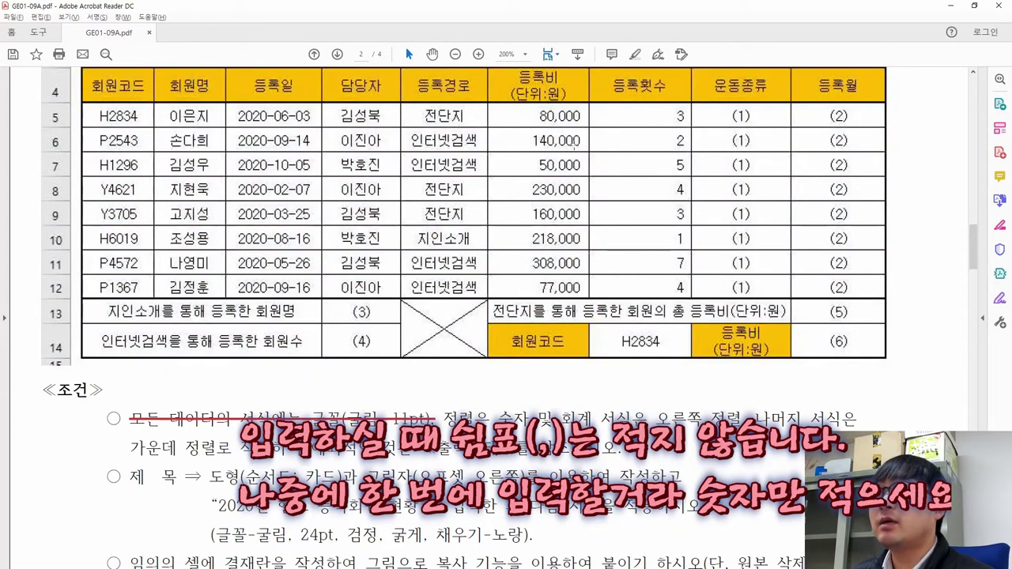
pyautogui.hotkey('alt', 'Tab')
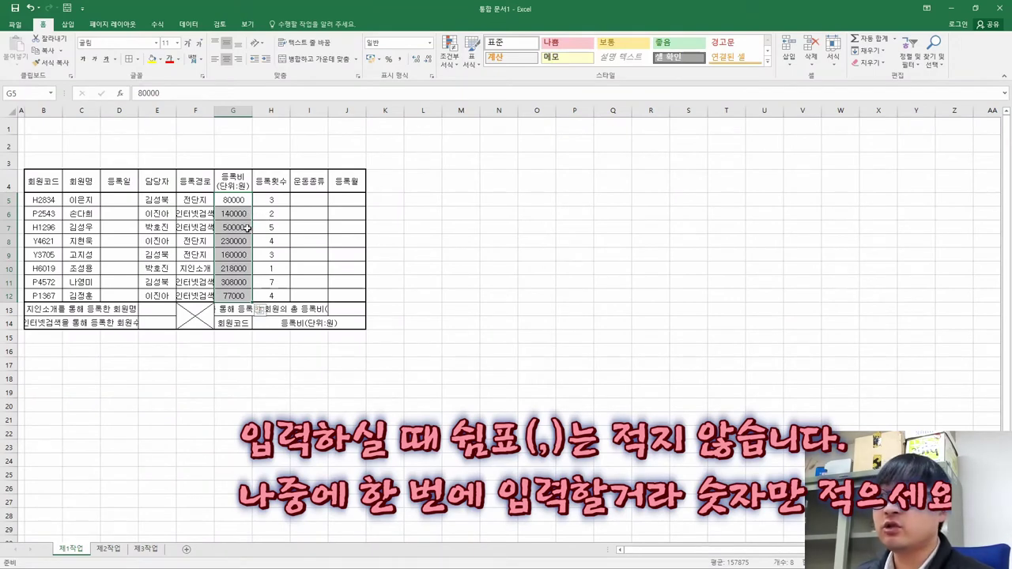
# Check the 등록일 dates in the exam PDF, enter 2020-06-03 in D5 in Excel, and return to the PDF.
pyautogui.hotkey('alt', 'Tab')
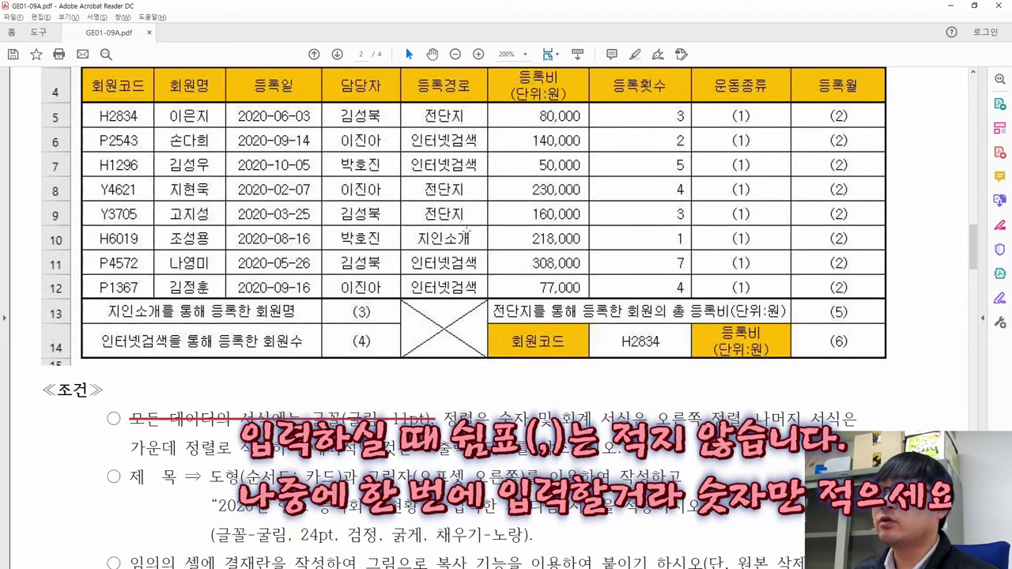
pyautogui.moveTo(239, 109); pyautogui.dragTo(314, 291)
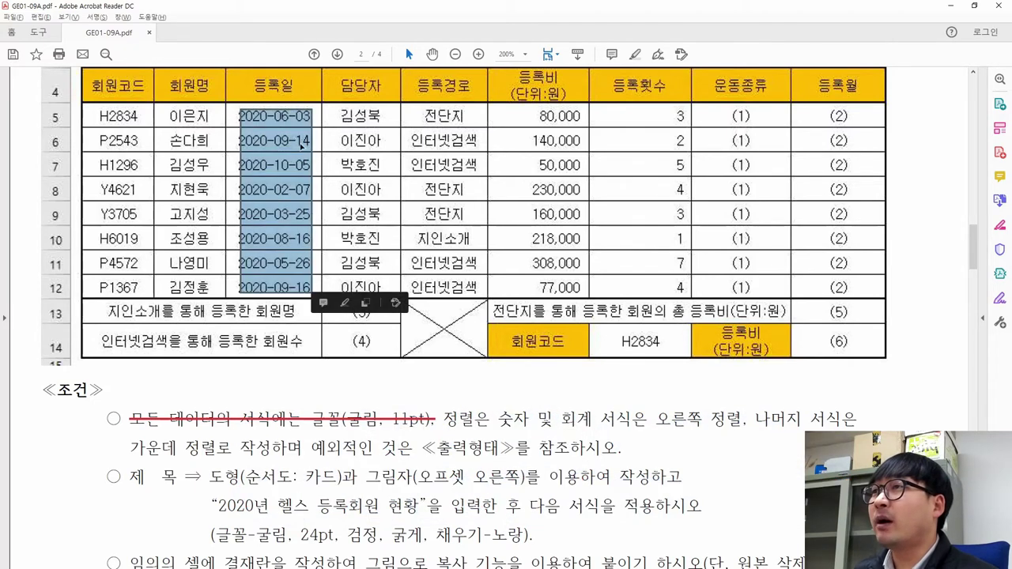
pyautogui.click(291, 121)
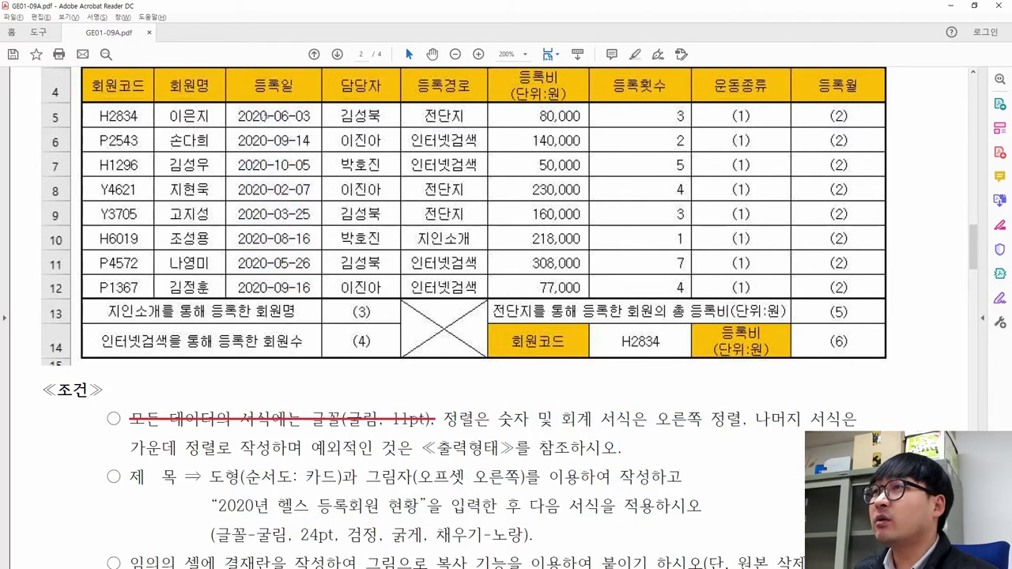
pyautogui.hotkey('alt', 'Tab')
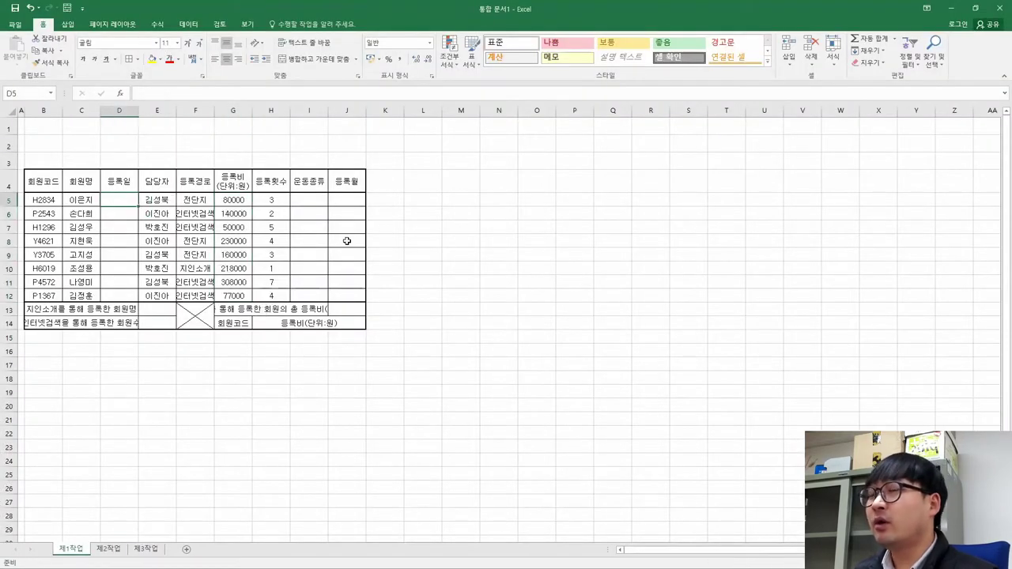
pyautogui.write('2020')
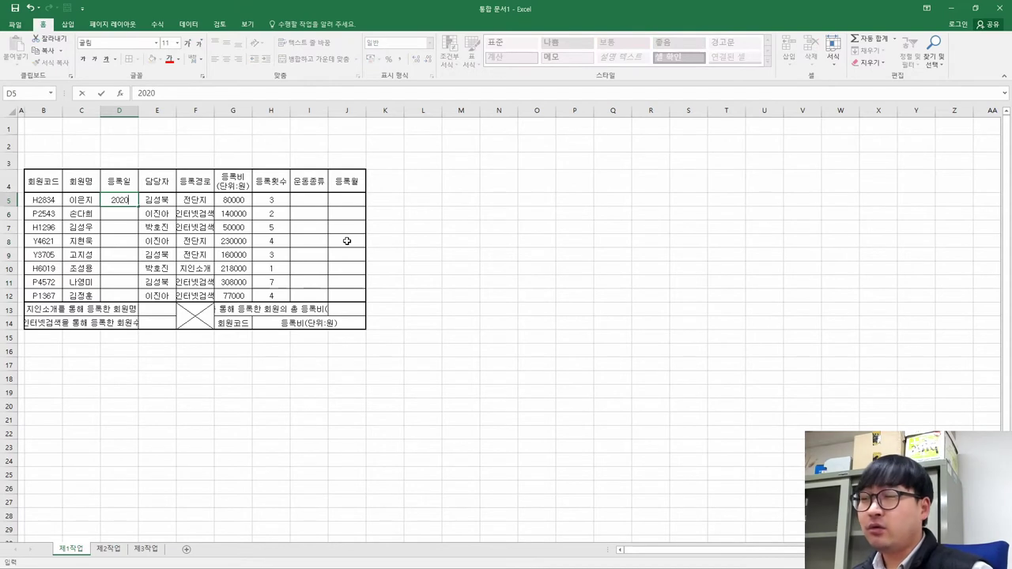
pyautogui.write('-06-')
pyautogui.write('06-0')
pyautogui.write('3')
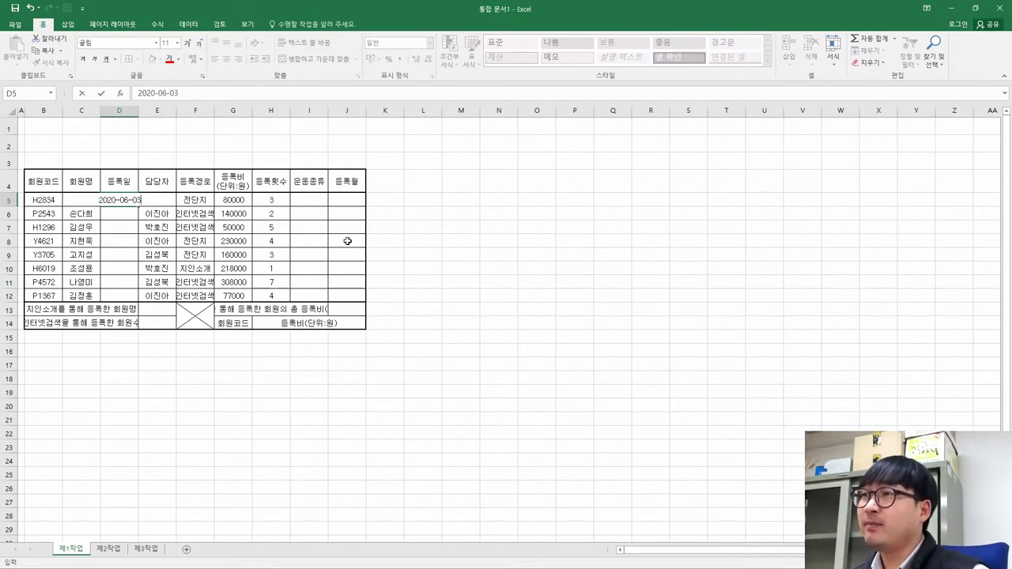
pyautogui.press('Return')
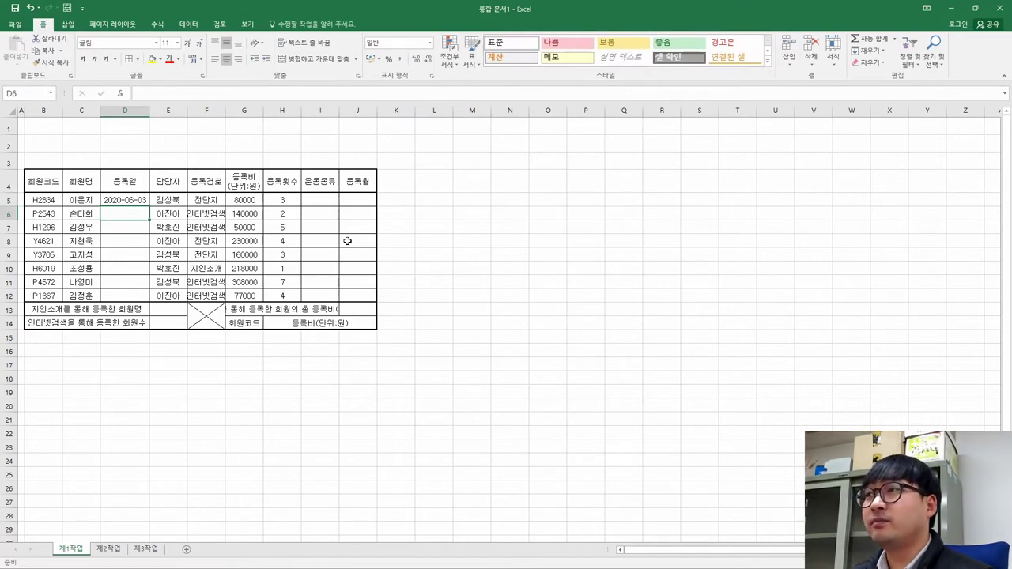
pyautogui.hotkey('alt', 'Tab')
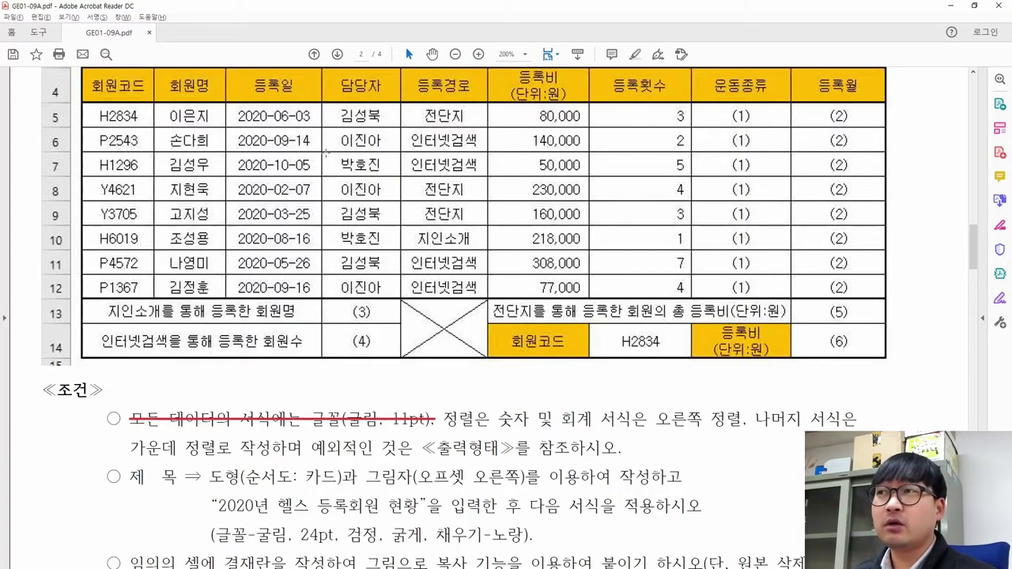
# Check the second 등록일 date in the exam PDF and enter 9/14 in D6 of the Excel sheet.
pyautogui.moveTo(281, 139); pyautogui.dragTo(310, 143)
pyautogui.click(314, 150)
pyautogui.hotkey('ctrl', 'c')
pyautogui.hotkey('alt', 'Tab')
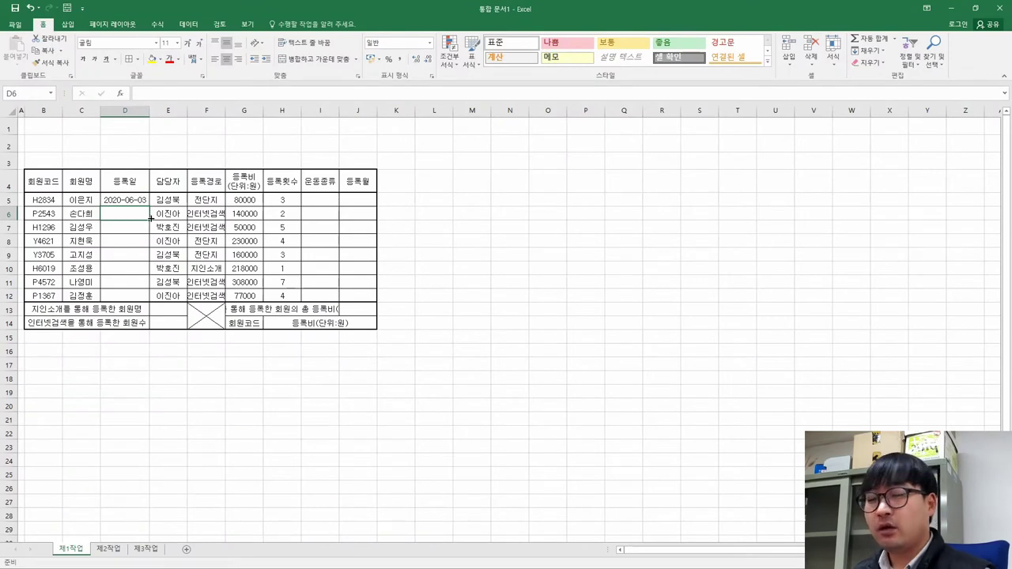
pyautogui.write('9/14')
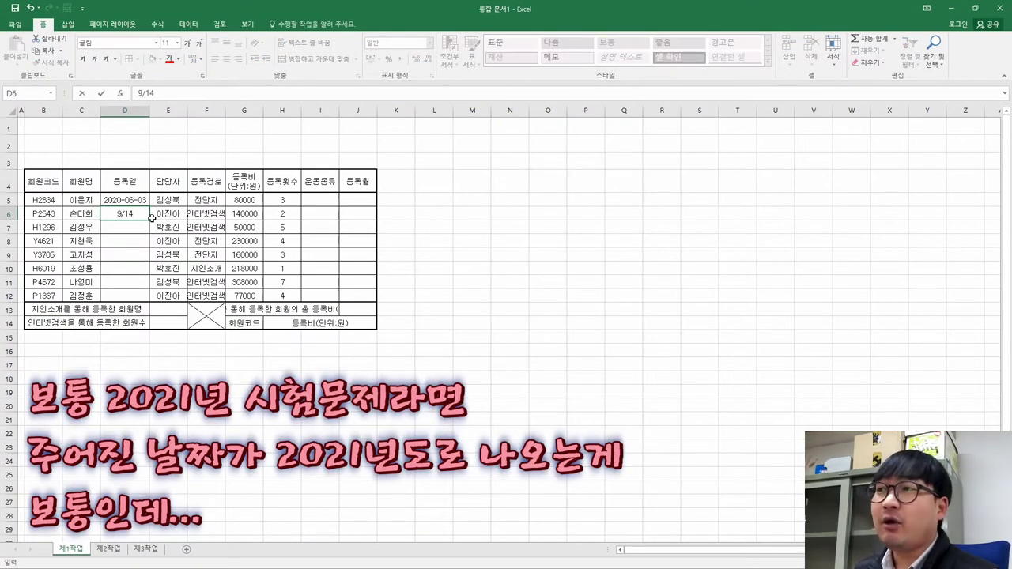
pyautogui.press('Return')
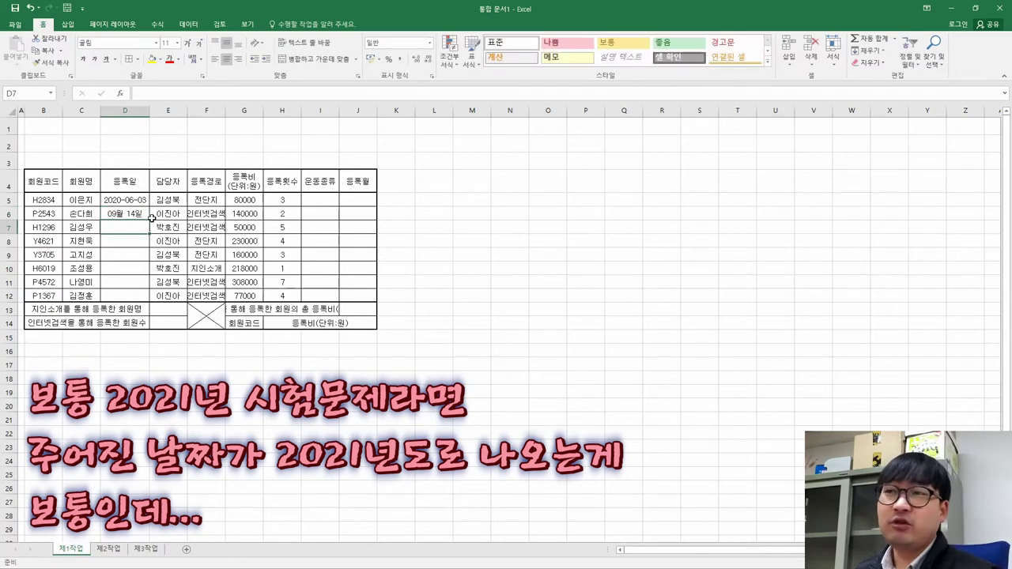
# Check the year used in the title and in the 등록일 dates of the exam PDF.
pyautogui.hotkey('alt', 'Tab')
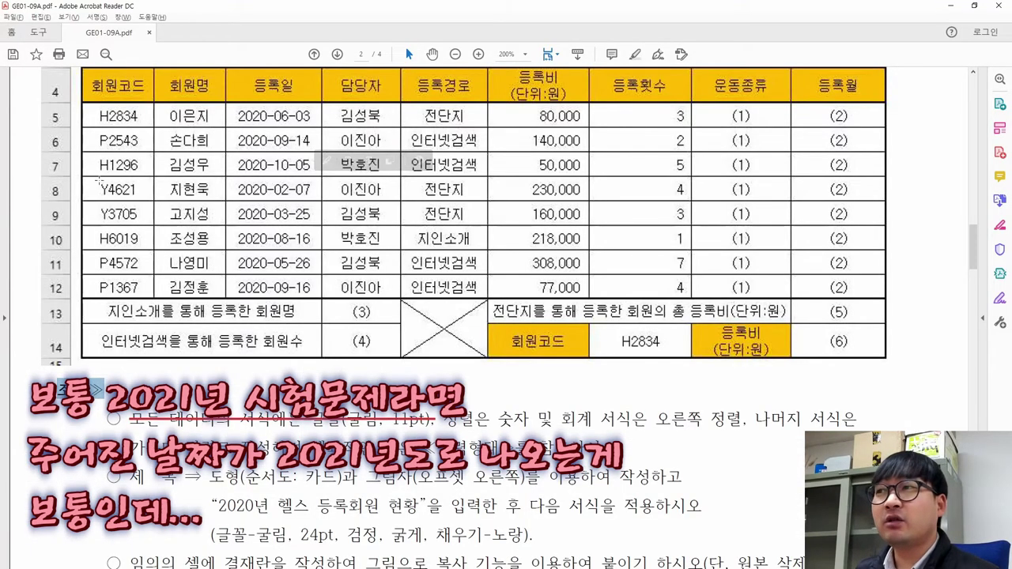
pyautogui.scroll(3, 299, 121)
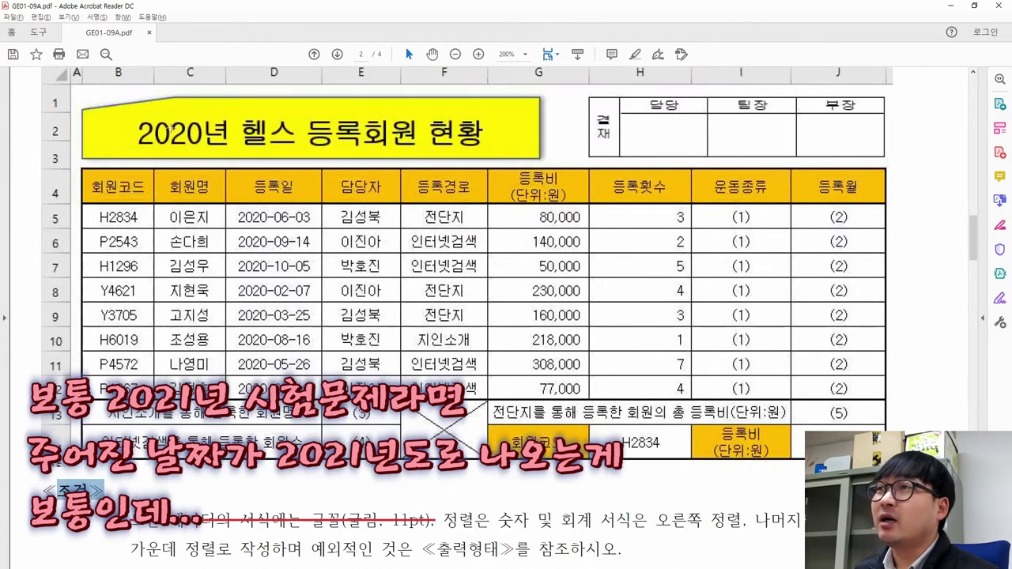
pyautogui.moveTo(171, 127); pyautogui.dragTo(209, 141)
pyautogui.moveTo(281, 211); pyautogui.dragTo(293, 244)
pyautogui.moveTo(254, 209); pyautogui.dragTo(268, 257)
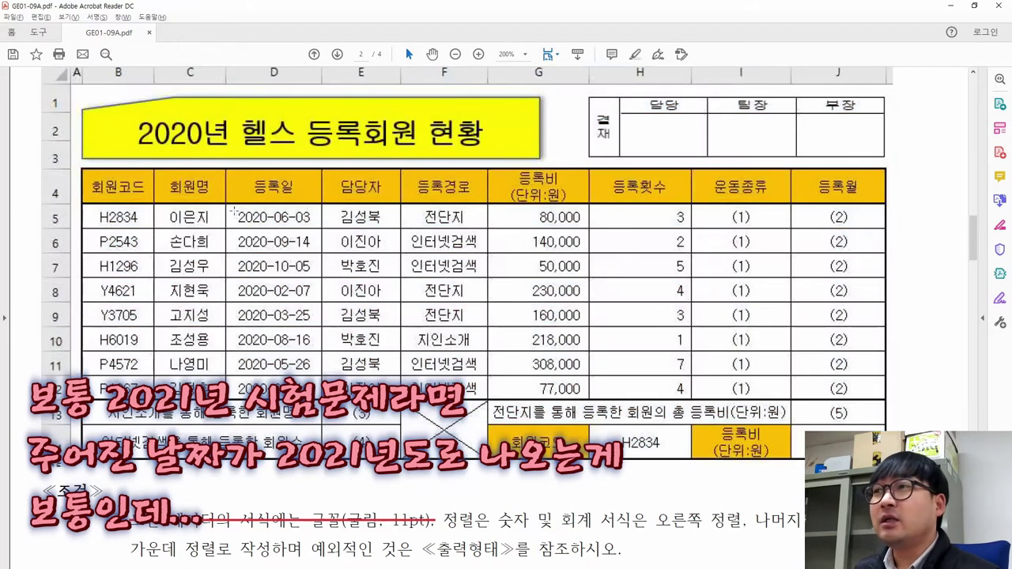
pyautogui.moveTo(236, 211); pyautogui.dragTo(271, 224)
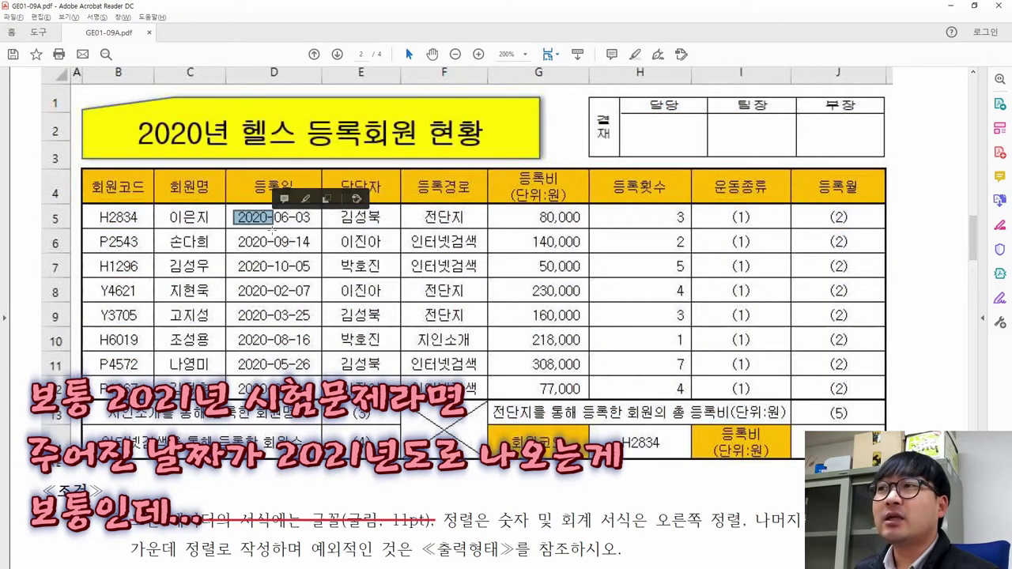
# In Excel, apply the 간단한 날짜 number format to D6 and change its date to 2020-09-14.
pyautogui.hotkey('alt', 'Tab')
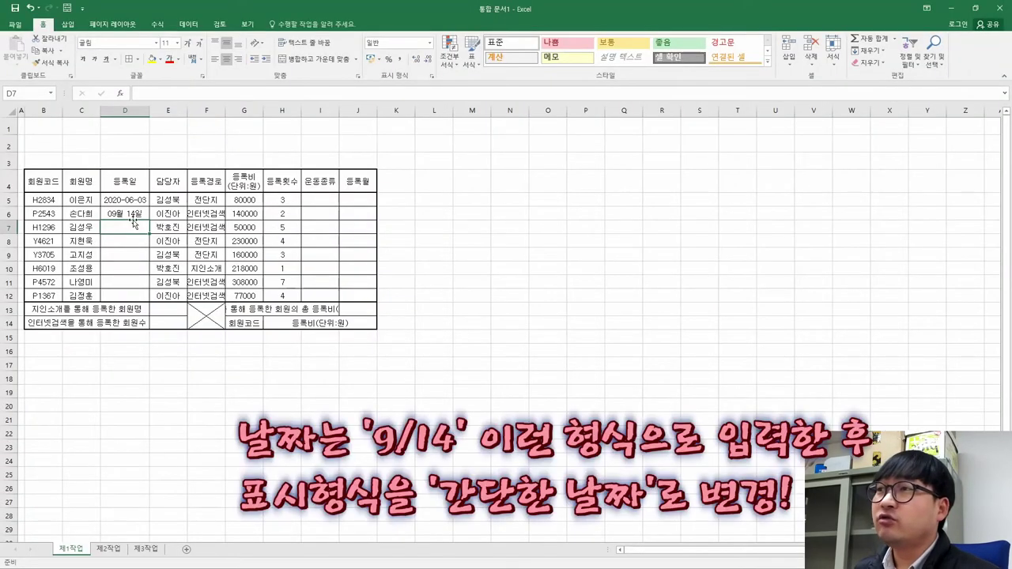
pyautogui.click(130, 213)
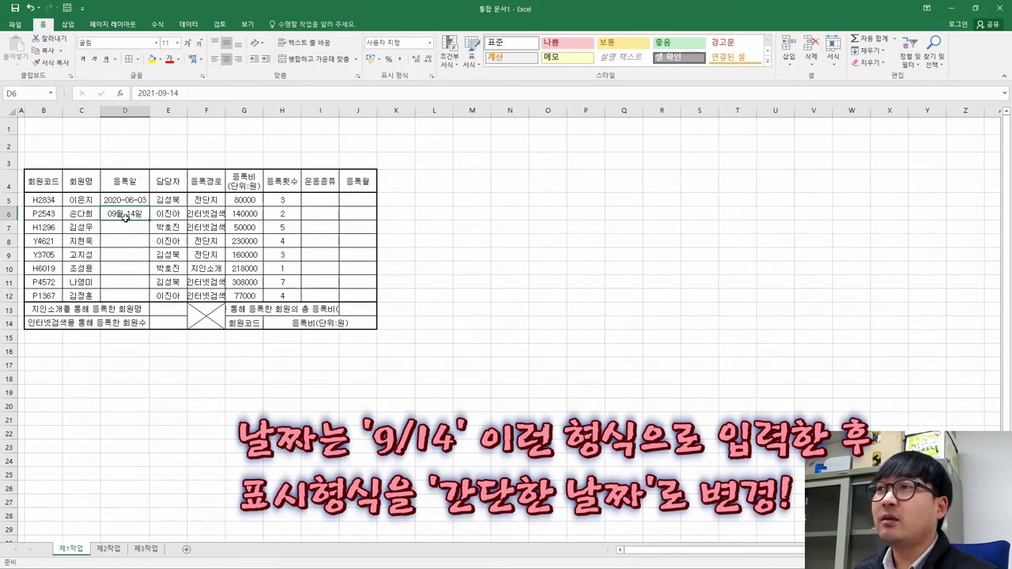
pyautogui.click(431, 46)
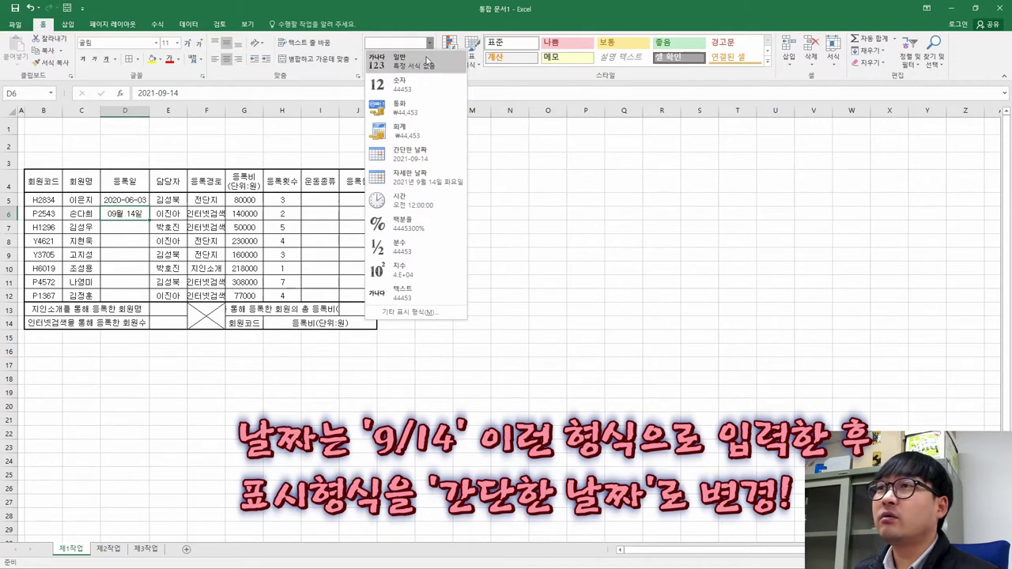
pyautogui.click(410, 163)
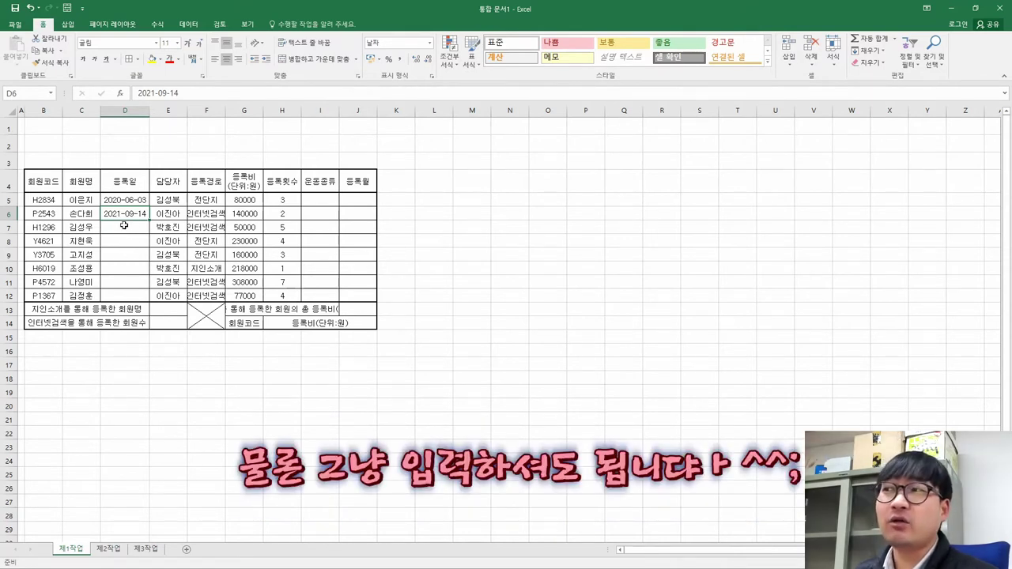
pyautogui.doubleClick(121, 214)
pyautogui.write('-09-14')
pyautogui.press('Return')
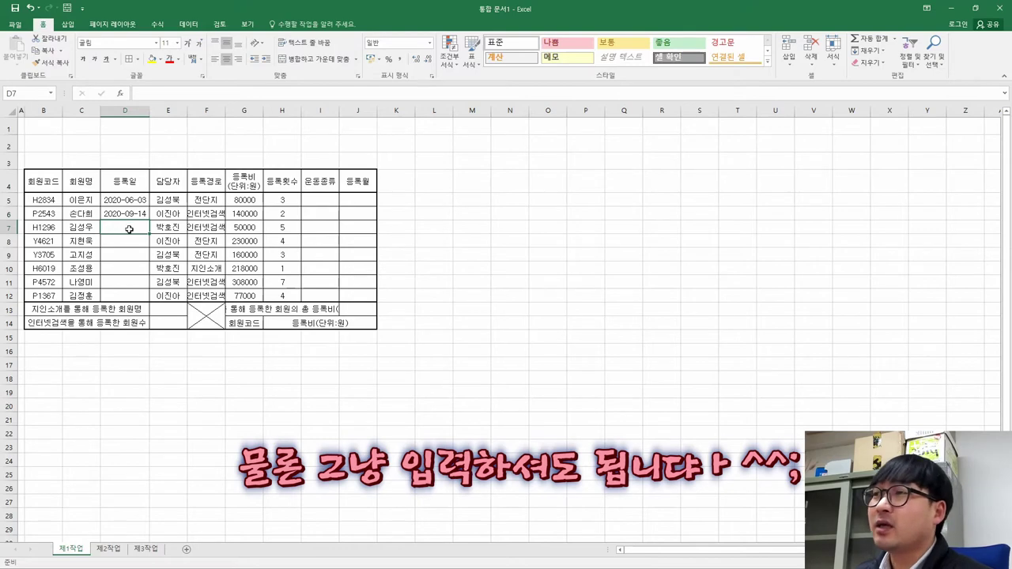
# Arrange the exam PDF and the Excel workbook side by side, with the 등록일 column readable in both.
pyautogui.hotkey('alt', 'Tab')
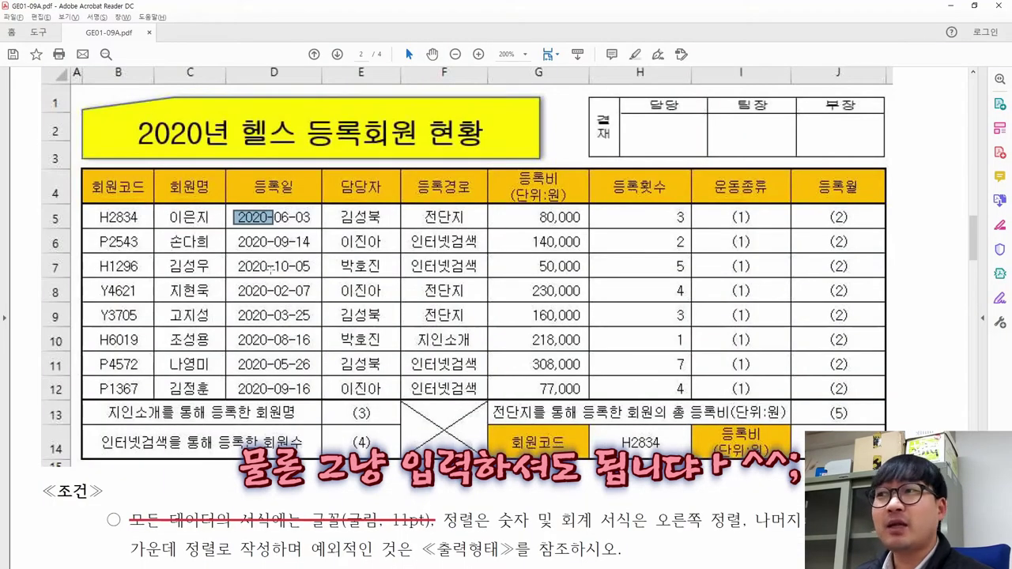
pyautogui.hotkey('alt', 'Tab')
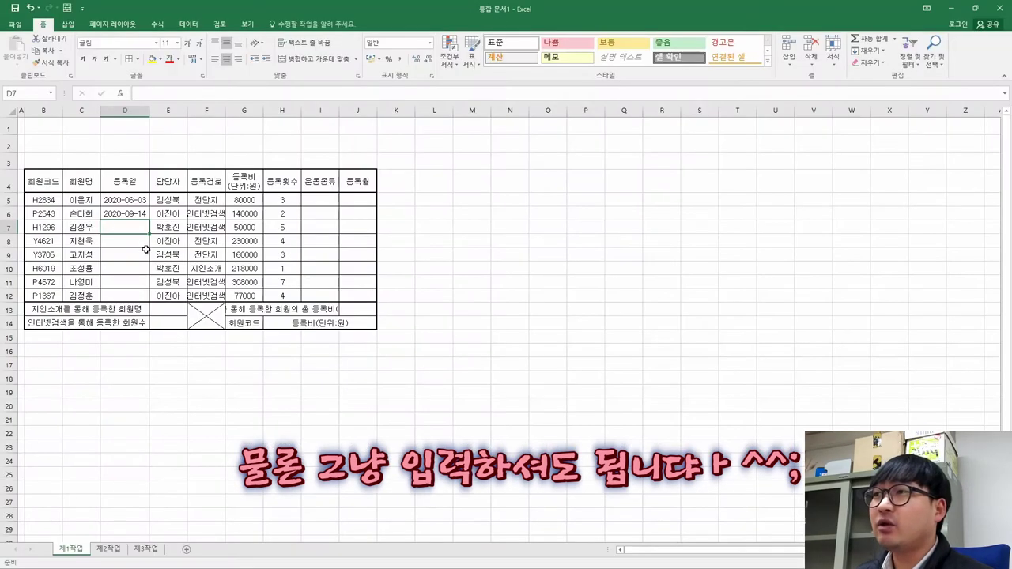
pyautogui.hotkey('alt', 'Tab')
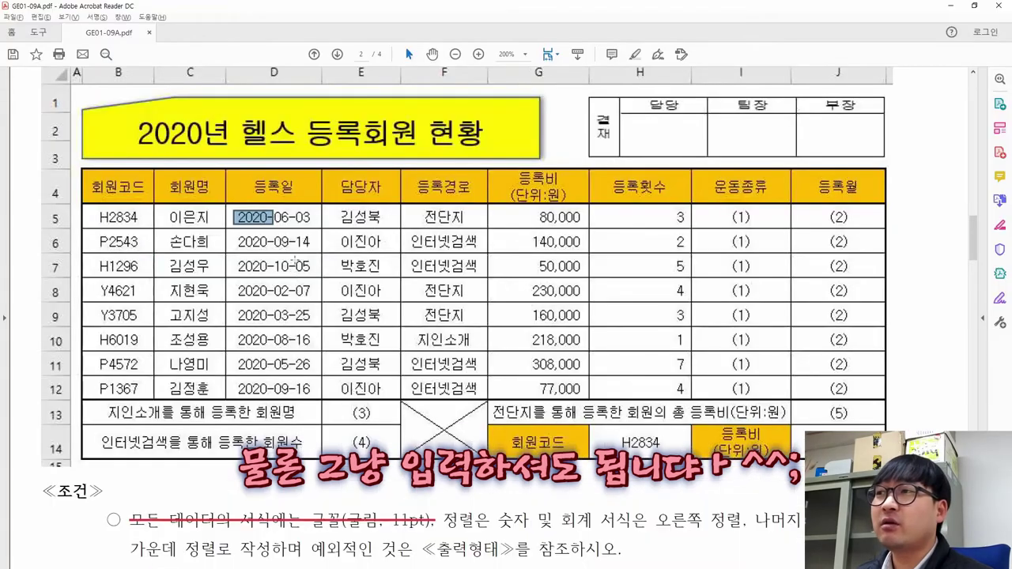
pyautogui.hotkey('alt', 'Tab')
pyautogui.press('super+Down')
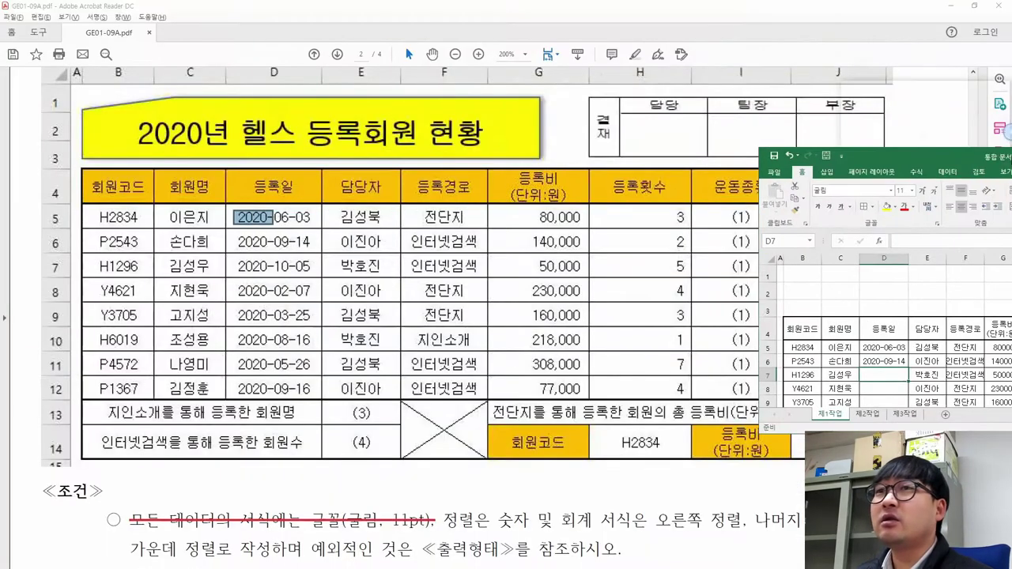
pyautogui.press('super+Right')
pyautogui.click(198, 237)
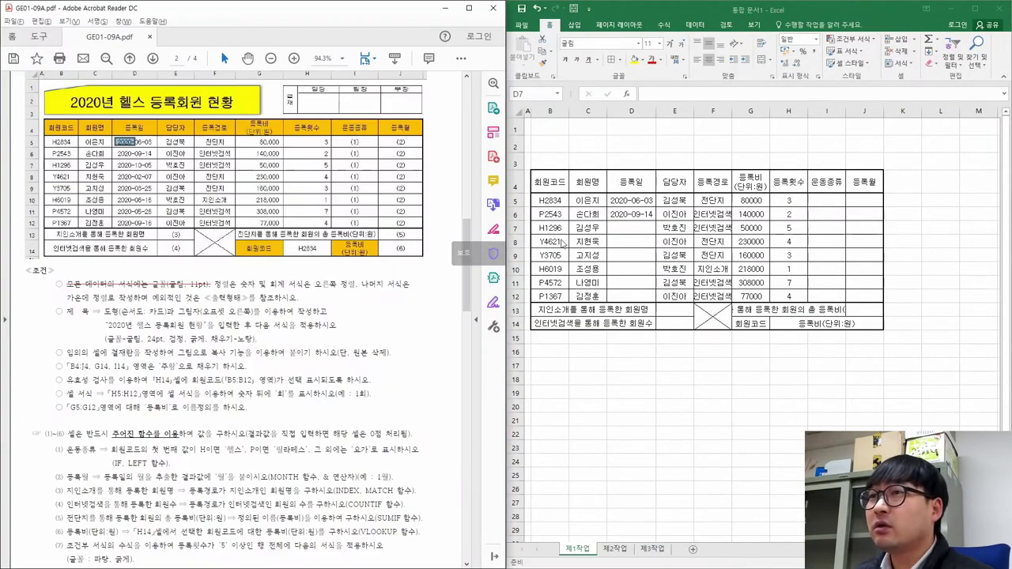
# Enter the 등록일 dates 10/5, 2/7, 3/25, 8/16, 5/26 and 9/16 in cells D7:D12.
pyautogui.click(632, 229)
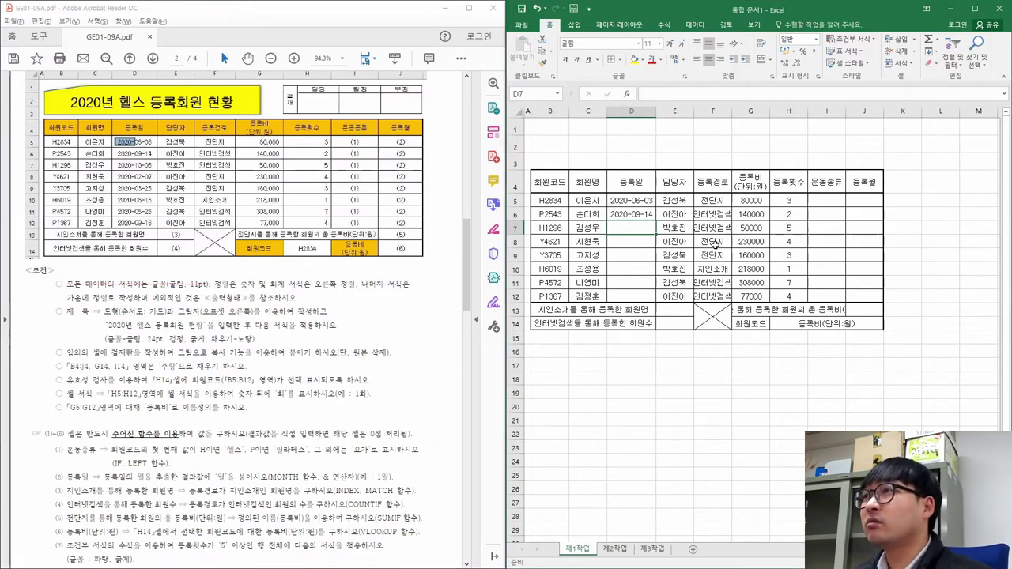
pyautogui.write('10/5')
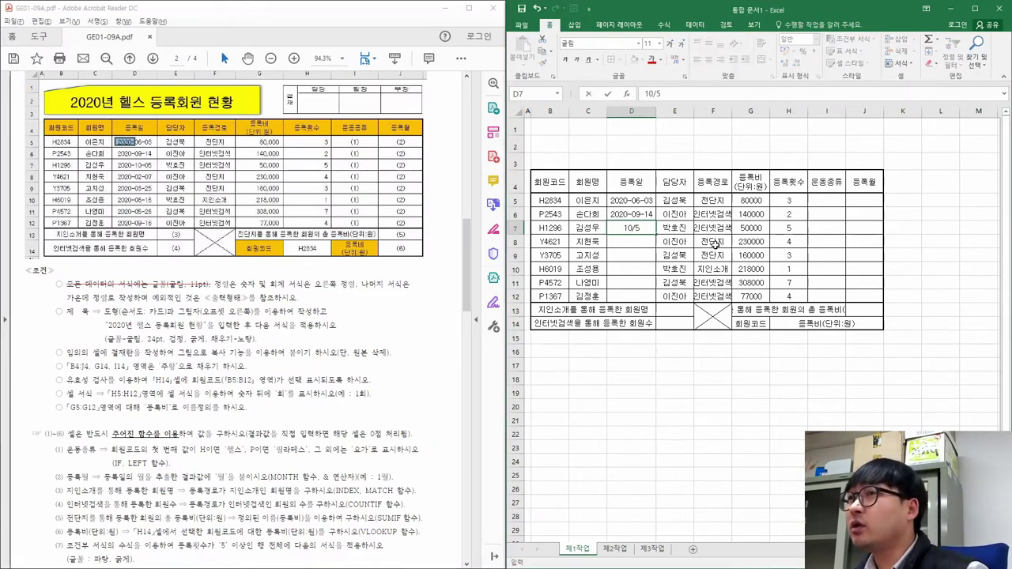
pyautogui.press('Return')
pyautogui.write('2/7')
pyautogui.press('Return')
pyautogui.write('3/52')
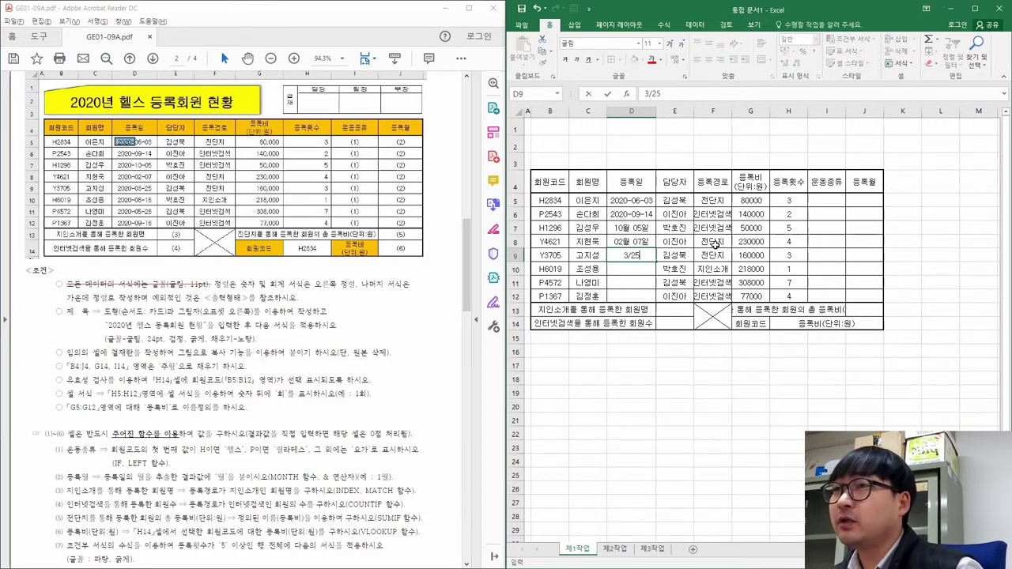
pyautogui.press('Return')
pyautogui.write('8/16')
pyautogui.press('Return')
pyautogui.write('5')
pyautogui.write('/26')
pyautogui.press('Return')
pyautogui.write('9/16')
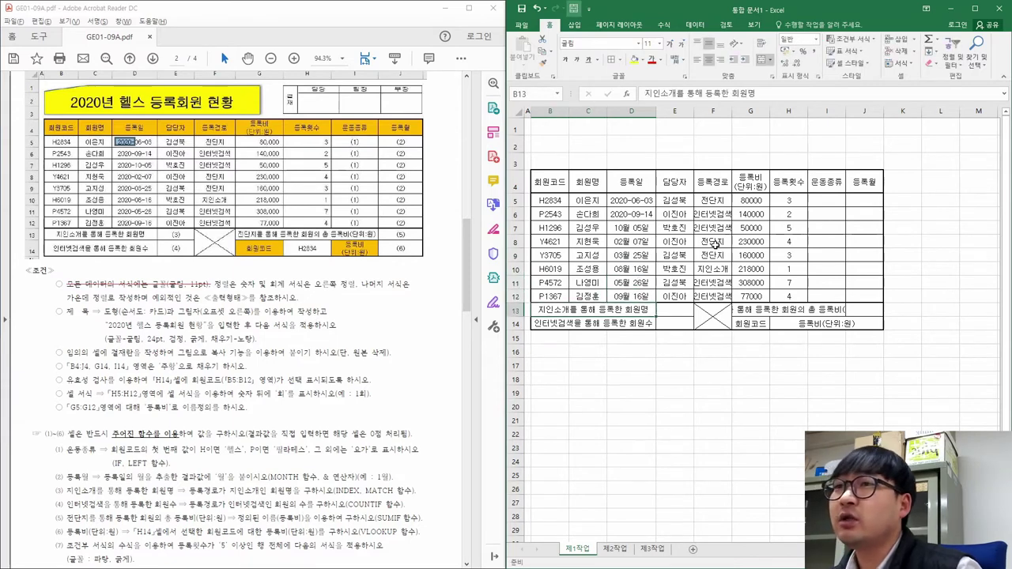
pyautogui.hotkey('ctrl', 'Return')
# Maximize the Excel window and apply the 간단한 날짜 number format to D7:D12.
pyautogui.moveTo(832, 4); pyautogui.dragTo(666, 1)
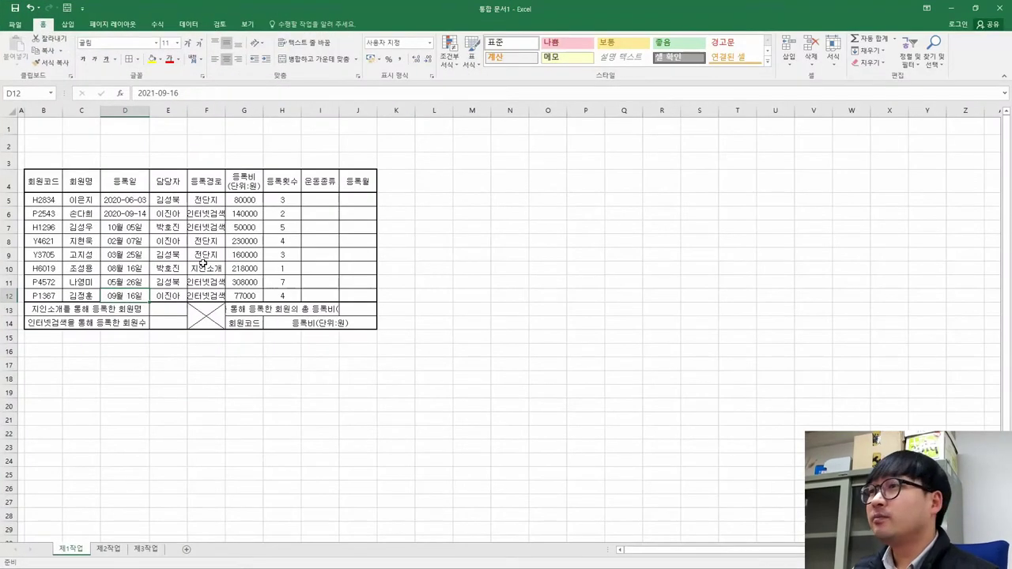
pyautogui.moveTo(131, 228); pyautogui.dragTo(132, 295)
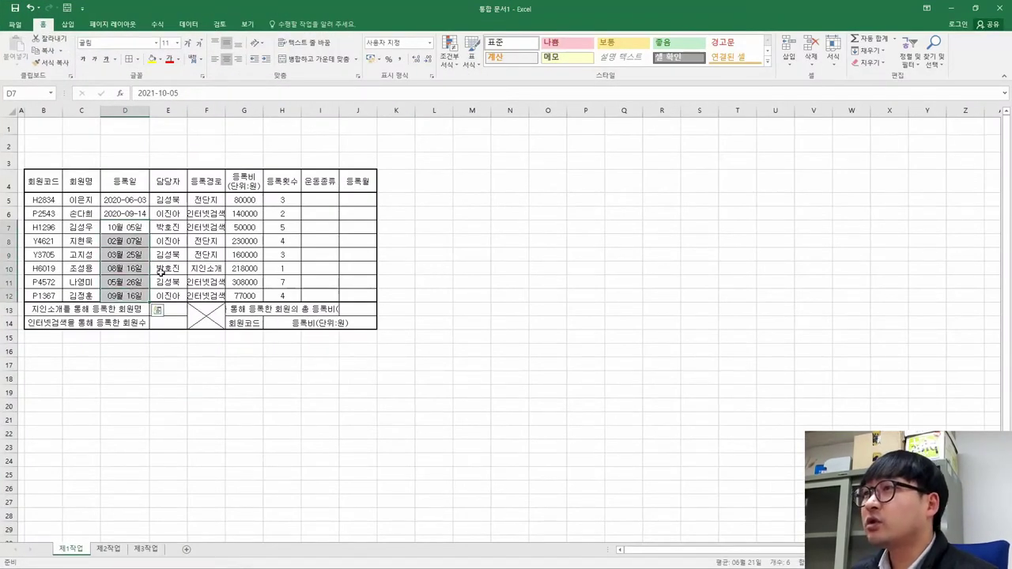
pyautogui.click(430, 42)
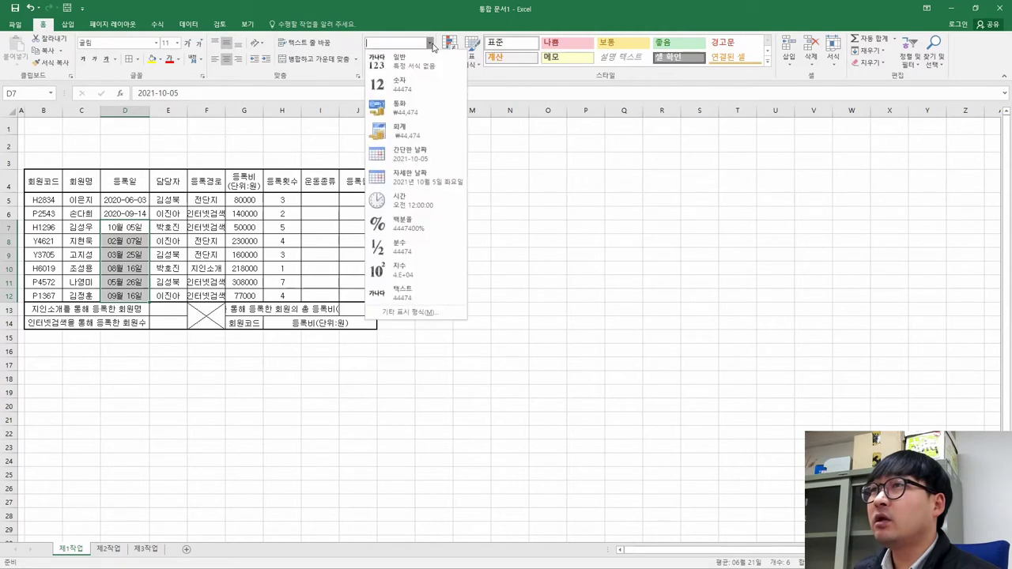
pyautogui.click(410, 156)
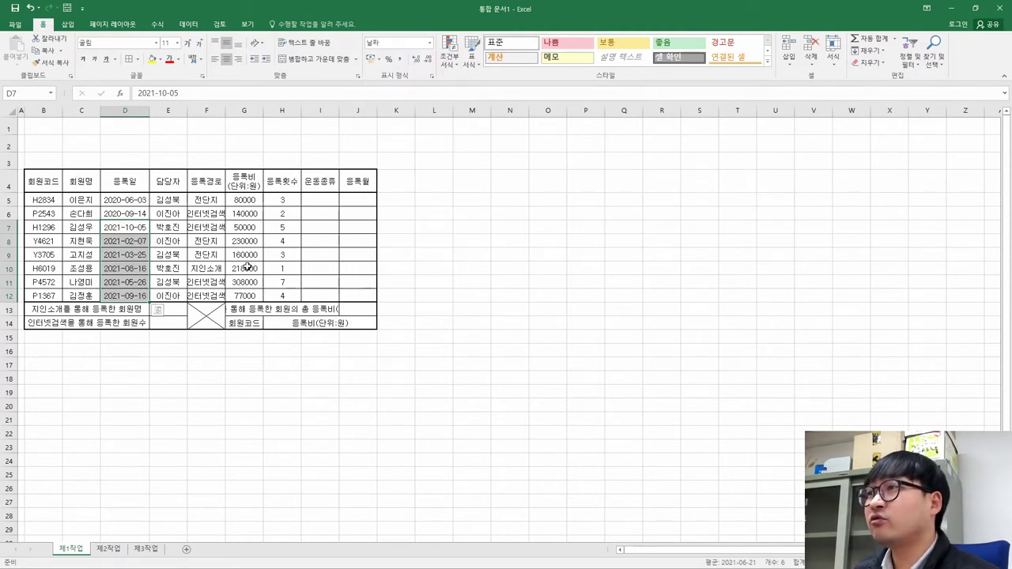
# Change the year of every 등록일 date in D7:D12 to 2020.
pyautogui.click(116, 227)
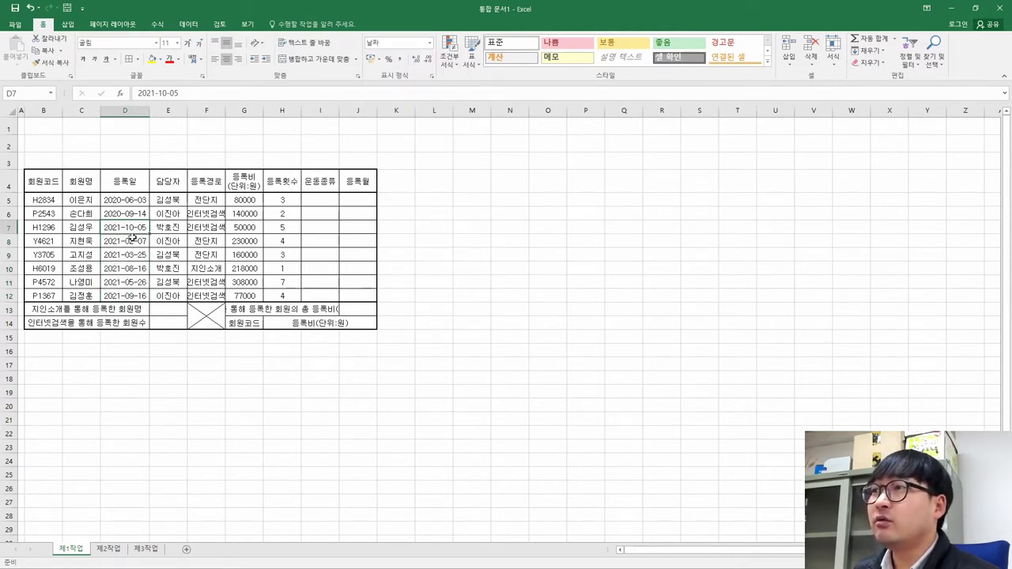
pyautogui.doubleClick(116, 227)
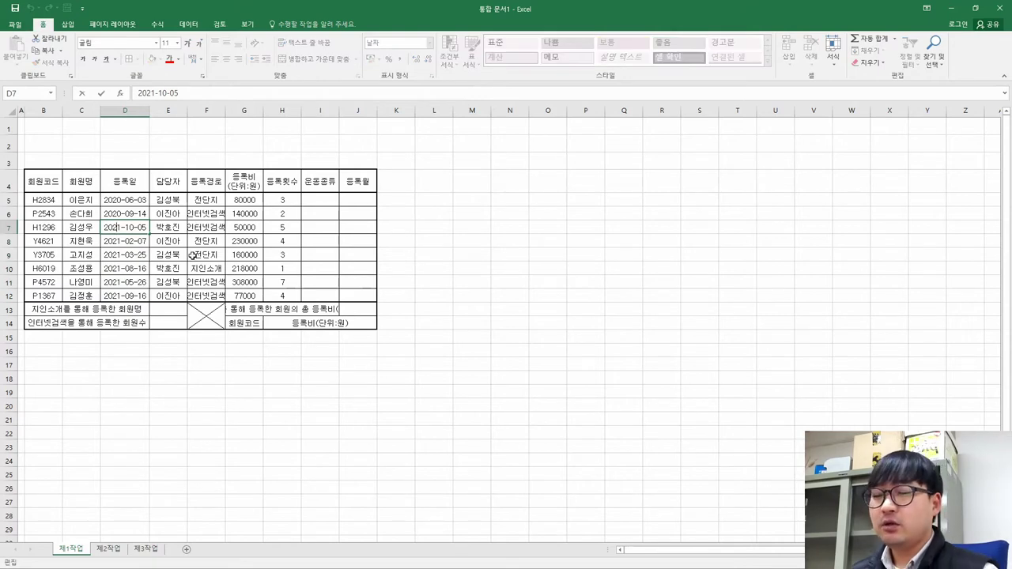
pyautogui.press('Delete')
pyautogui.write('0')
pyautogui.press('Return')
pyautogui.press('Delete')
pyautogui.write('0')
pyautogui.press('Return')
pyautogui.press('F2')
pyautogui.press('Home')
pyautogui.press('Right')
pyautogui.press('Right')
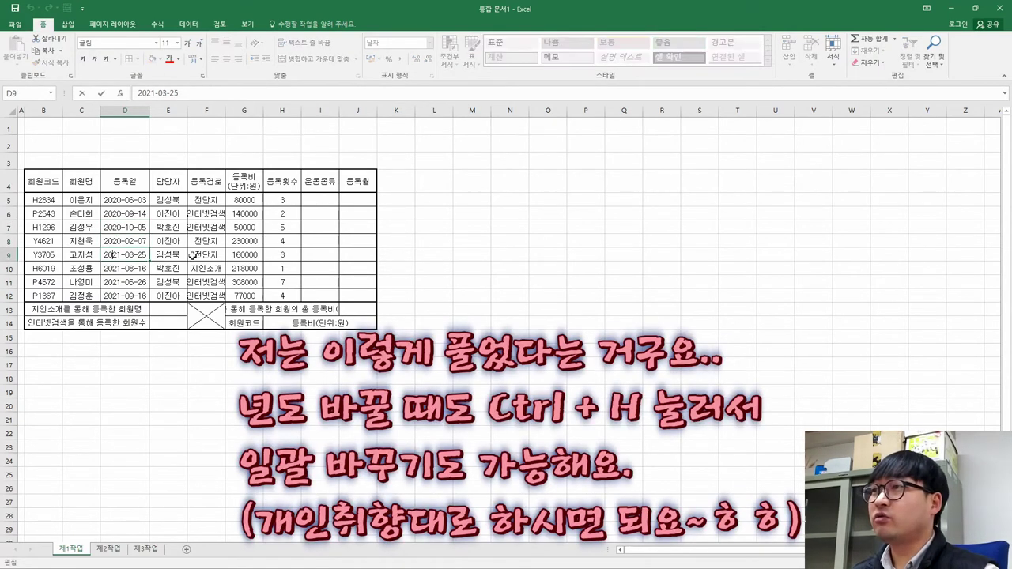
pyautogui.press('Delete')
pyautogui.write('0')
pyautogui.press('Return')
pyautogui.press('F2')
pyautogui.press('Home')
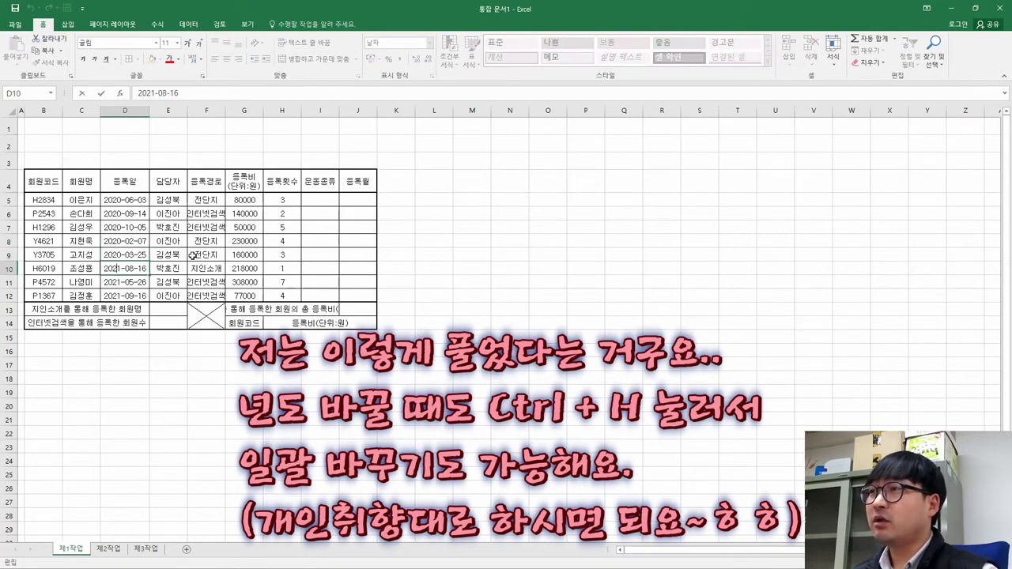
pyautogui.press('Right')
pyautogui.press('Right')
pyautogui.press('Delete')
pyautogui.write('0')
pyautogui.press('Return')
pyautogui.press('F2')
pyautogui.press('Home')
pyautogui.press('Delete')
pyautogui.write('0')
pyautogui.press('Return')
pyautogui.press('F2')
pyautogui.press('Home')
pyautogui.press('Right')
pyautogui.press('Right')
pyautogui.press('Right')
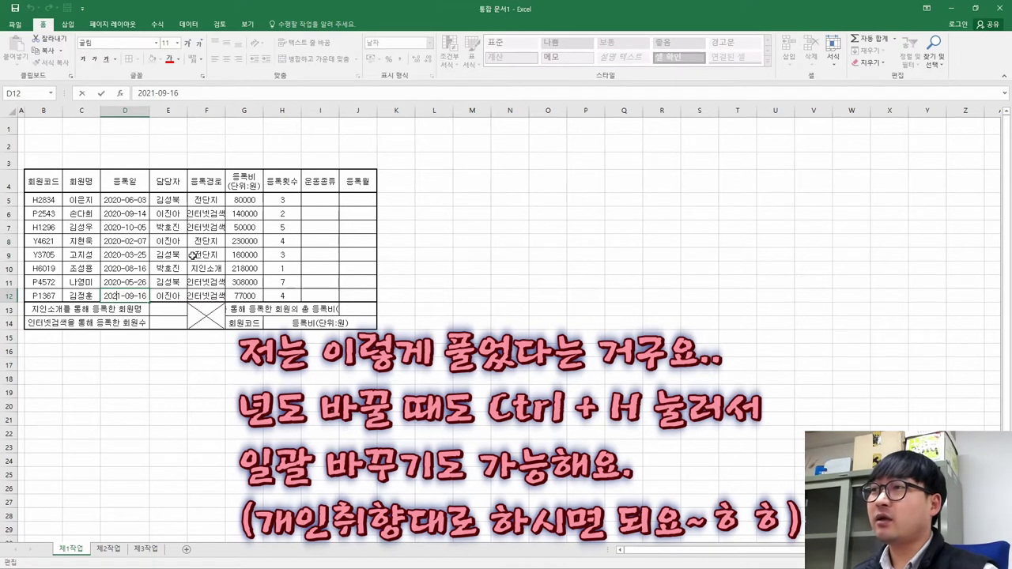
pyautogui.press('Delete')
pyautogui.write('0')
pyautogui.press('Return')
pyautogui.click(193, 256)
pyautogui.press('Left')
pyautogui.press('Up')
pyautogui.press('Up')
pyautogui.press('Up')
pyautogui.press('Up')
pyautogui.press('Right')
pyautogui.press('Right')
pyautogui.press('Right')
pyautogui.press('Right')
pyautogui.press('Right')
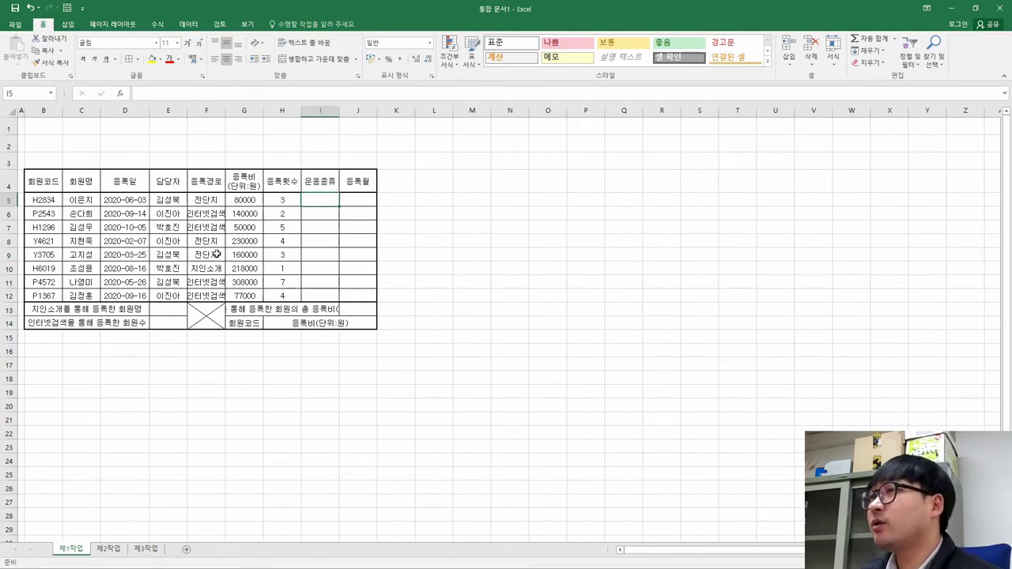
# Switch to the exam PDF, maximize it, and reread the condition on right alignment for numbers and centre alignment for other data.
pyautogui.hotkey('alt', 'Tab')
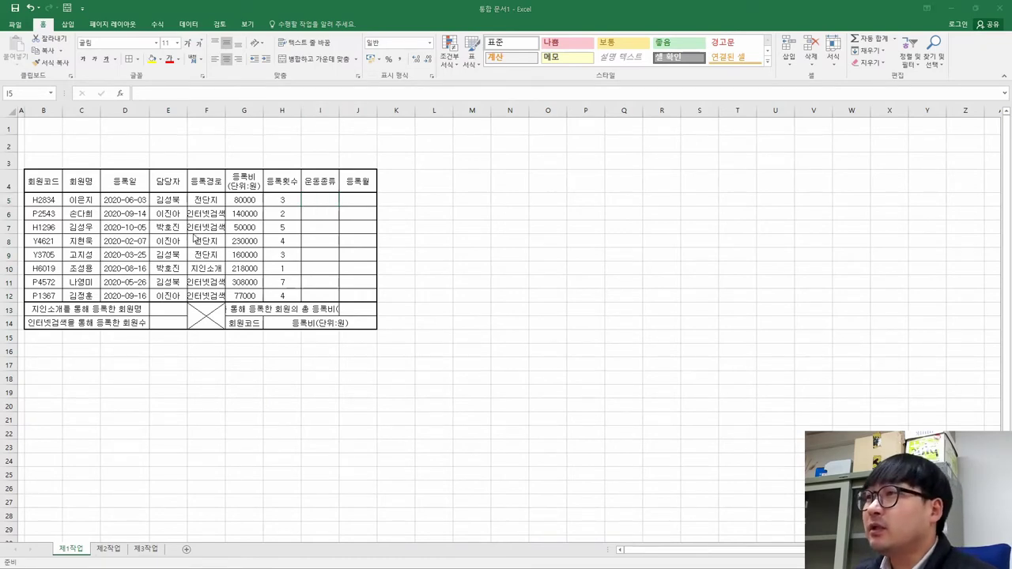
pyautogui.doubleClick(338, 11)
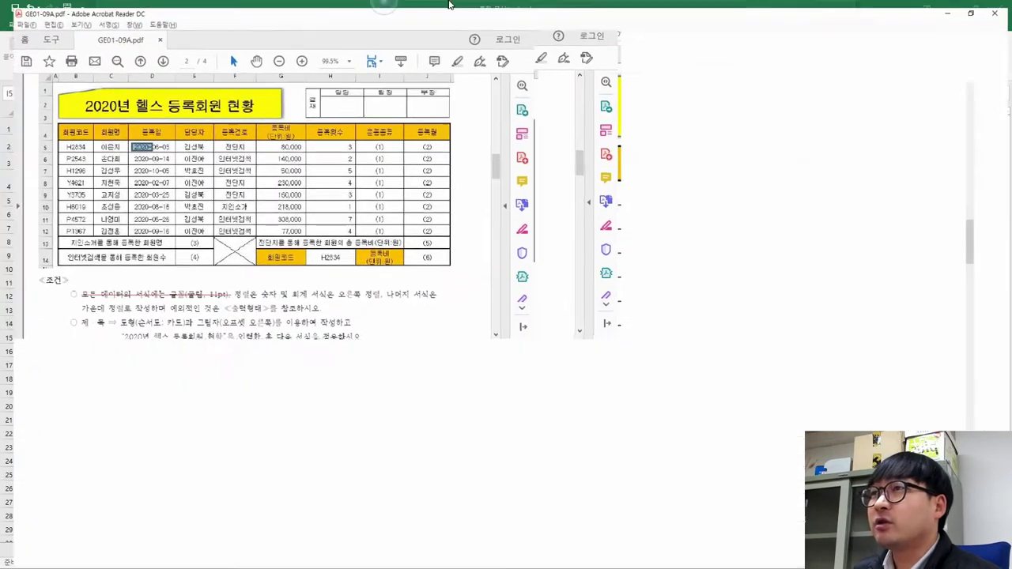
pyautogui.keyDown('ctrl'); pyautogui.scroll(4, 377, 391); pyautogui.keyUp('ctrl')
pyautogui.scroll(-3, 396, 427)
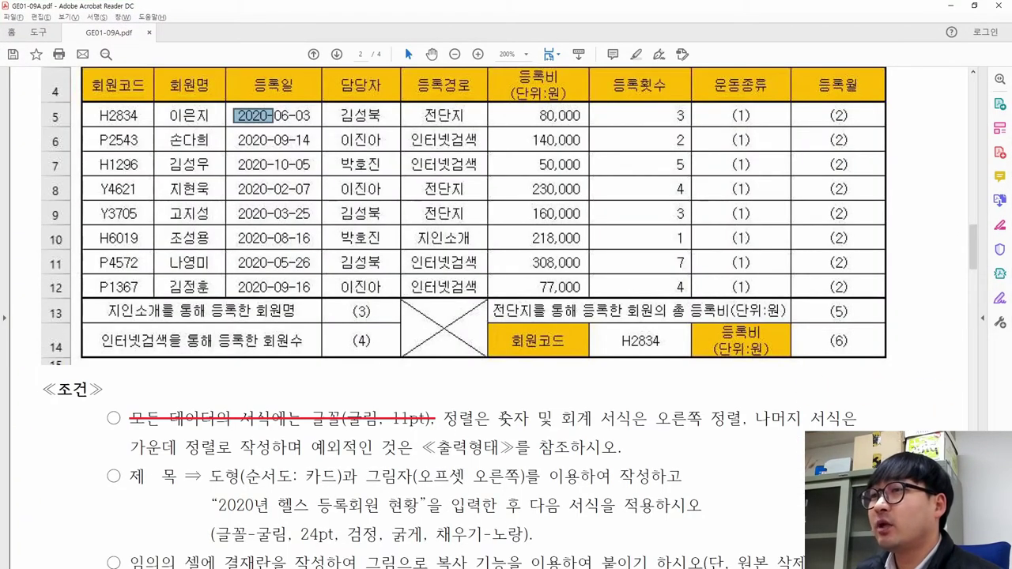
pyautogui.moveTo(501, 418); pyautogui.dragTo(704, 418)
pyautogui.moveTo(130, 447); pyautogui.dragTo(303, 447)
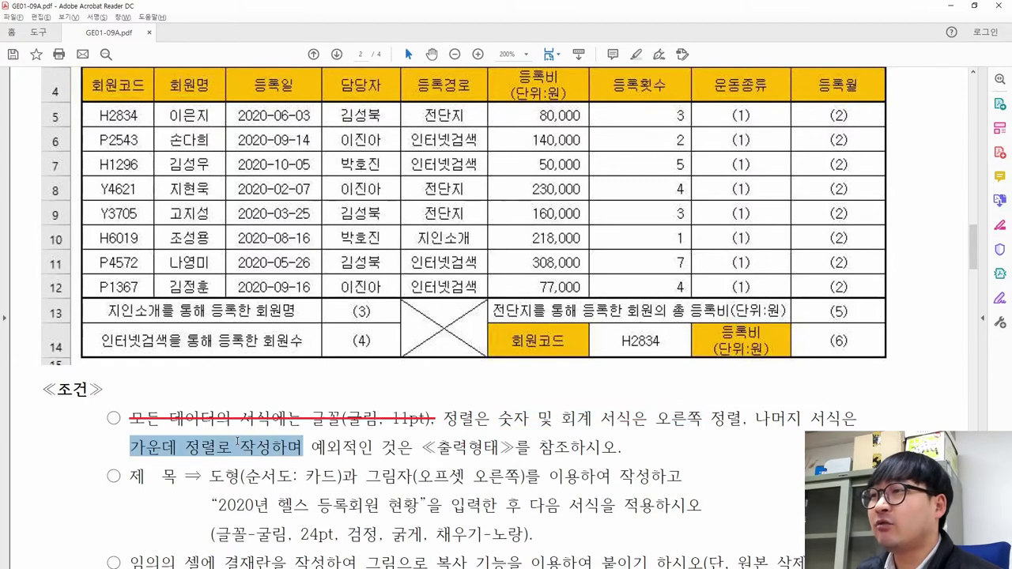
# Strike through the condition 나머지 서식은 가운데 정렬로 작성하며 in the exam PDF, then select the right-alignment clause before it.
pyautogui.moveTo(758, 418); pyautogui.dragTo(304, 447)
pyautogui.click(350, 469)
pyautogui.moveTo(443, 417); pyautogui.dragTo(743, 420)
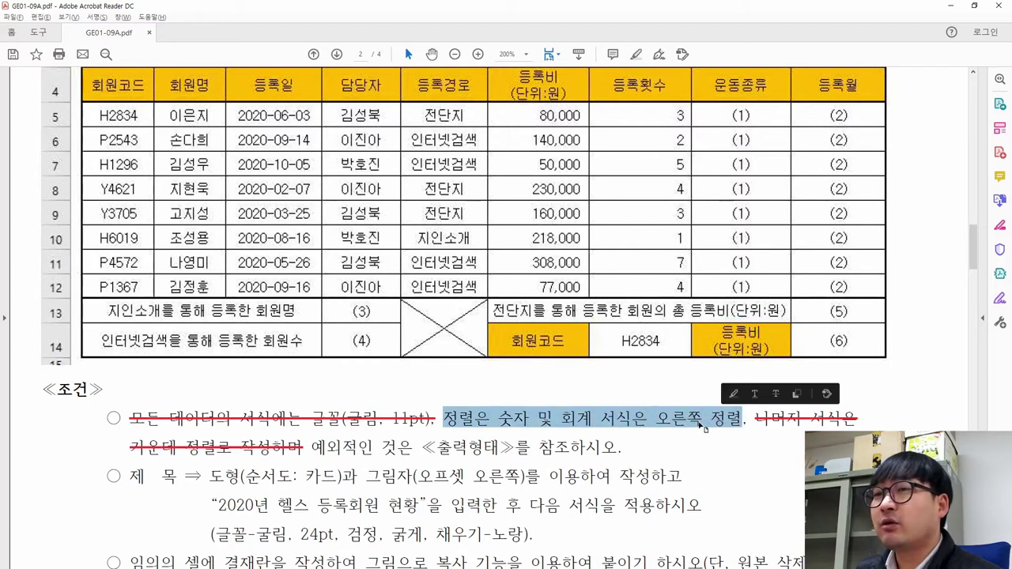
# Examine the alignment of each data column from 회원코드 to 등록비 in the PDF table.
pyautogui.hotkey('alt', 'Tab')
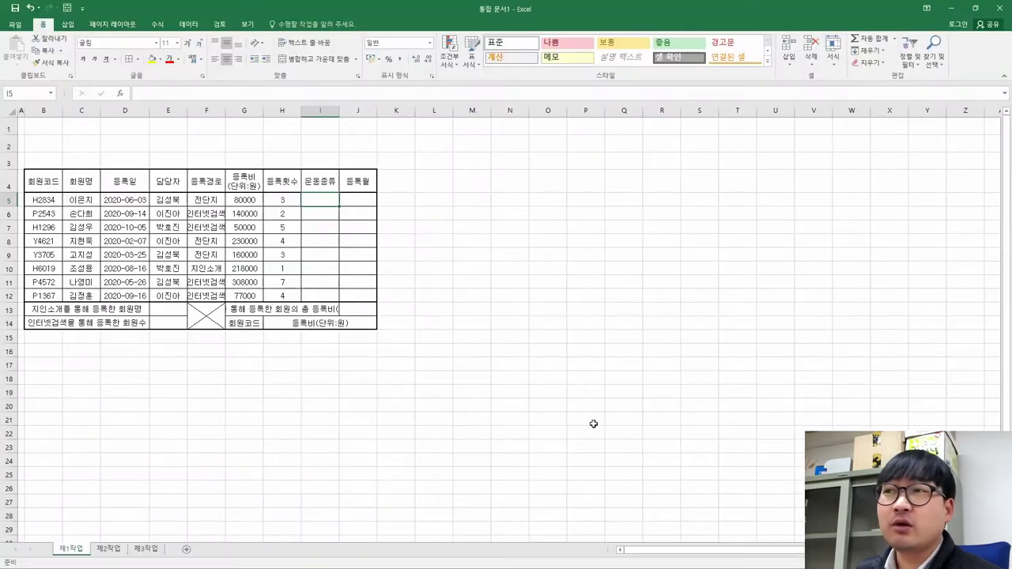
pyautogui.click(251, 238)
pyautogui.hotkey('alt', 'Tab')
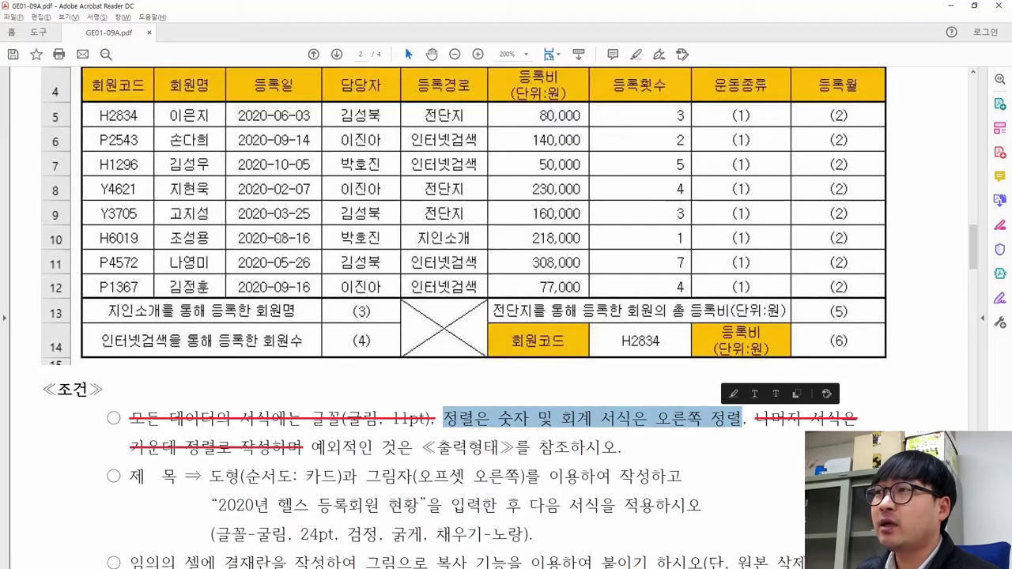
pyautogui.scroll(2, 166, 221)
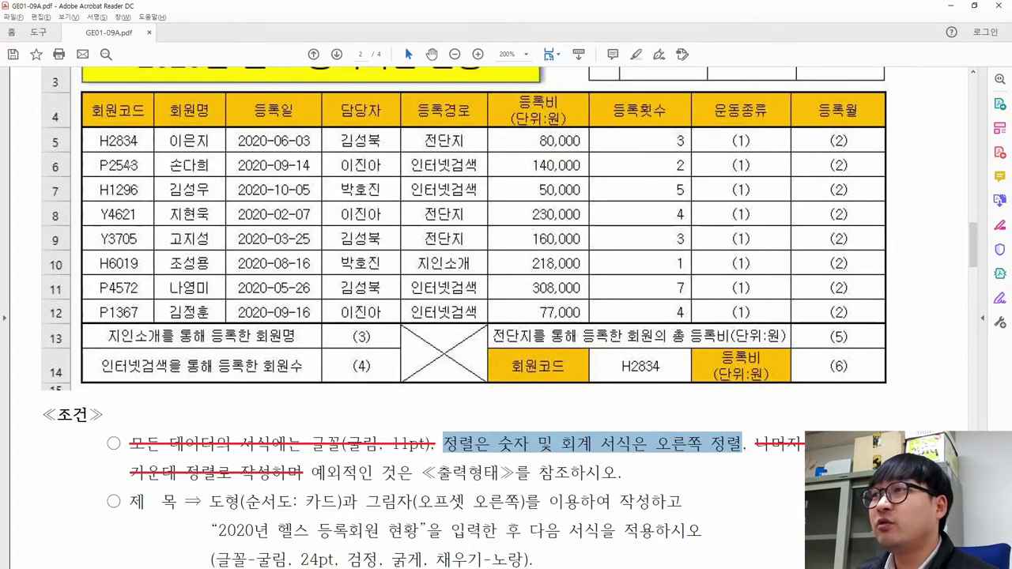
pyautogui.moveTo(95, 138); pyautogui.dragTo(144, 315)
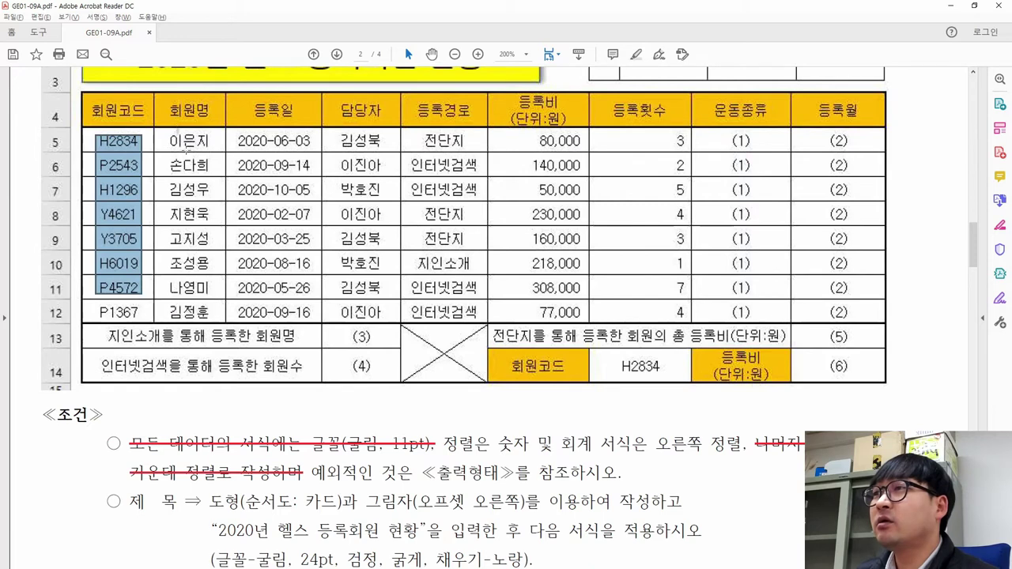
pyautogui.moveTo(174, 131); pyautogui.dragTo(207, 237)
pyautogui.moveTo(241, 128); pyautogui.dragTo(304, 315)
pyautogui.moveTo(336, 140); pyautogui.dragTo(383, 313)
pyautogui.moveTo(427, 122); pyautogui.dragTo(481, 346)
pyautogui.moveTo(507, 129); pyautogui.dragTo(584, 314)
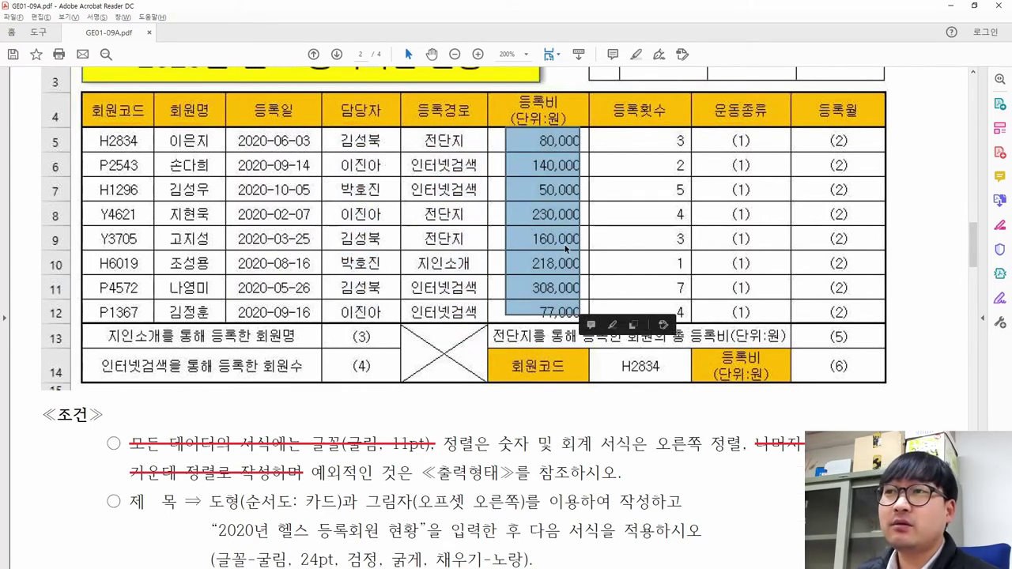
# Switch to Excel and right-align the 등록비 amounts in G5:G12.
pyautogui.hotkey('alt', 'Tab')
pyautogui.moveTo(232, 198); pyautogui.dragTo(247, 296)
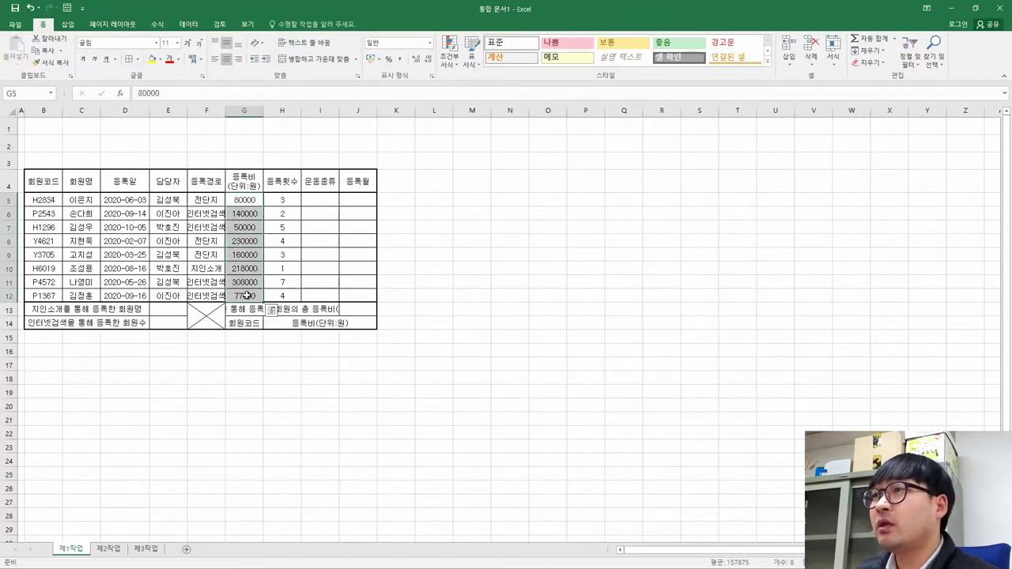
pyautogui.hotkey('ctrl', 'q')
pyautogui.click(238, 60)
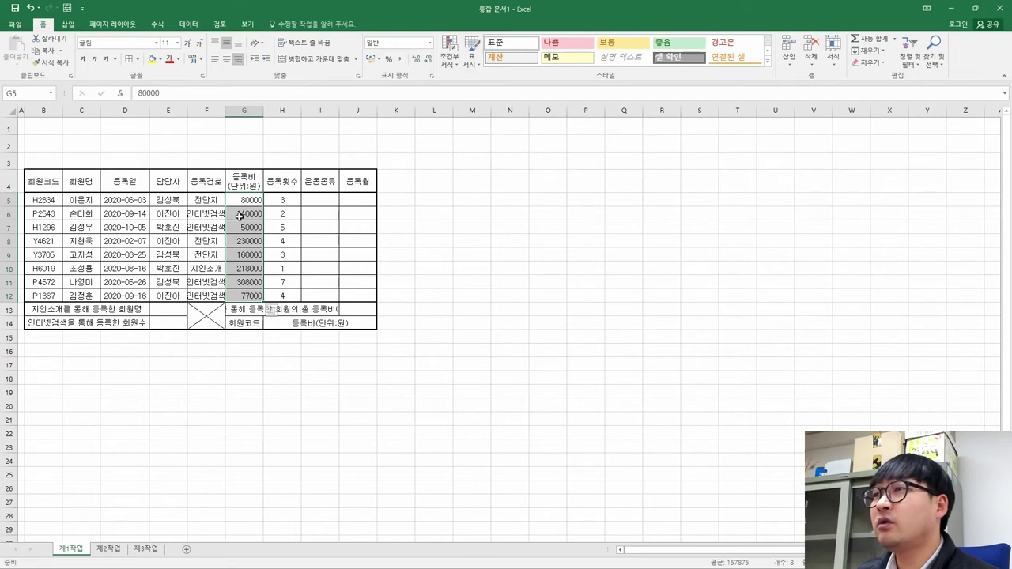
pyautogui.click(238, 215)
pyautogui.scroll(3, 245, 218)
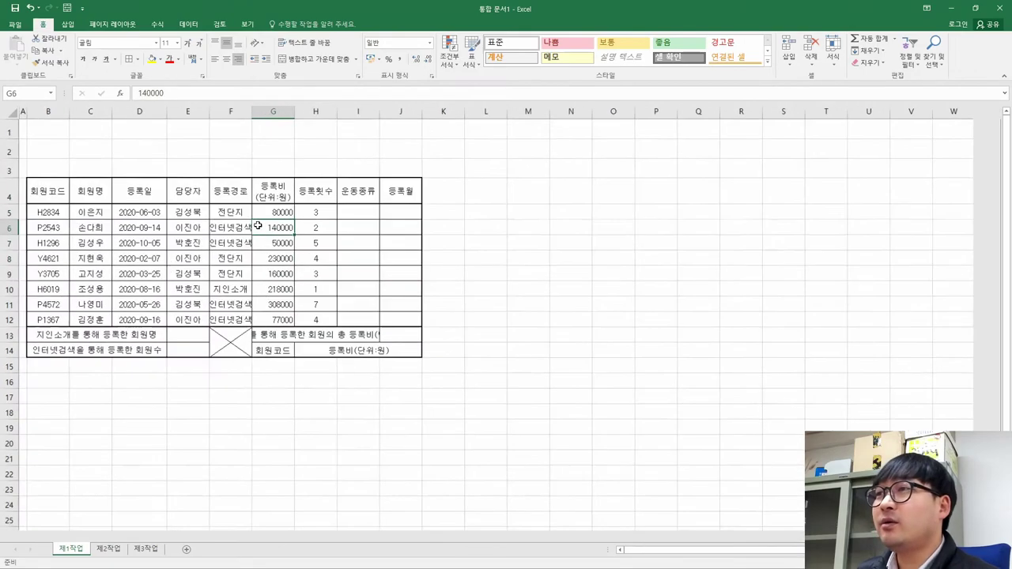
pyautogui.scroll(-3, 355, 297)
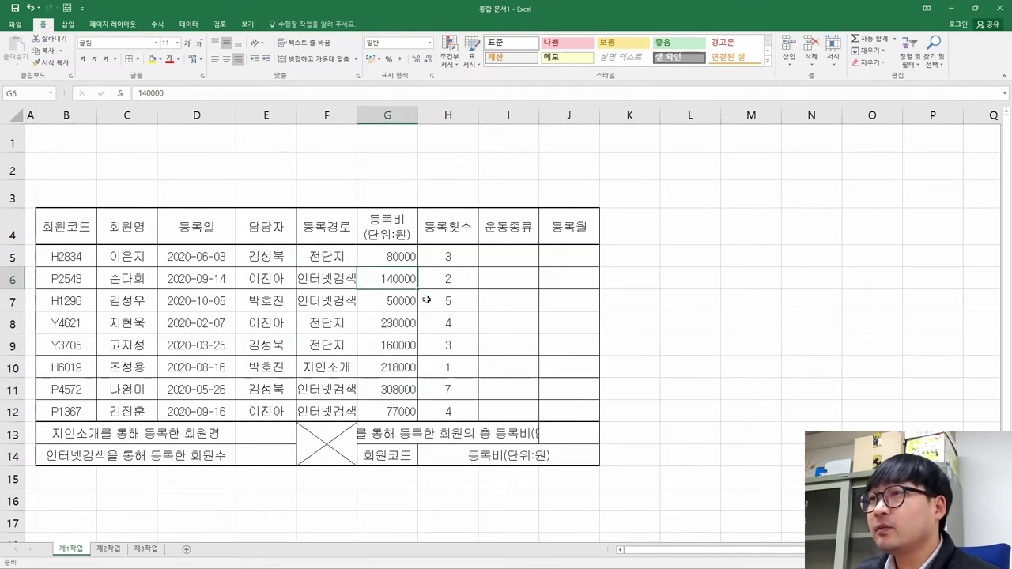
# Compare the thousands separators and right-hand spacing of 등록비 in the PDF with the sheet, and check the number format of G5.
pyautogui.hotkey('alt', 'Tab')
pyautogui.click(551, 275)
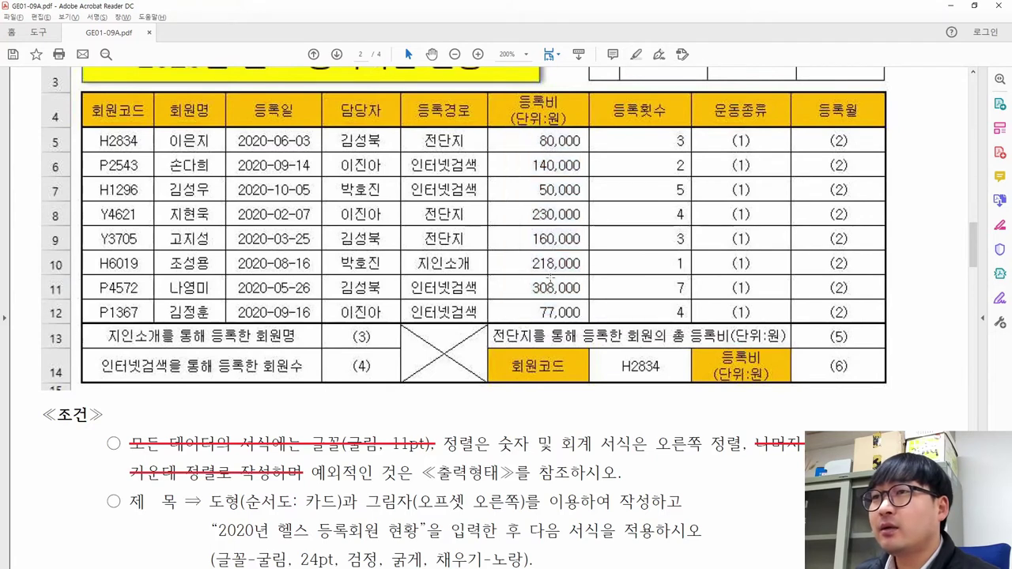
pyautogui.hotkey('alt', 'Tab')
pyautogui.hotkey('alt', 'Tab')
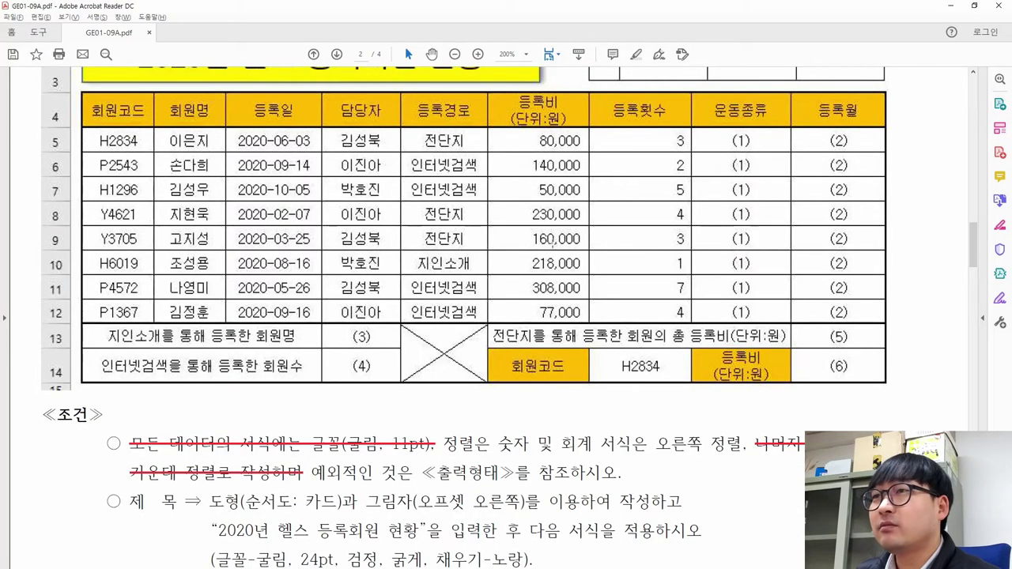
pyautogui.moveTo(548, 140); pyautogui.dragTo(561, 323)
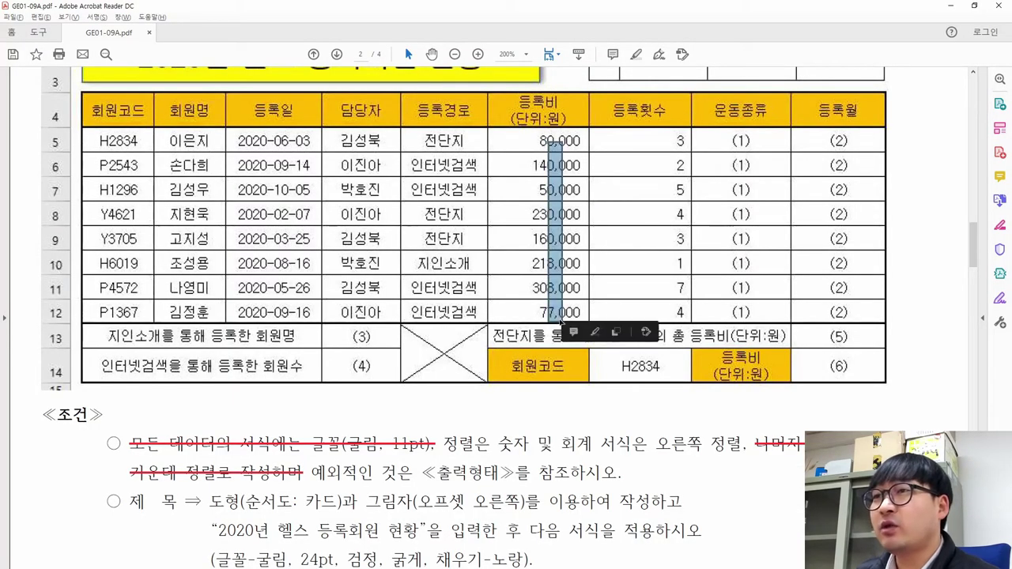
pyautogui.hotkey('alt', 'Tab')
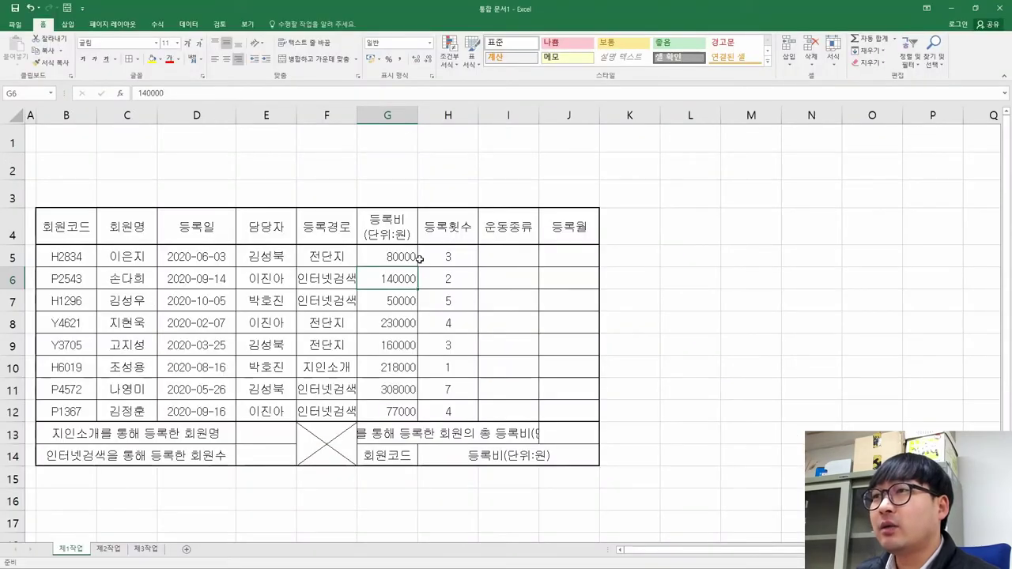
pyautogui.click(408, 260)
pyautogui.hotkey('alt', 'Tab')
pyautogui.moveTo(582, 136); pyautogui.dragTo(590, 320)
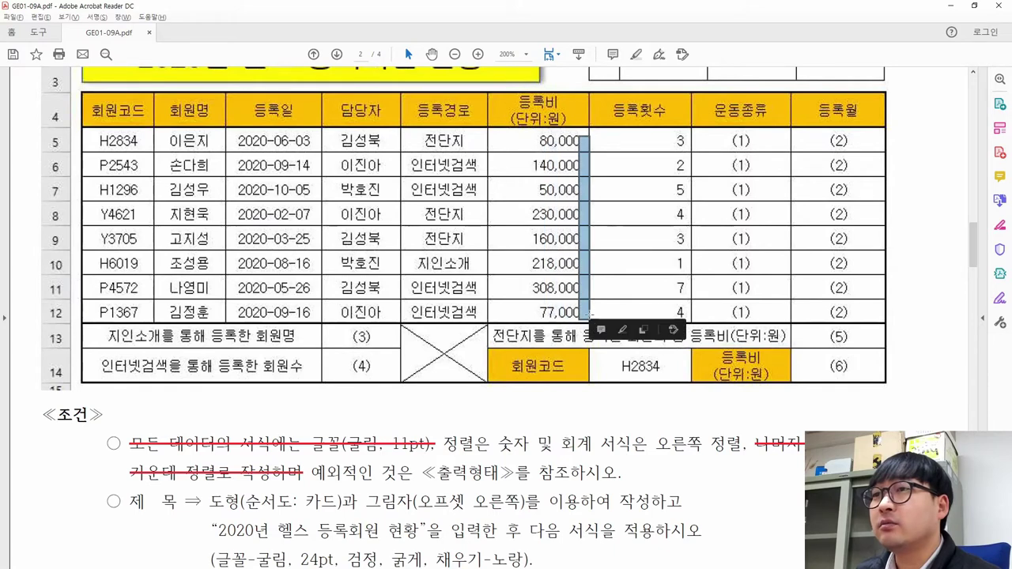
pyautogui.click(559, 214)
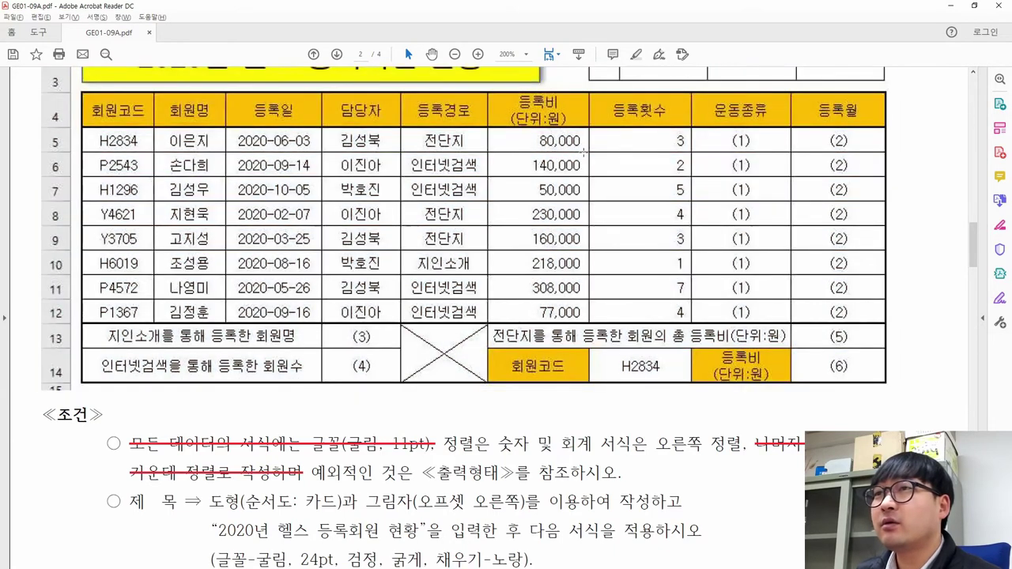
pyautogui.hotkey('alt', 'Tab')
pyautogui.click(407, 264)
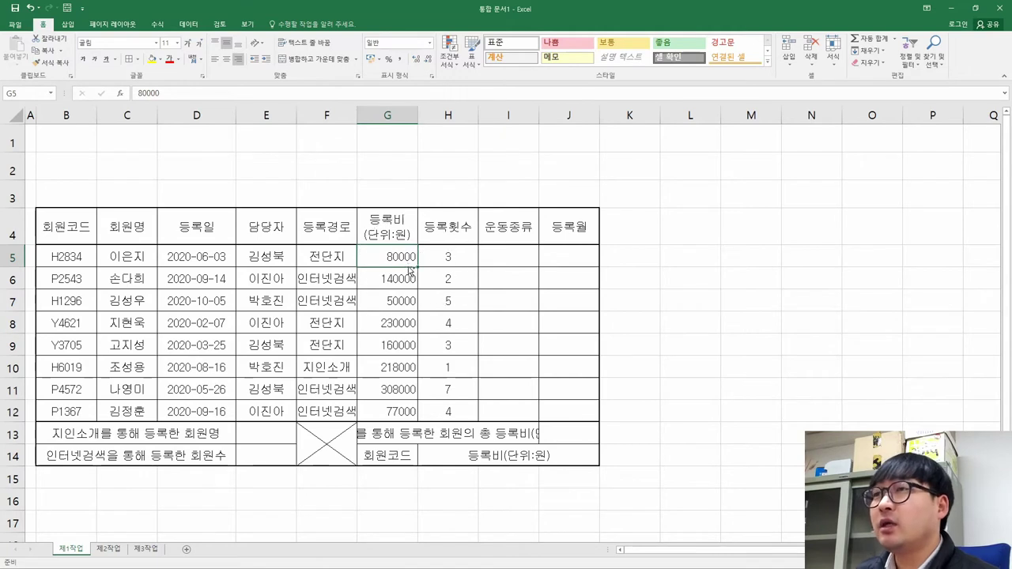
pyautogui.click(380, 44)
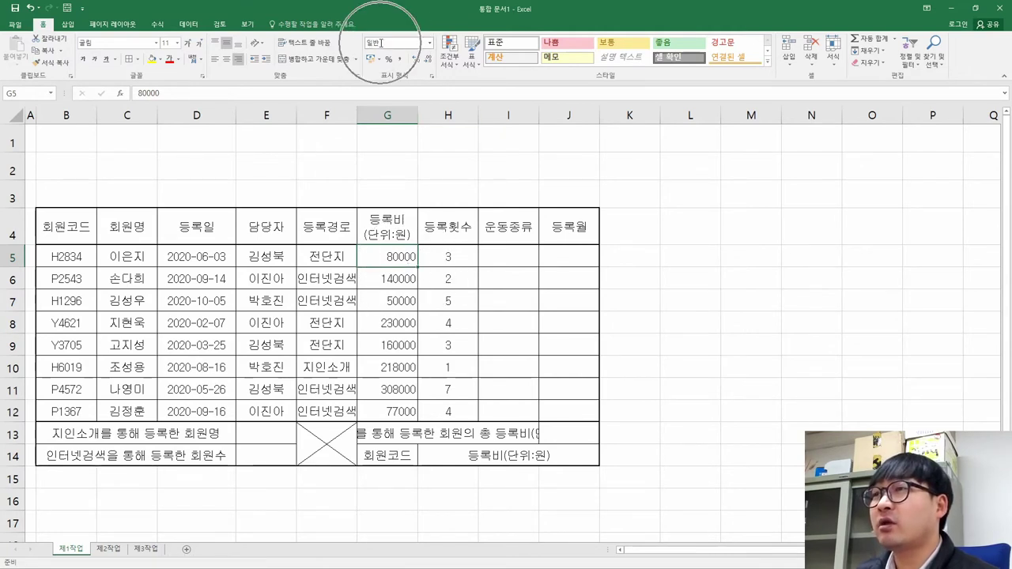
# Examine the commas in the PDF's 등록비 column and the right-hand spacing of its 등록비 and 등록횟수 values.
pyautogui.hotkey('alt', 'Tab')
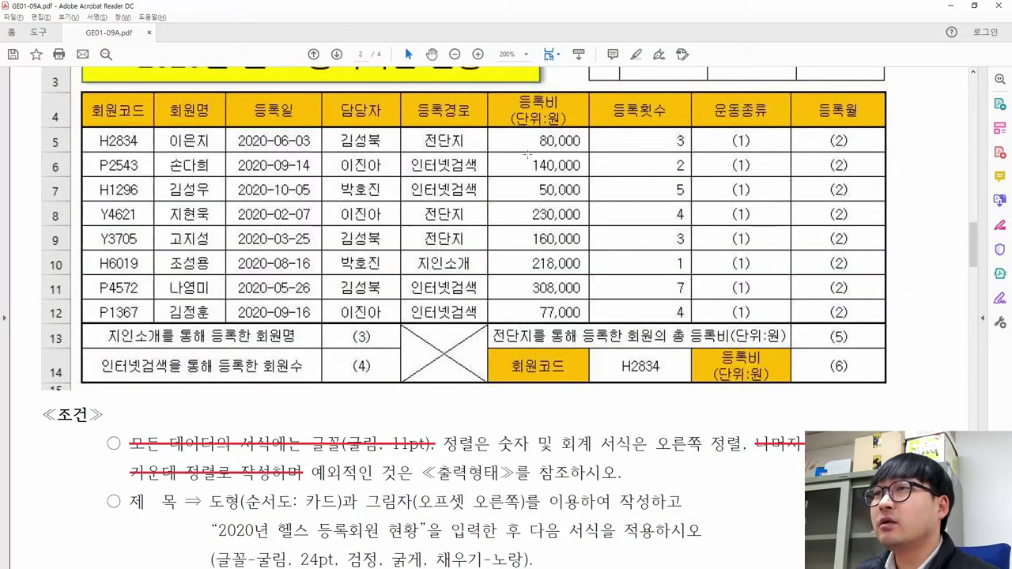
pyautogui.moveTo(514, 96); pyautogui.dragTo(566, 104)
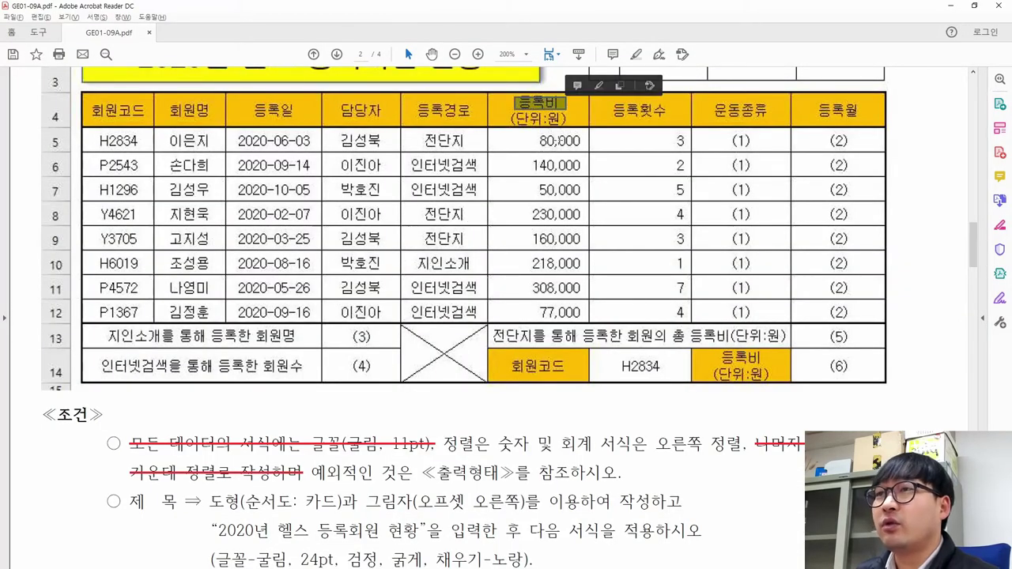
pyautogui.moveTo(561, 180); pyautogui.dragTo(563, 184)
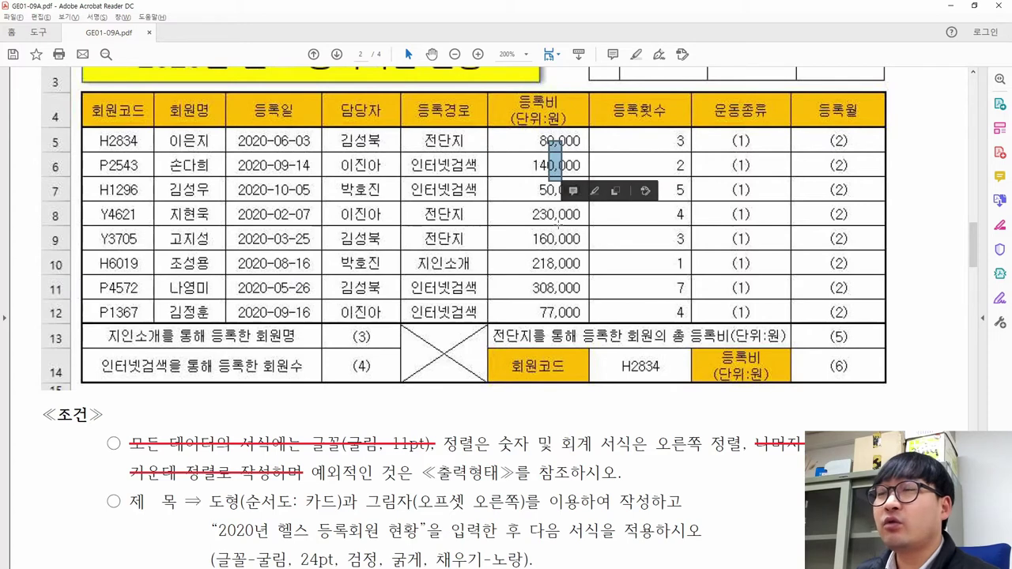
pyautogui.click(551, 239)
pyautogui.click(538, 153)
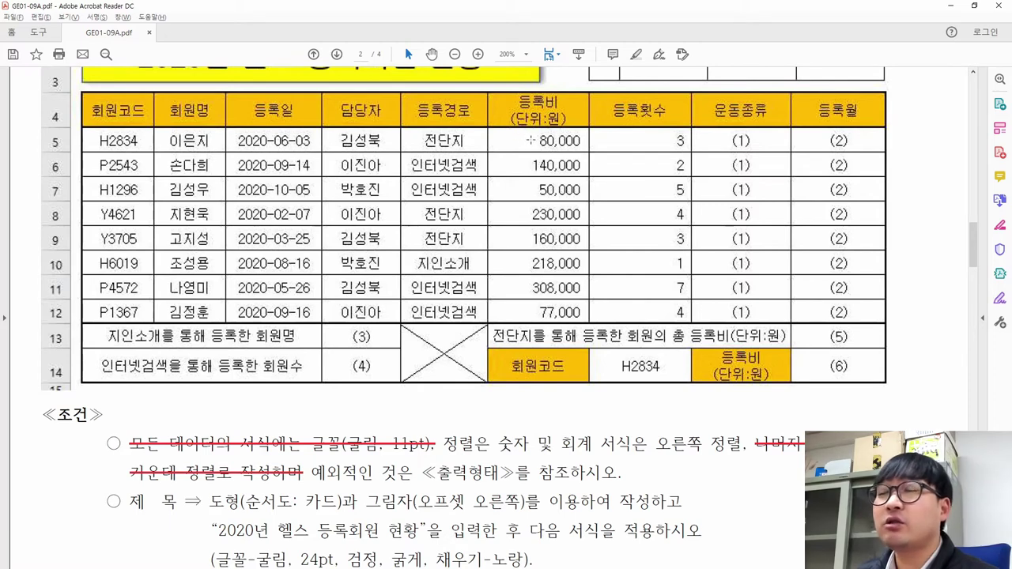
pyautogui.moveTo(580, 132); pyautogui.dragTo(589, 313)
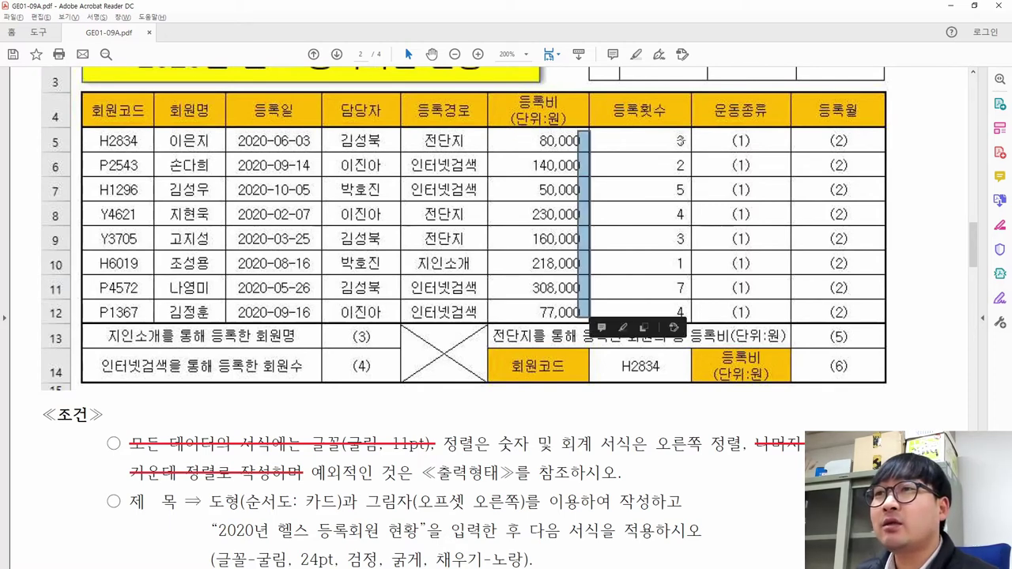
pyautogui.moveTo(683, 133); pyautogui.dragTo(696, 313)
# Switch to Excel and right-align the 등록횟수 values in H5:H12.
pyautogui.hotkey('alt', 'Tab')
pyautogui.moveTo(451, 256); pyautogui.dragTo(464, 405)
pyautogui.write('3 2 5 4 3 1 7 4')
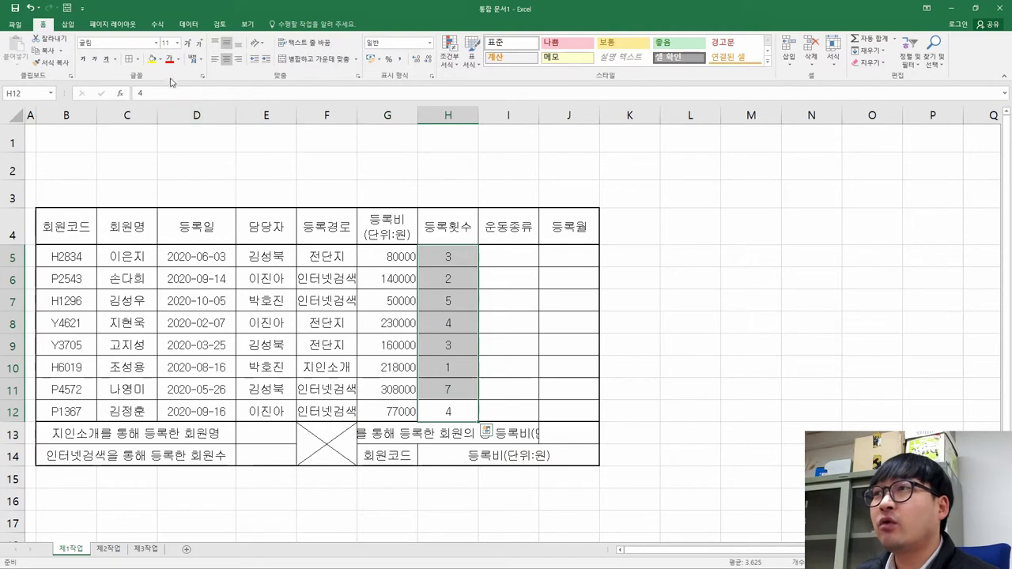
pyautogui.click(235, 60)
pyautogui.click(449, 308)
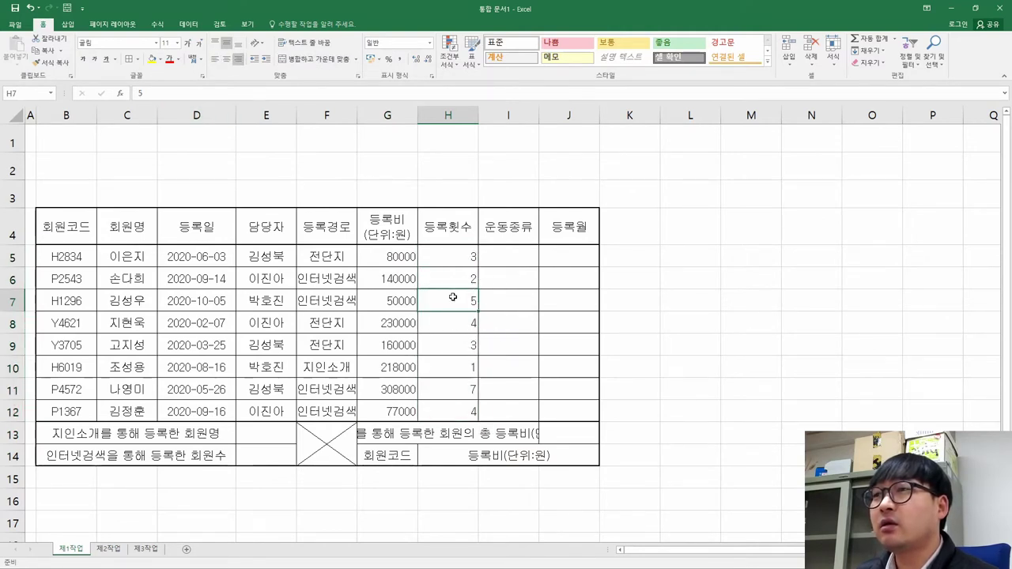
# Apply the comma style to the 등록비 and 등록횟수 values in G5:H12.
pyautogui.moveTo(393, 257); pyautogui.dragTo(449, 417)
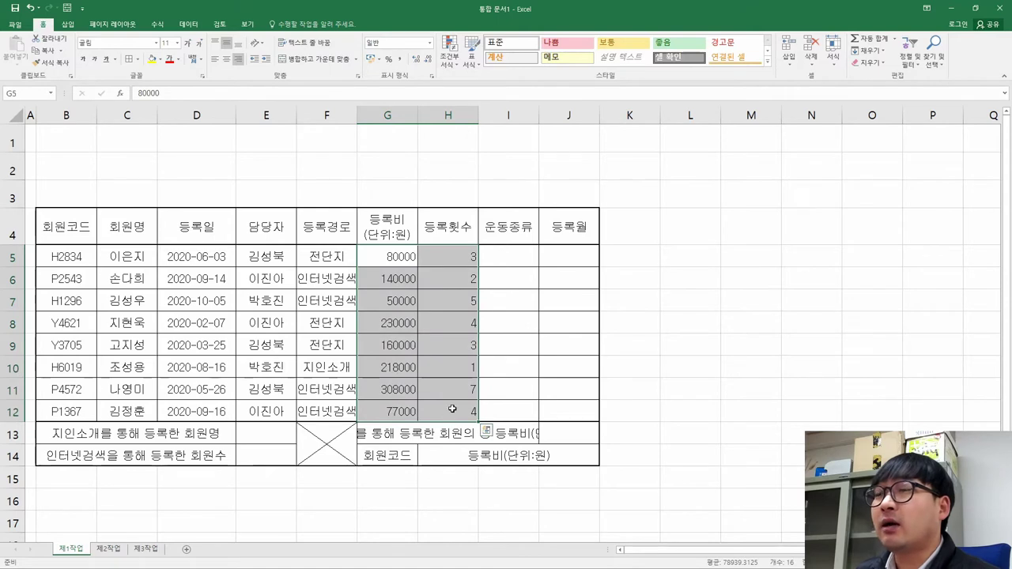
pyautogui.hotkey('ctrl', 'q')
pyautogui.click(401, 61)
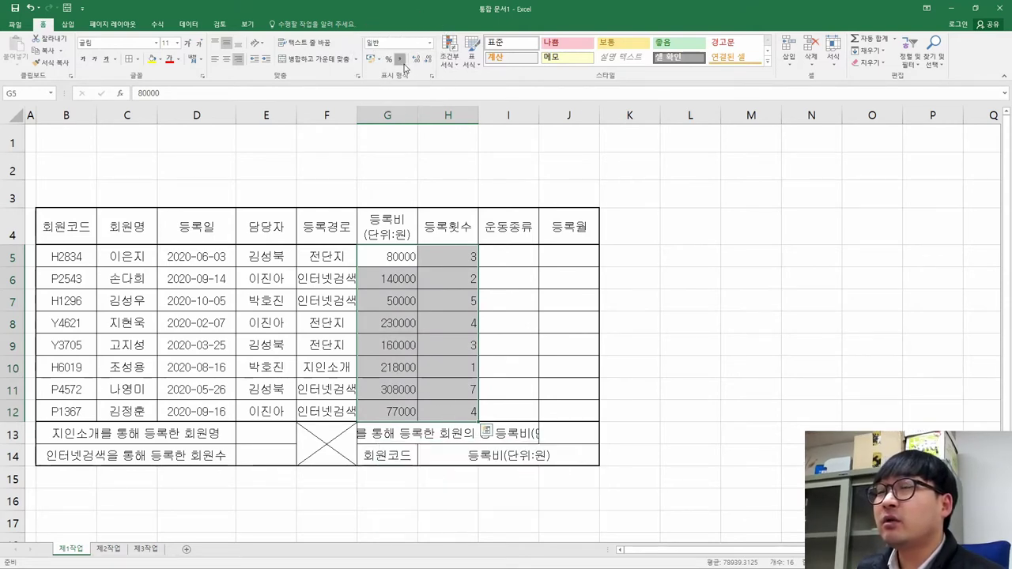
pyautogui.click(422, 287)
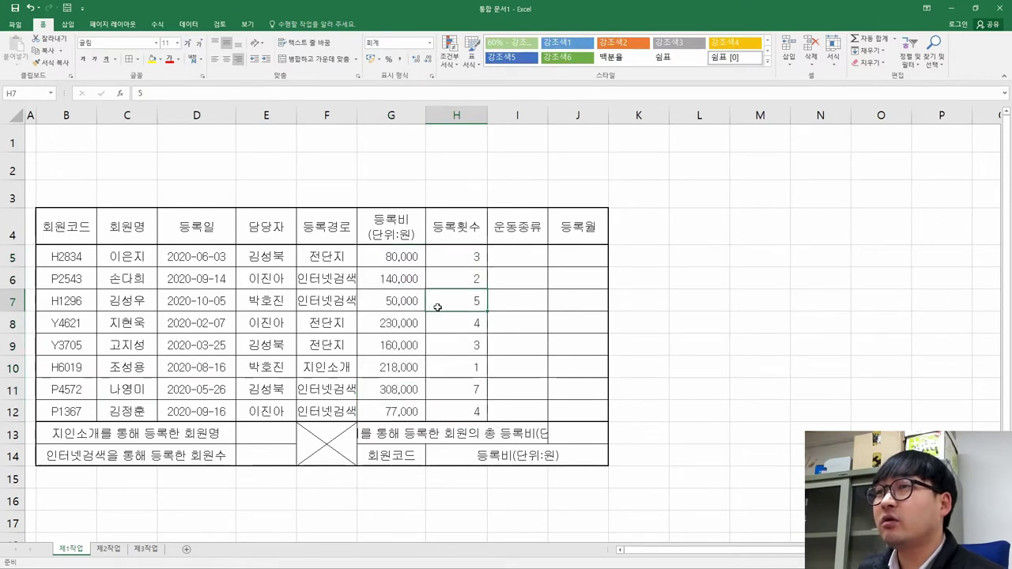
# Compare the formatted 등록비 and 등록횟수 columns in the sheet with the same columns in the exam PDF.
pyautogui.hotkey('alt', 'Tab')
pyautogui.moveTo(495, 139); pyautogui.dragTo(697, 353)
pyautogui.click(600, 227)
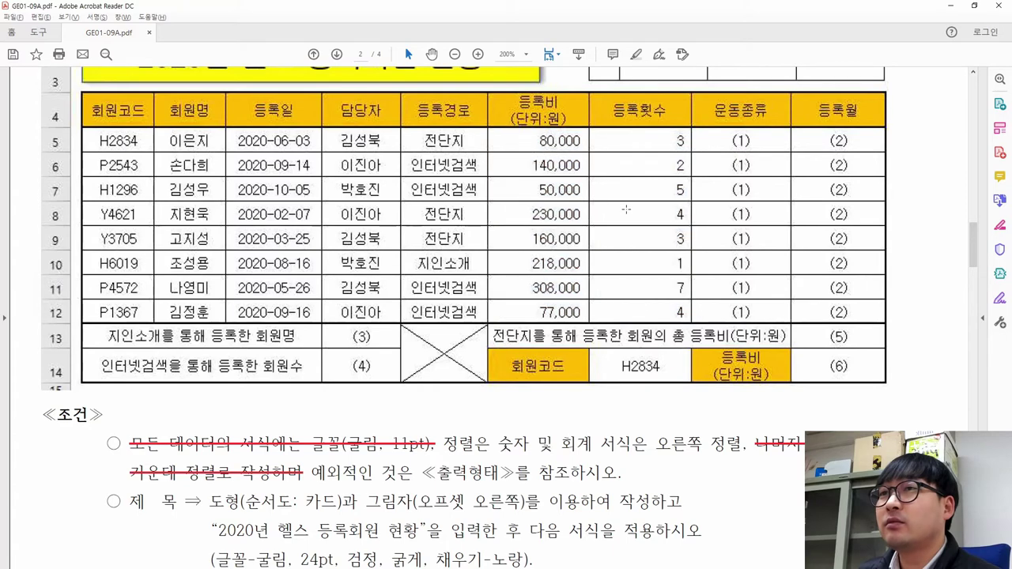
pyautogui.hotkey('alt', 'Tab')
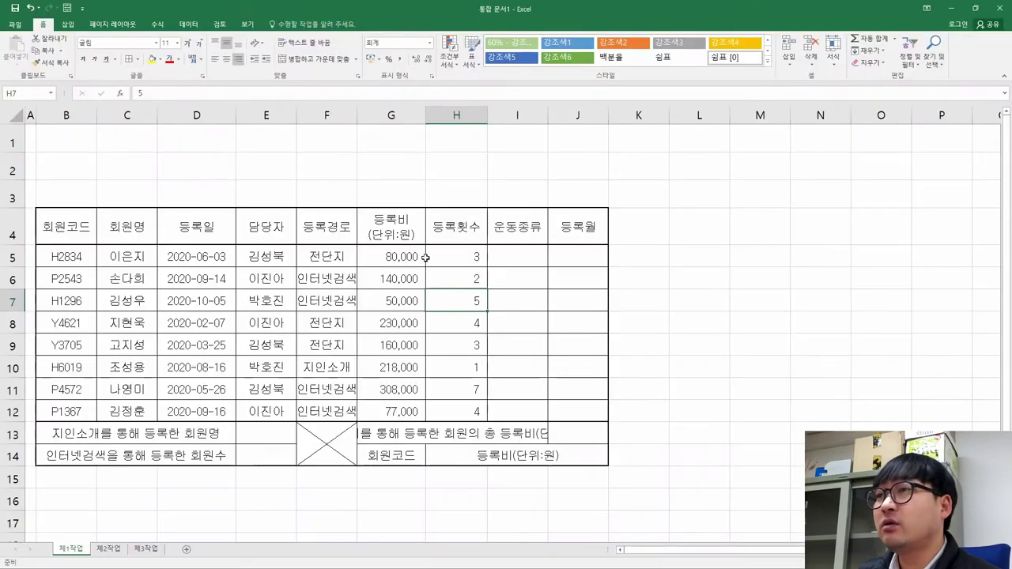
pyautogui.hotkey('alt', 'Tab')
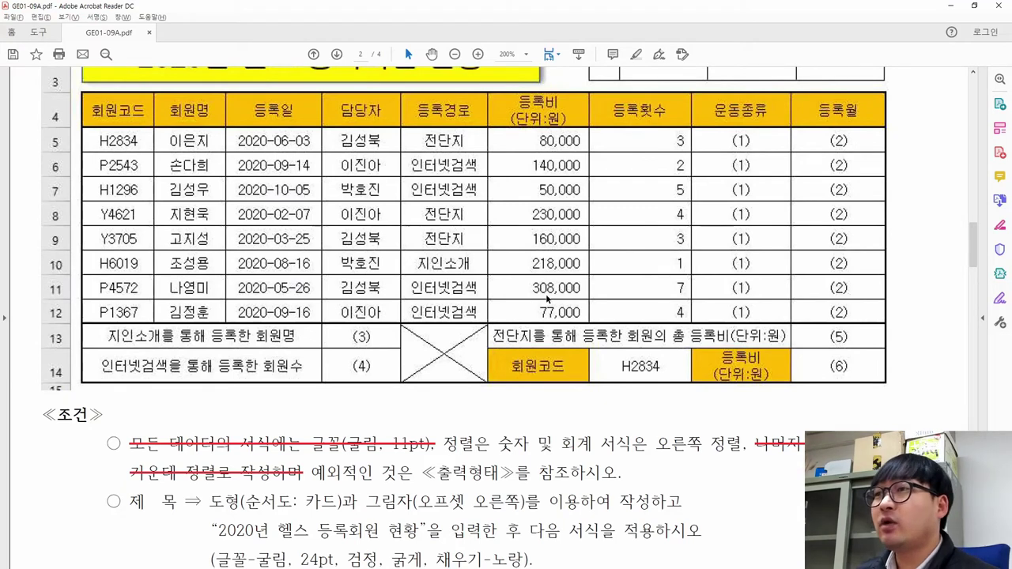
pyautogui.moveTo(513, 133); pyautogui.dragTo(661, 318)
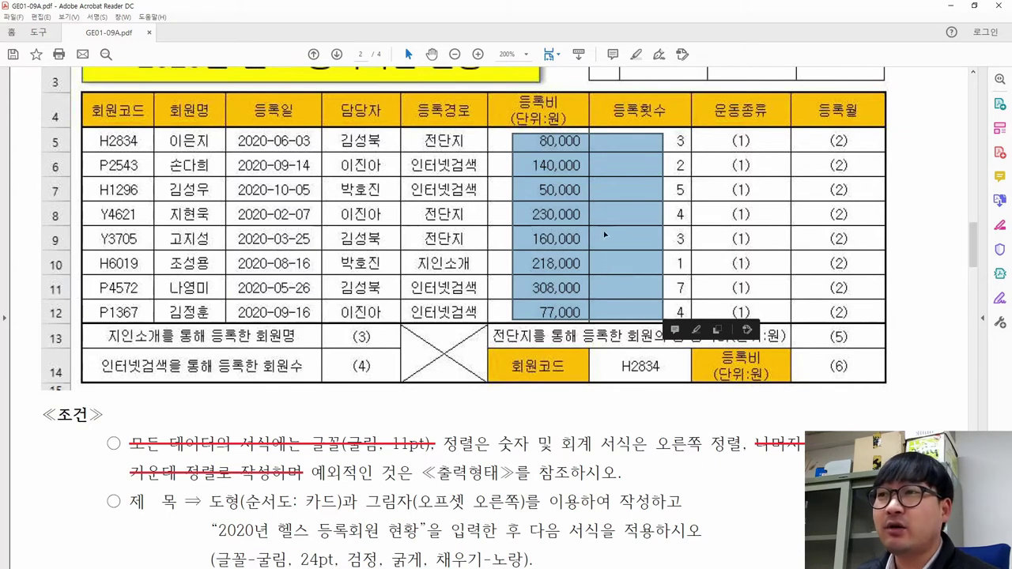
pyautogui.click(602, 258)
# Examine the function cells (1) to (6) in the PDF table to see whether they need the accounting format.
pyautogui.moveTo(714, 134); pyautogui.dragTo(859, 312)
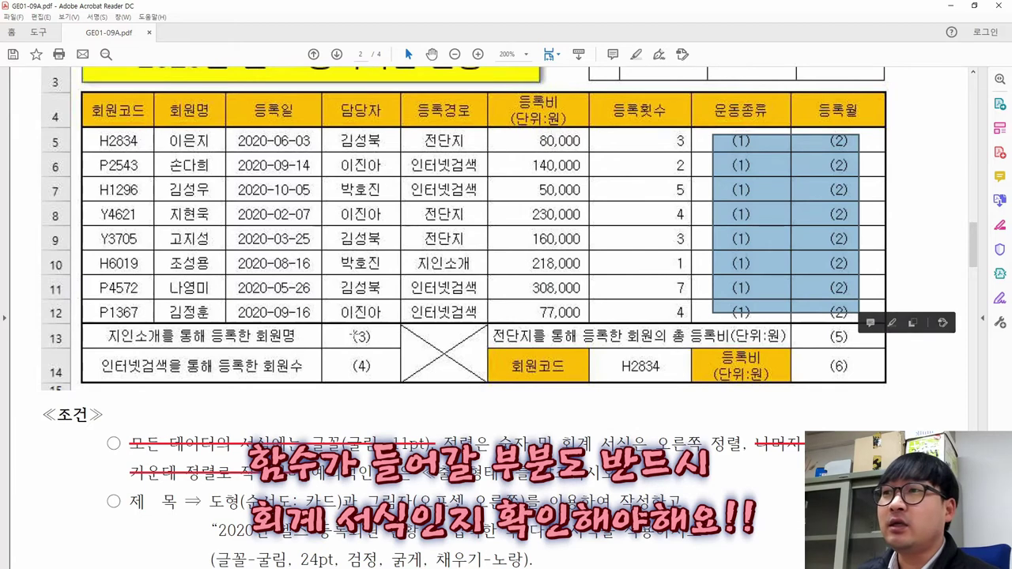
pyautogui.moveTo(353, 328); pyautogui.dragTo(388, 381)
pyautogui.moveTo(823, 331); pyautogui.dragTo(861, 378)
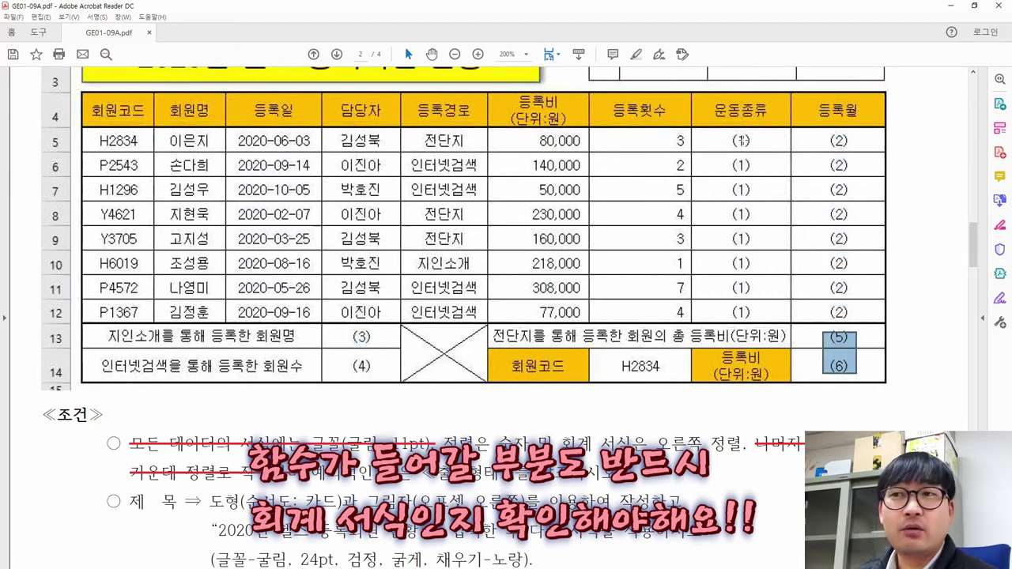
pyautogui.moveTo(726, 138); pyautogui.dragTo(876, 316)
pyautogui.moveTo(340, 329); pyautogui.dragTo(386, 373)
pyautogui.moveTo(815, 329); pyautogui.dragTo(870, 377)
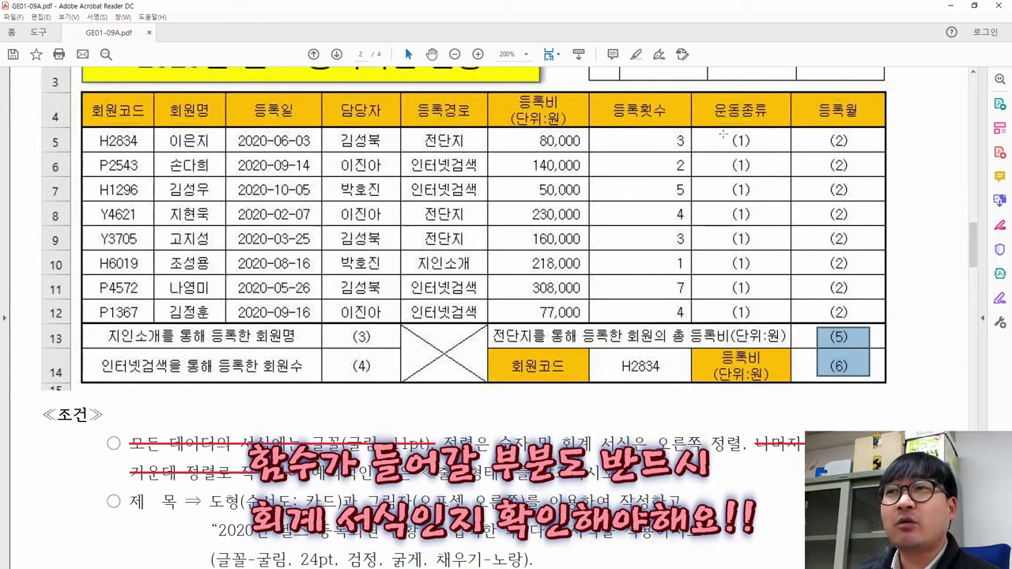
# Examine the 운동종류, 등록월, 회원명 and 회원수 function cells (1) to (4) in the PDF to judge which return numbers.
pyautogui.moveTo(714, 133); pyautogui.dragTo(854, 320)
pyautogui.click(726, 99)
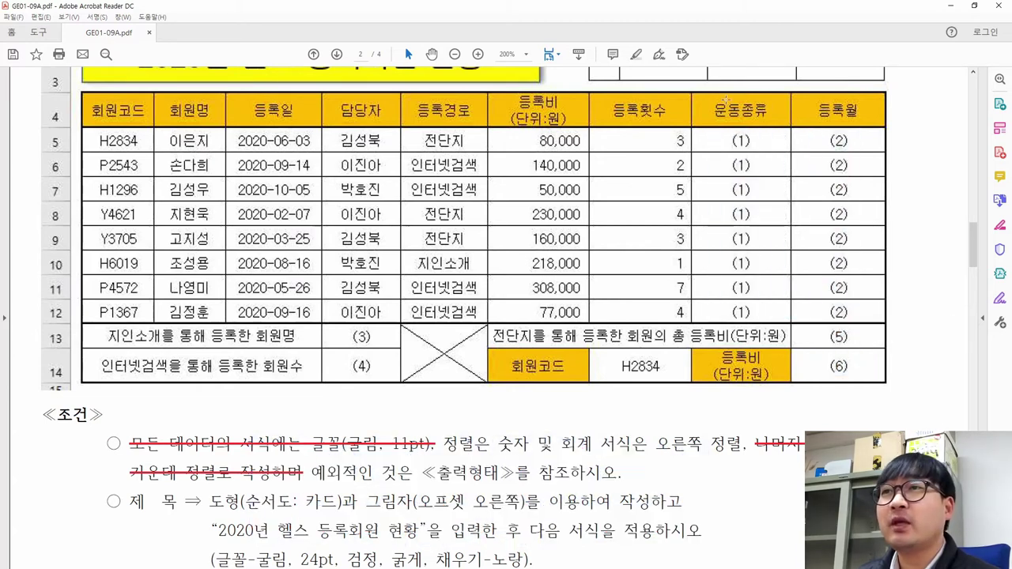
pyautogui.moveTo(710, 102); pyautogui.dragTo(775, 148)
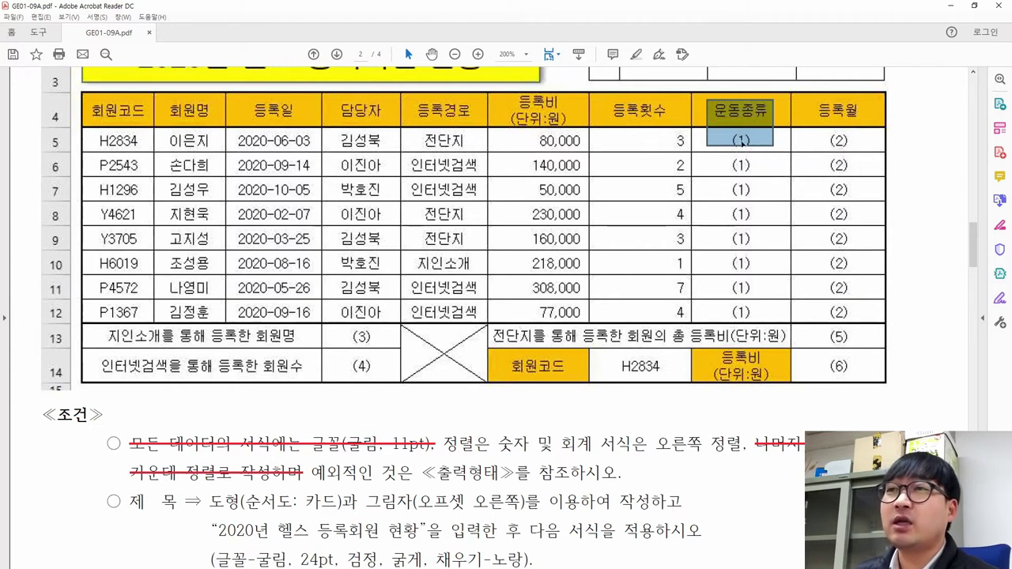
pyautogui.moveTo(815, 101); pyautogui.dragTo(866, 175)
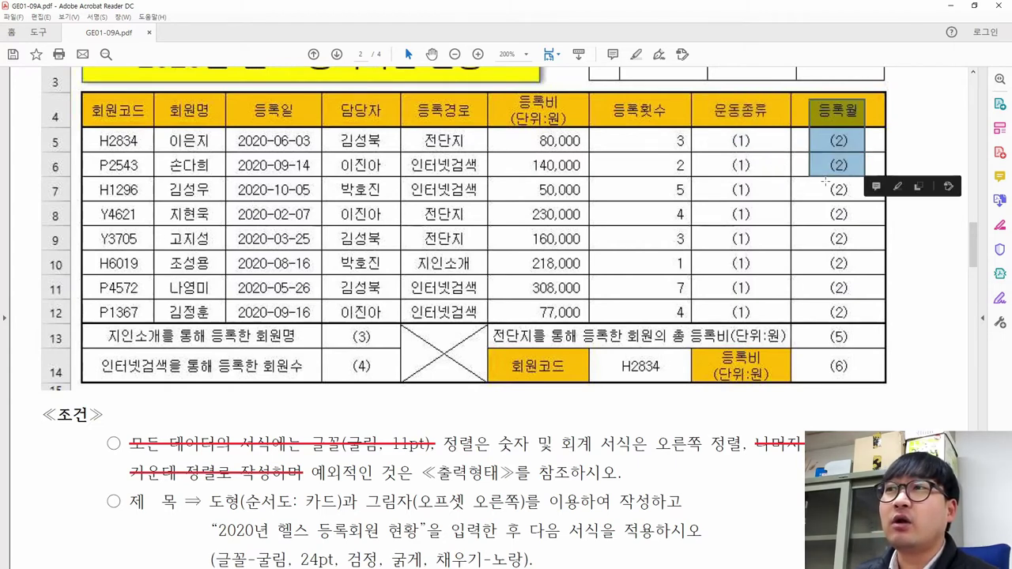
pyautogui.moveTo(242, 133); pyautogui.dragTo(317, 317)
pyautogui.moveTo(814, 139); pyautogui.dragTo(863, 315)
pyautogui.moveTo(261, 327); pyautogui.dragTo(311, 346)
pyautogui.moveTo(373, 332); pyautogui.dragTo(260, 356)
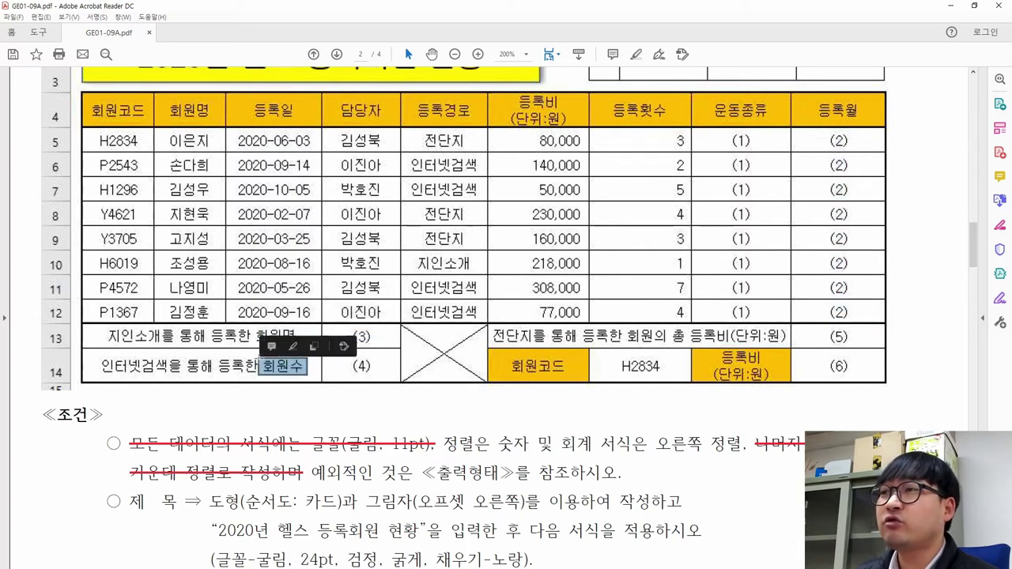
pyautogui.moveTo(379, 378); pyautogui.dragTo(347, 360)
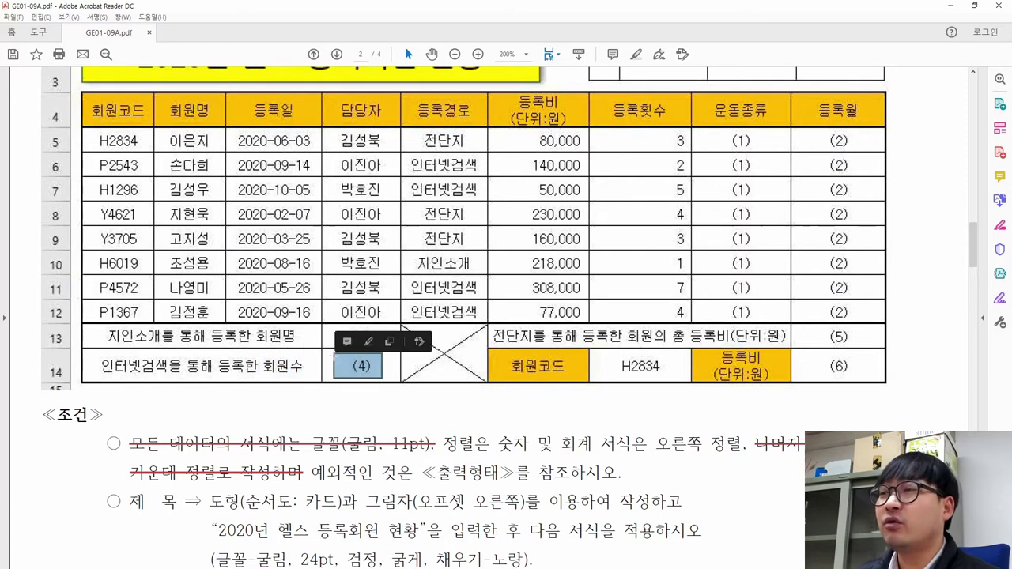
# Switch to Excel and apply right alignment and the comma style to cell E14, the 인터넷검색 member-count result.
pyautogui.hotkey('alt', 'Tab')
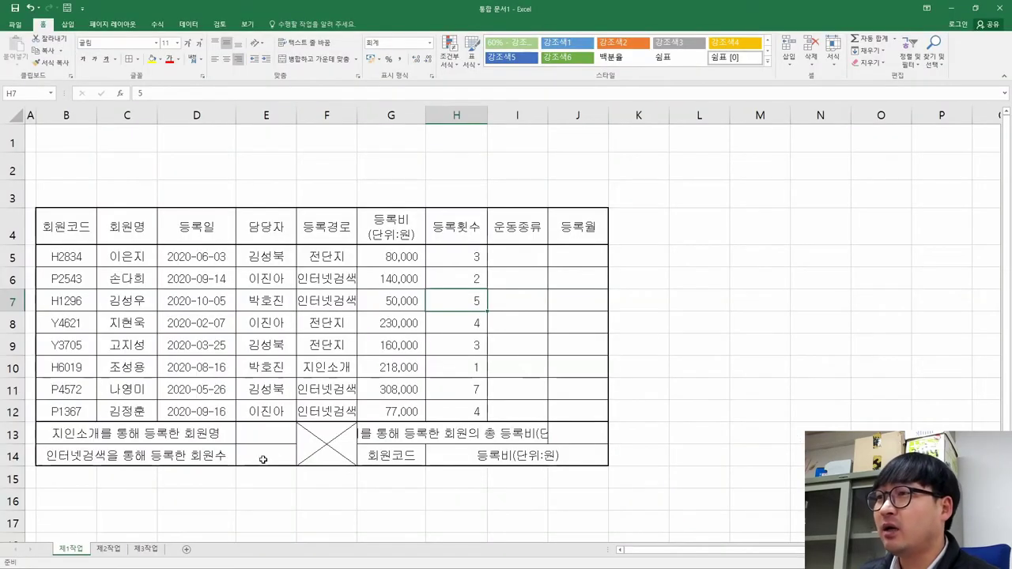
pyautogui.press('ctrl')
pyautogui.press('ctrl')
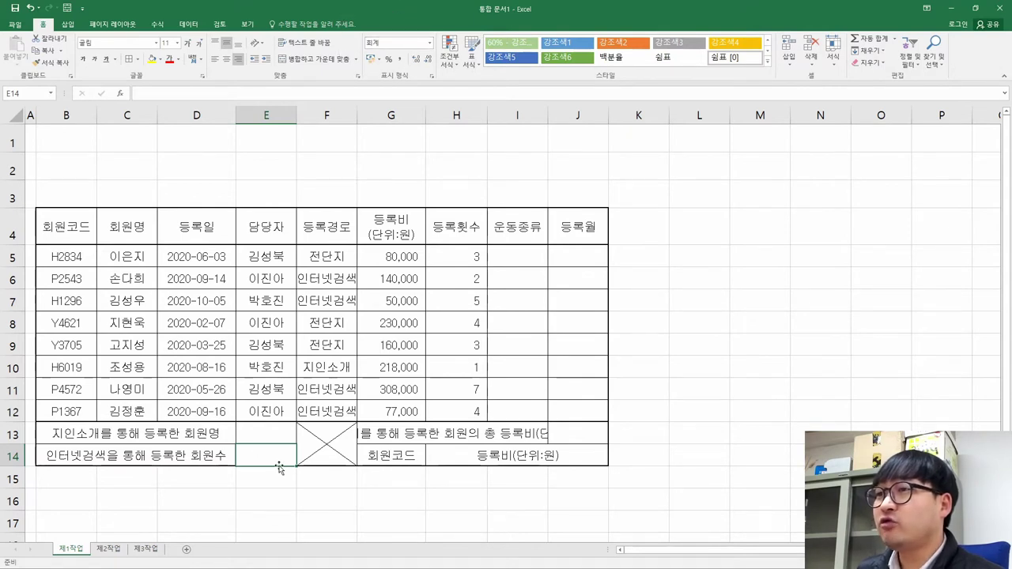
# Check the row 14 cells in the sheet, and examine the H2834 cell and function cell (5) in the exam PDF.
pyautogui.click(463, 455)
pyautogui.click(526, 455)
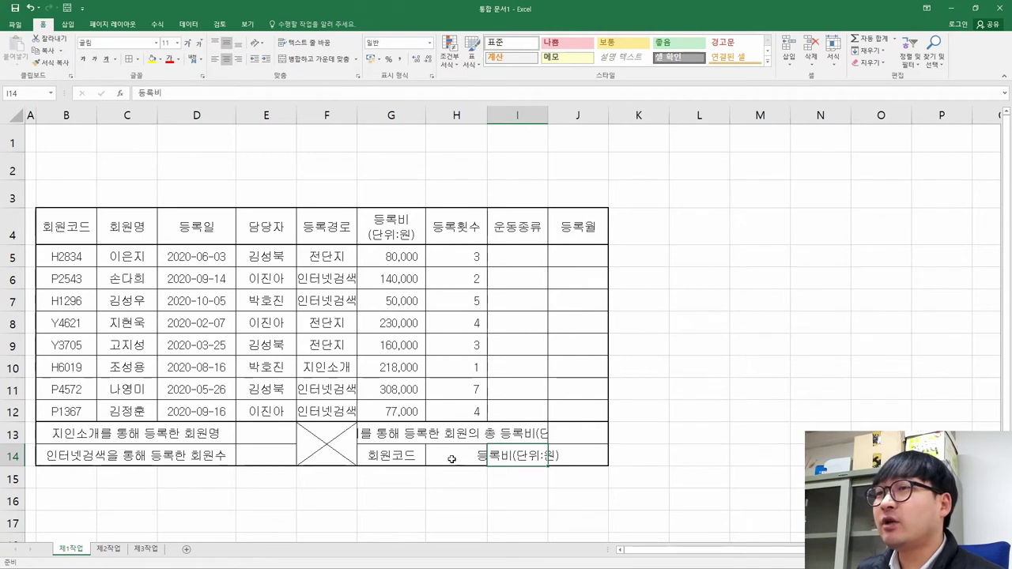
pyautogui.click(467, 387)
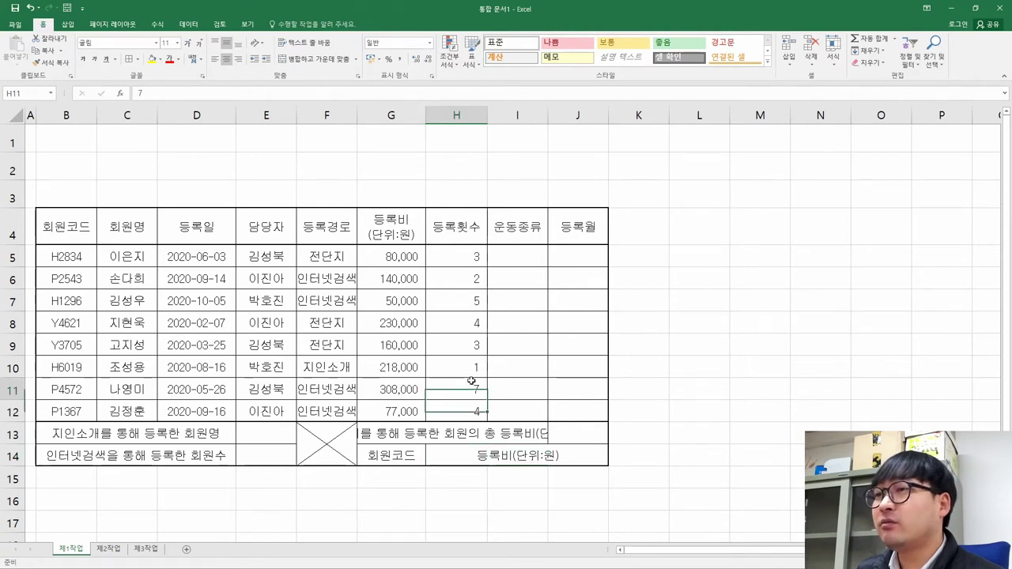
pyautogui.click(516, 457)
pyautogui.press('Right')
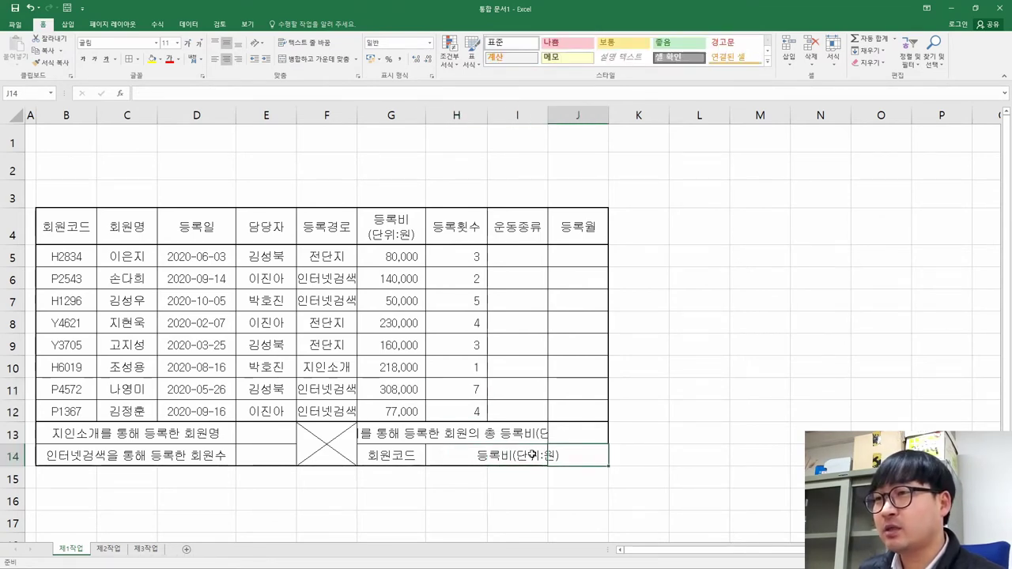
pyautogui.hotkey('alt', 'Tab')
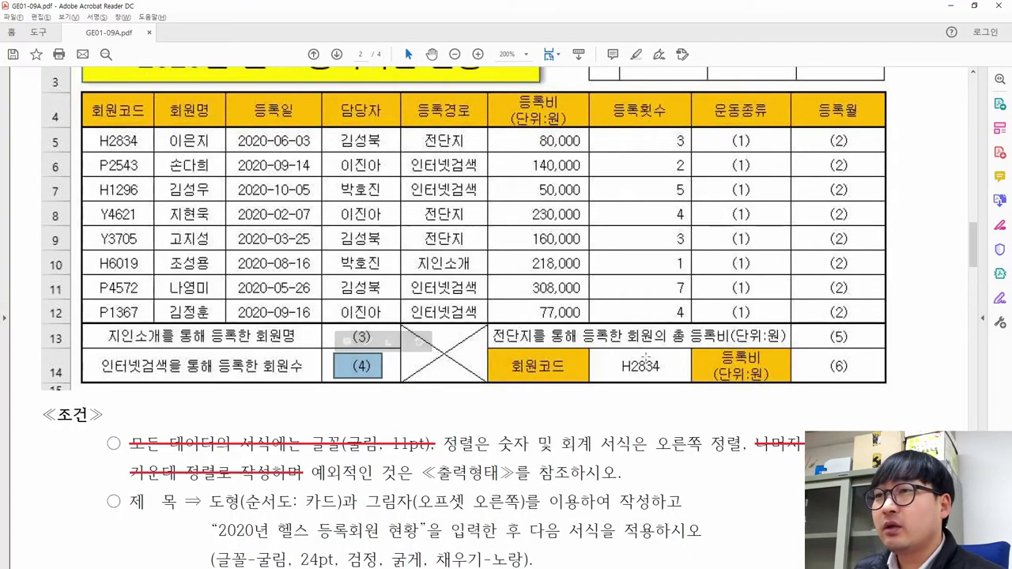
pyautogui.moveTo(606, 349); pyautogui.dragTo(655, 371)
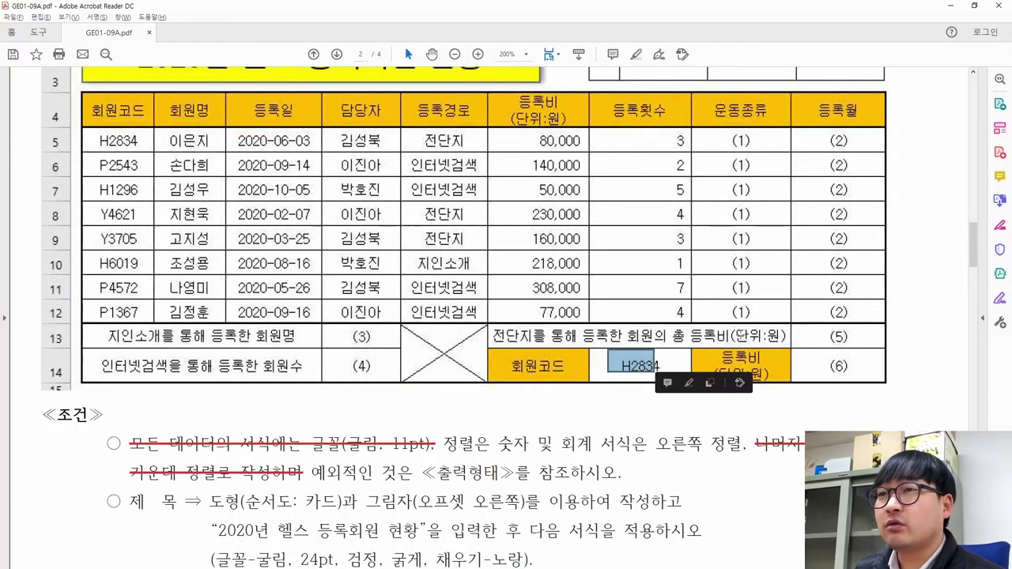
pyautogui.moveTo(820, 326); pyautogui.dragTo(858, 346)
pyautogui.moveTo(692, 331); pyautogui.dragTo(783, 338)
# In Excel, right-align the result cells J13 and J14 and apply the comma style, checking function cell (6) in the PDF.
pyautogui.hotkey('alt', 'Tab')
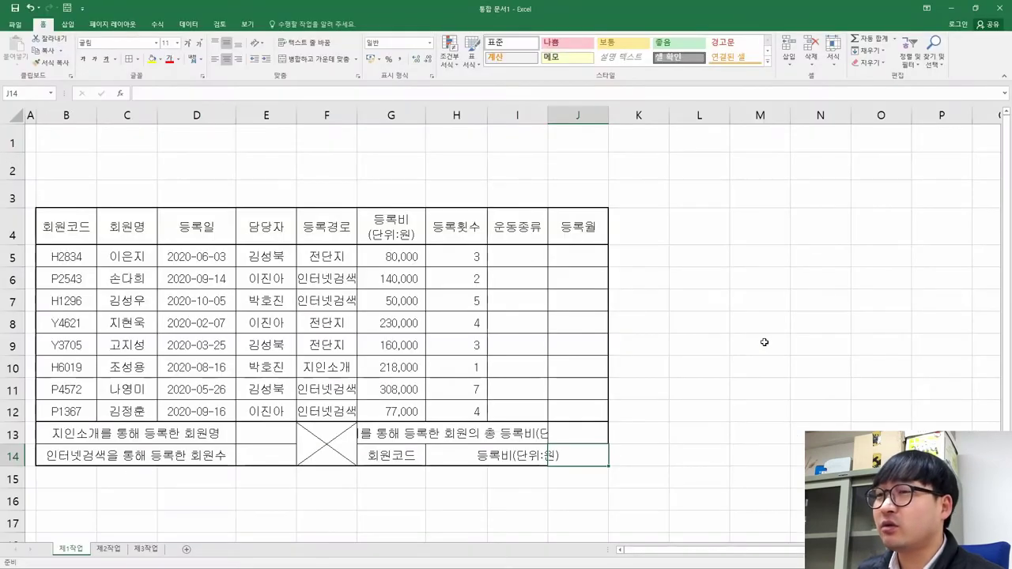
pyautogui.click(579, 434)
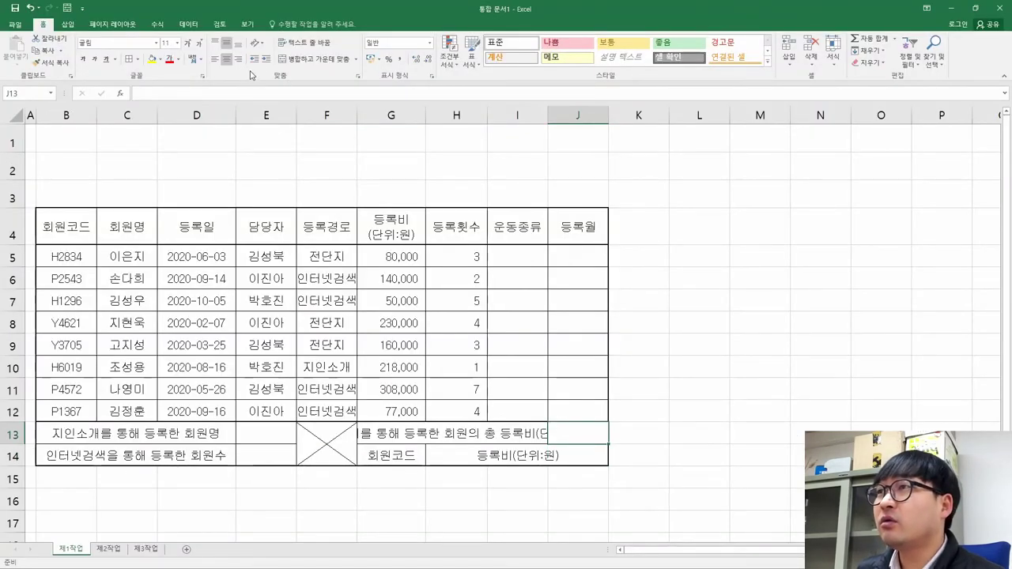
pyautogui.click(401, 59)
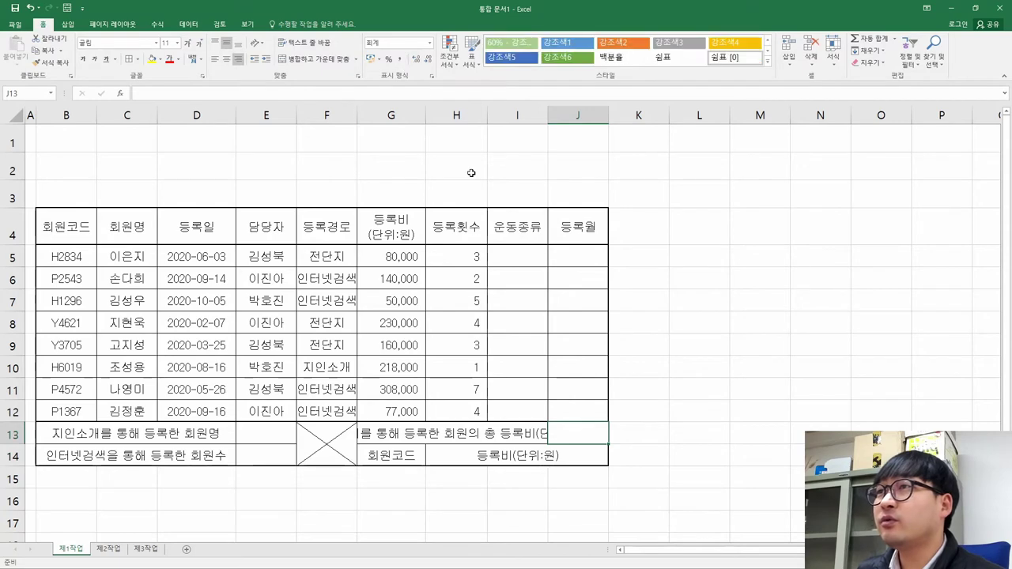
pyautogui.click(506, 461)
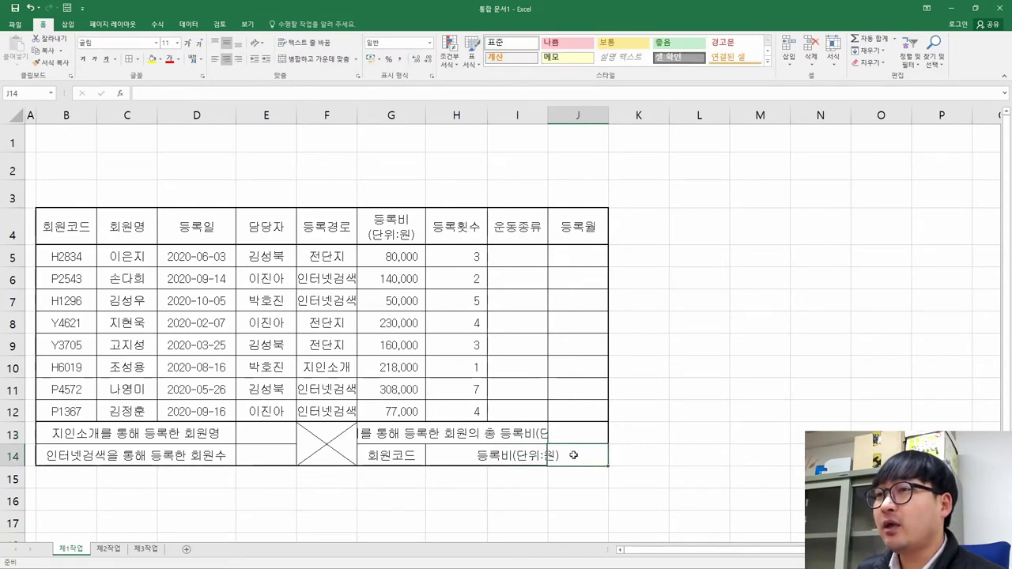
pyautogui.hotkey('alt', 'Tab')
pyautogui.doubleClick(838, 366)
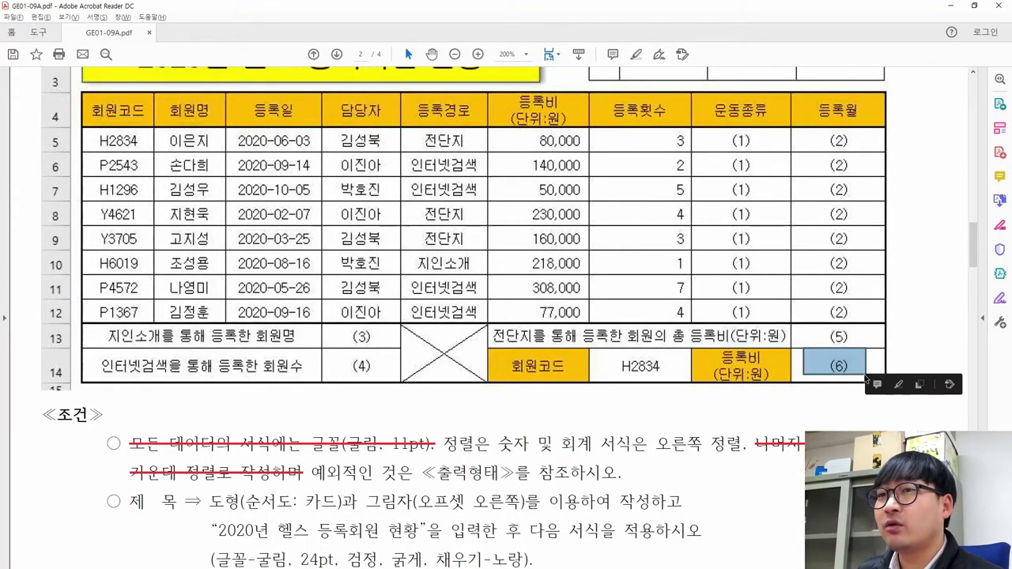
pyautogui.hotkey('alt', 'Tab')
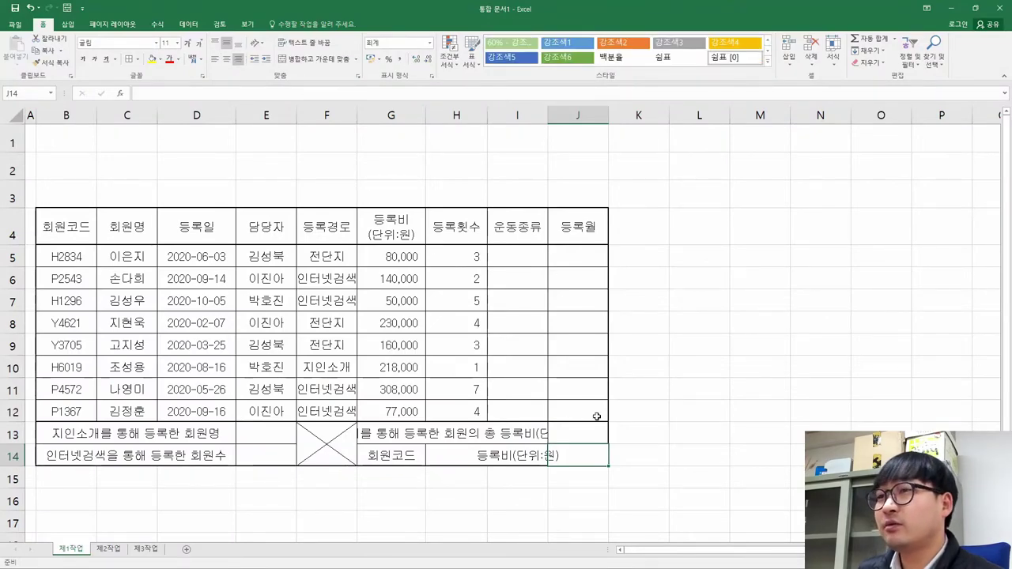
# Compare with the PDF and insert a line break before (단위:원) in the 등록비(단위:원) label in I14.
pyautogui.hotkey('alt', 'Tab')
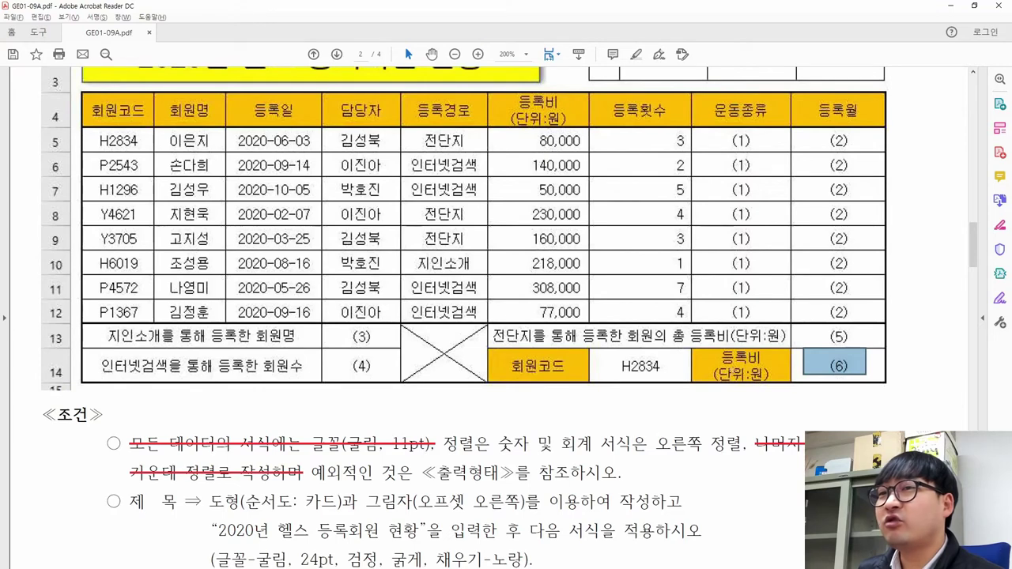
pyautogui.hotkey('alt', 'Tab')
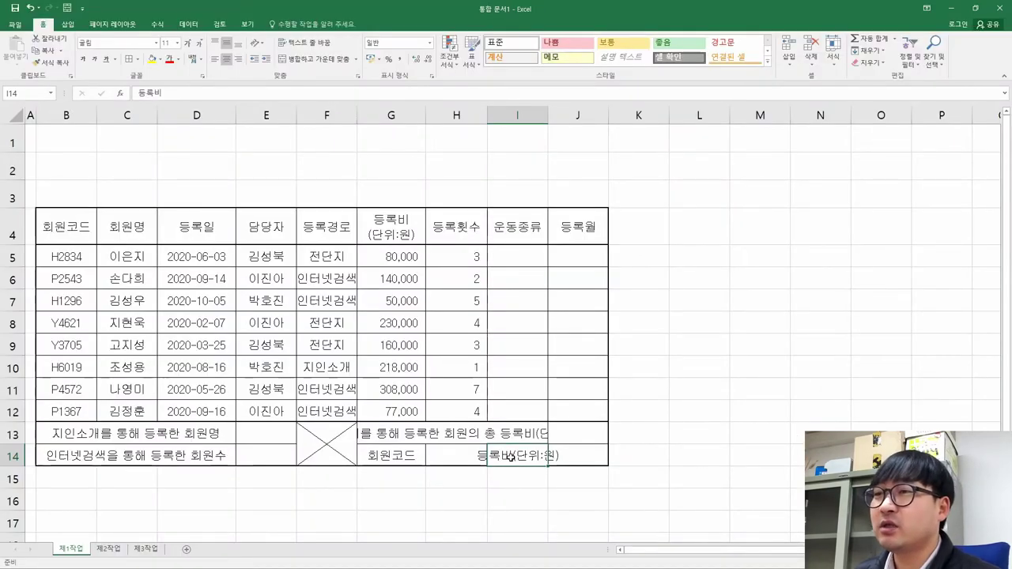
pyautogui.doubleClick(510, 456)
pyautogui.press('Delete')
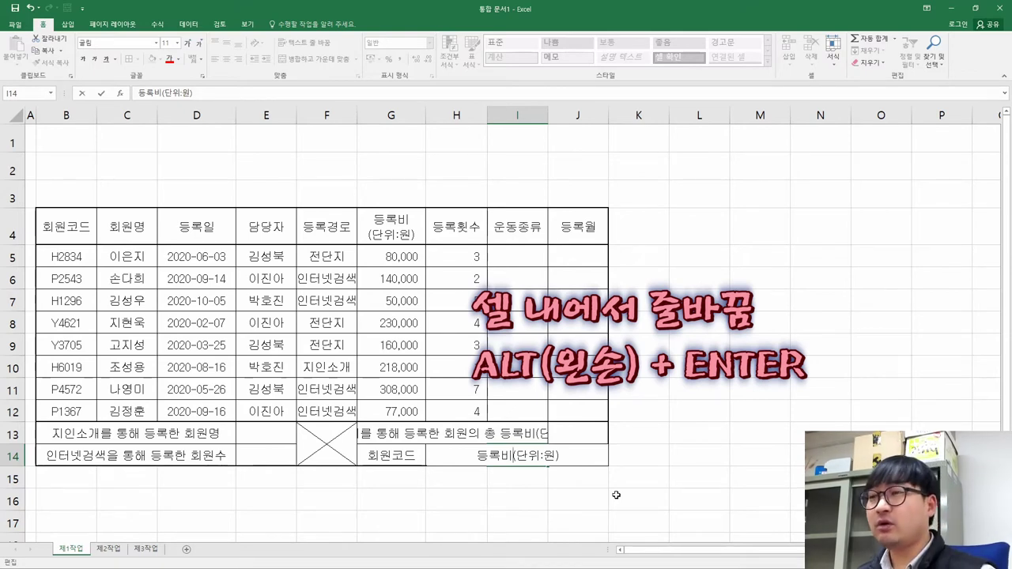
pyautogui.hotkey('alt', 'Return')
pyautogui.press('Return')
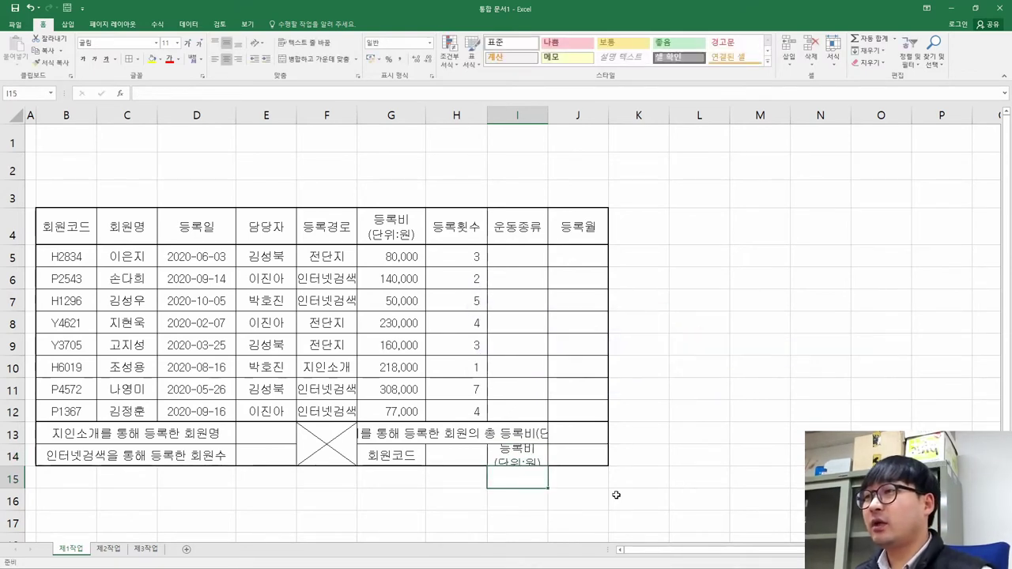
# Set the height of row 14 to 33.
pyautogui.rightClick(13, 457)
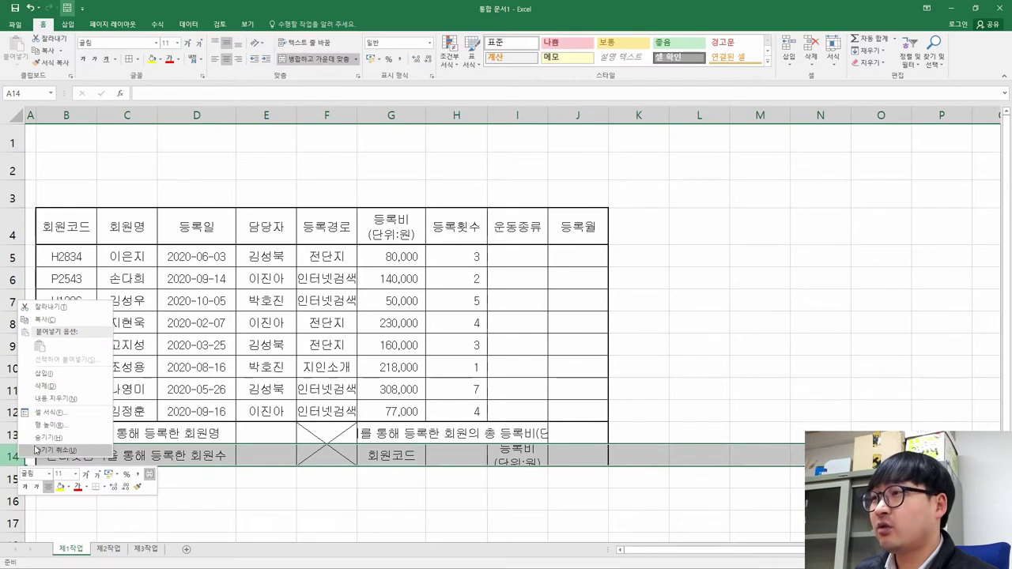
pyautogui.click(56, 433)
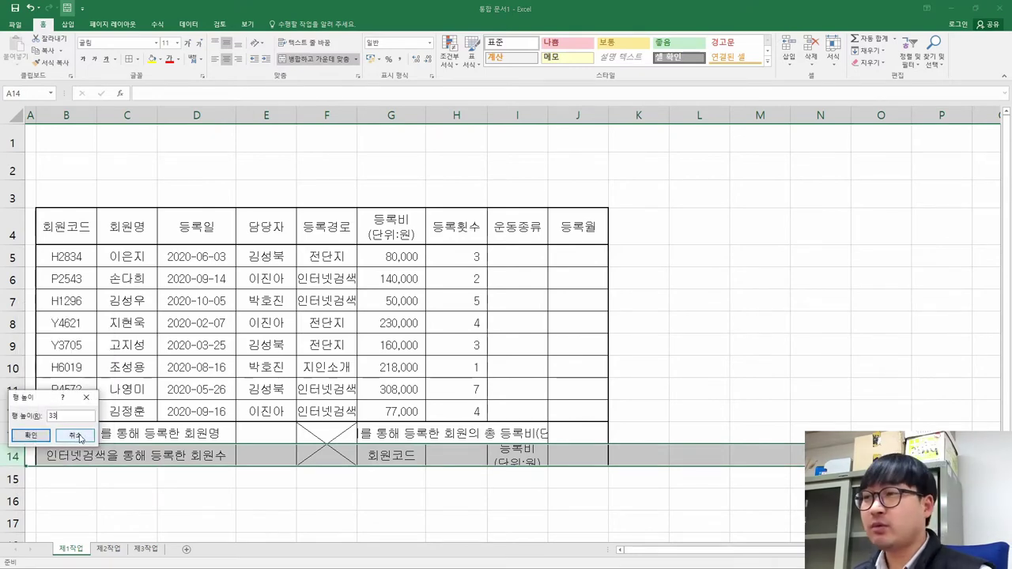
pyautogui.press('Return')
pyautogui.click(455, 386)
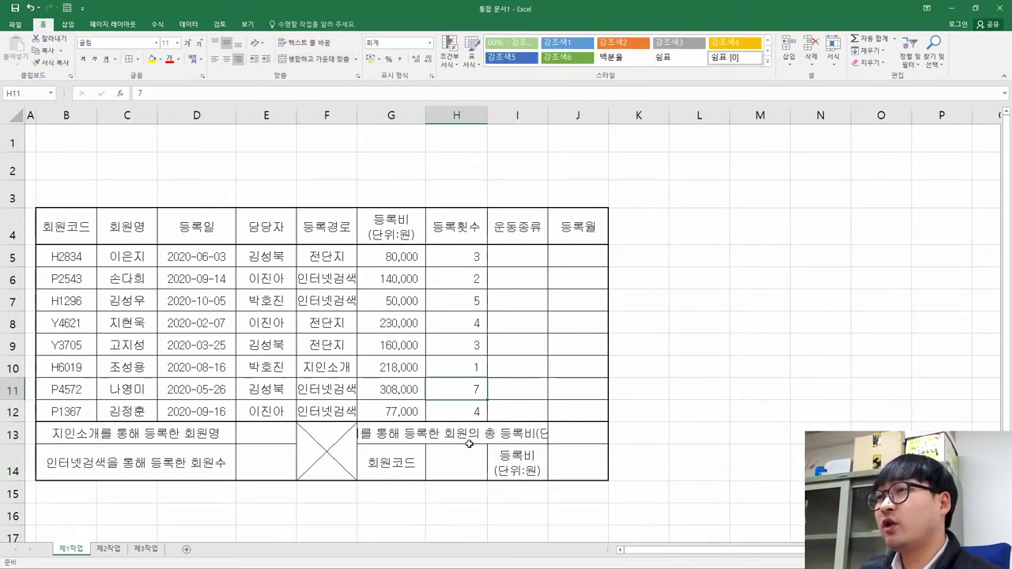
# Check the table against the PDF and reduce the height of row 14 slightly, keeping both lines of the I14 label visible.
pyautogui.hotkey('alt', 'Tab')
pyautogui.hotkey('alt', 'Tab')
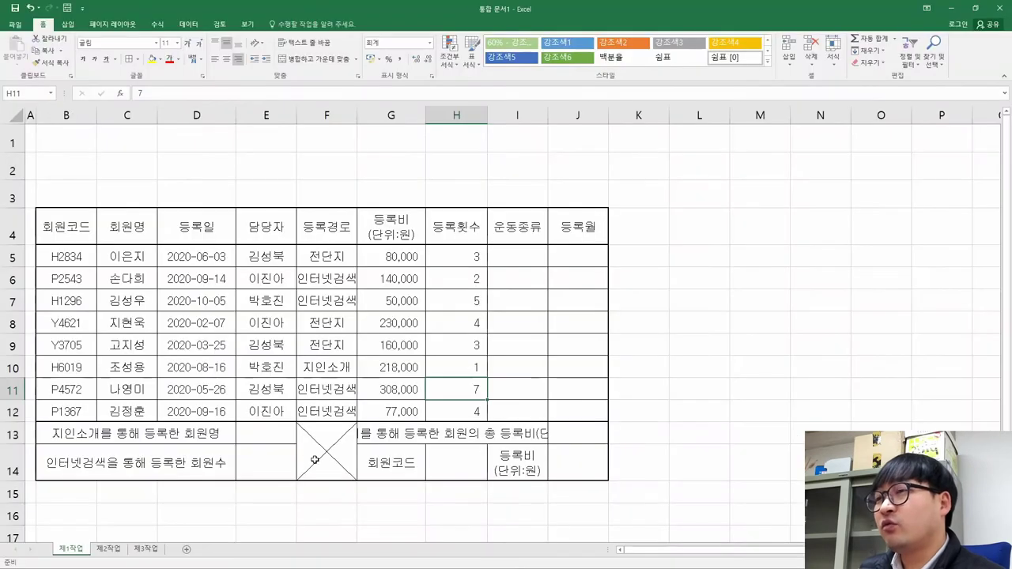
pyautogui.click(12, 470)
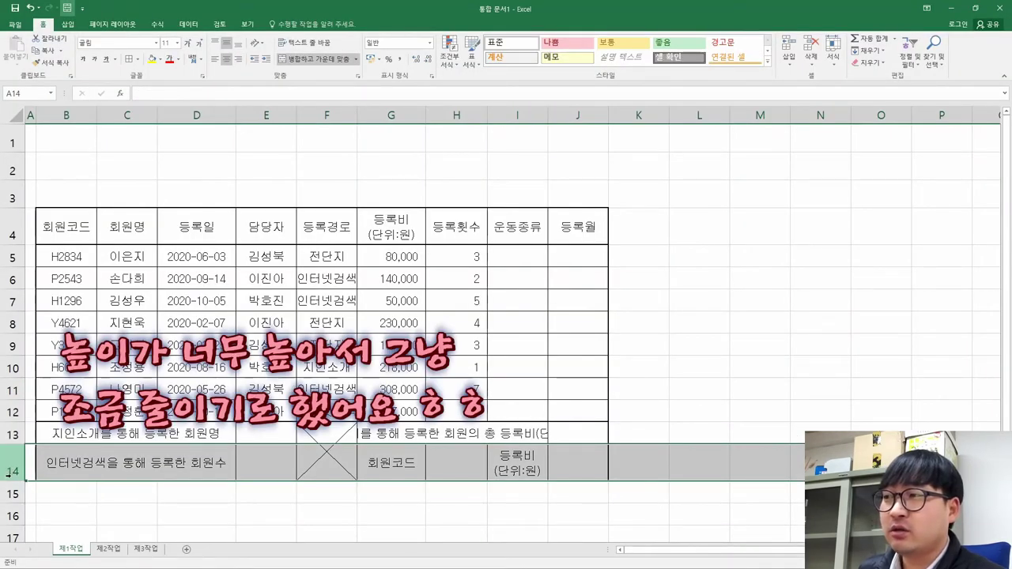
pyautogui.moveTo(12, 480); pyautogui.dragTo(11, 474)
pyautogui.click(500, 465)
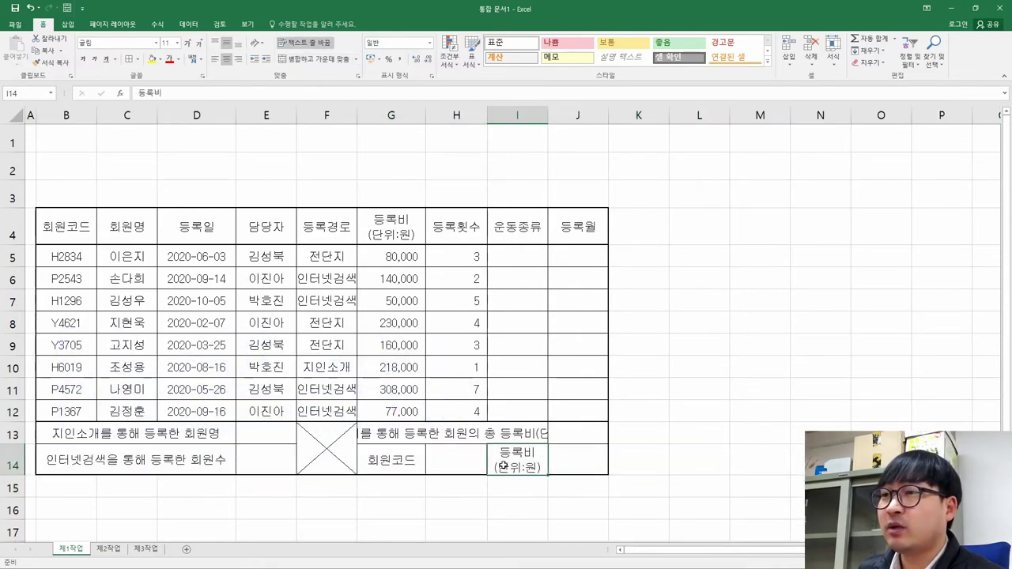
# Switch to the exam PDF and review the 등록비 label in row 14 and the upper part of the sample table.
pyautogui.hotkey('alt', 'Tab')
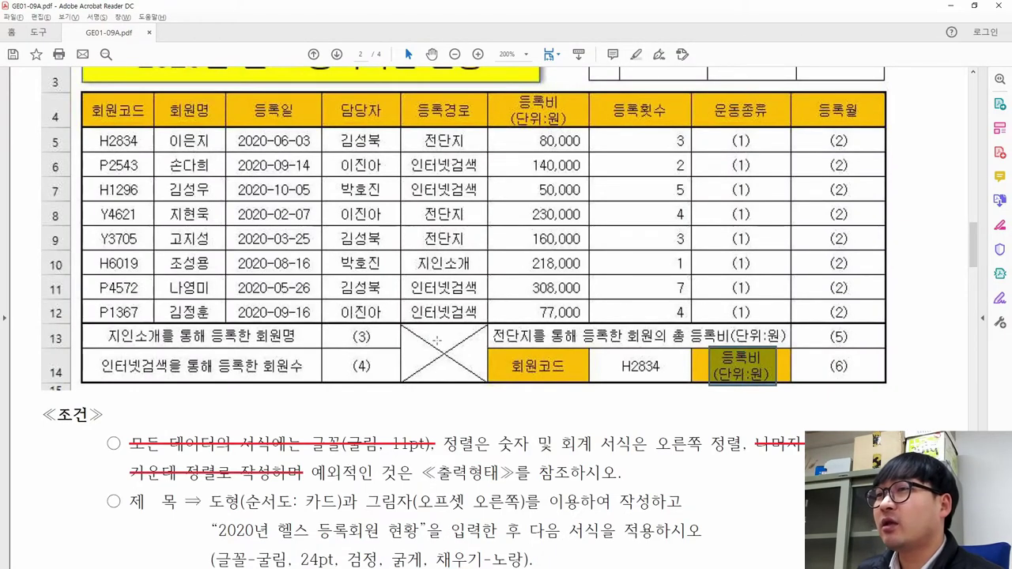
pyautogui.scroll(3, 436, 340)
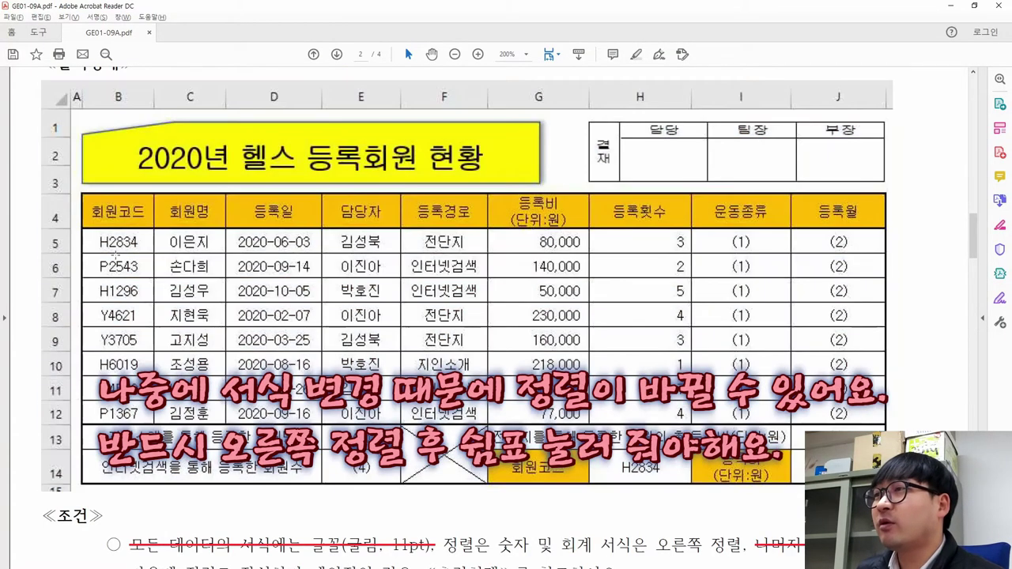
# Compare the column widths of the member table in the GE01-09A.pdf sample with those in the Excel worksheet.
pyautogui.moveTo(137, 237); pyautogui.dragTo(150, 301)
pyautogui.moveTo(87, 234); pyautogui.dragTo(87, 265)
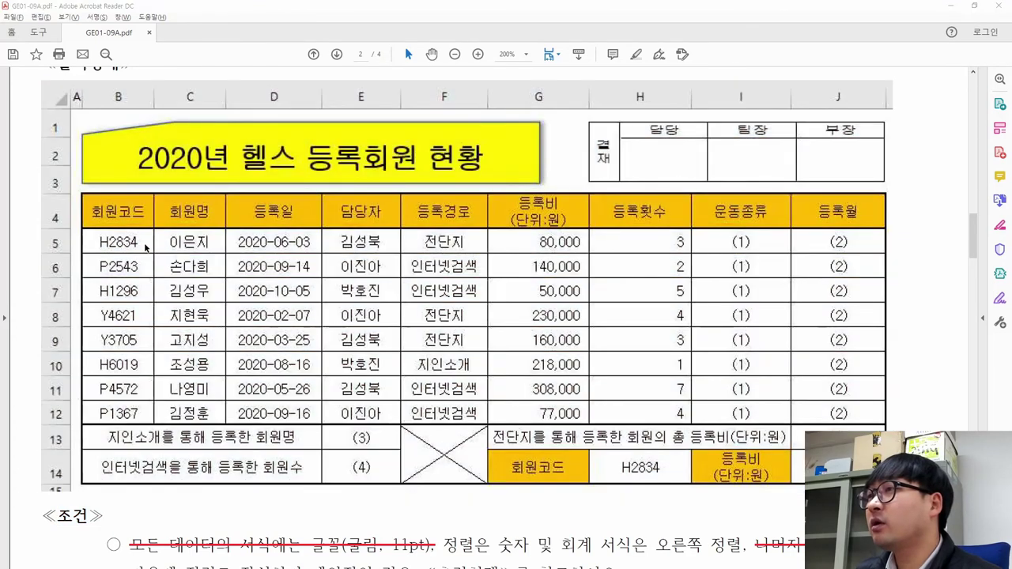
pyautogui.hotkey('alt', 'Tab')
pyautogui.moveTo(92, 114); pyautogui.dragTo(96, 215)
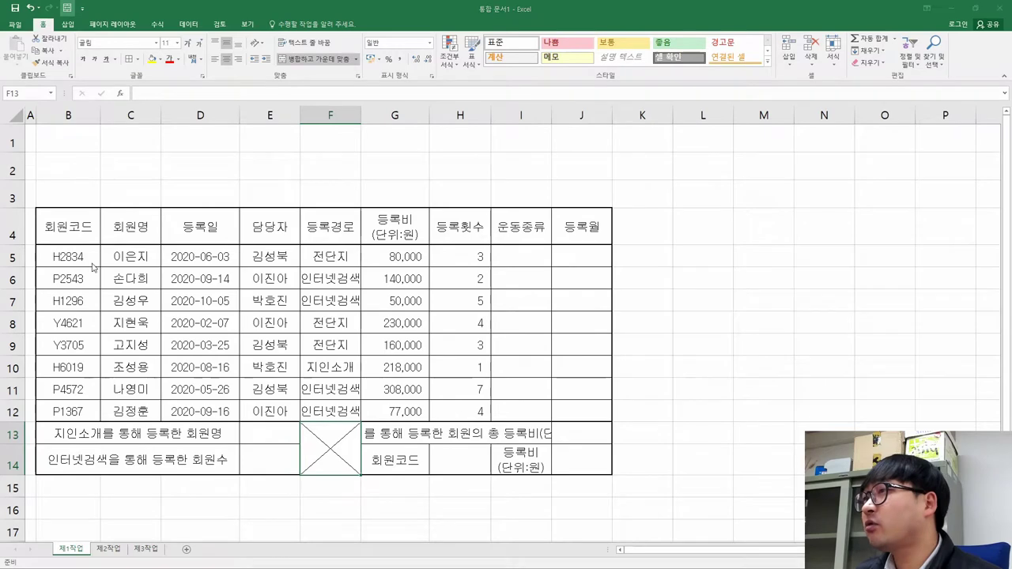
pyautogui.hotkey('alt', 'Tab')
pyautogui.hotkey('alt', 'Tab')
pyautogui.hotkey('alt', 'Tab')
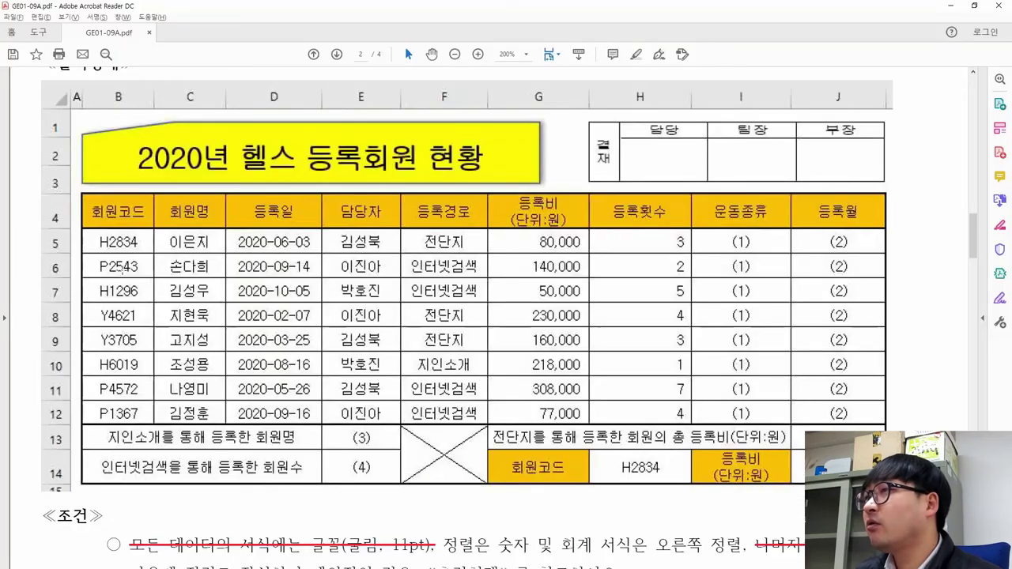
pyautogui.hotkey('alt', 'Tab')
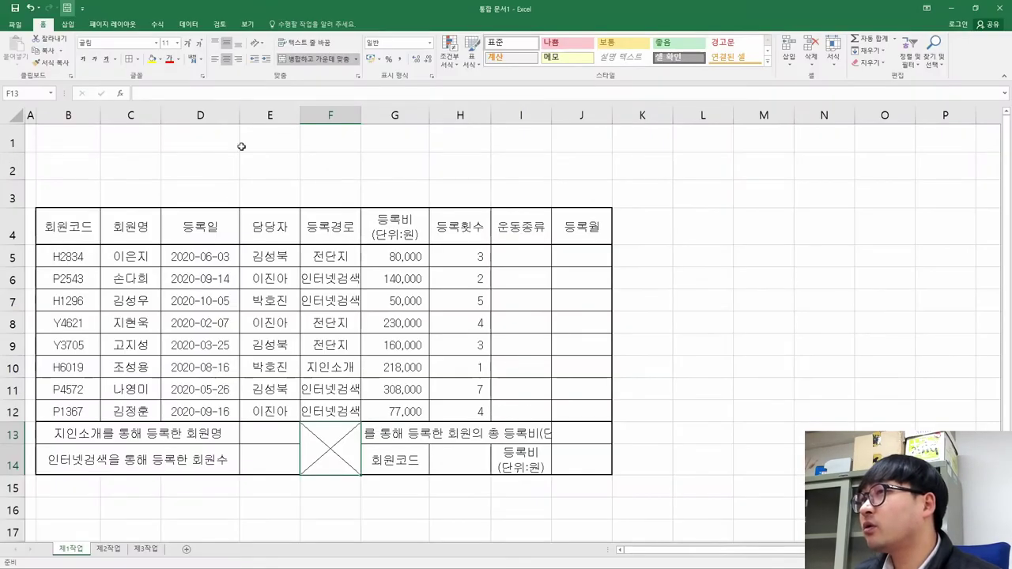
# Widen columns D through J of the Excel table to roughly match the proportions in the PDF sample.
pyautogui.moveTo(237, 115); pyautogui.dragTo(247, 119)
pyautogui.hotkey('alt', 'Tab')
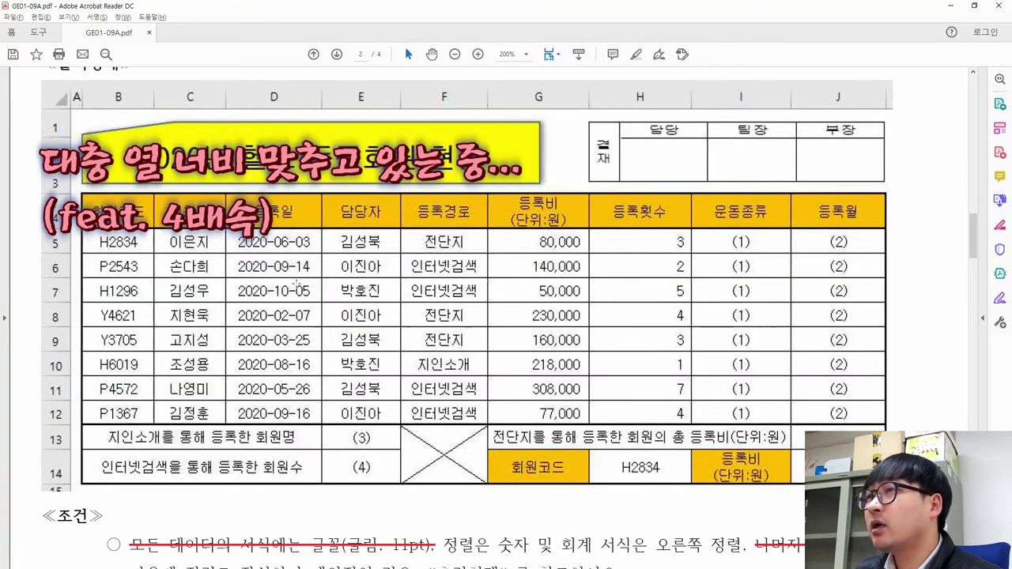
pyautogui.hotkey('alt', 'Tab')
pyautogui.moveTo(305, 116); pyautogui.dragTo(311, 116)
pyautogui.hotkey('alt', 'Tab')
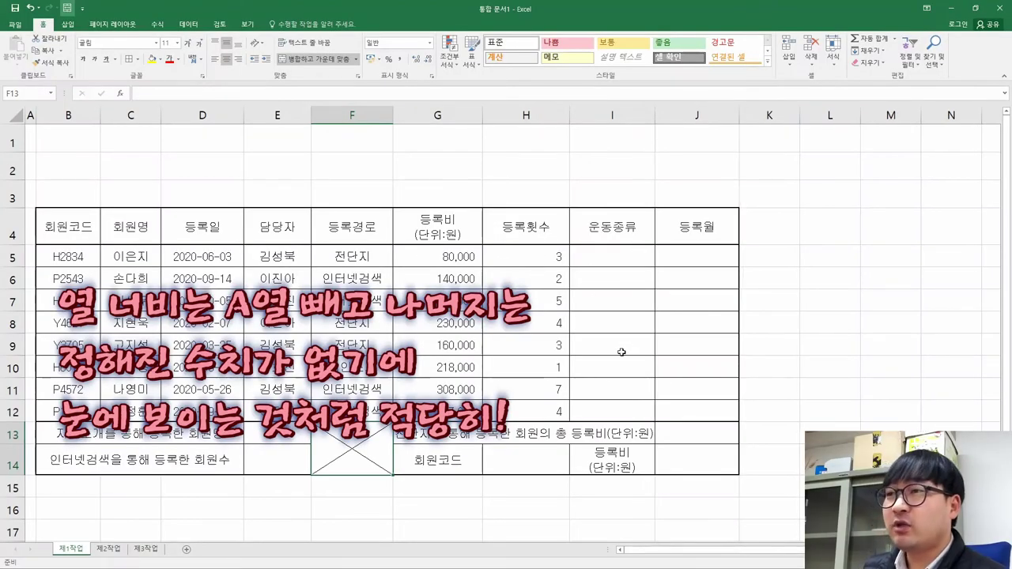
pyautogui.hotkey('alt', 'Tab')
pyautogui.hotkey('alt', 'Tab')
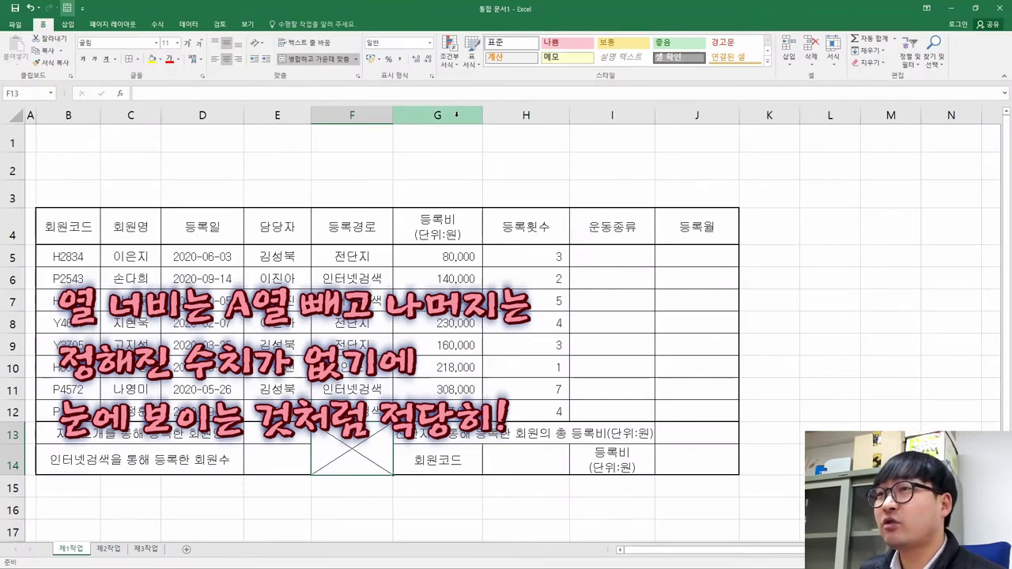
# Try to adjust columns G to J together, undo it, and check the table against the PDF sample.
pyautogui.moveTo(457, 115); pyautogui.dragTo(697, 115)
pyautogui.hotkey('ctrl', 'z')
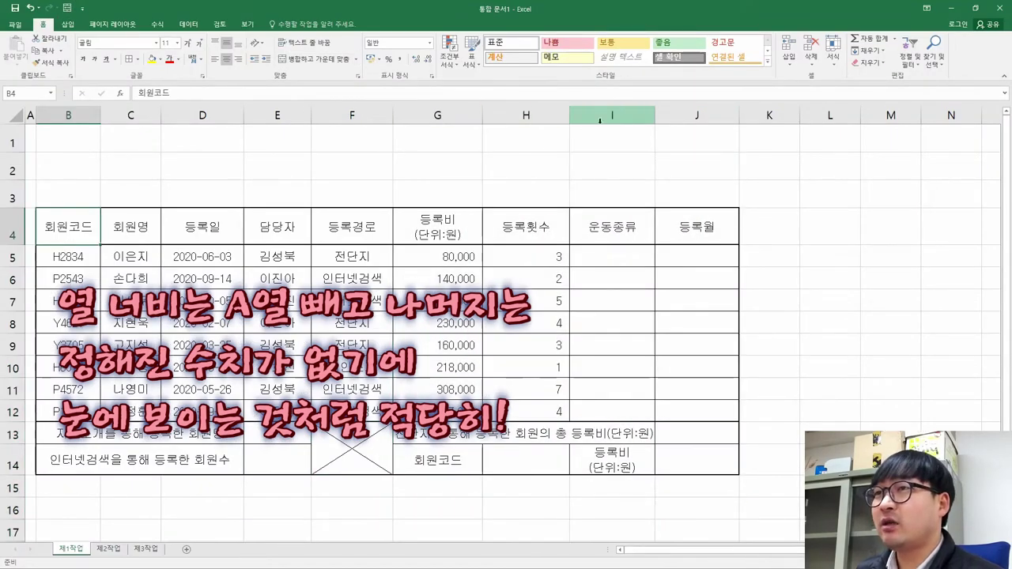
pyautogui.hotkey('alt', 'Tab')
pyautogui.hotkey('alt', 'Tab')
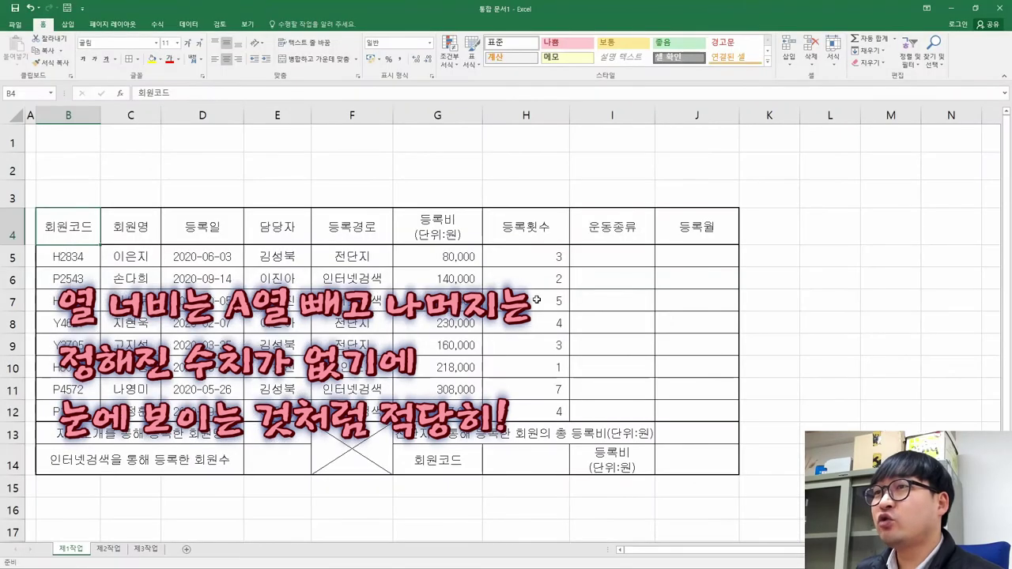
pyautogui.hotkey('alt', 'Tab')
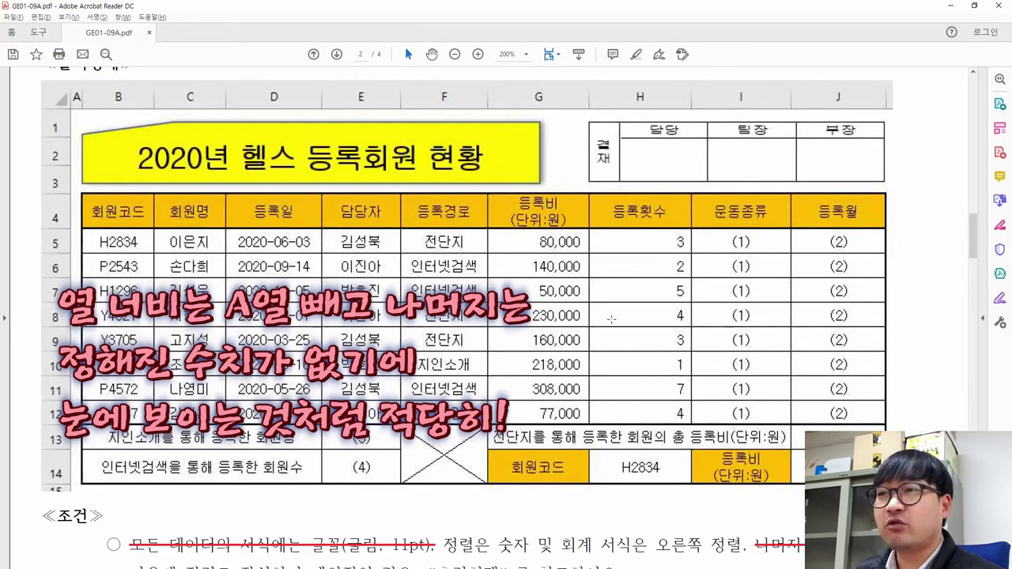
pyautogui.hotkey('alt', 'Tab')
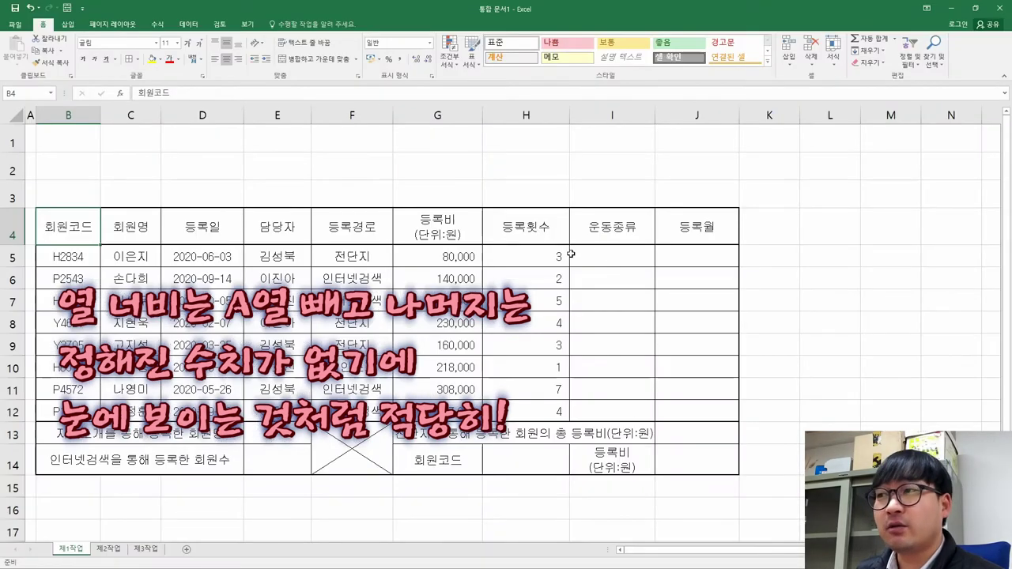
# Switch to the PDF and strike through the rest of the first condition, from the number alignment rule to the end of its sentence.
pyautogui.hotkey('alt', 'Tab')
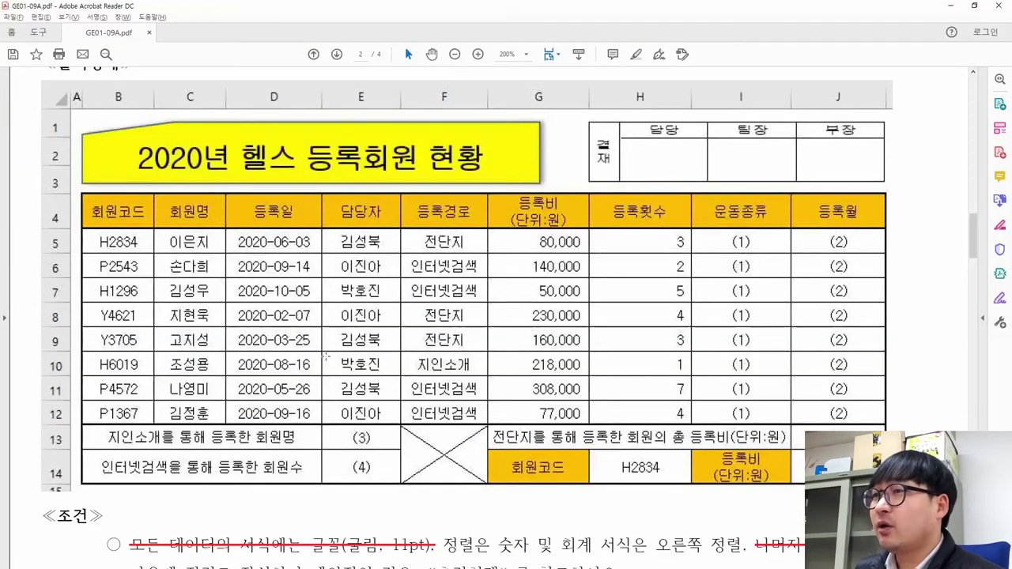
pyautogui.scroll(-3, 325, 348)
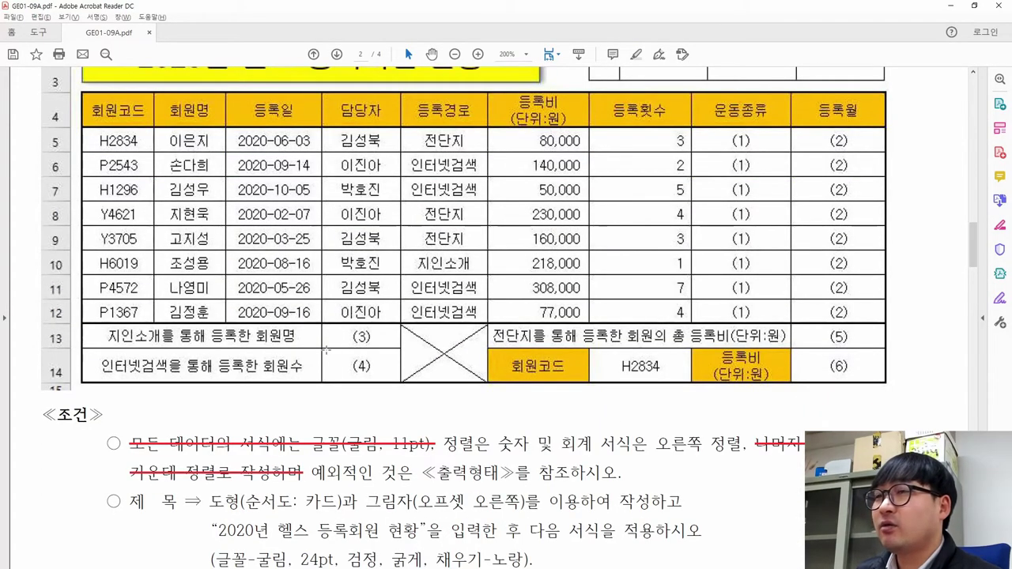
pyautogui.scroll(-2, 326, 349)
pyautogui.moveTo(444, 341); pyautogui.dragTo(631, 369)
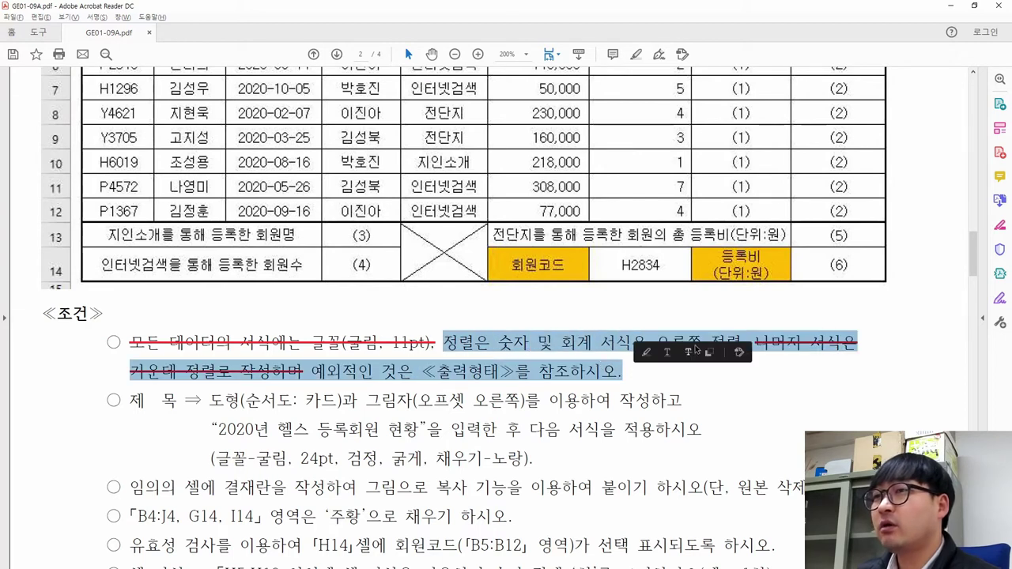
pyautogui.click(691, 352)
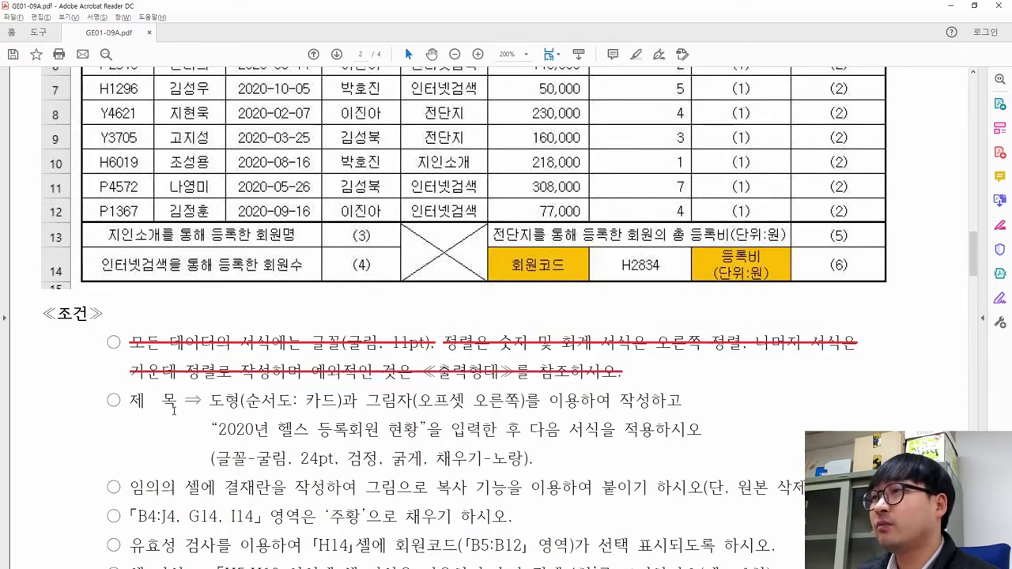
# Examine the title condition in the PDF, including the required shape type, and the title shape in the sample output.
pyautogui.moveTo(129, 401); pyautogui.dragTo(201, 401)
pyautogui.scroll(3, 346, 416)
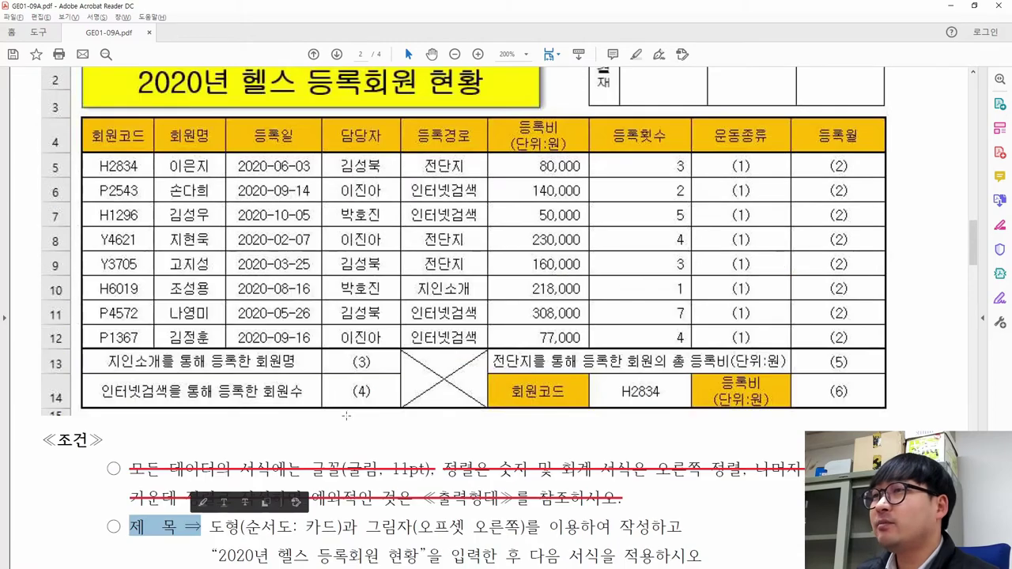
pyautogui.scroll(3, 345, 416)
pyautogui.moveTo(78, 139); pyautogui.dragTo(565, 220)
pyautogui.scroll(-4, 383, 297)
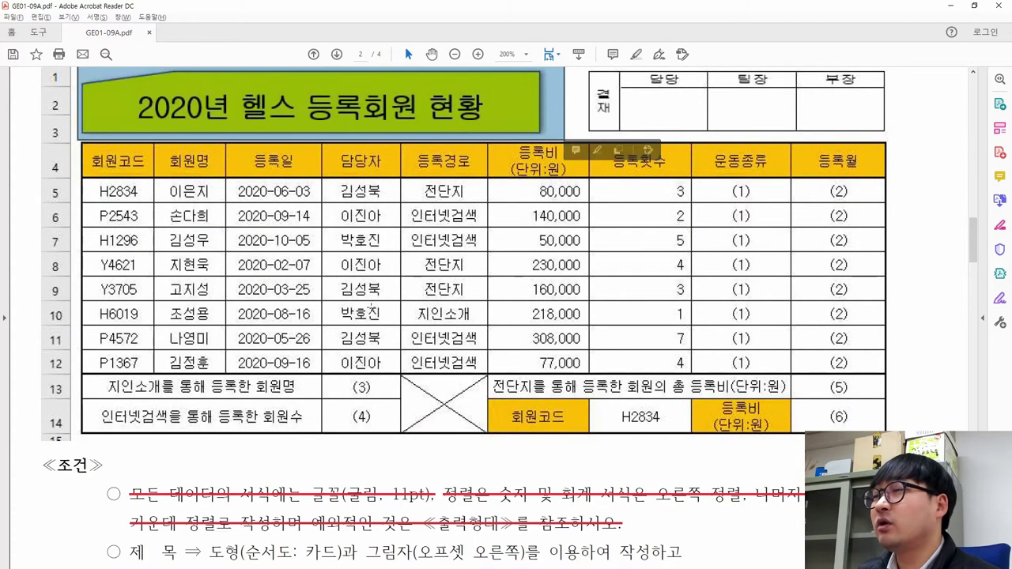
pyautogui.scroll(-2, 261, 400)
pyautogui.doubleClick(226, 400)
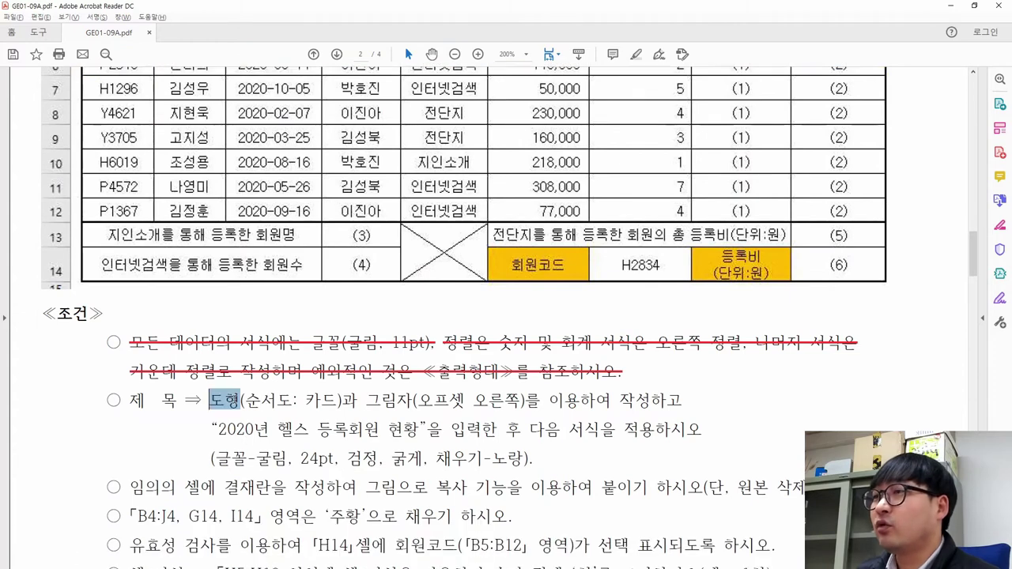
pyautogui.moveTo(245, 401); pyautogui.dragTo(342, 411)
# Switch to Excel and draw a 순서도: 카드 (Flowchart: Card) shape about 13.51 cm wide and 4.61 cm high from cell B1 into column G.
pyautogui.hotkey('alt', 'Tab')
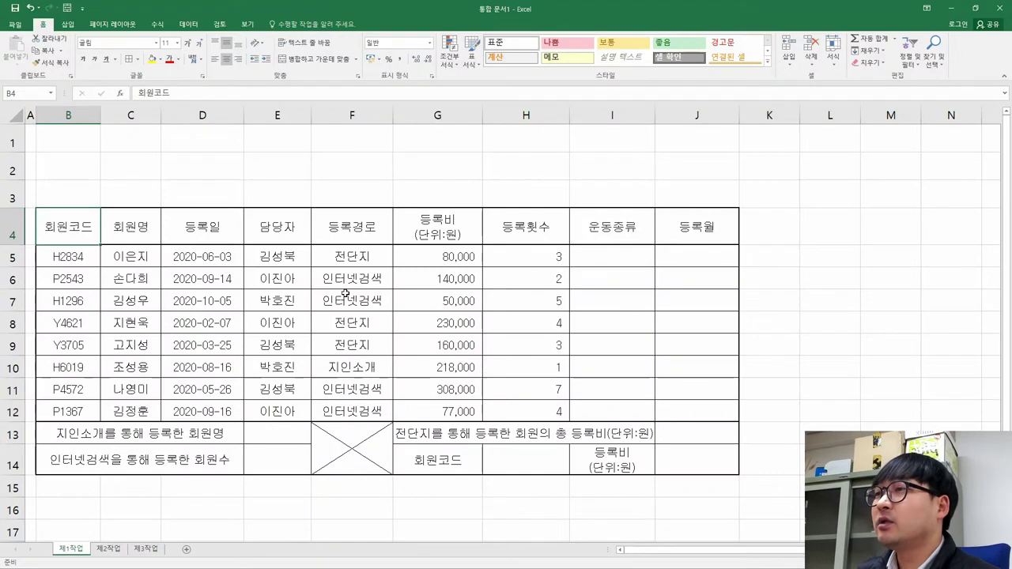
pyautogui.click(69, 25)
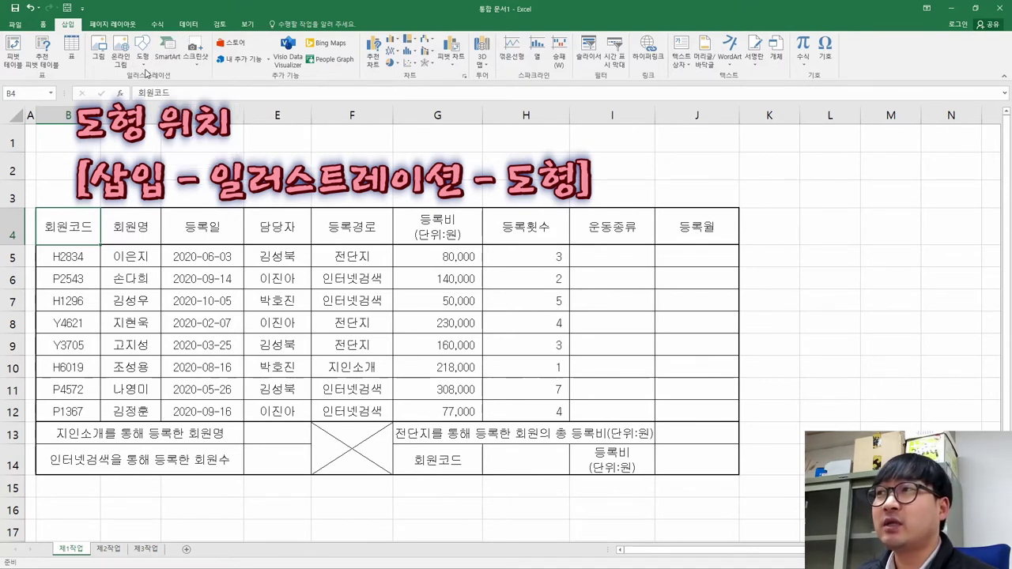
pyautogui.click(143, 64)
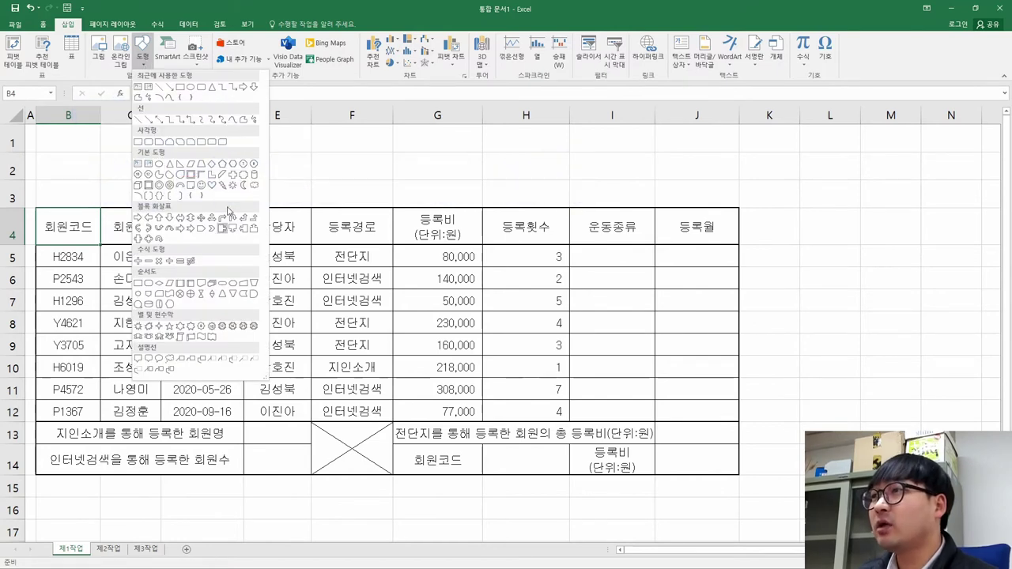
pyautogui.hotkey('alt', 'Tab')
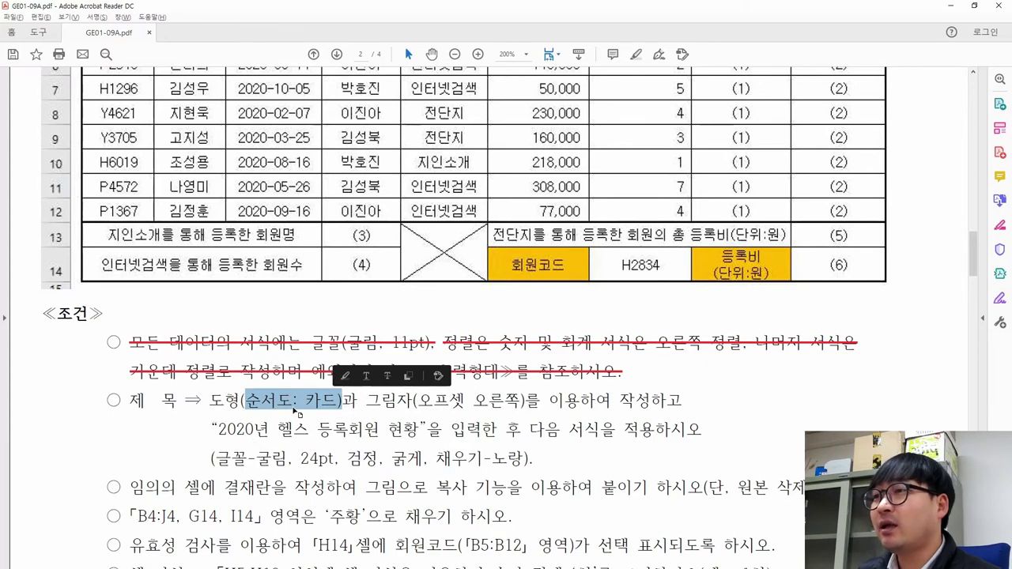
pyautogui.hotkey('alt', 'Tab')
pyautogui.click(141, 62)
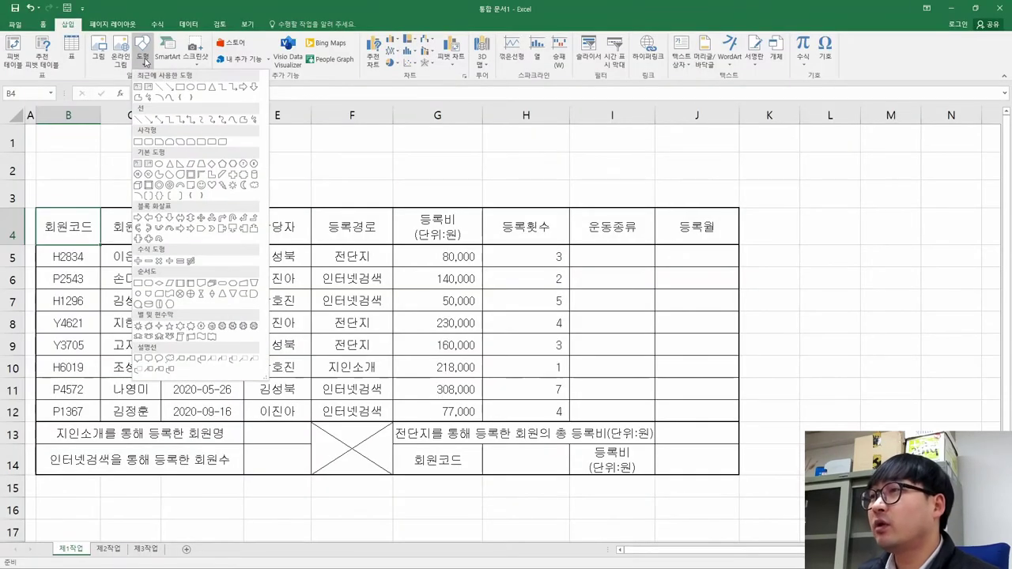
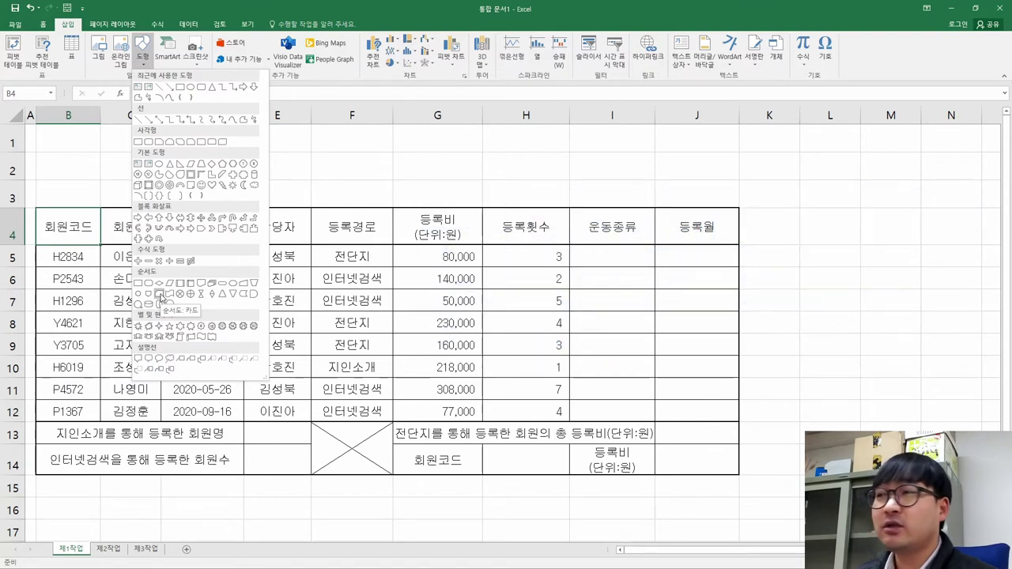
pyautogui.click(160, 295)
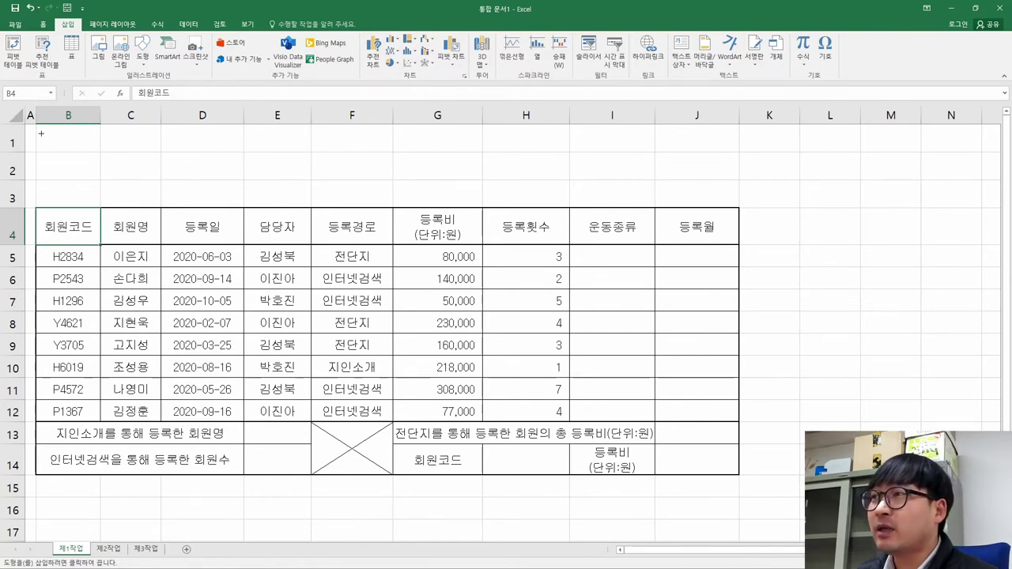
pyautogui.moveTo(40, 132)
pyautogui.mouseDown()
pyautogui.moveTo(90, 181)
pyautogui.moveTo(472, 280)
pyautogui.mouseUp()
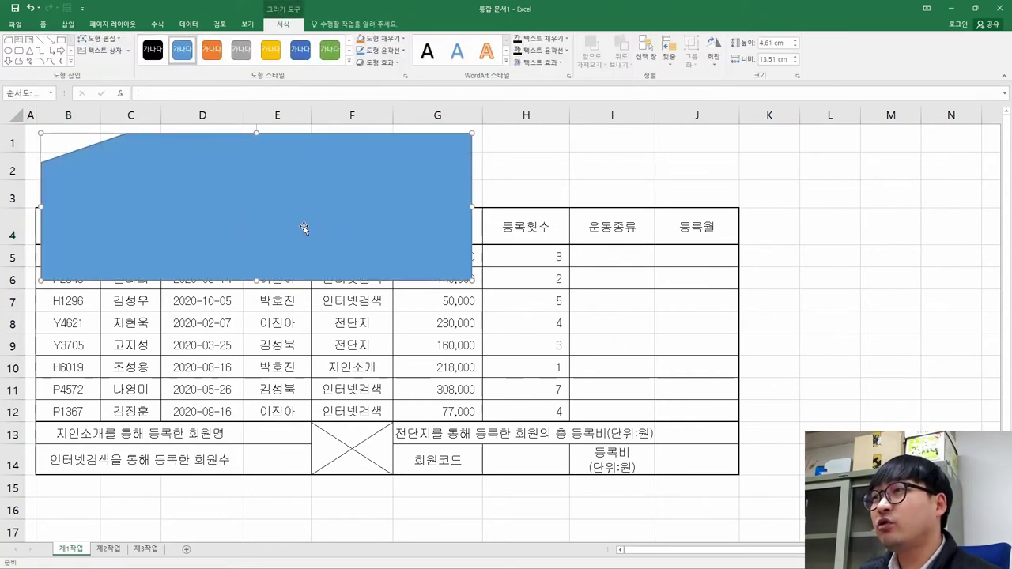
# Check the shadow requirement in the PDF and apply the outer shadow 오프셋 오른쪽 (Offset Right) to the card shape in Excel.
pyautogui.hotkey('alt', 'Tab')
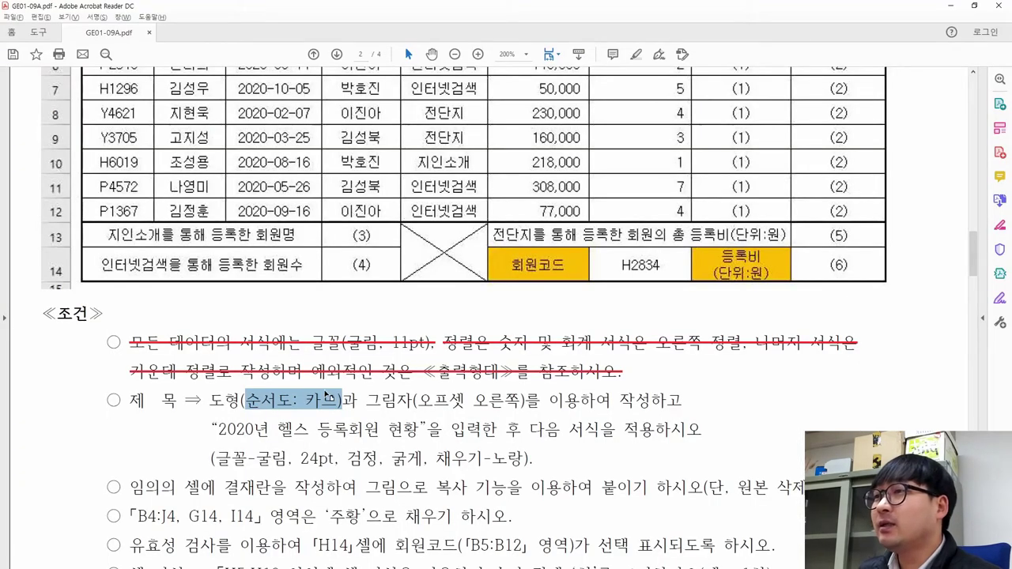
pyautogui.moveTo(209, 400); pyautogui.dragTo(412, 401)
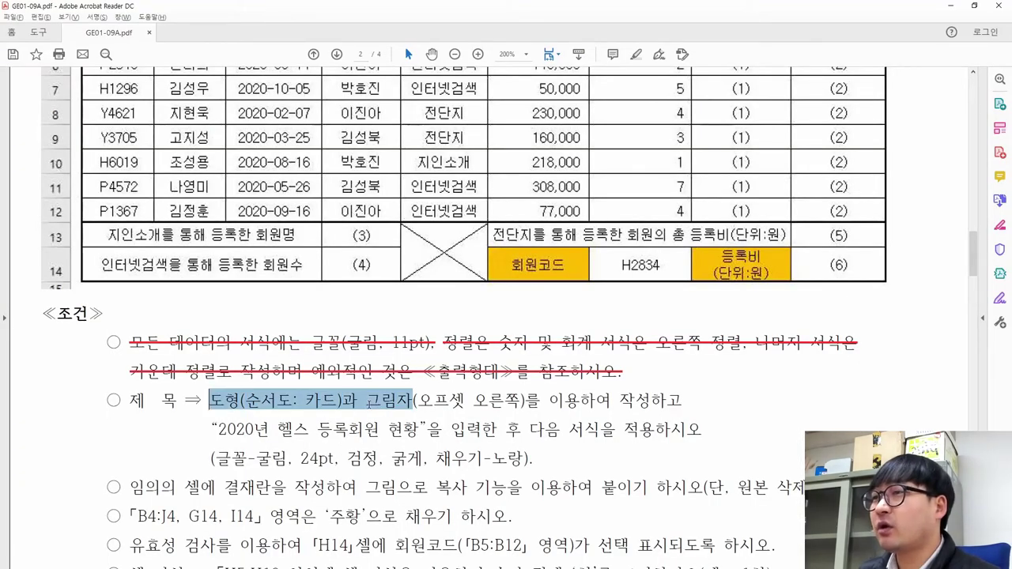
pyautogui.click(372, 404)
pyautogui.moveTo(372, 403); pyautogui.dragTo(524, 405)
pyautogui.hotkey('alt', 'Tab')
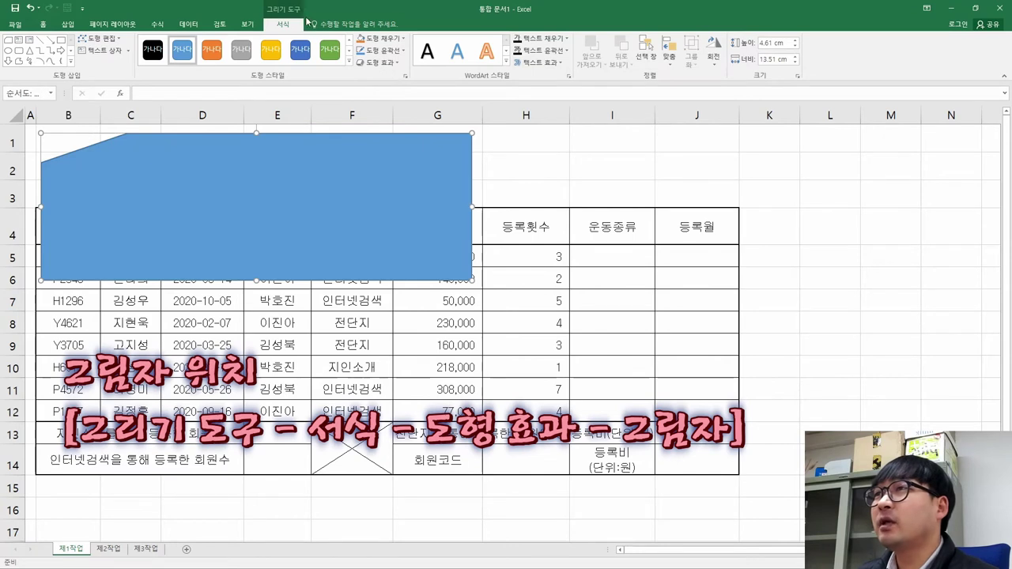
pyautogui.click(379, 63)
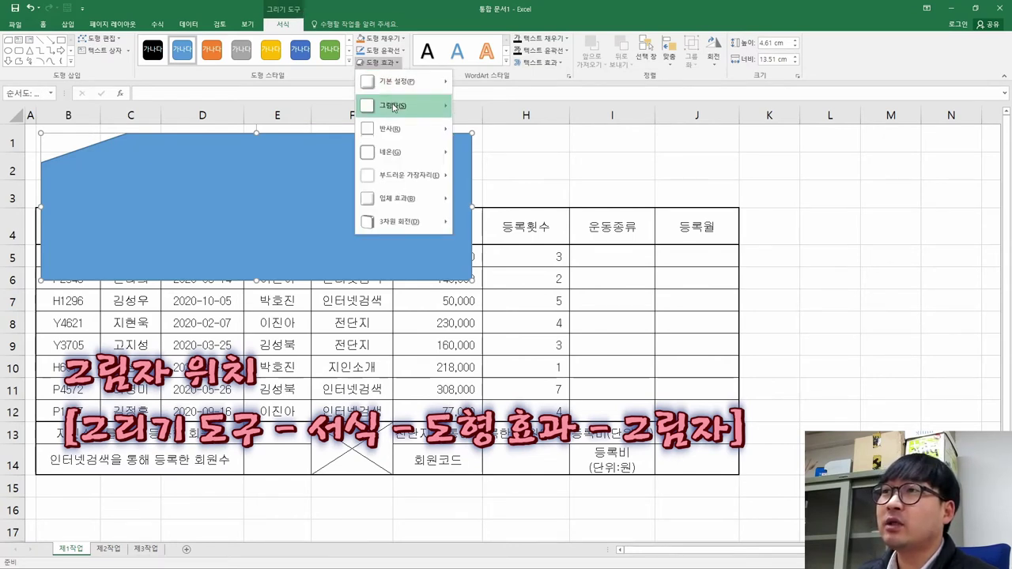
pyautogui.moveTo(394, 107)
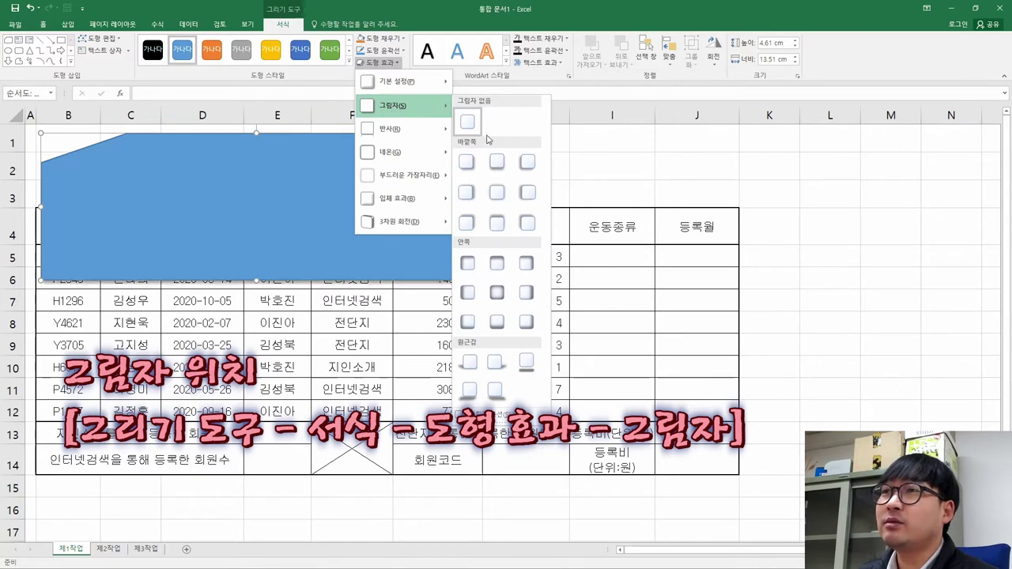
pyautogui.hotkey('alt', 'Tab')
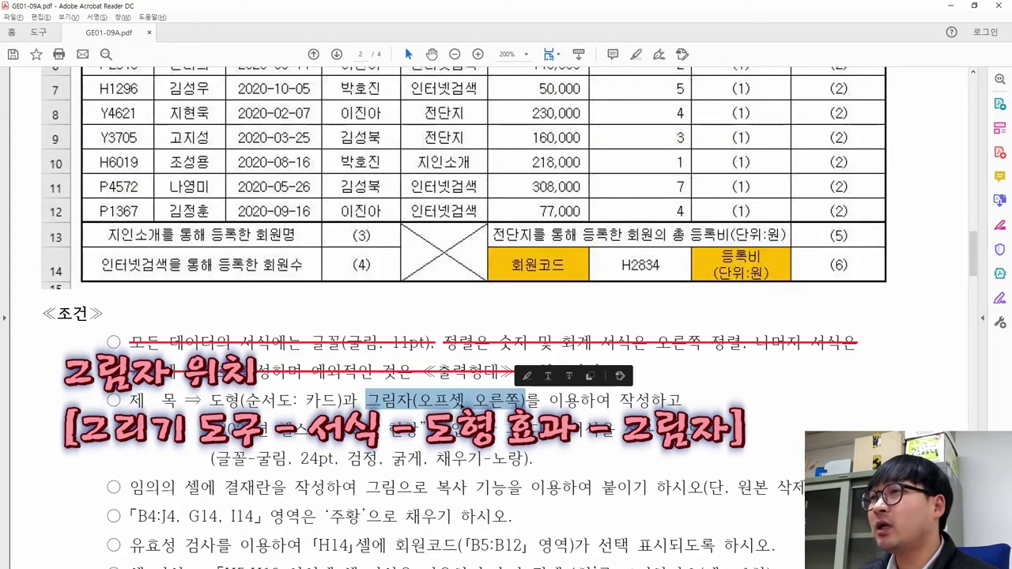
pyautogui.hotkey('alt', 'Tab')
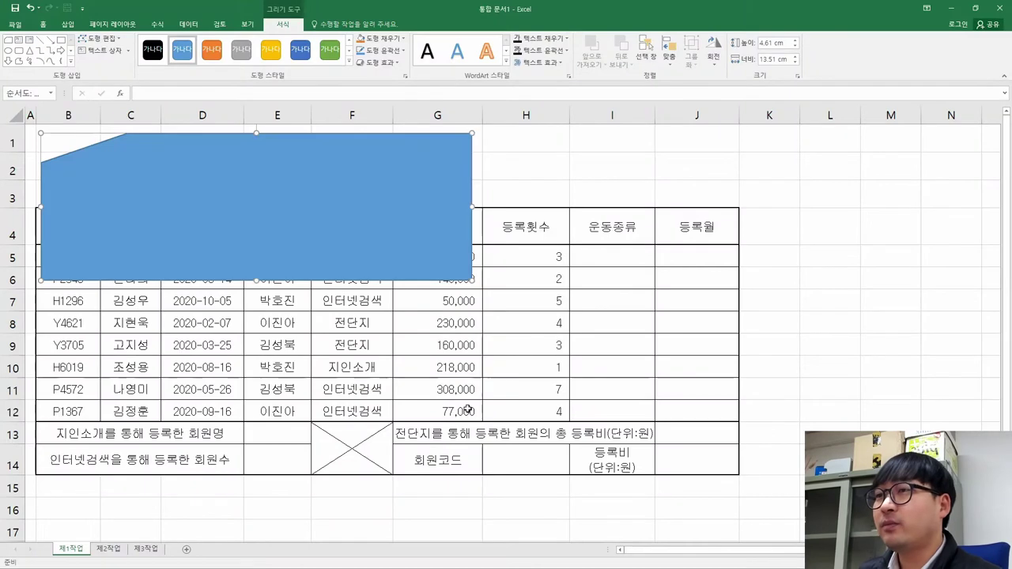
pyautogui.click(380, 62)
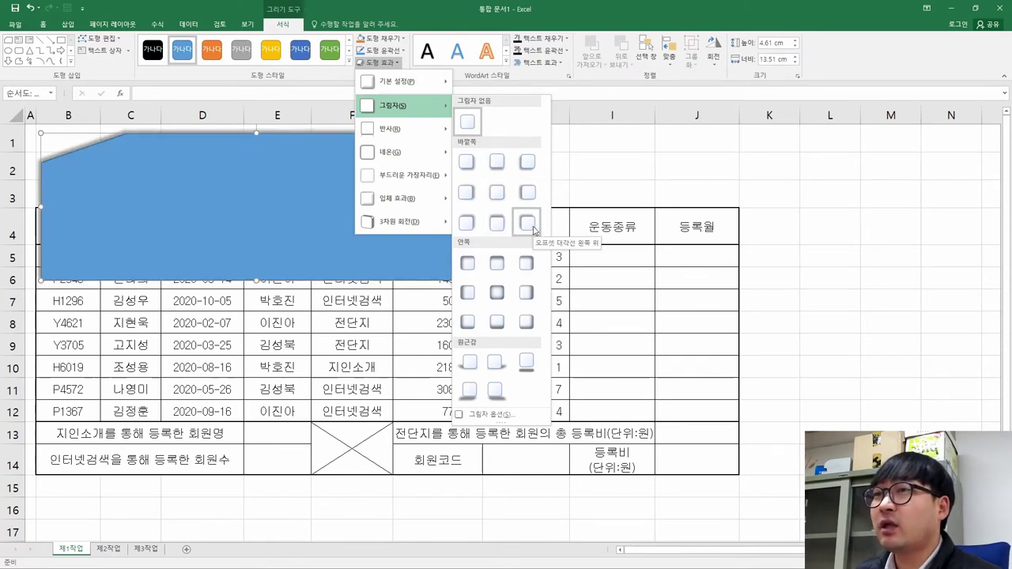
pyautogui.click(470, 193)
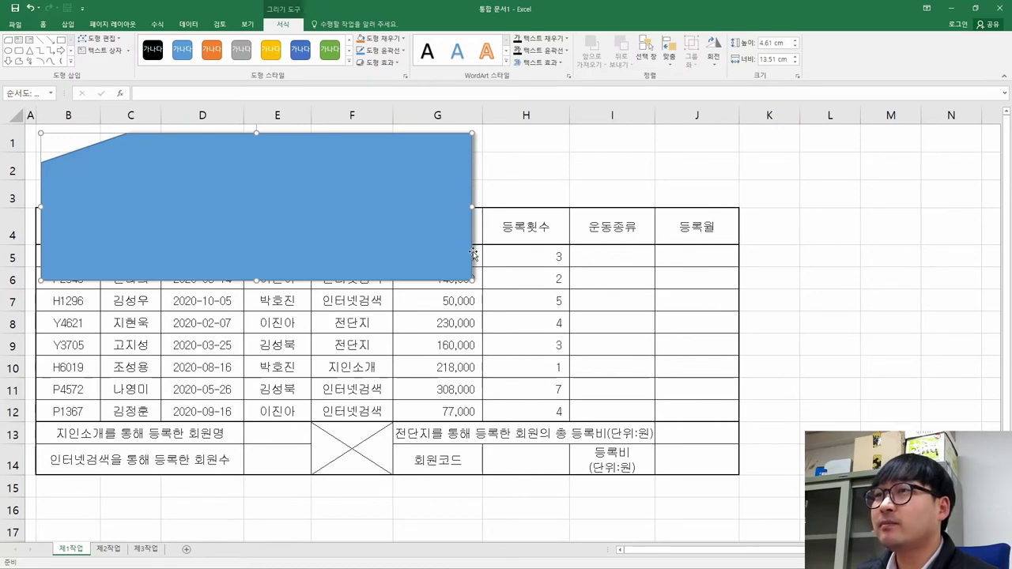
# Switch to the PDF and strike through the title condition's requirement for the card shape and offset-right shadow.
pyautogui.hotkey('alt', 'Tab')
pyautogui.moveTo(211, 400); pyautogui.dragTo(657, 400)
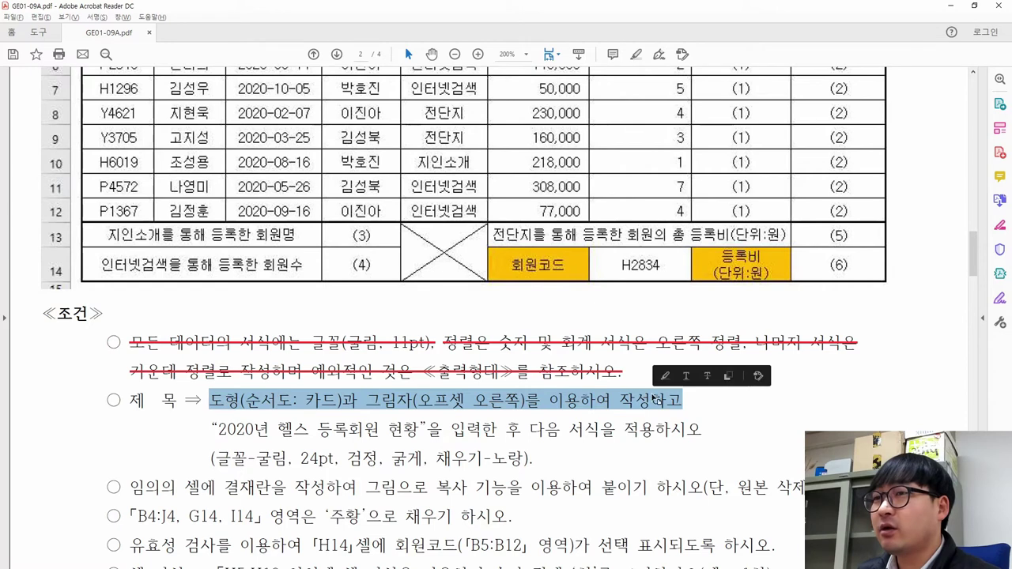
pyautogui.click(707, 376)
# Copy the title text 2020년 헬스 등록회원 현황 from the title condition in the PDF.
pyautogui.moveTo(212, 428); pyautogui.dragTo(308, 428)
pyautogui.click(214, 428)
pyautogui.moveTo(220, 429); pyautogui.dragTo(317, 431)
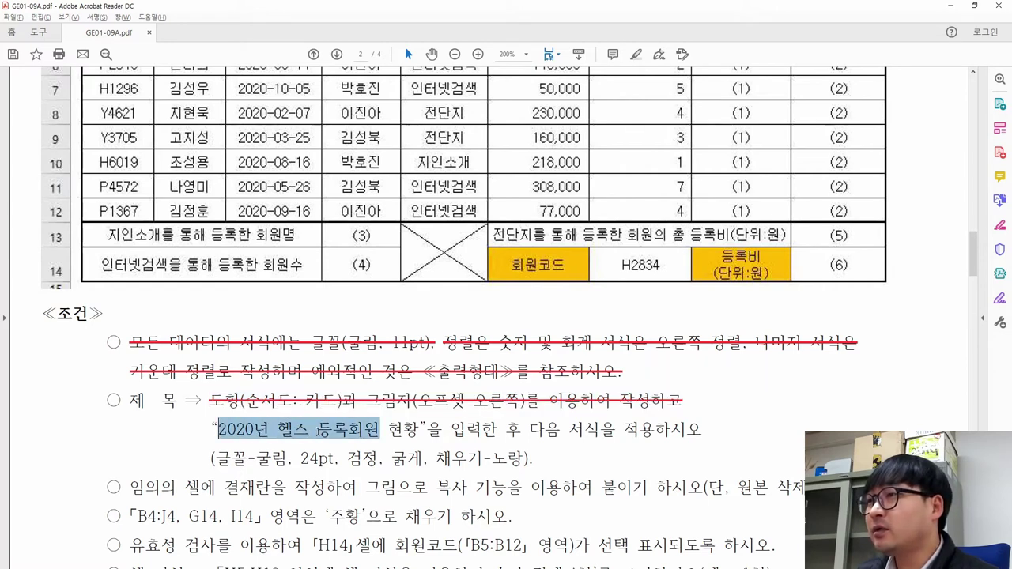
pyautogui.moveTo(379, 431); pyautogui.dragTo(421, 429)
pyautogui.hotkey('ctrl', 'c')
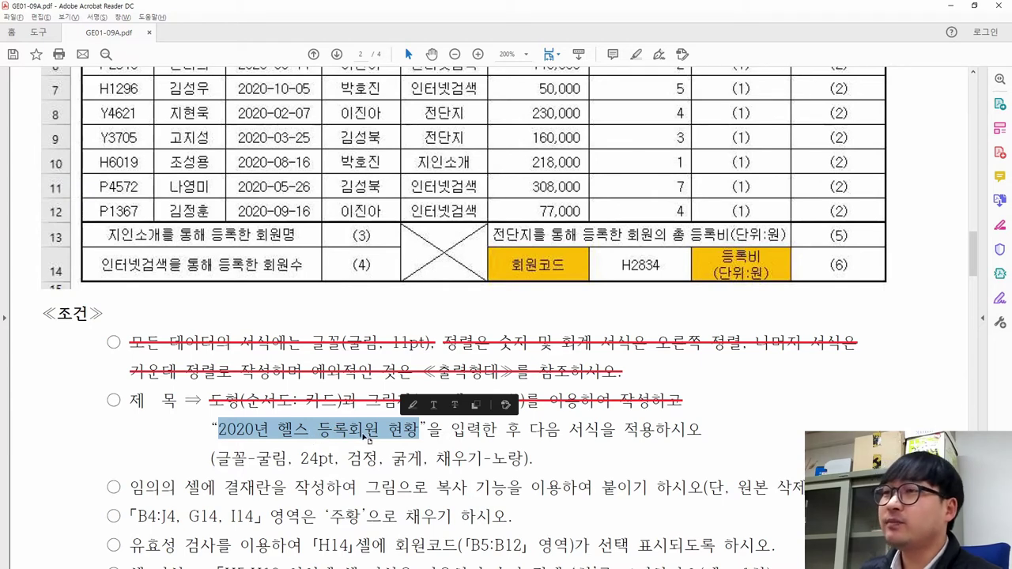
# Switch to Excel and paste the copied title 2020년 헬스 등록회원 현황 as the card shape's text, leaving the whole shape selected.
pyautogui.hotkey('alt', 'Tab')
pyautogui.rightClick(217, 206)
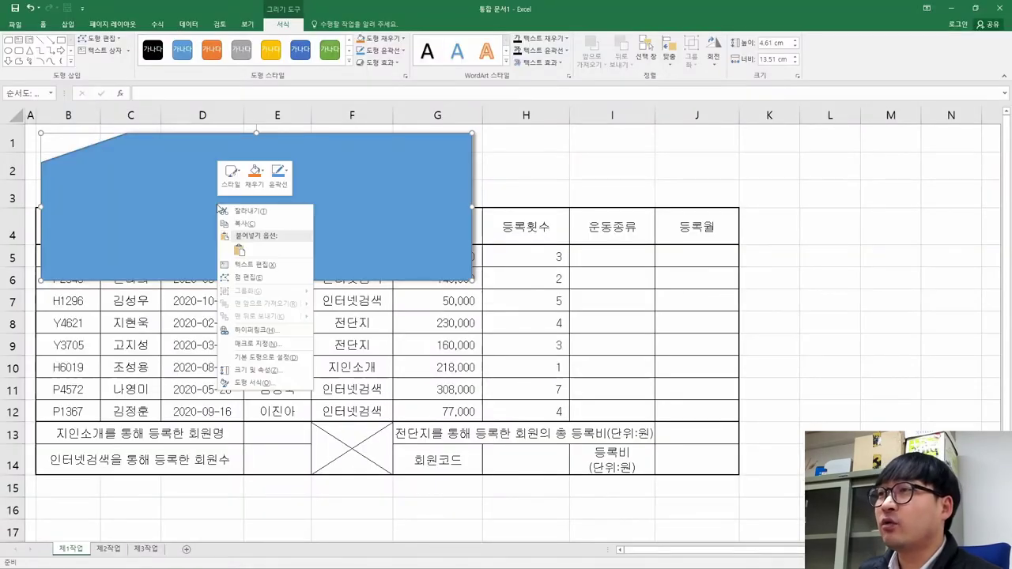
pyautogui.click(261, 267)
pyautogui.write('ㄴㅇㅁㄴㅇㄹㄴㅇㅇㄹㄴㄹ')
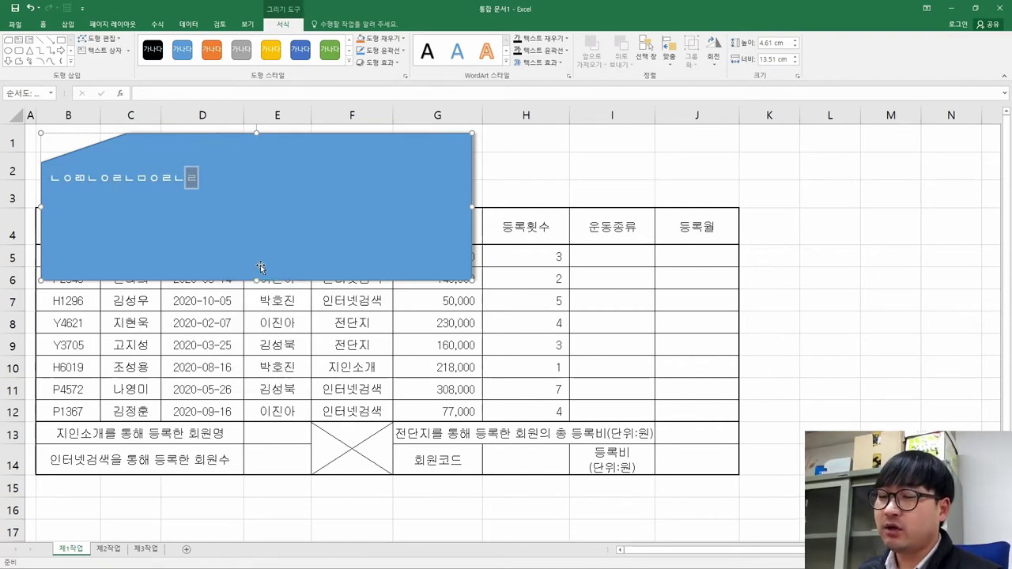
pyautogui.hotkey('ctrl', 'a')
pyautogui.hotkey('ctrl', 'v')
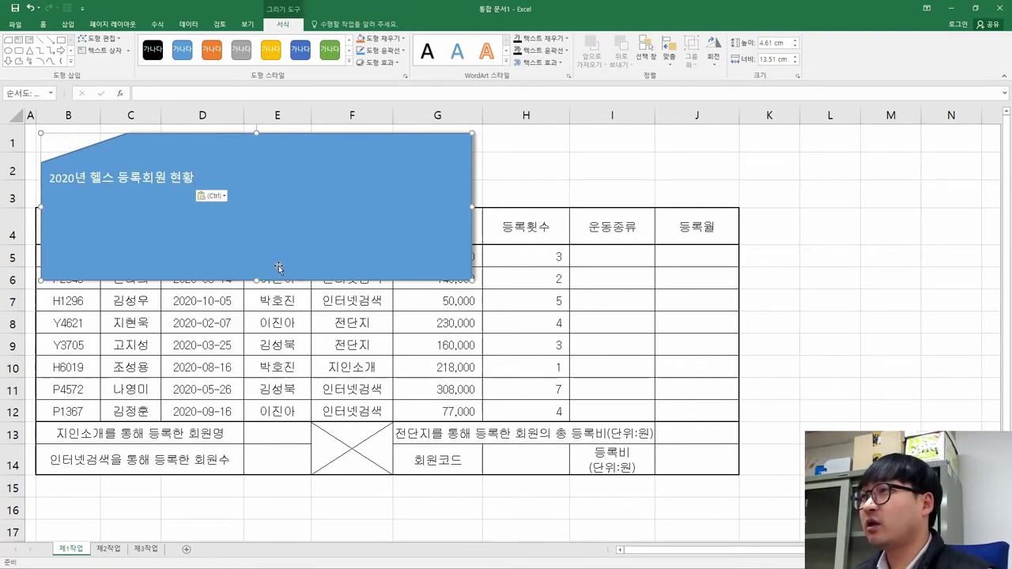
pyautogui.press('Escape')
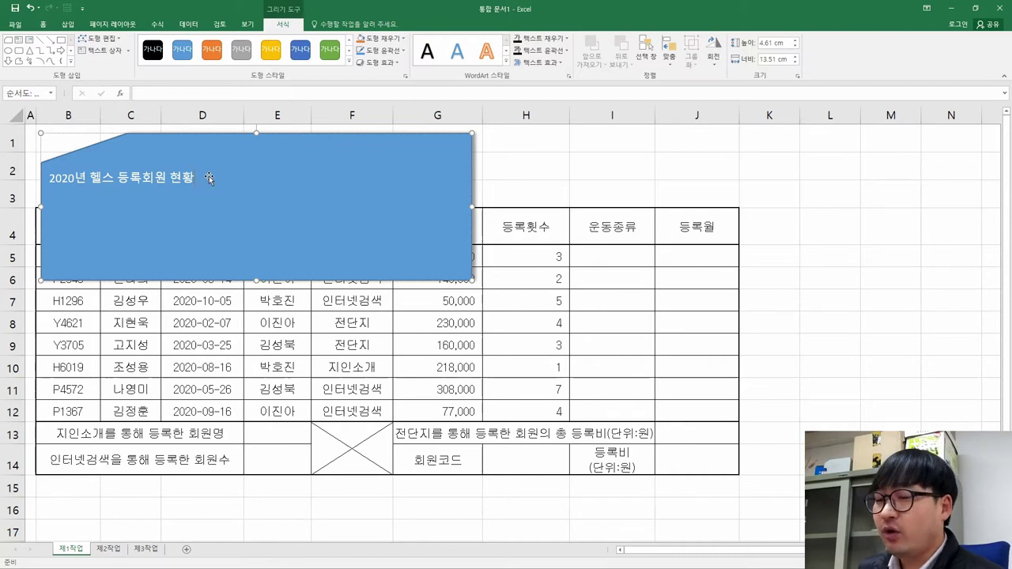
pyautogui.click(56, 207)
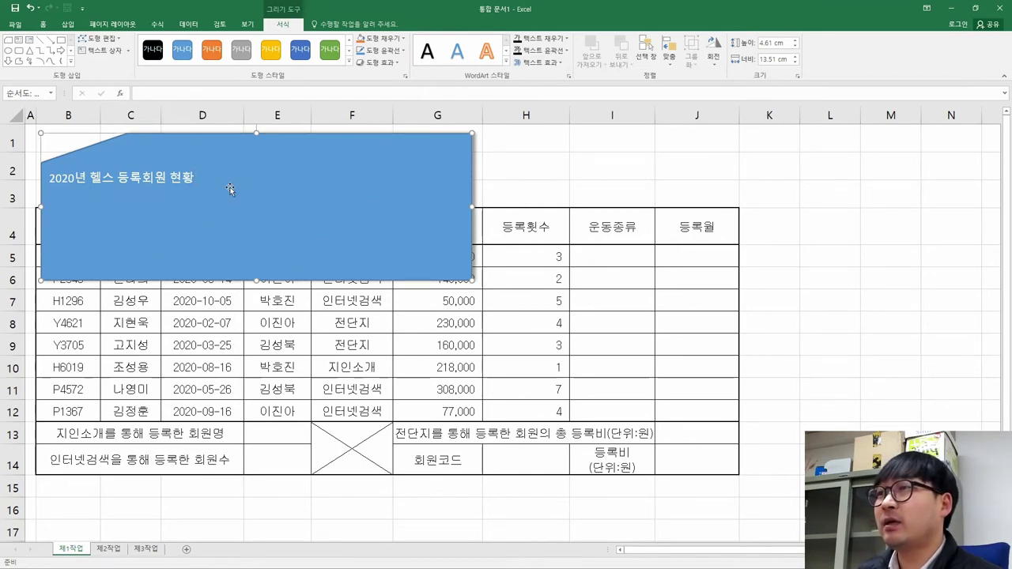
# Switch to the PDF and strike through the requirement to enter the title text and apply the following formatting.
pyautogui.hotkey('alt', 'Tab')
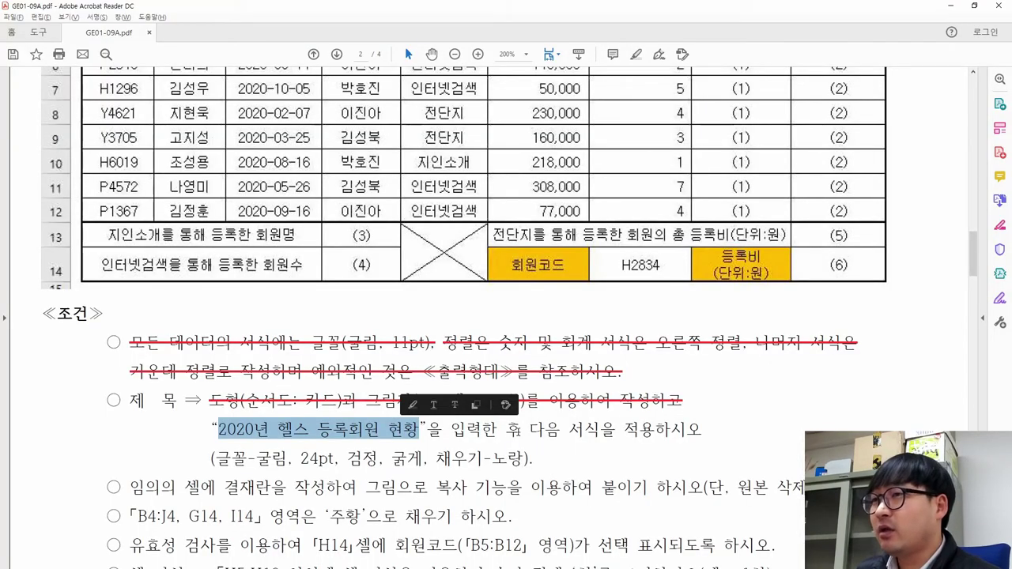
pyautogui.moveTo(211, 429); pyautogui.dragTo(702, 430)
pyautogui.click(746, 404)
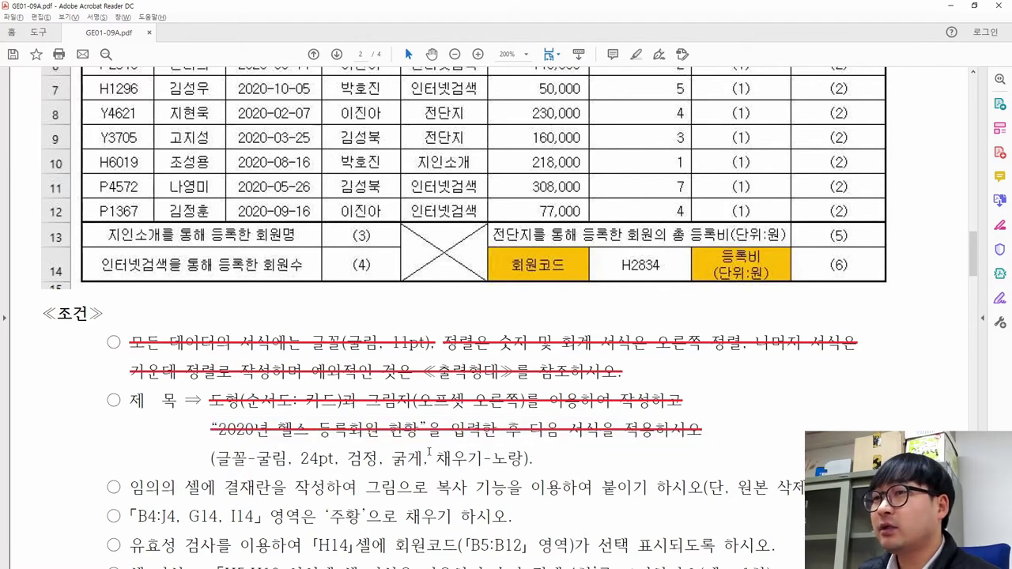
# Highlight the font and size requirement in the PDF, and set the card shape's text font to 굴림 in Excel.
pyautogui.moveTo(211, 458); pyautogui.dragTo(330, 462)
pyautogui.hotkey('alt', 'Tab')
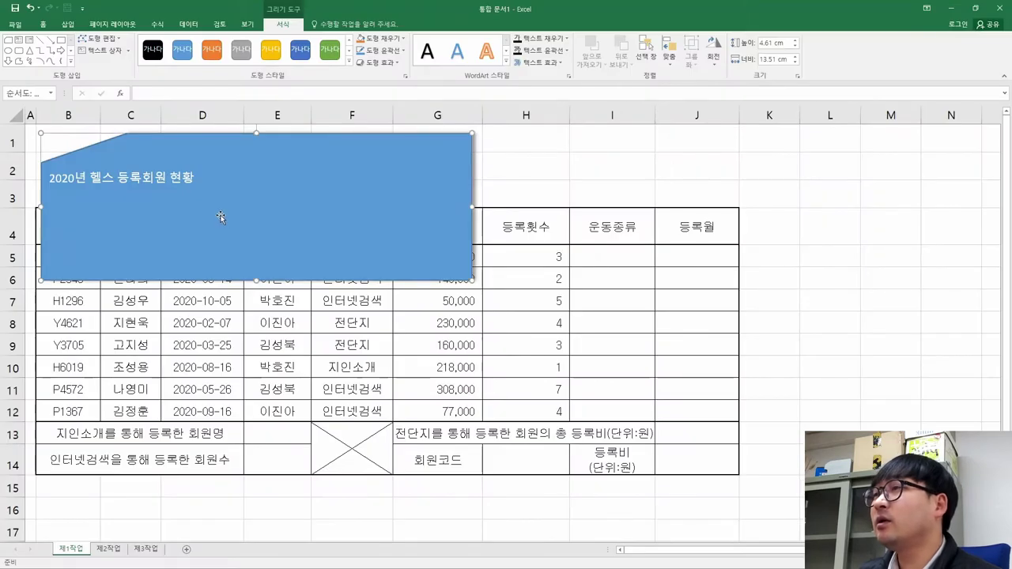
pyautogui.click(47, 27)
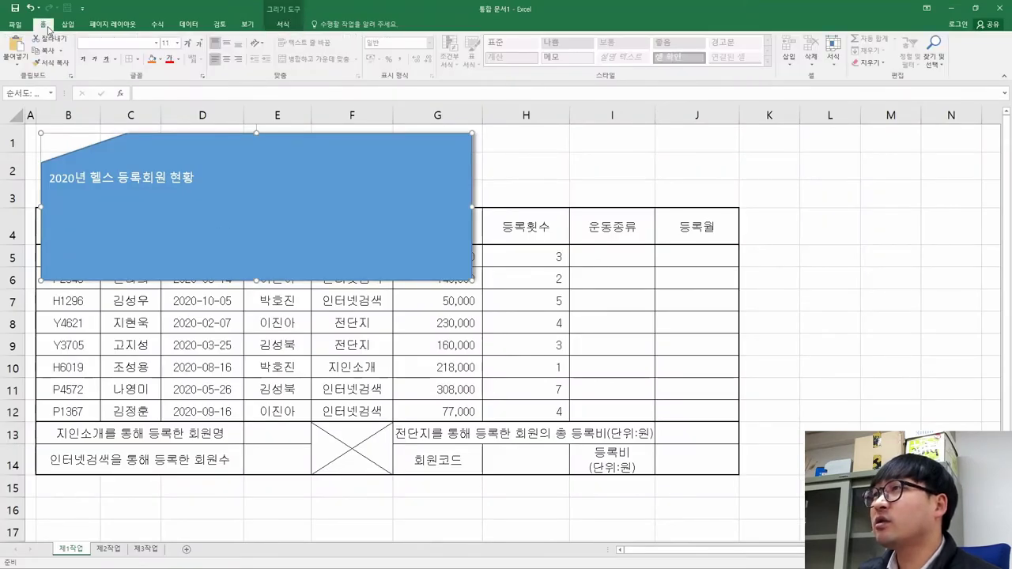
pyautogui.click(93, 40)
pyautogui.write('ㄱ')
pyautogui.write('림')
pyautogui.press('Return')
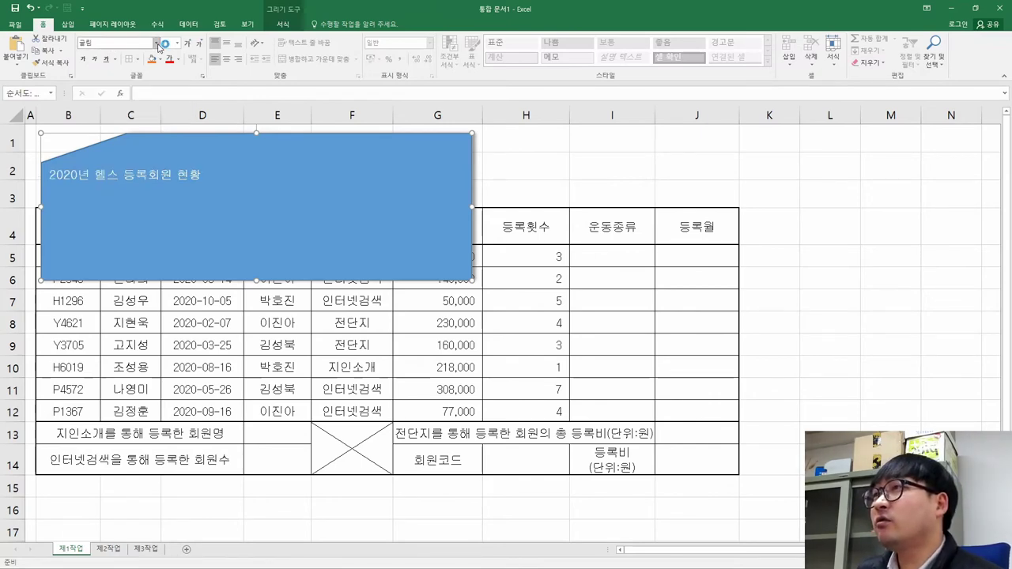
# Check the required font size in the PDF and set the card shape's text size to 24 in Excel.
pyautogui.hotkey('alt', 'Tab')
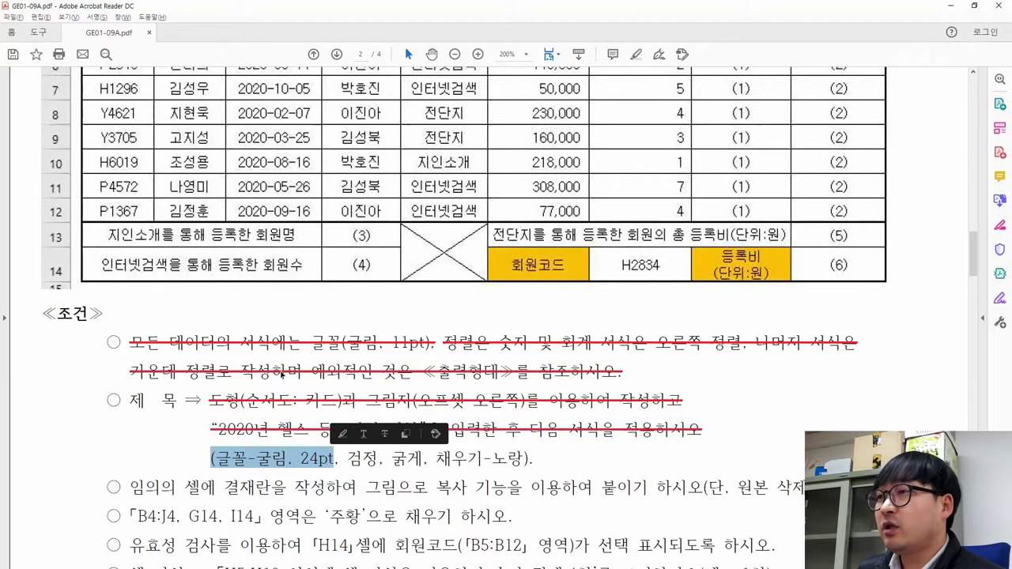
pyautogui.hotkey('alt', 'Tab')
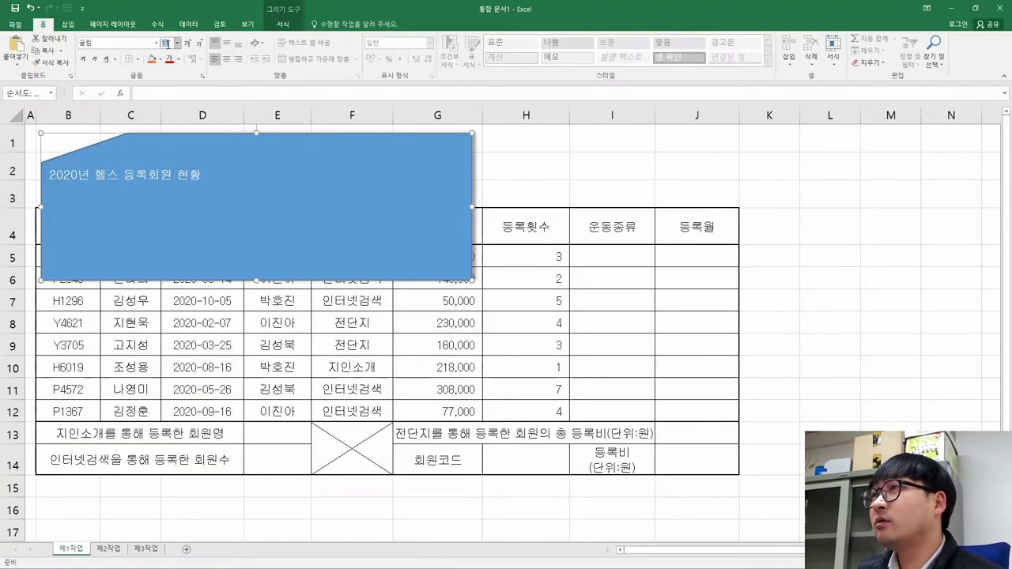
pyautogui.write('30')
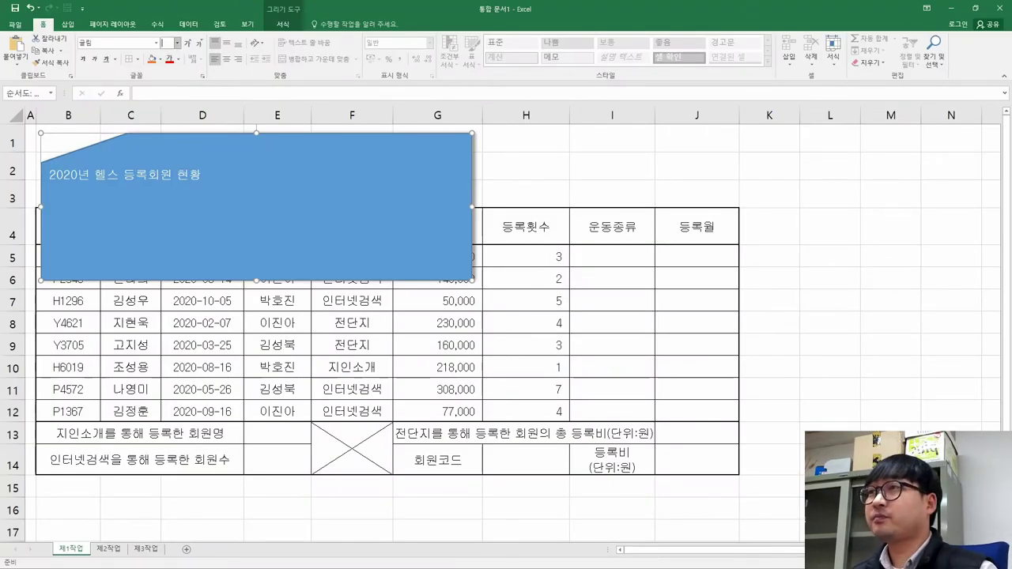
pyautogui.press('Return')
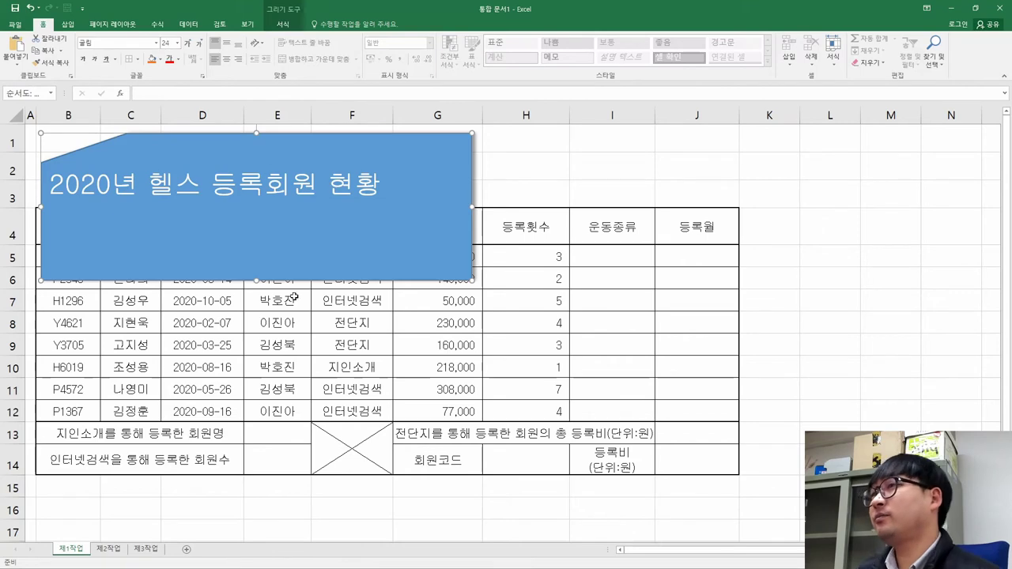
# Check the required text color and style in the PDF, and make the card shape's title black and bold in Excel.
pyautogui.hotkey('alt', 'Tab')
pyautogui.click(357, 463)
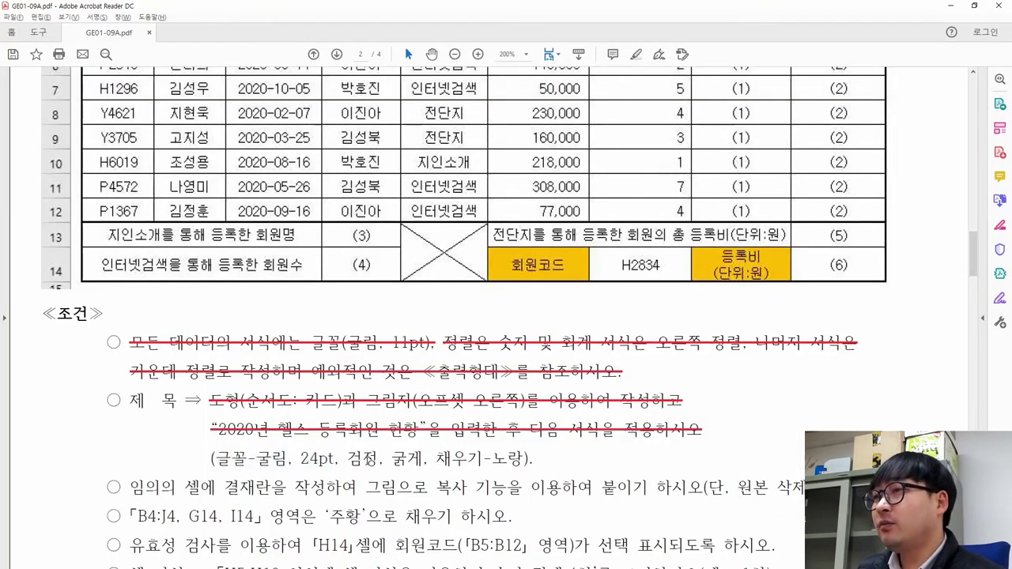
pyautogui.hotkey('alt', 'Tab')
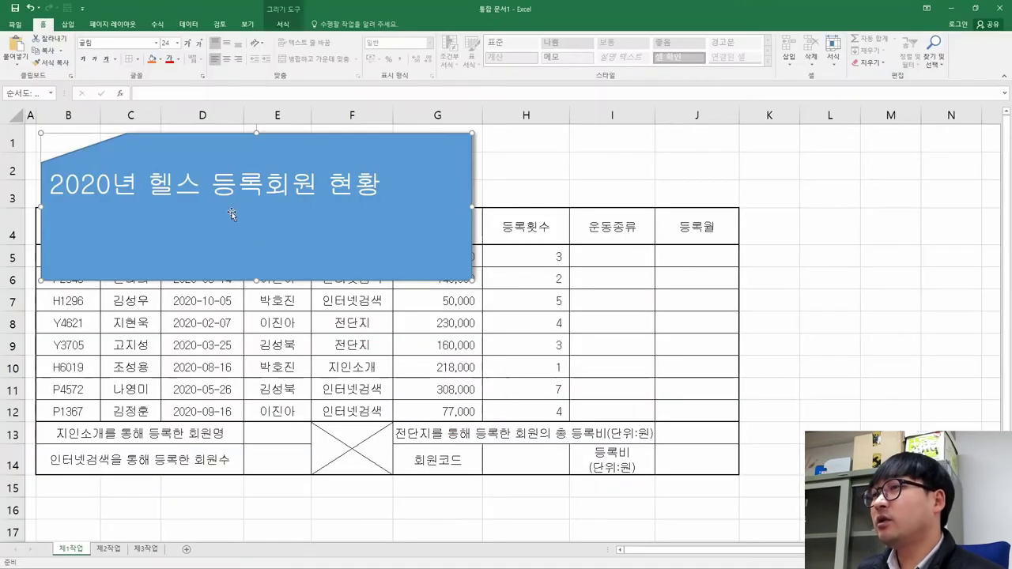
pyautogui.click(178, 62)
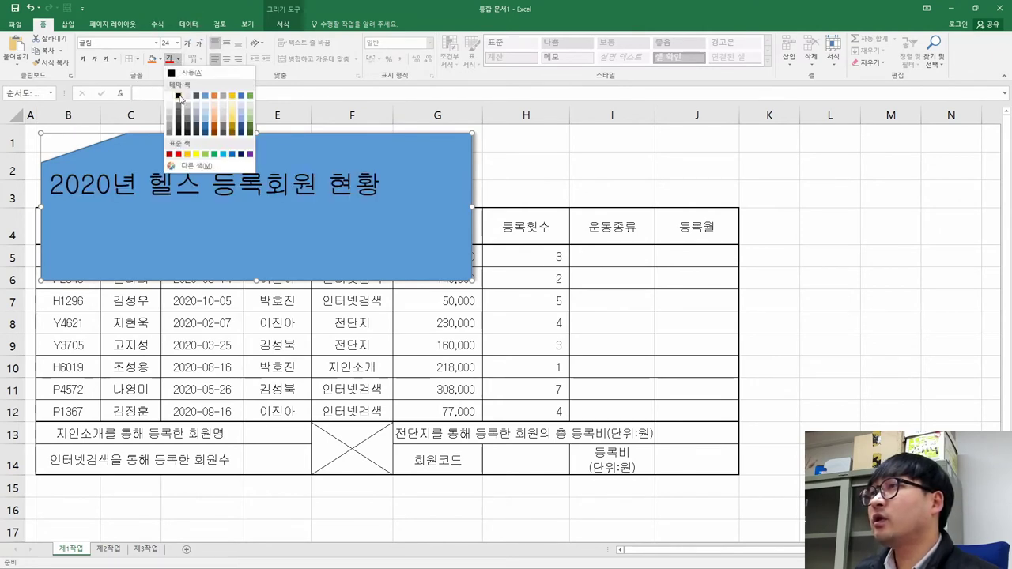
pyautogui.click(178, 96)
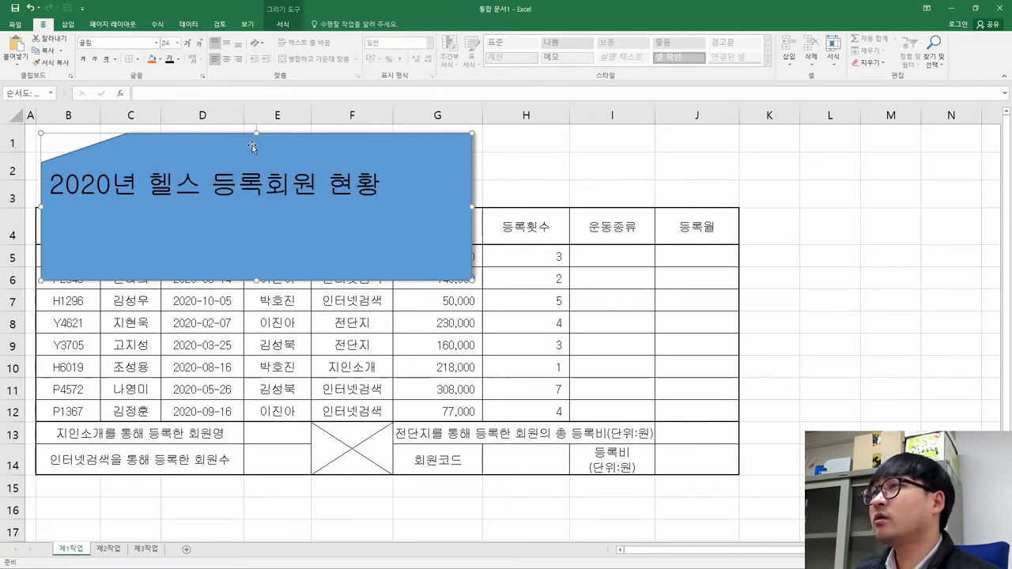
pyautogui.hotkey('alt', 'Tab')
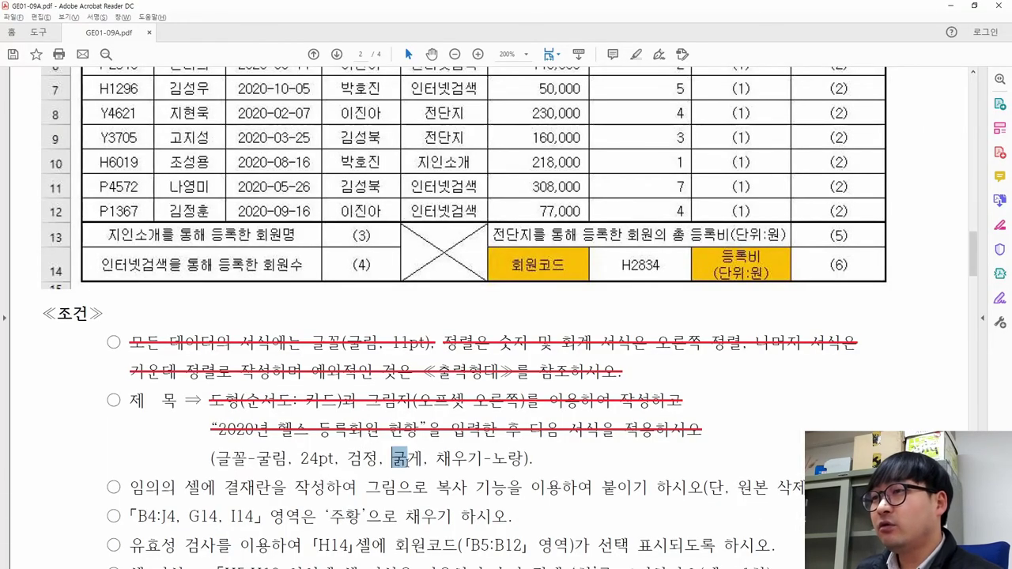
pyautogui.hotkey('alt', 'Tab')
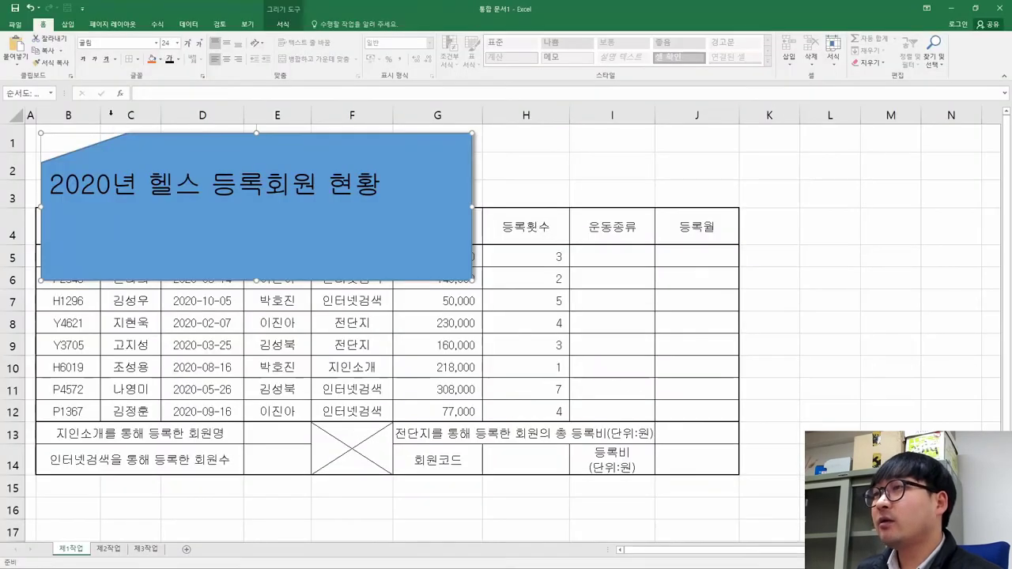
pyautogui.click(85, 61)
# Check the fill requirement in the PDF and fill the card shape with the standard color yellow (노랑) in Excel.
pyautogui.hotkey('alt', 'Tab')
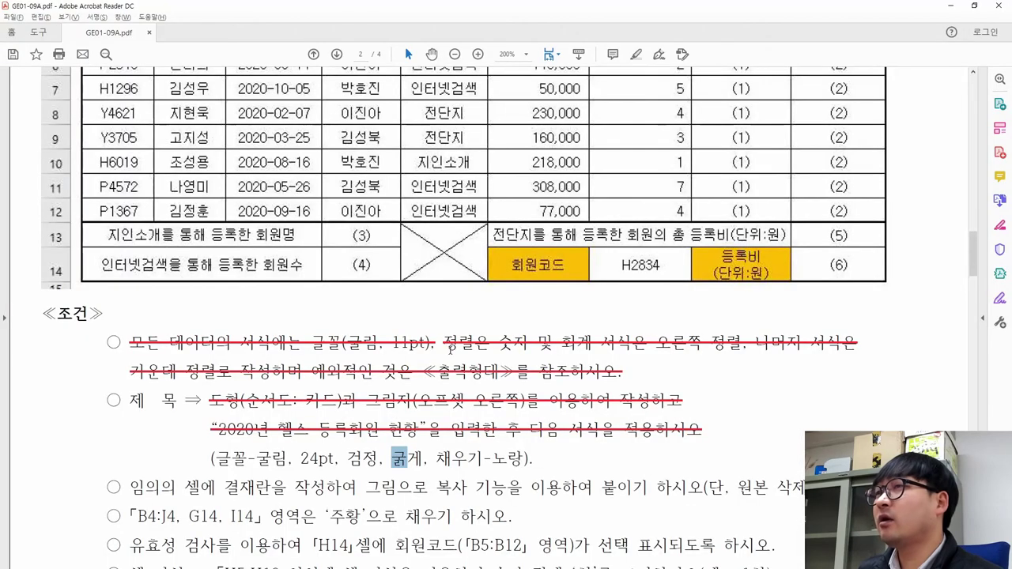
pyautogui.moveTo(437, 458); pyautogui.dragTo(524, 460)
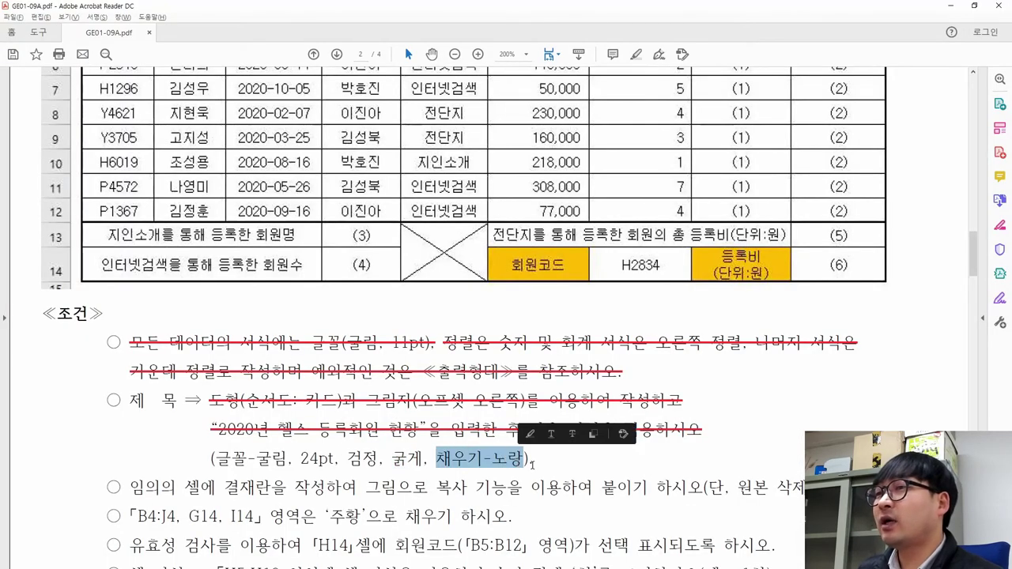
pyautogui.hotkey('alt', 'Tab')
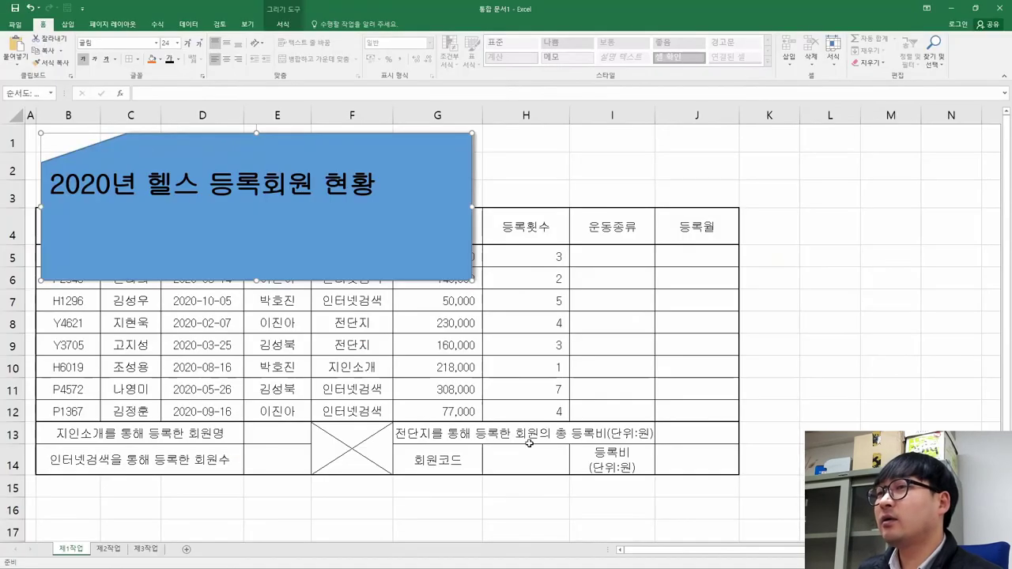
pyautogui.click(160, 59)
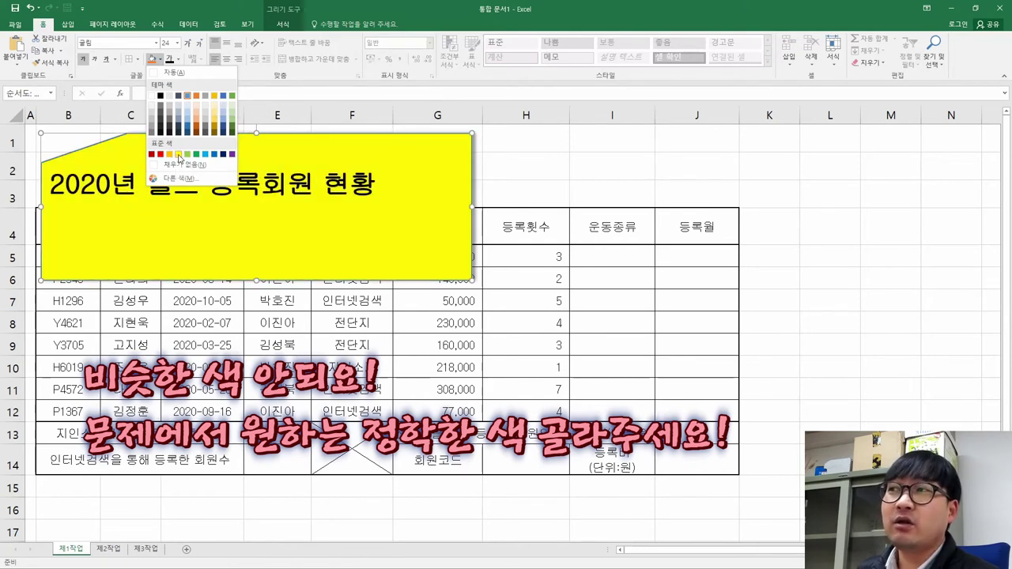
pyautogui.click(177, 155)
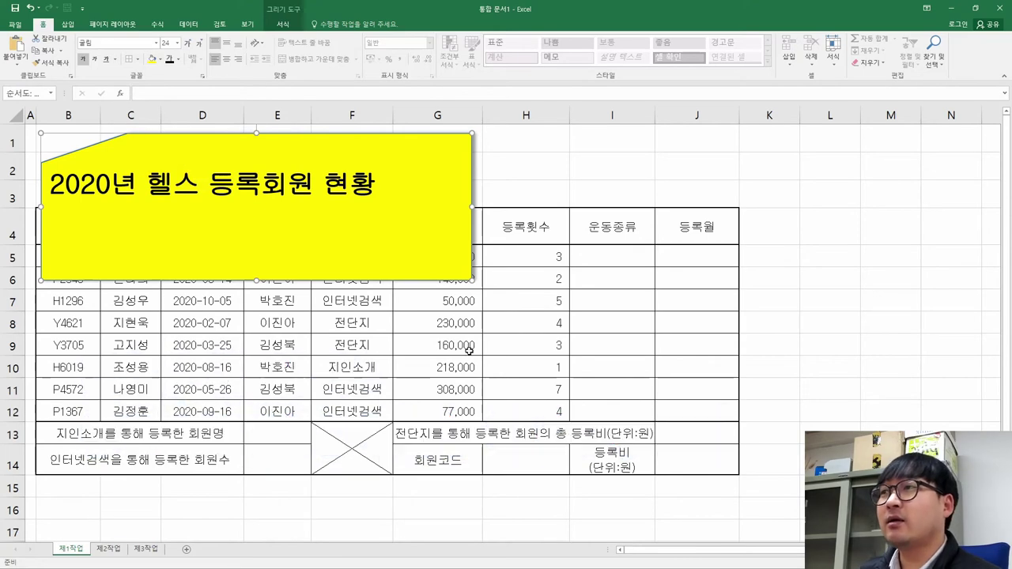
# Switch to the PDF and strike through the title formatting line listing font, size, color, bold and fill.
pyautogui.hotkey('alt', 'Tab')
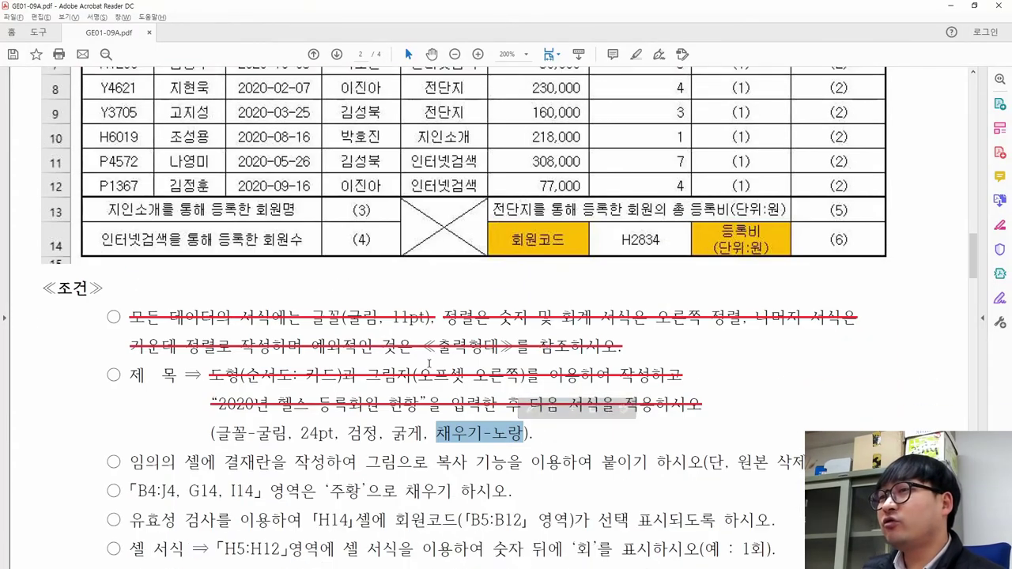
pyautogui.moveTo(203, 434); pyautogui.dragTo(566, 434)
pyautogui.click(619, 408)
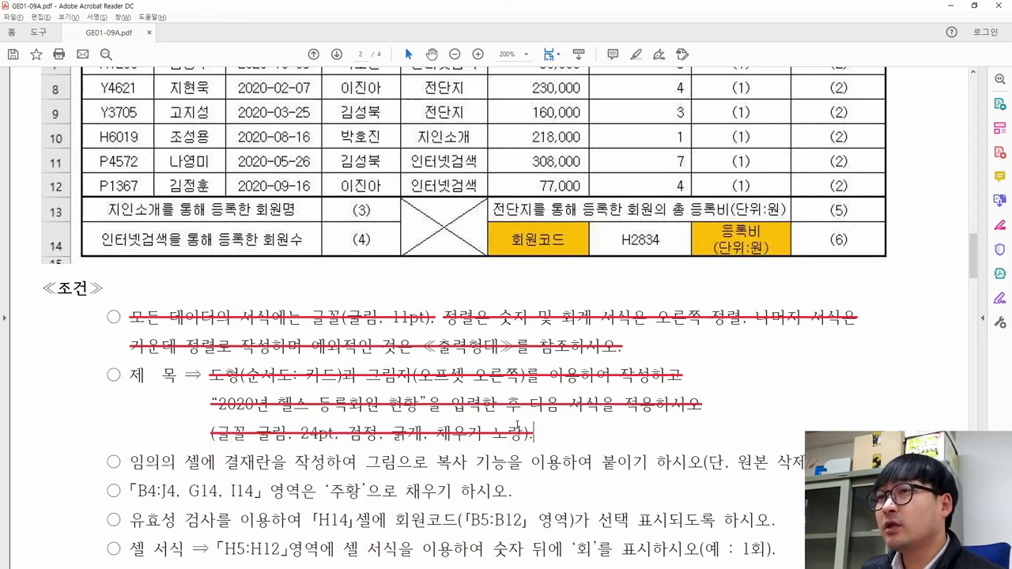
# Check the title's alignment in the PDF sample and center the card shape's text horizontally and vertically in Excel.
pyautogui.scroll(10, 586, 429)
pyautogui.hotkey('alt', 'Tab')
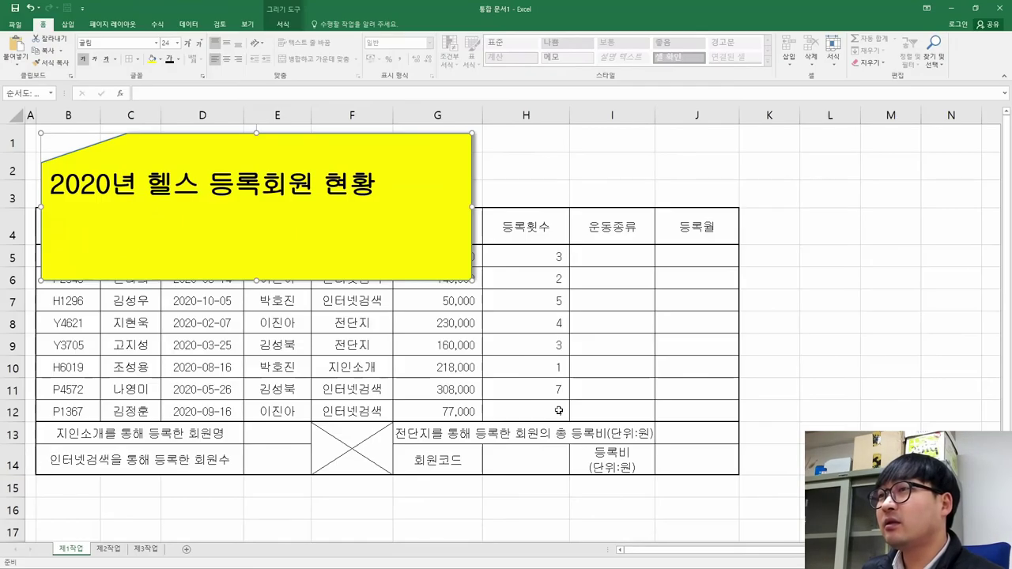
pyautogui.hotkey('alt', 'Tab')
pyautogui.hotkey('alt', 'Tab')
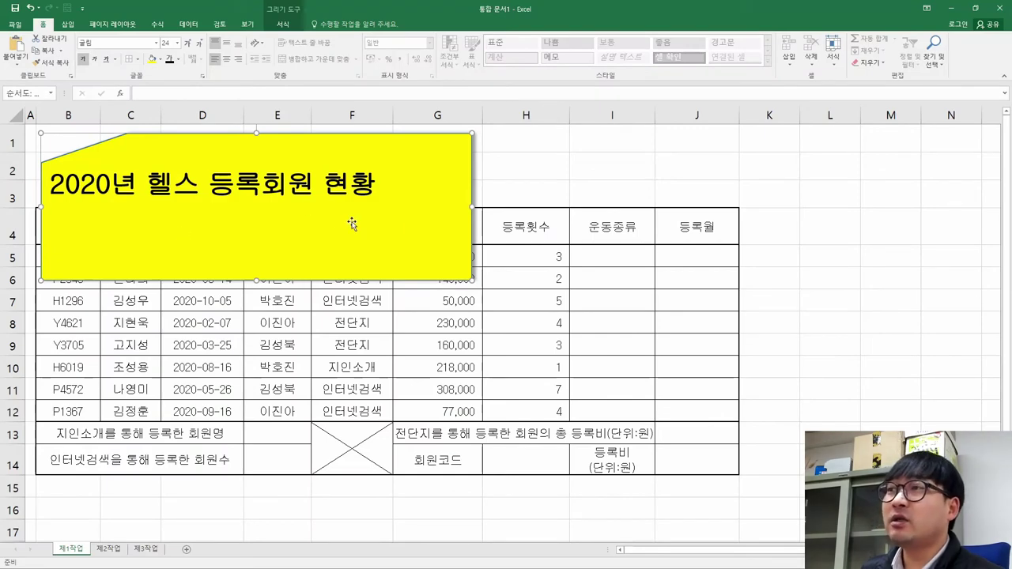
pyautogui.hotkey('alt', 'Tab')
pyautogui.moveTo(131, 233); pyautogui.dragTo(525, 237)
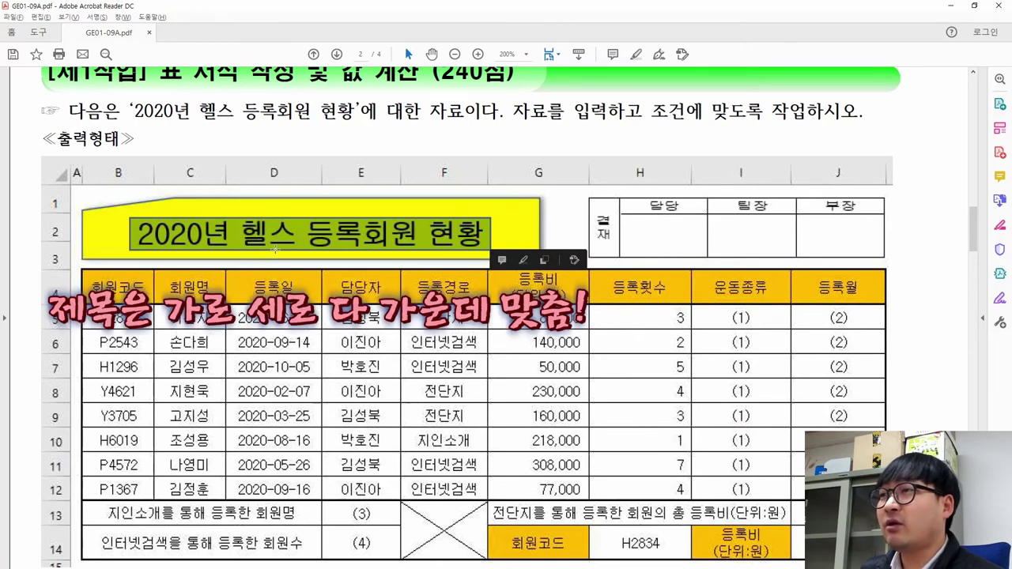
pyautogui.hotkey('alt', 'Tab')
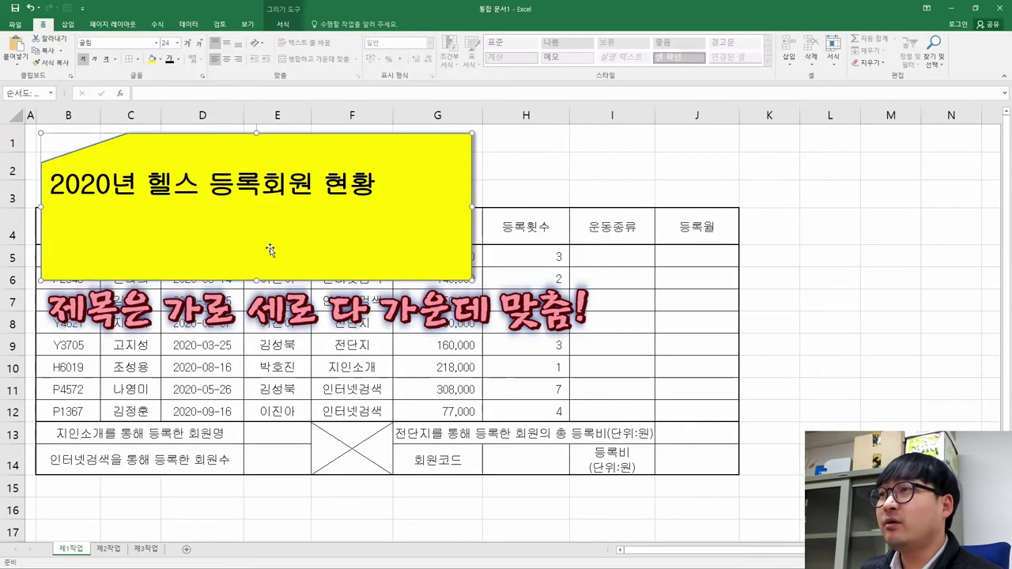
pyautogui.click(227, 61)
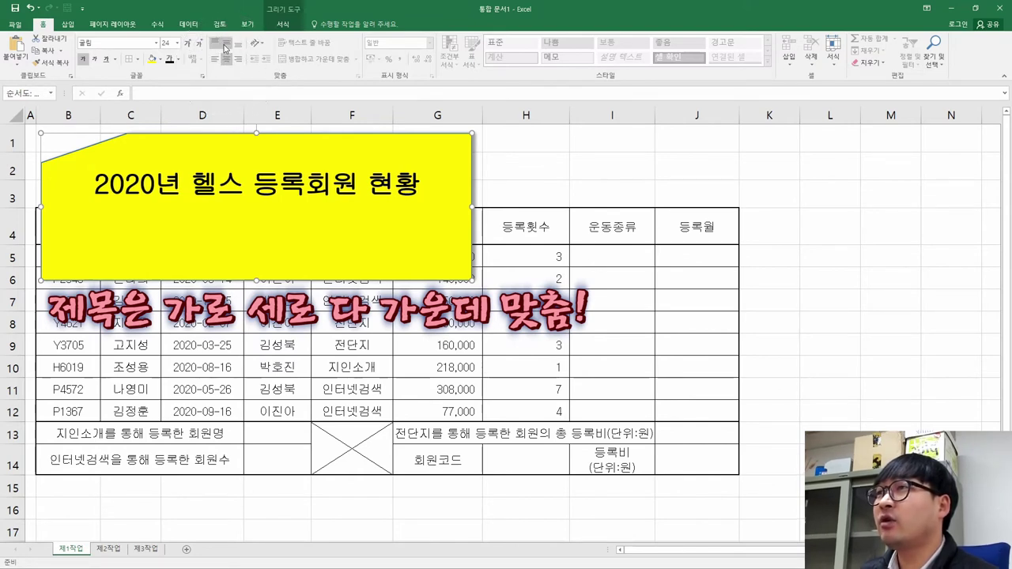
pyautogui.click(226, 45)
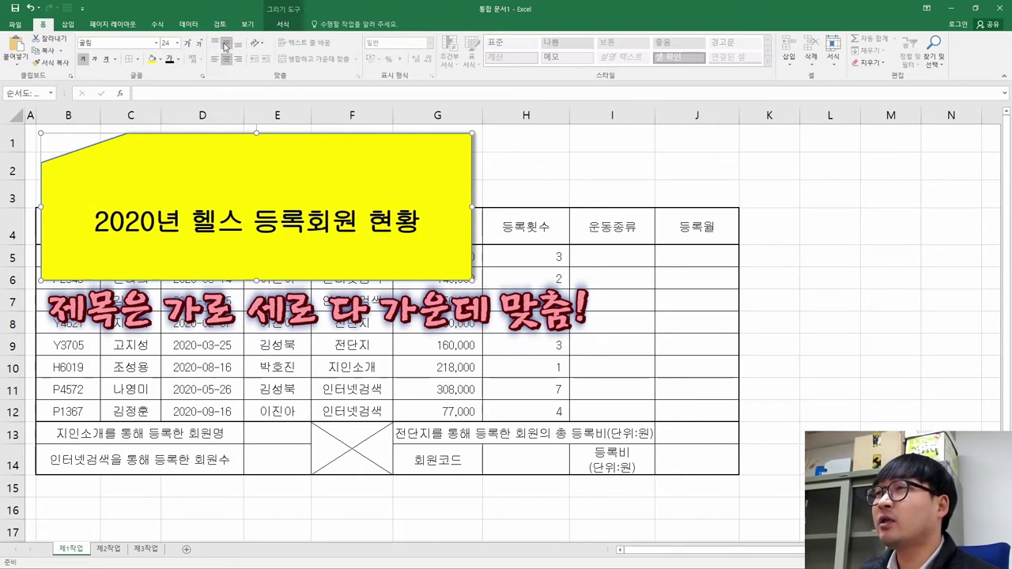
# Check the title's position in the PDF sample and move the card shape in Excel to the left edge of column B.
pyautogui.hotkey('alt', 'Tab')
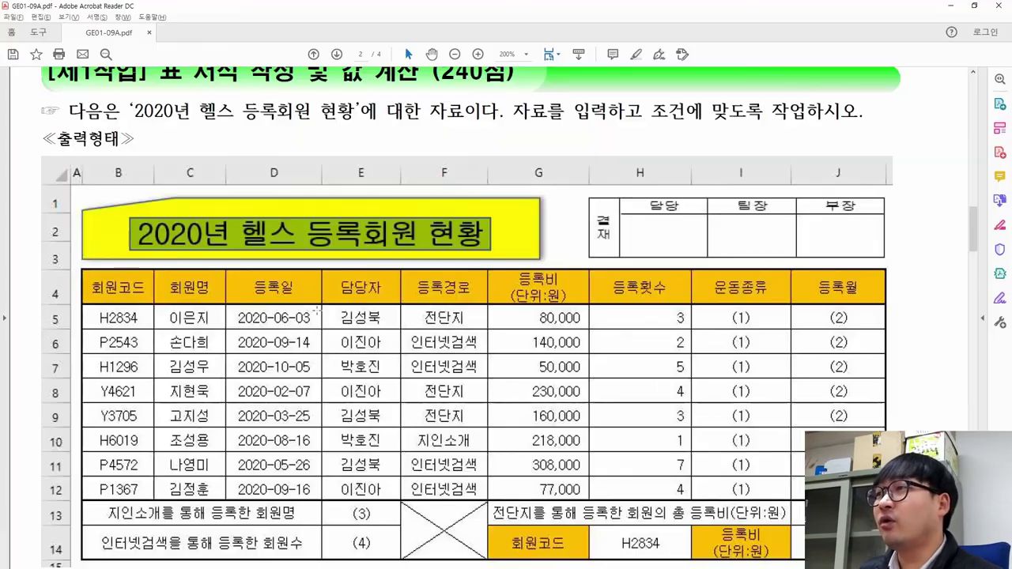
pyautogui.moveTo(82, 190); pyautogui.dragTo(644, 286)
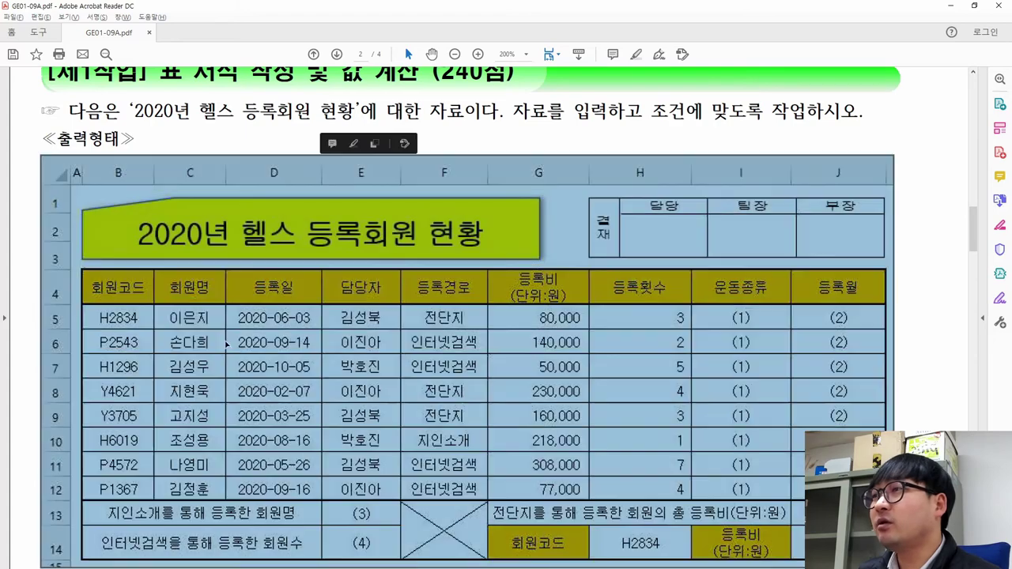
pyautogui.click(72, 255)
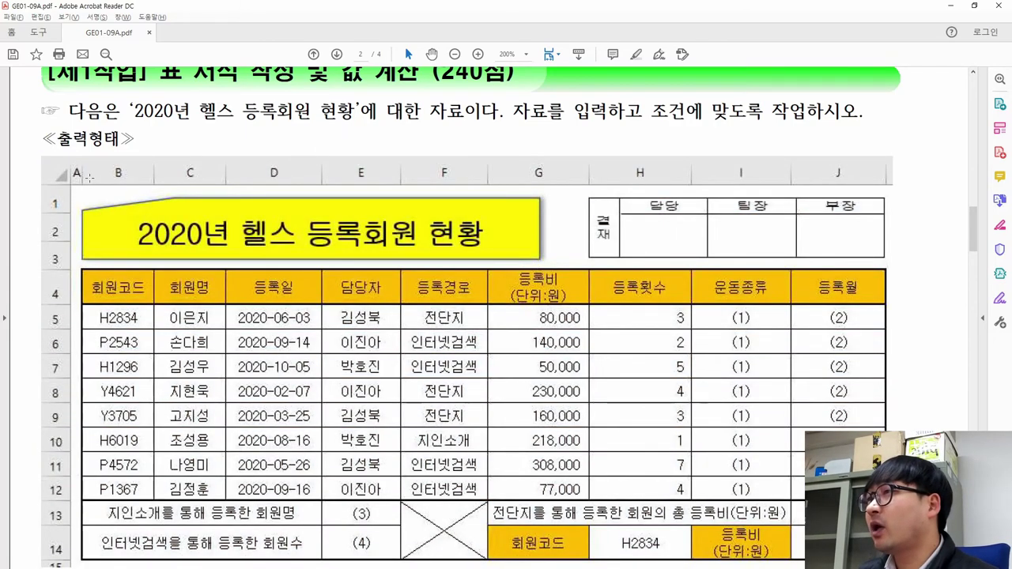
pyautogui.hotkey('alt', 'Tab')
pyautogui.moveTo(81, 186); pyautogui.dragTo(79, 187)
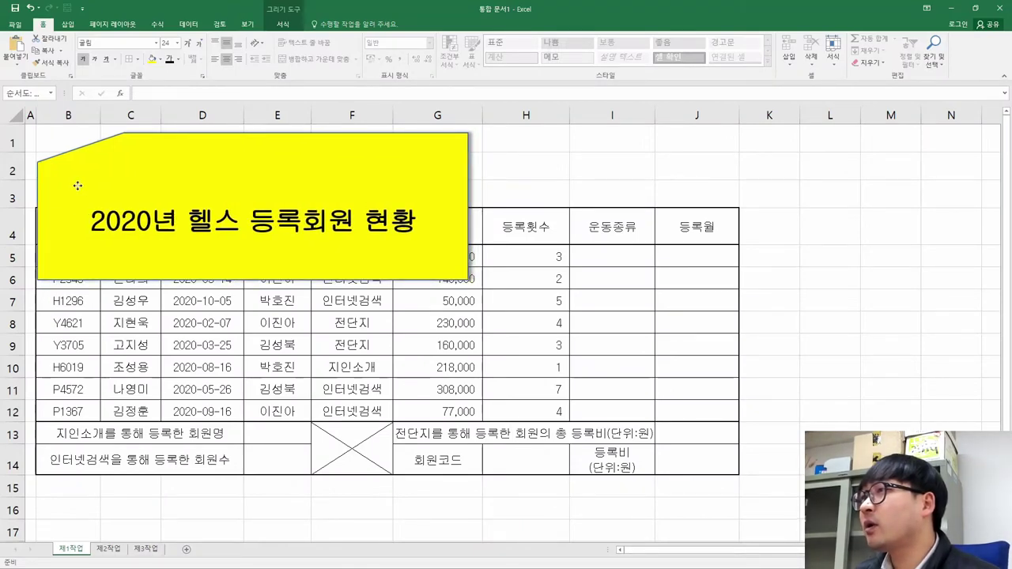
# Compare the title's width with the PDF sample and narrow the card shape so it ends around the middle of column G.
pyautogui.hotkey('alt', 'Tab')
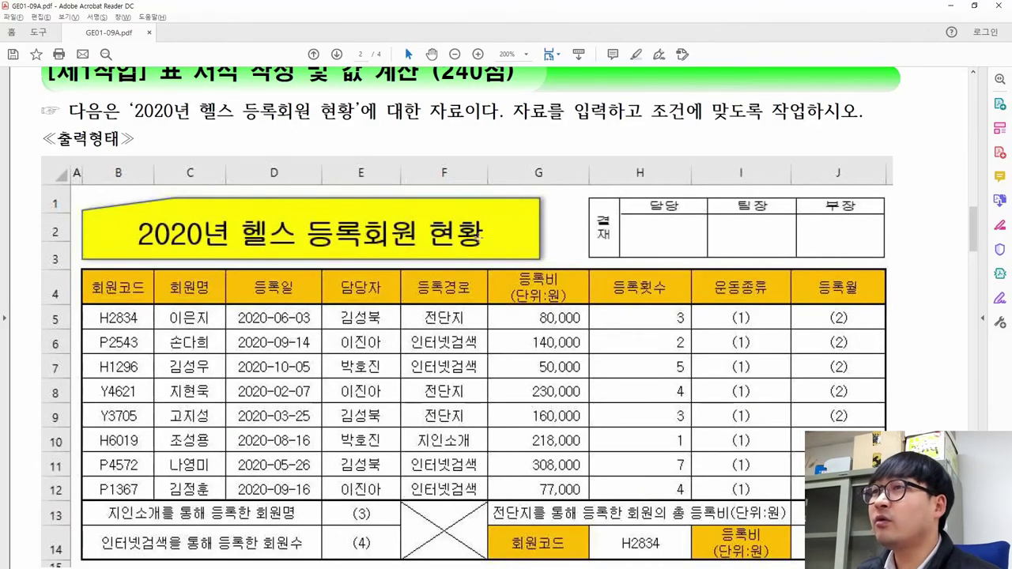
pyautogui.hotkey('alt', 'Tab')
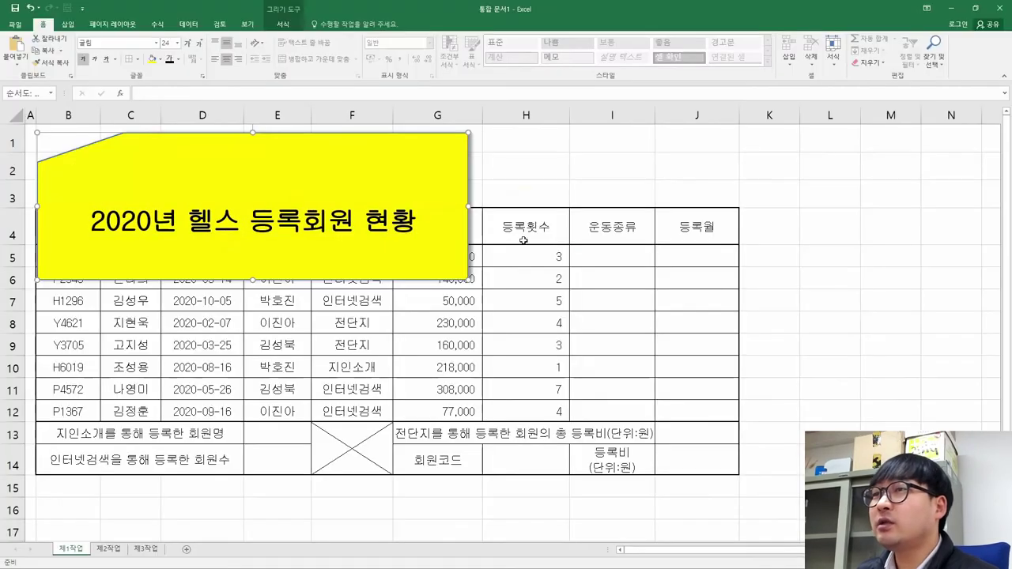
pyautogui.moveTo(467, 207); pyautogui.dragTo(439, 207)
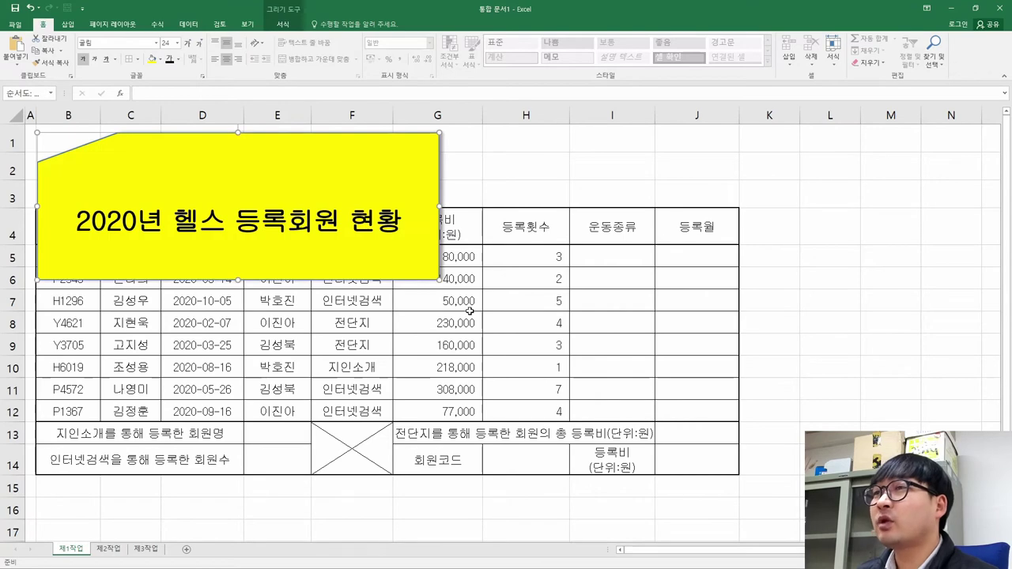
pyautogui.hotkey('alt', 'Tab')
pyautogui.hotkey('alt', 'Tab')
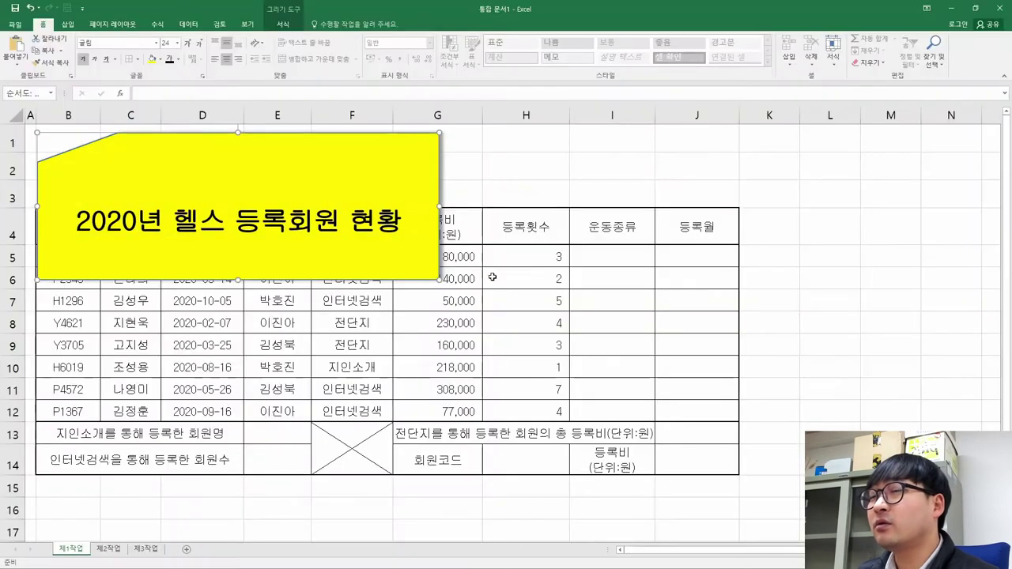
# Check the title's height in the PDF sample, shrink the card shape to fit within rows 1 to 3, and deselect it.
pyautogui.hotkey('alt', 'Tab')
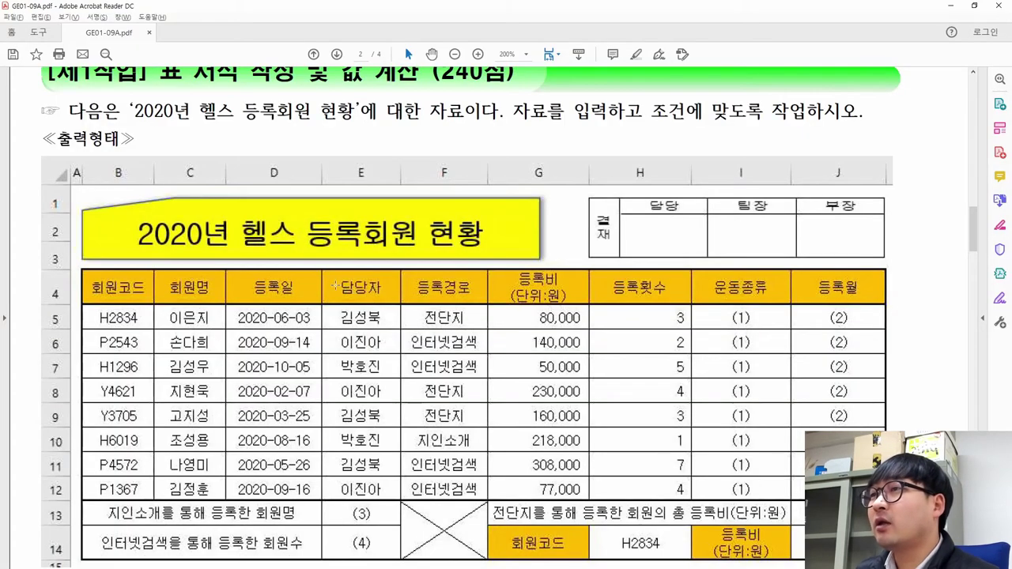
pyautogui.hotkey('alt', 'Tab')
pyautogui.moveTo(236, 279); pyautogui.dragTo(231, 200)
pyautogui.hotkey('alt', 'Tab')
pyautogui.hotkey('alt', 'Tab')
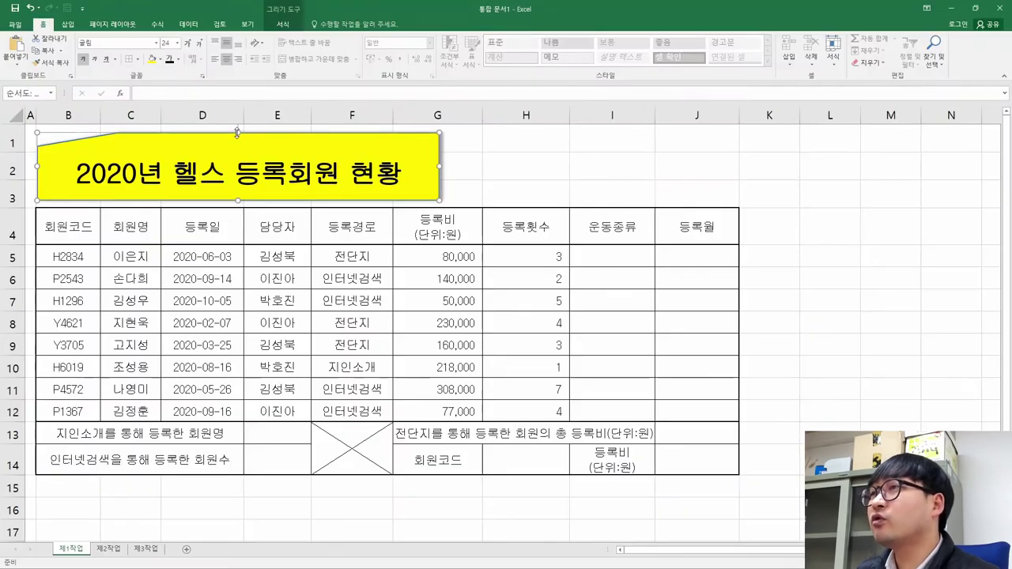
pyautogui.press('Escape')
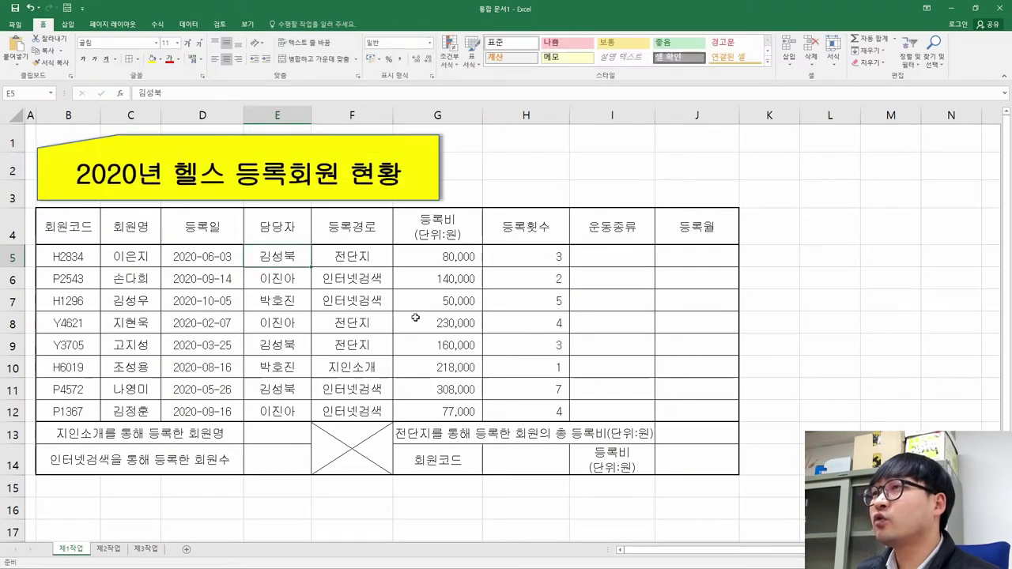
# Compare the finished card-shaped title in Excel with the one in the PDF sample.
pyautogui.hotkey('alt', 'Tab')
pyautogui.hotkey('alt', 'Tab')
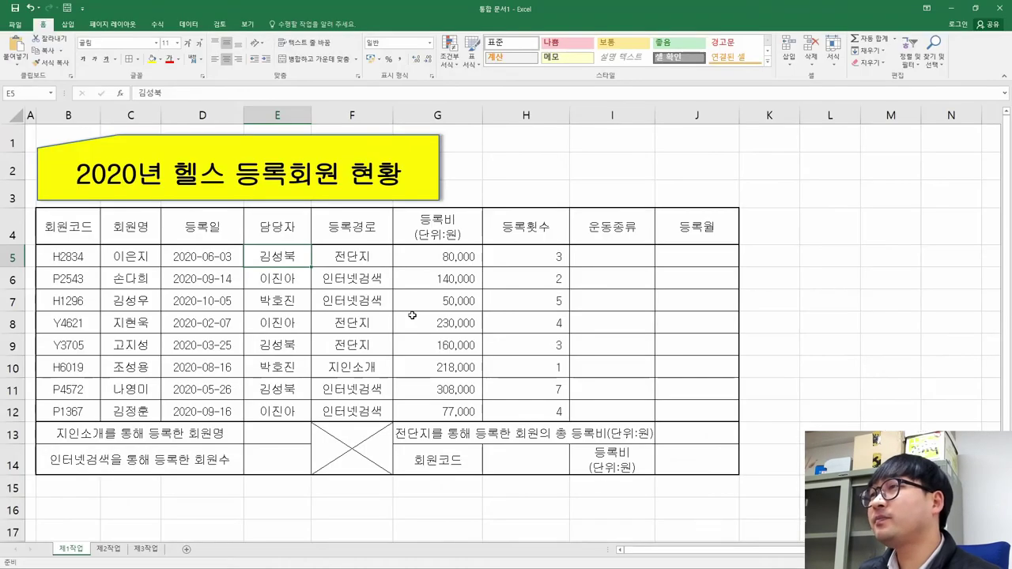
pyautogui.hotkey('alt', 'Tab')
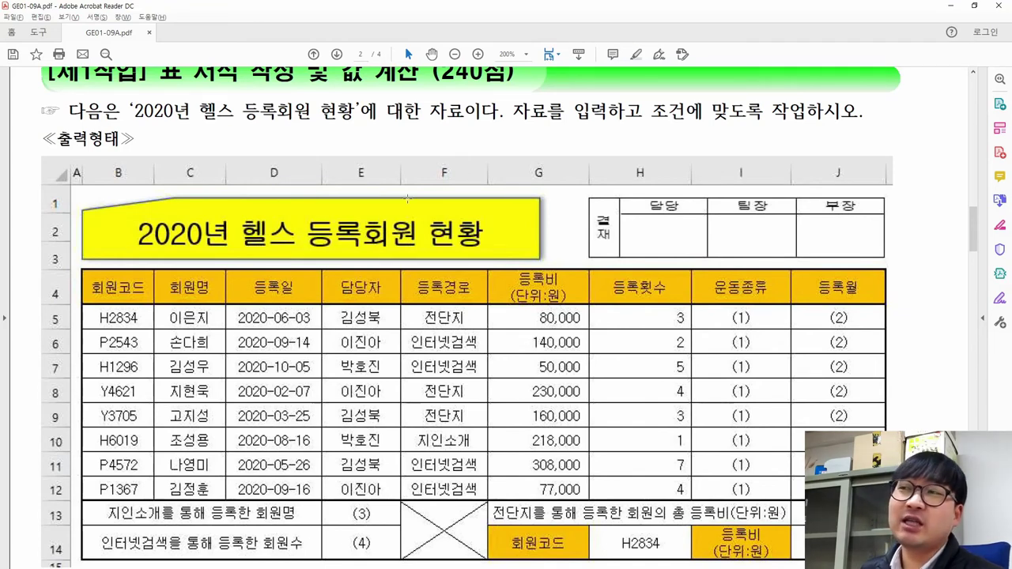
pyautogui.hotkey('alt', 'Tab')
pyautogui.hotkey('alt', 'Tab')
pyautogui.hotkey('alt', 'Tab')
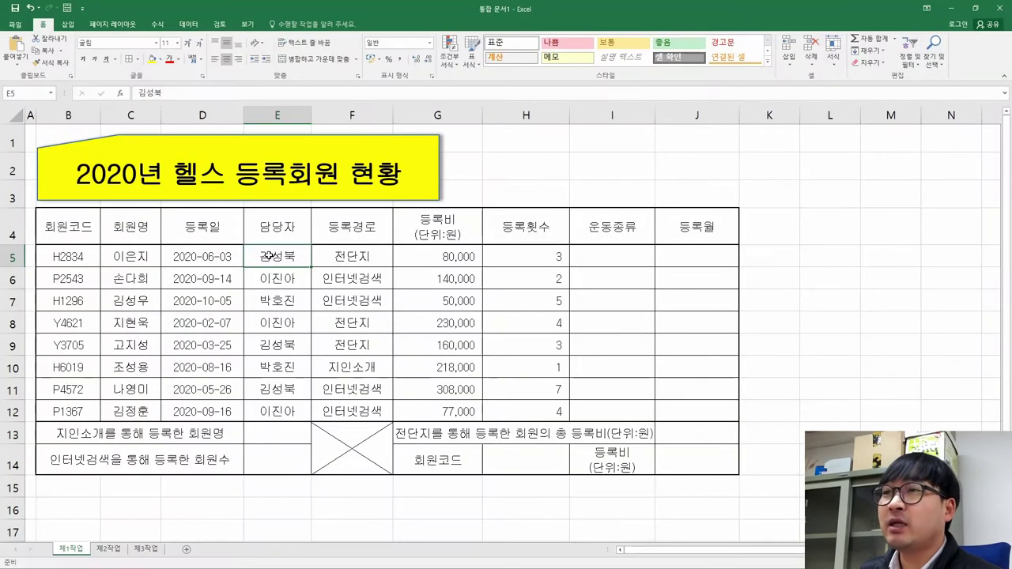
pyautogui.hotkey('alt', 'Tab')
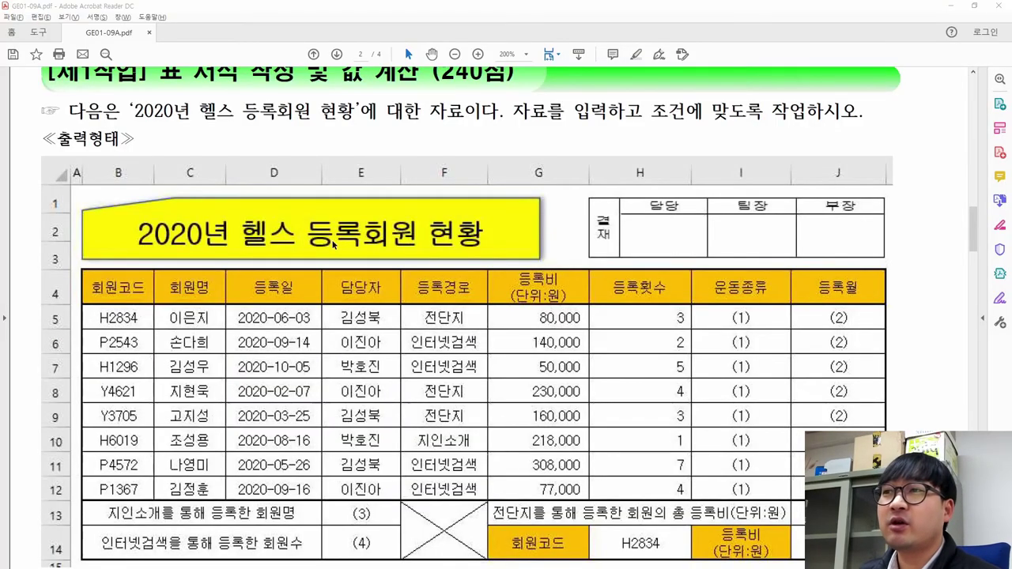
pyautogui.hotkey('alt', 'Tab')
pyautogui.hotkey('alt', 'Tab')
# Read the PDF condition about creating the approval box (결재란) and examine that box in the sample output above columns H to J.
pyautogui.scroll(-5, 429, 266)
pyautogui.moveTo(129, 287); pyautogui.dragTo(356, 287)
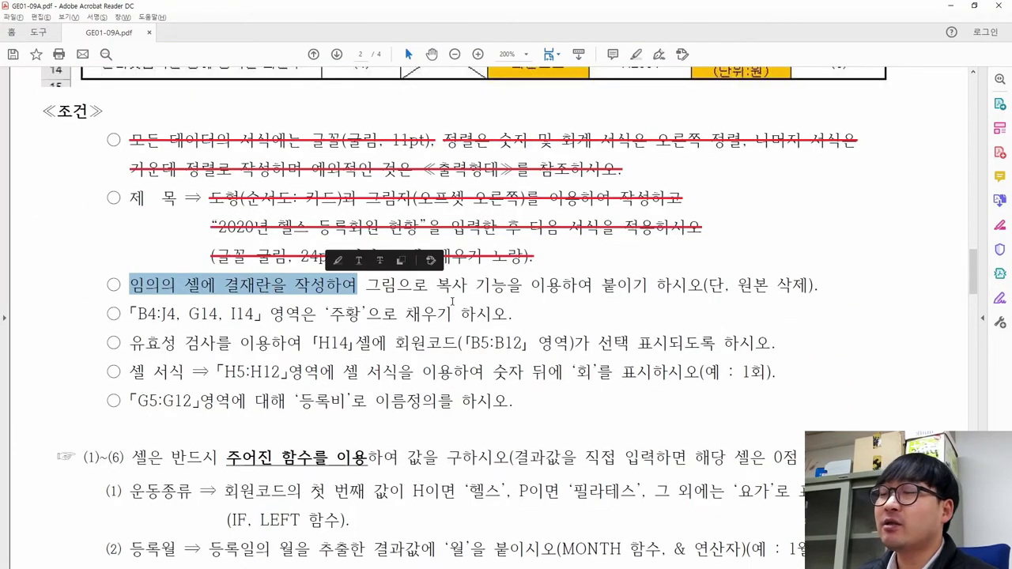
pyautogui.hotkey('alt', 'Tab')
pyautogui.hotkey('alt', 'Tab')
pyautogui.scroll(5, 507, 285)
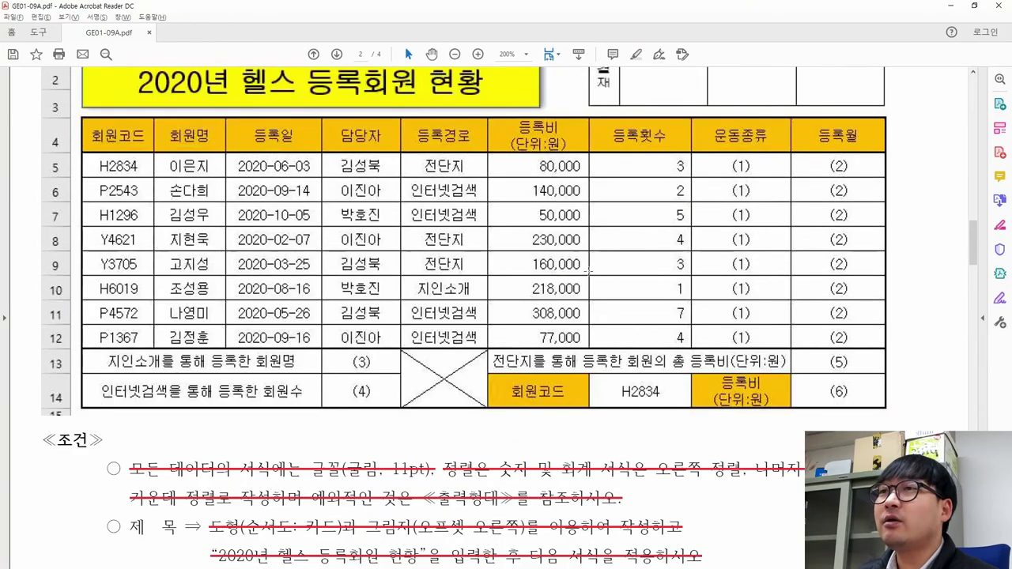
pyautogui.moveTo(569, 163); pyautogui.dragTo(894, 245)
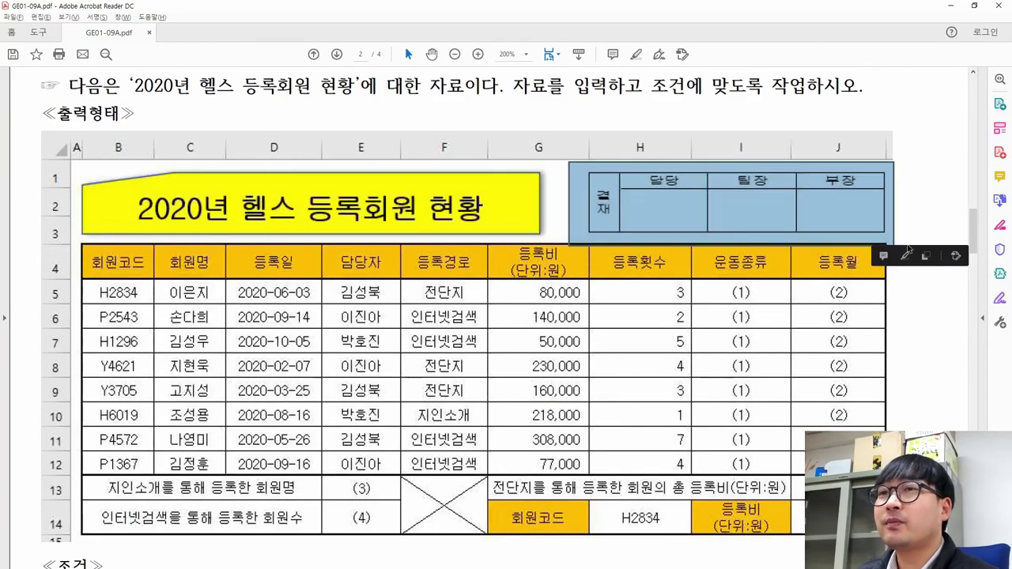
pyautogui.hotkey('alt', 'Tab')
pyautogui.hotkey('alt', 'Tab')
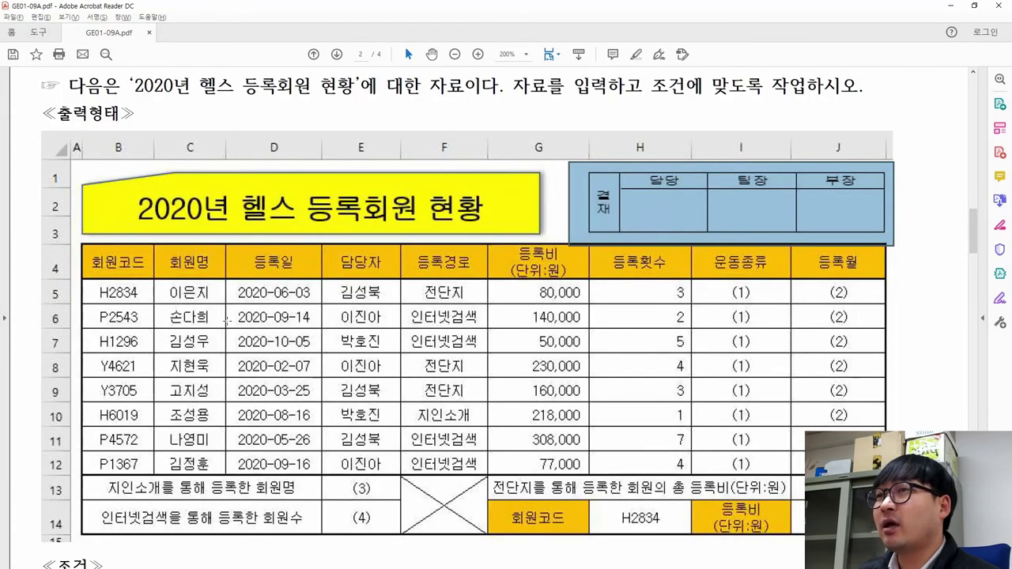
# Switch to Excel and add a new blank worksheet after 제1작업 for building the approval box.
pyautogui.hotkey('alt', 'Tab')
pyautogui.click(885, 256)
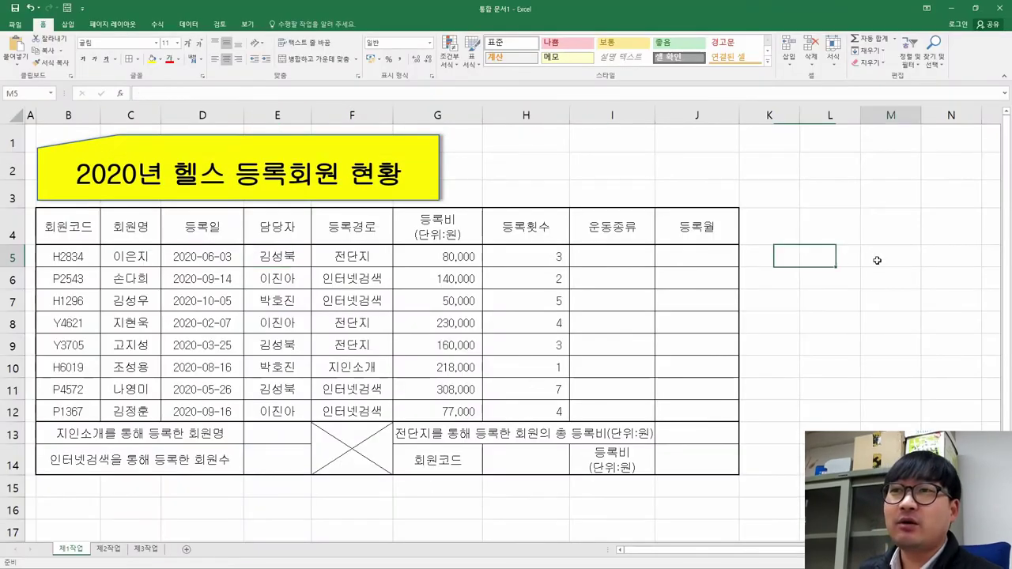
pyautogui.click(601, 139)
pyautogui.scroll(-3, 585, 310)
pyautogui.click(448, 427)
pyautogui.click(450, 456)
pyautogui.scroll(3, 420, 362)
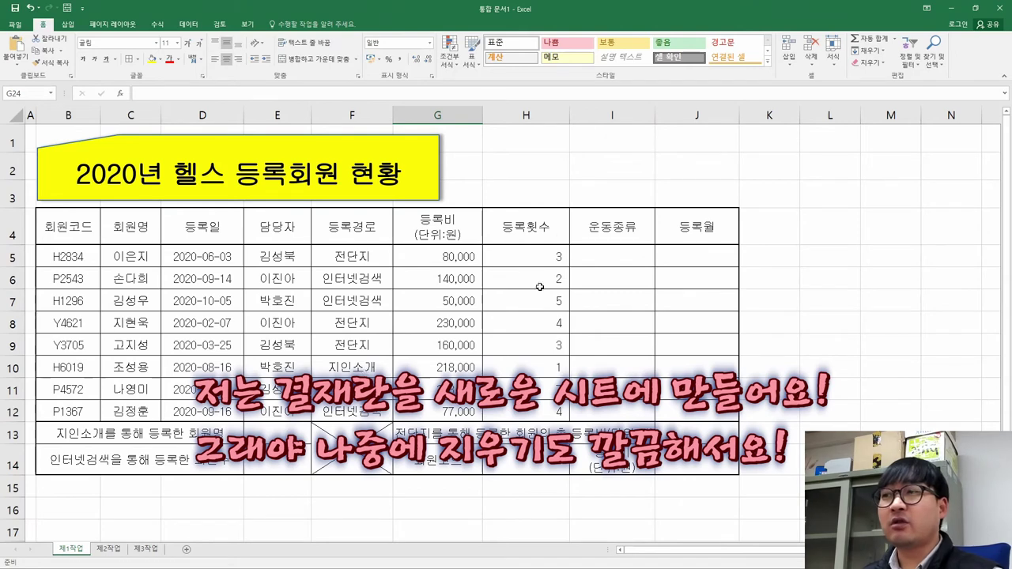
pyautogui.click(186, 551)
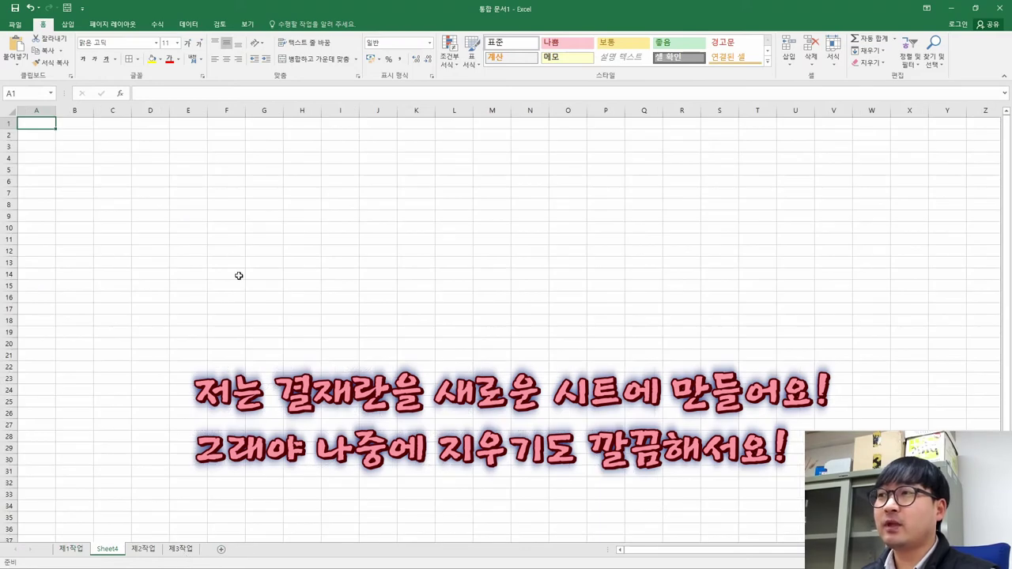
# Check the approval box labels in the PDF and enter 결재, 담당, 팀장 and 부장 in cells C5:F5 of the new sheet.
pyautogui.hotkey('alt', 'Tab')
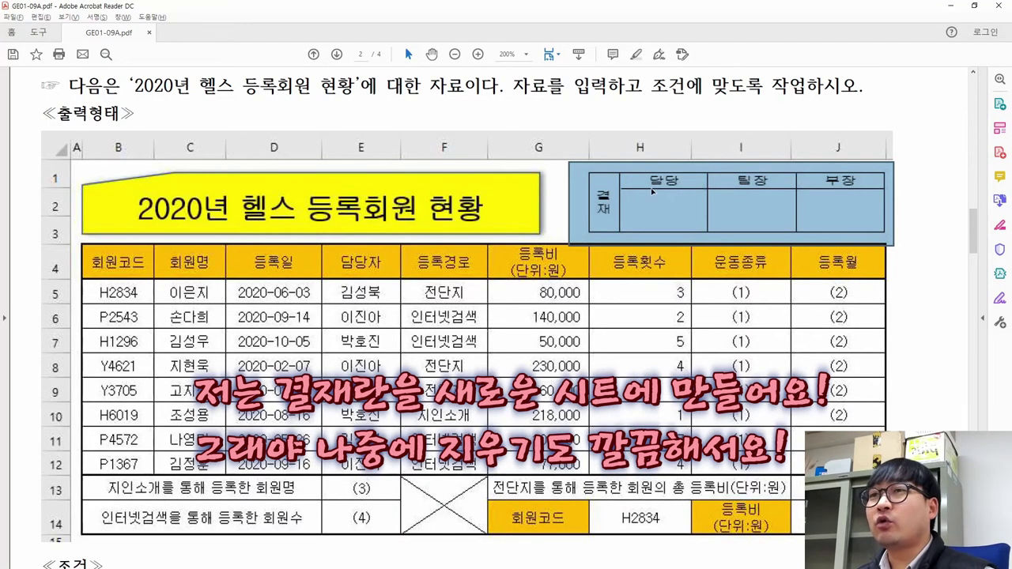
pyautogui.click(652, 193)
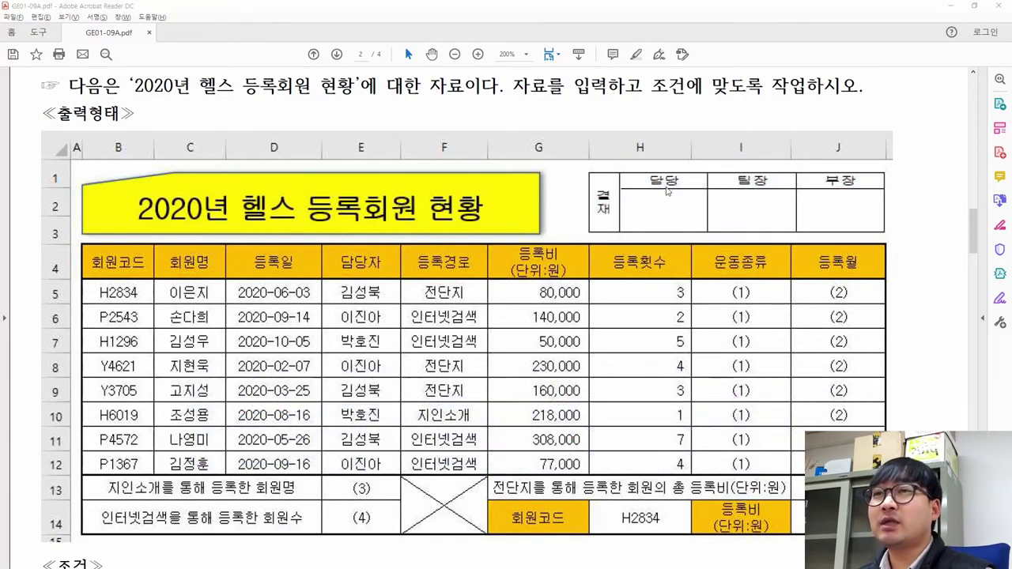
pyautogui.hotkey('alt', 'Tab')
pyautogui.click(101, 169)
pyautogui.write('결ㅈ')
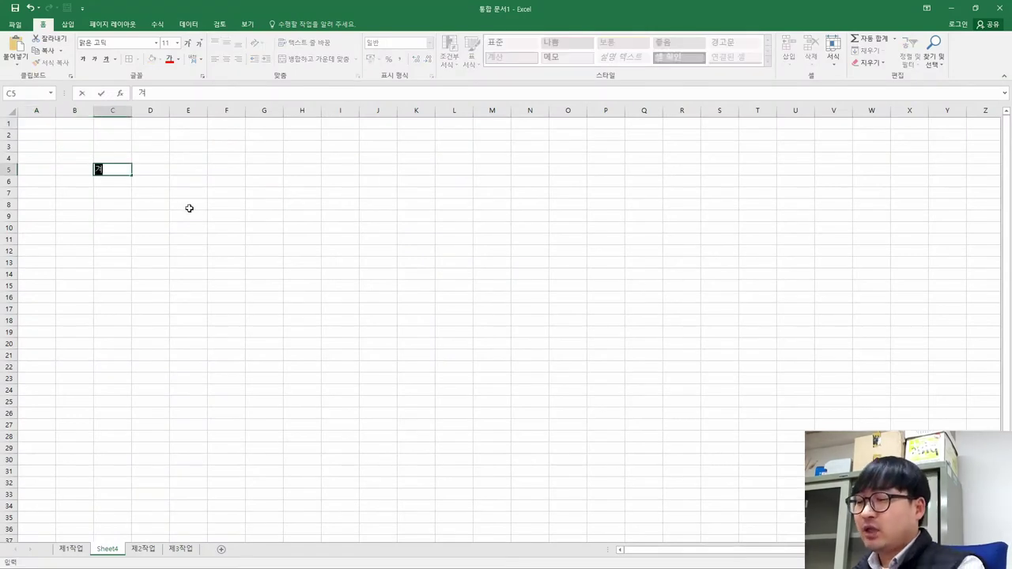
pyautogui.write('ㅐ')
pyautogui.press('Tab')
pyautogui.write('담당')
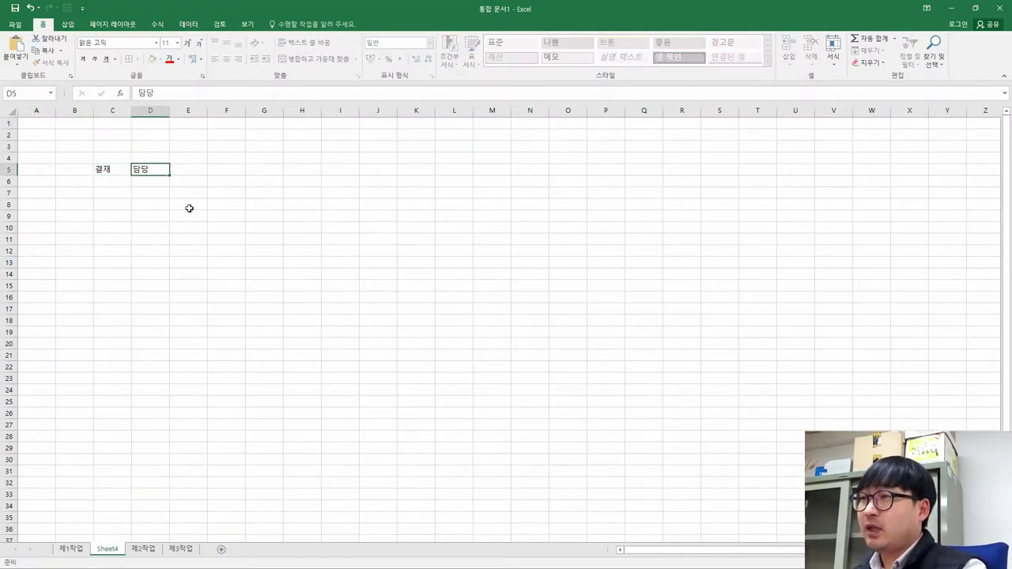
pyautogui.press('Tab')
pyautogui.write('ㄴㅣㅁ장')
pyautogui.press('Tab')
pyautogui.write('부장')
pyautogui.press('Return')
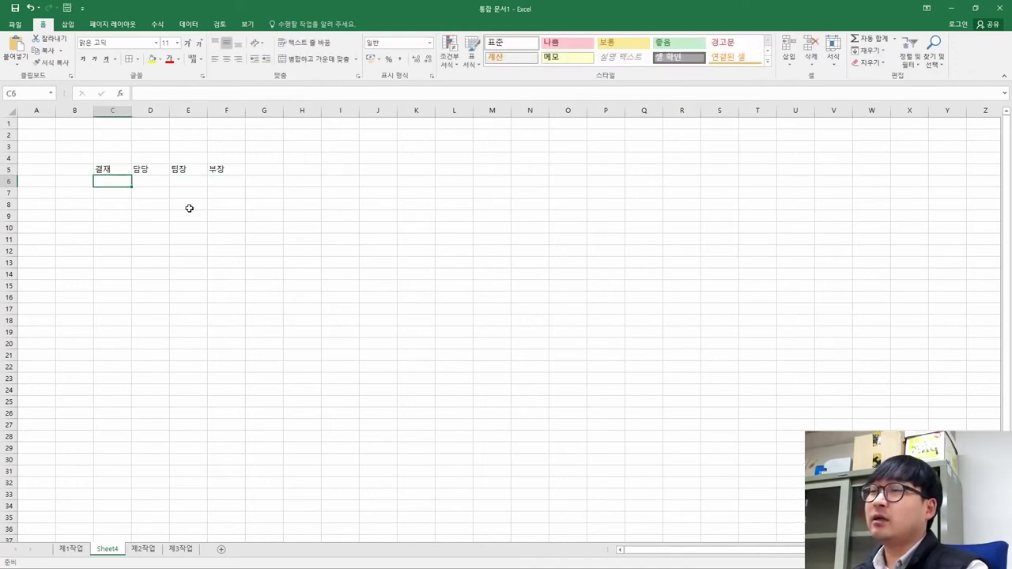
# Check the signature area's proportions in the PDF sample and make row 6 in Excel about three times as tall.
pyautogui.hotkey('alt', 'Tab')
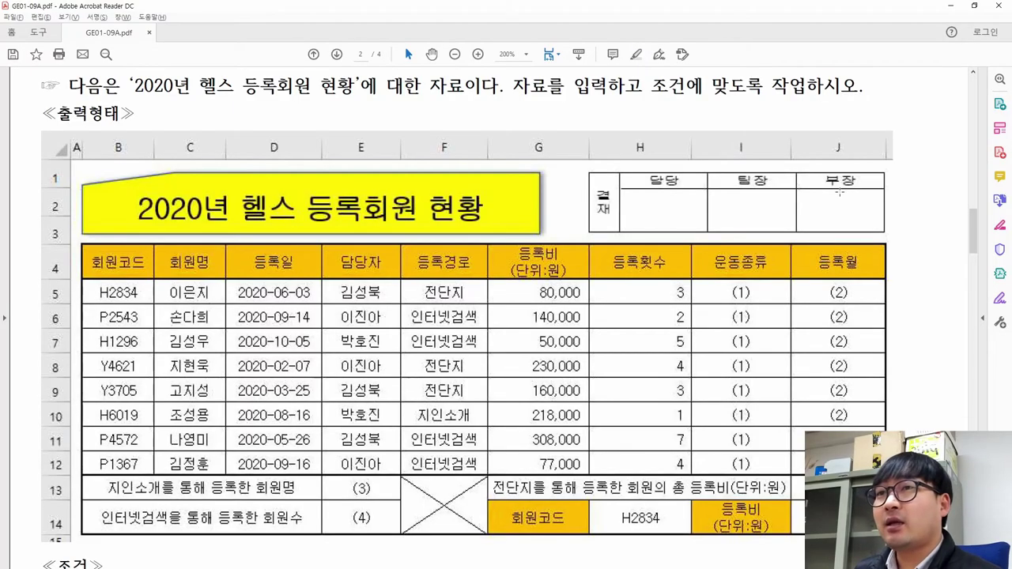
pyautogui.moveTo(664, 193); pyautogui.dragTo(679, 230)
pyautogui.hotkey('alt', 'Tab')
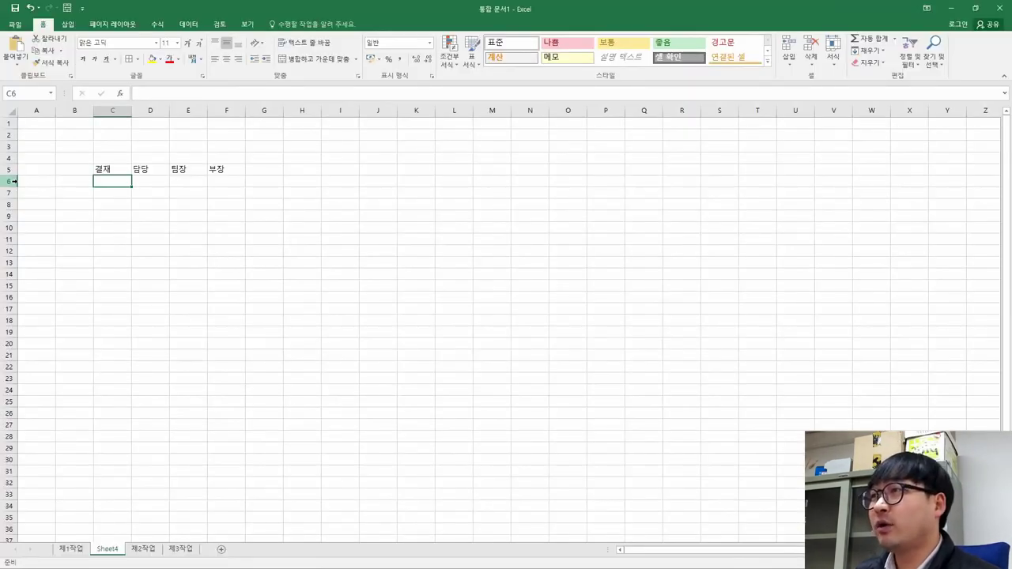
pyautogui.moveTo(9, 185); pyautogui.dragTo(8, 210)
pyautogui.moveTo(99, 180); pyautogui.dragTo(198, 194)
pyautogui.moveTo(454, 299); pyautogui.dragTo(492, 345)
pyautogui.moveTo(226, 368); pyautogui.dragTo(246, 409)
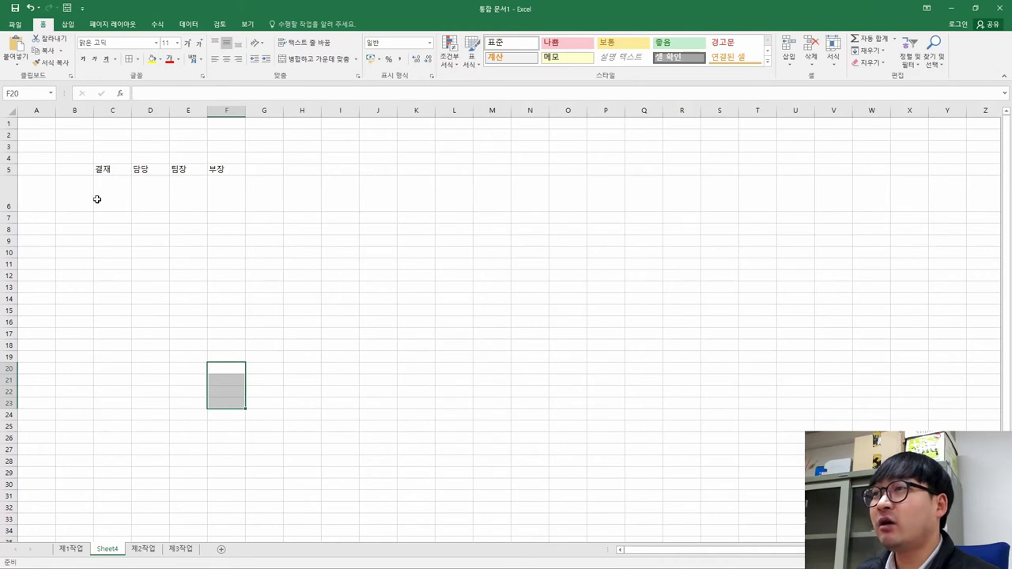
# Check the 결재 cell in the PDF sample and merge and center cells C5:C6 in Excel.
pyautogui.moveTo(98, 167); pyautogui.dragTo(119, 183)
pyautogui.click(135, 181)
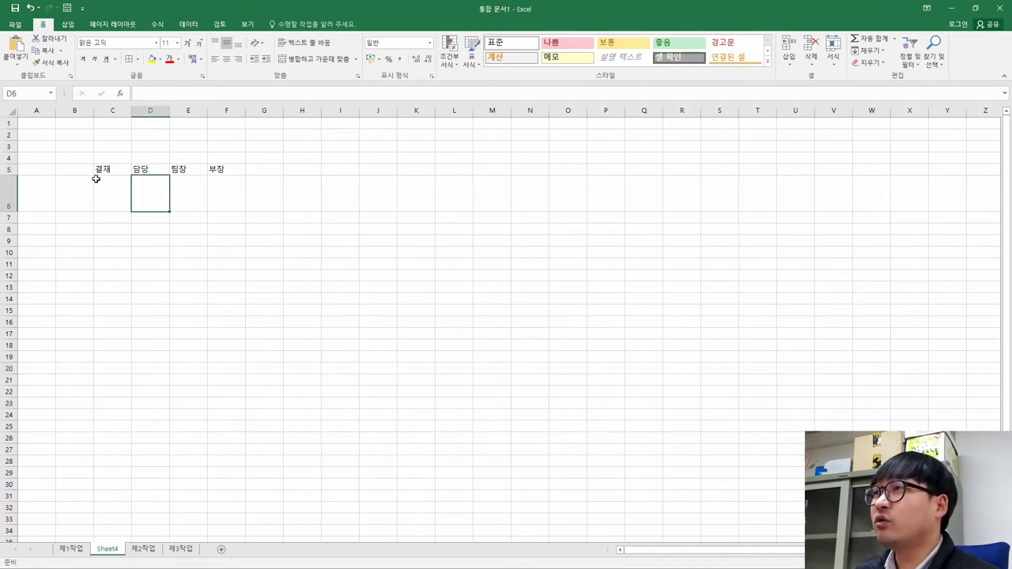
pyautogui.hotkey('alt', 'Tab')
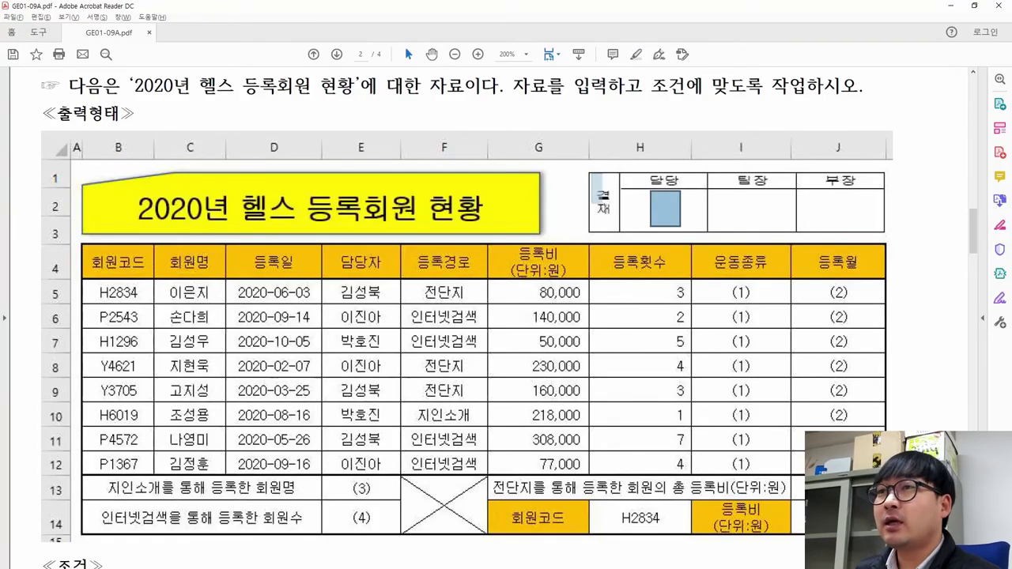
pyautogui.hotkey('alt', 'Tab')
pyautogui.moveTo(113, 169); pyautogui.dragTo(114, 187)
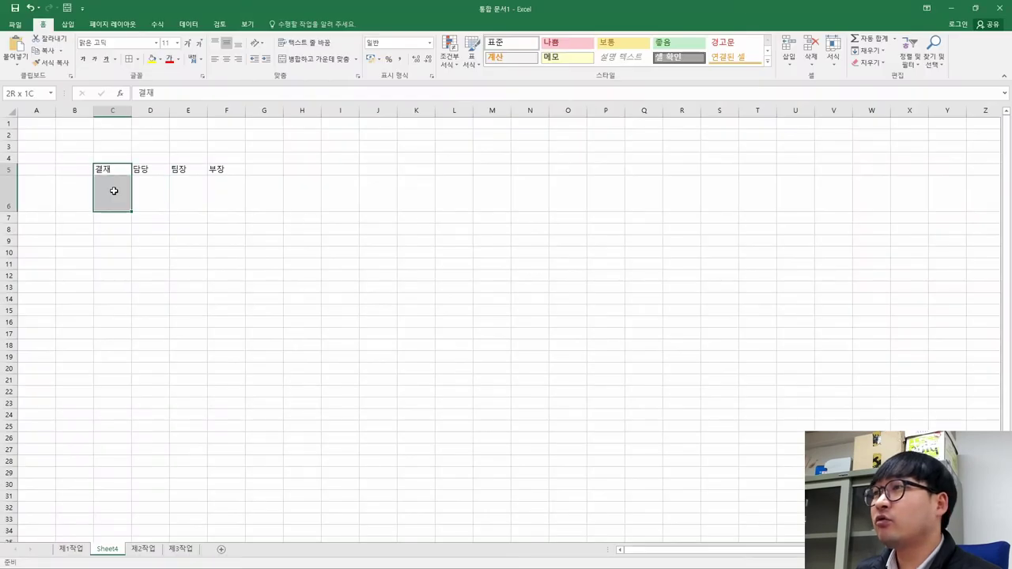
pyautogui.click(330, 65)
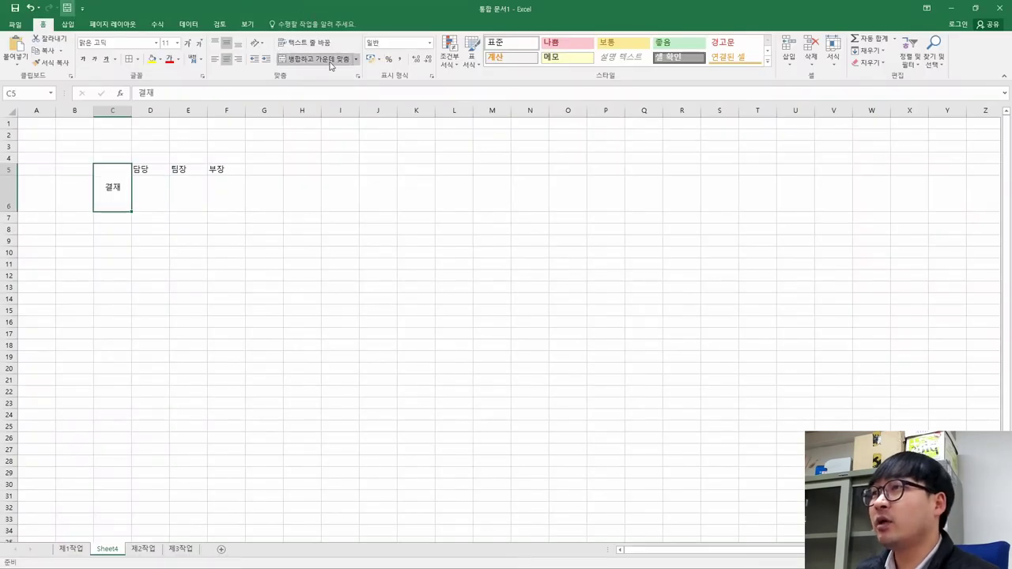
# Check the text direction of 결재 in the PDF sample and set the merged cell in Excel to vertical writing (세로 쓰기).
pyautogui.hotkey('alt', 'Tab')
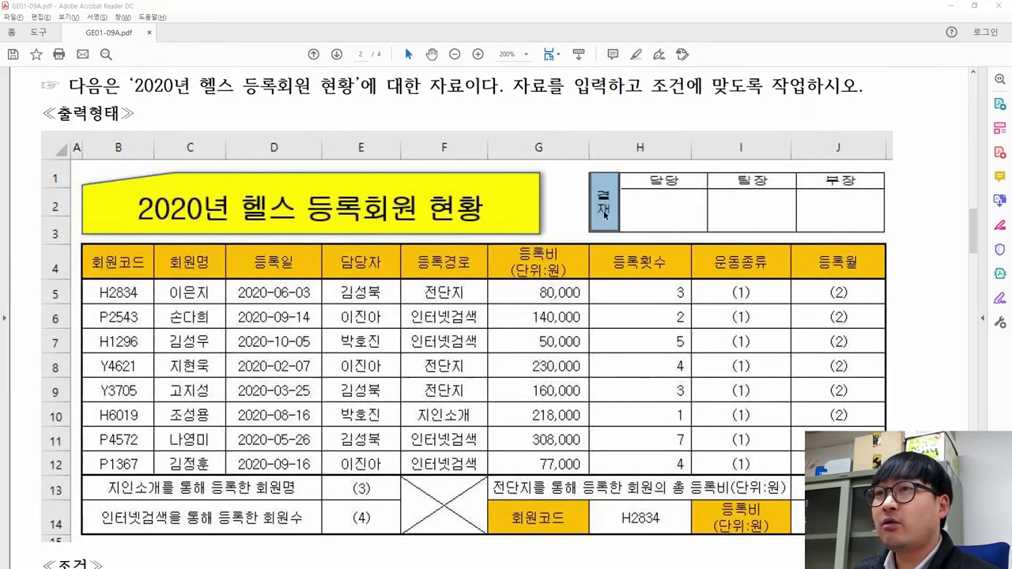
pyautogui.hotkey('alt', 'Tab')
pyautogui.click(258, 48)
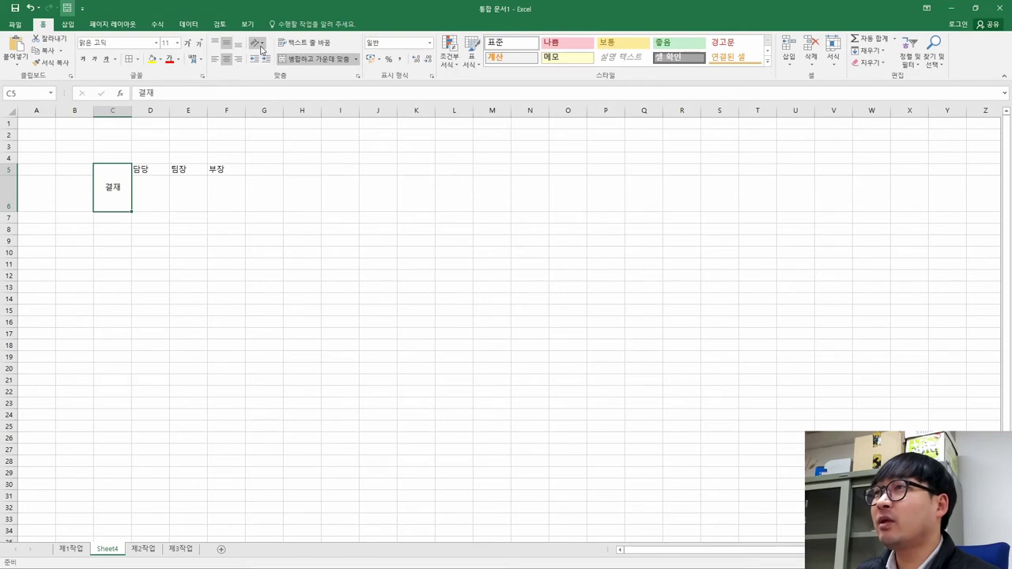
pyautogui.click(261, 48)
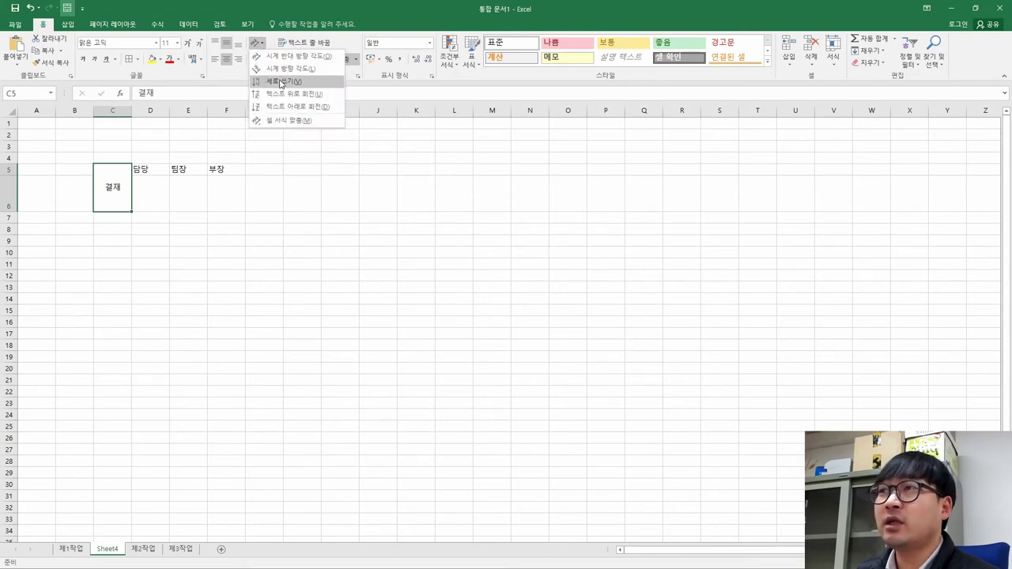
pyautogui.click(281, 84)
# Check the width of the 결재 cell in the PDF sample and narrow column C in Excel to fit the vertical label.
pyautogui.hotkey('alt', 'Tab')
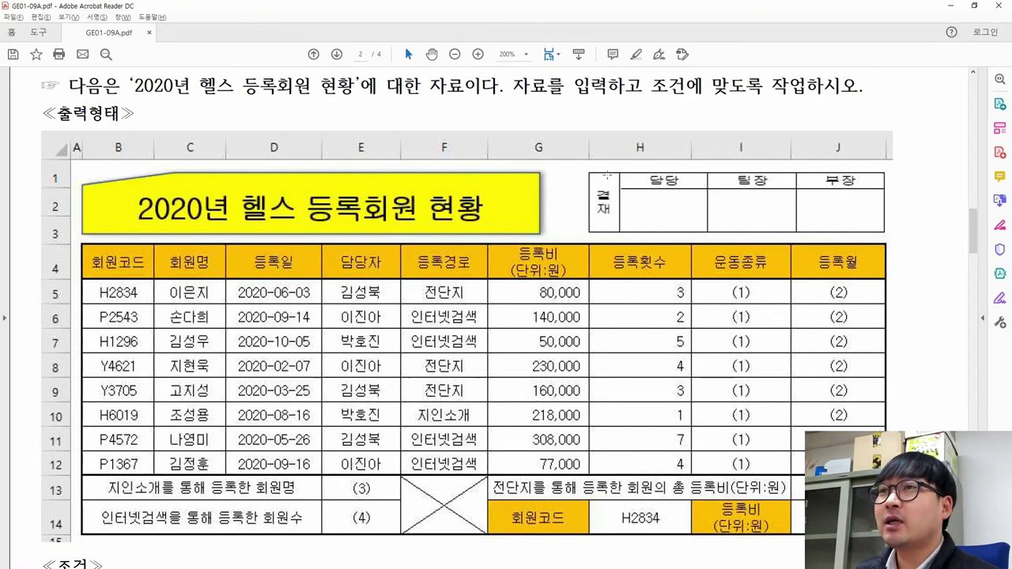
pyautogui.hotkey('alt', 'Tab')
pyautogui.moveTo(131, 112); pyautogui.dragTo(116, 113)
pyautogui.click(109, 113)
pyautogui.click(108, 170)
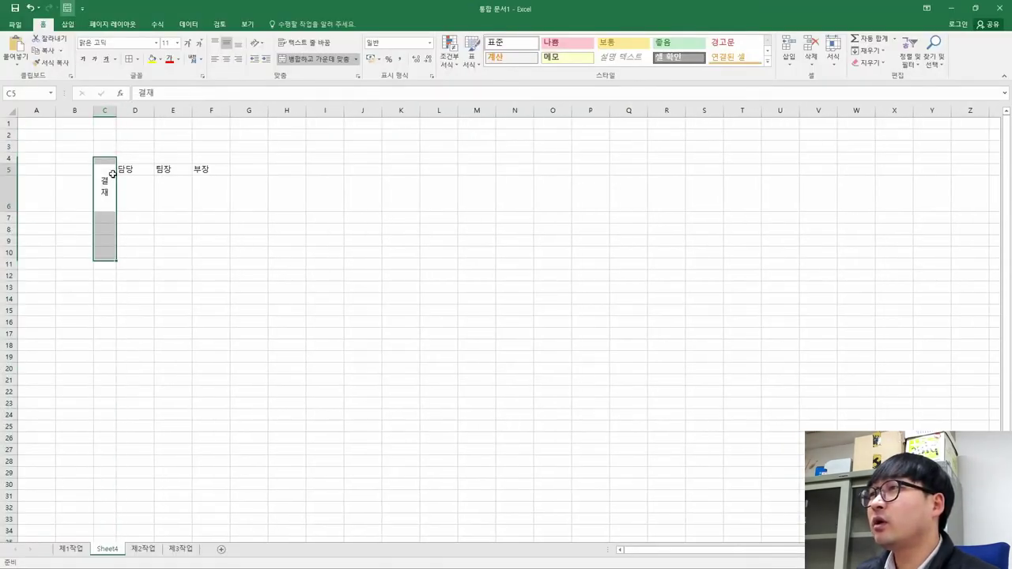
pyautogui.click(212, 194)
pyautogui.moveTo(115, 116); pyautogui.dragTo(108, 113)
# Check the heading alignment in the PDF sample and center the labels in D5:F5 horizontally in Excel.
pyautogui.hotkey('alt', 'Tab')
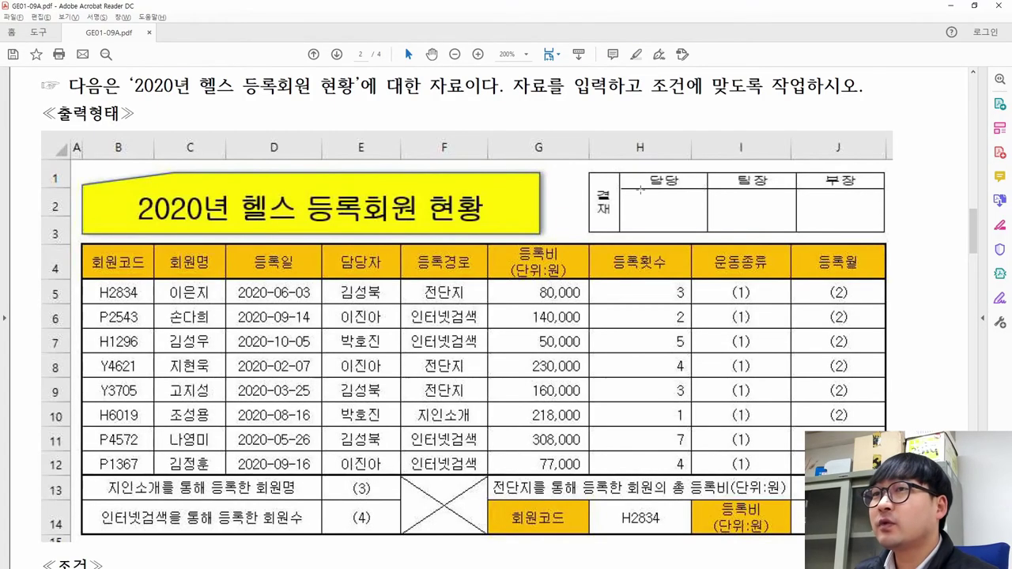
pyautogui.moveTo(643, 173); pyautogui.dragTo(685, 185)
pyautogui.hotkey('alt', 'Tab')
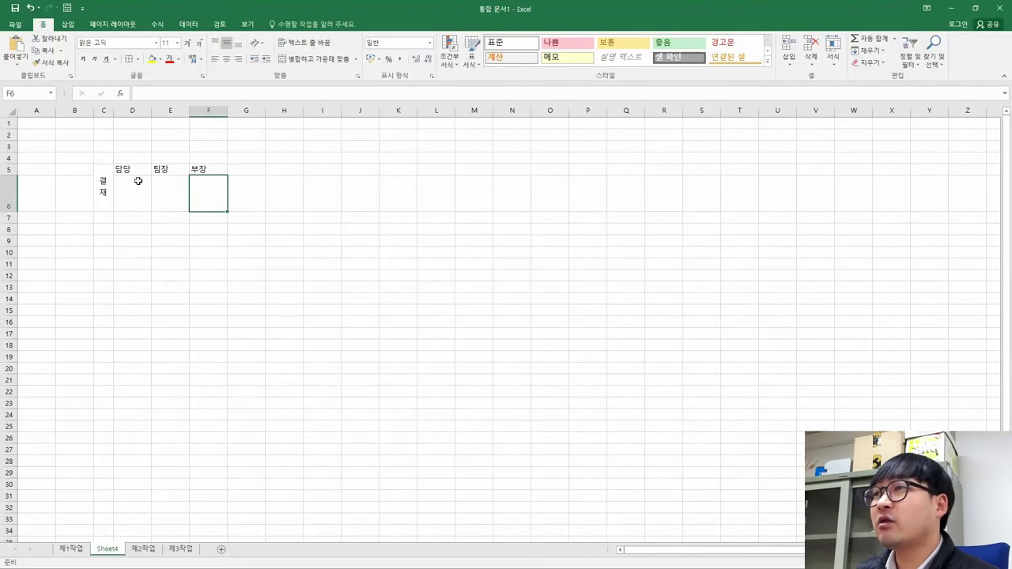
pyautogui.moveTo(133, 169); pyautogui.dragTo(203, 171)
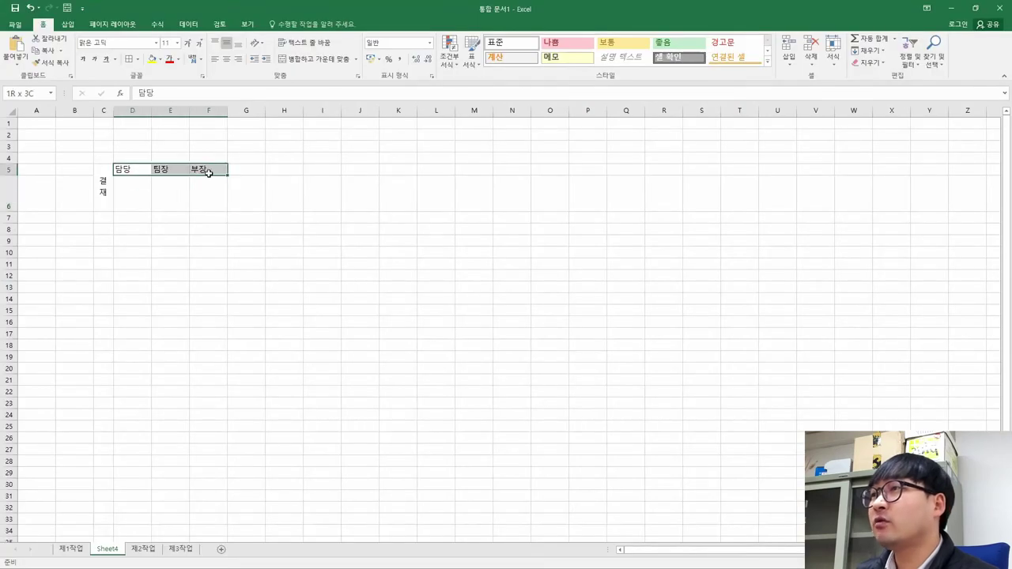
pyautogui.click(226, 59)
pyautogui.click(288, 203)
# Compare the approval box proportions with the PDF sample and slightly reduce the height of row 6 in Excel.
pyautogui.hotkey('alt', 'Tab')
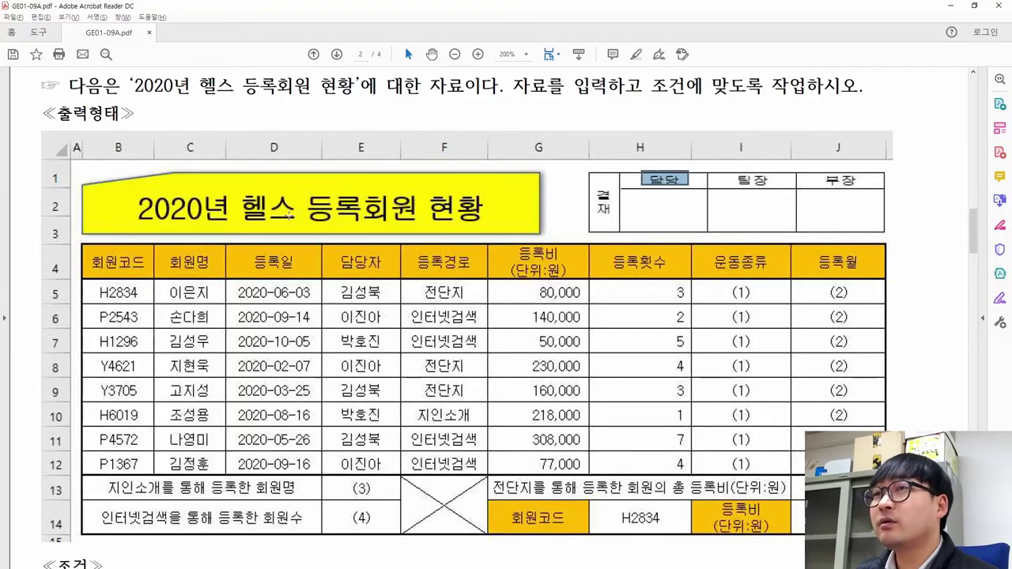
pyautogui.hotkey('alt', 'Tab')
pyautogui.hotkey('alt', 'Tab')
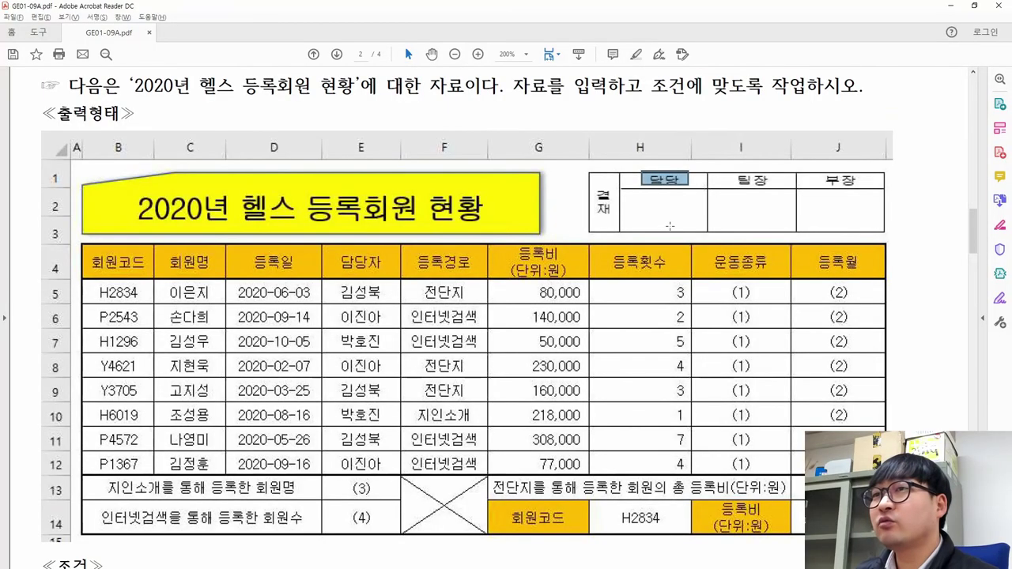
pyautogui.hotkey('alt', 'Tab')
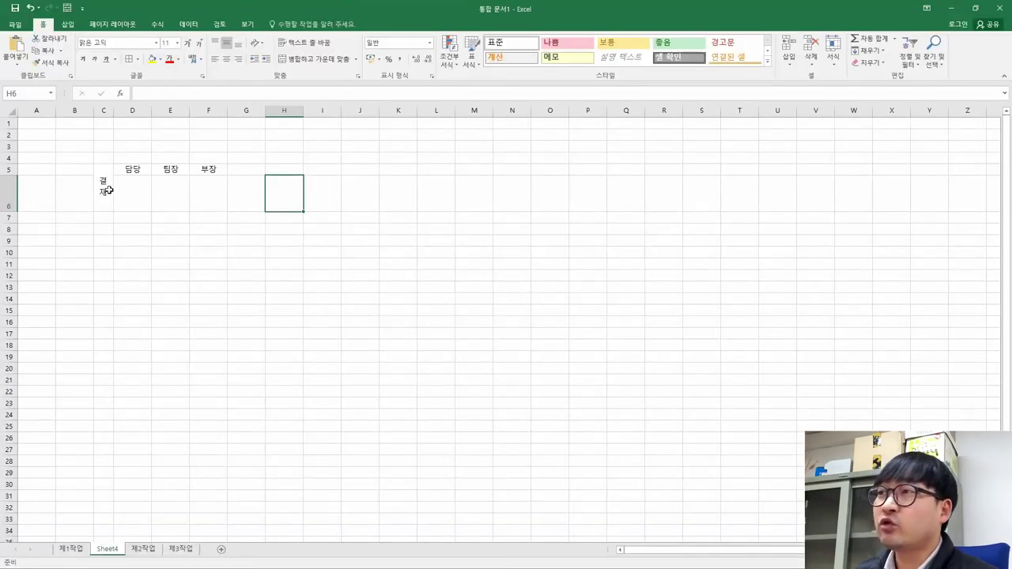
pyautogui.hotkey('alt', 'Tab')
pyautogui.hotkey('alt', 'Tab')
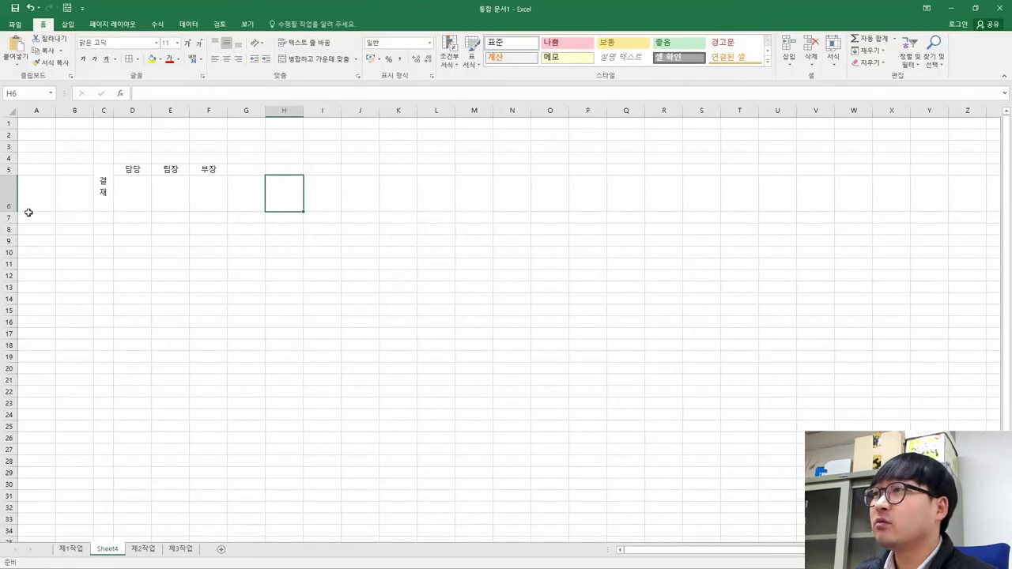
pyautogui.moveTo(11, 212); pyautogui.dragTo(10, 208)
pyautogui.click(142, 214)
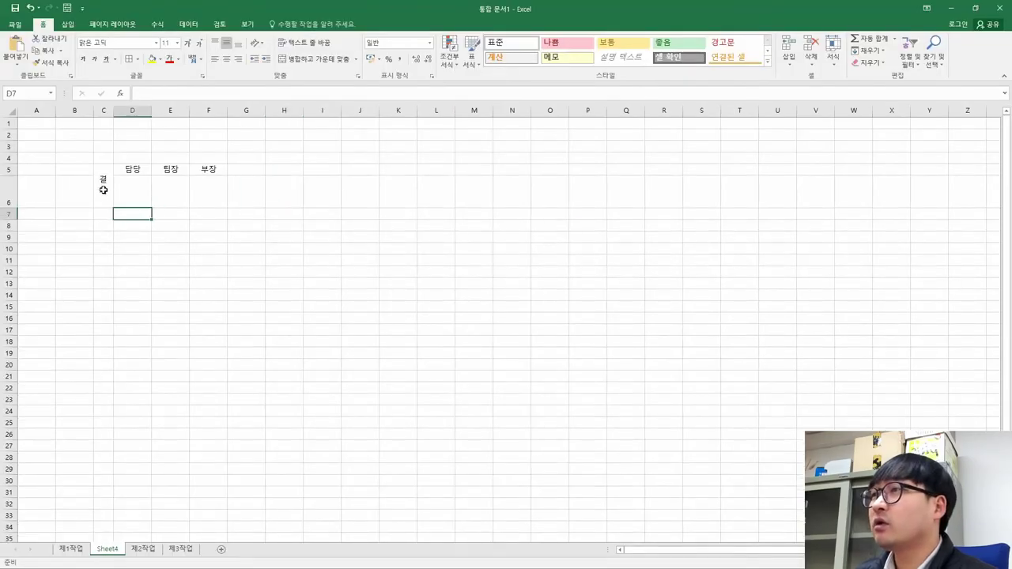
# Check the box lines in the PDF sample and apply all borders to cells C5:F6 in Excel.
pyautogui.moveTo(102, 188); pyautogui.dragTo(199, 186)
pyautogui.hotkey('alt', 'Tab')
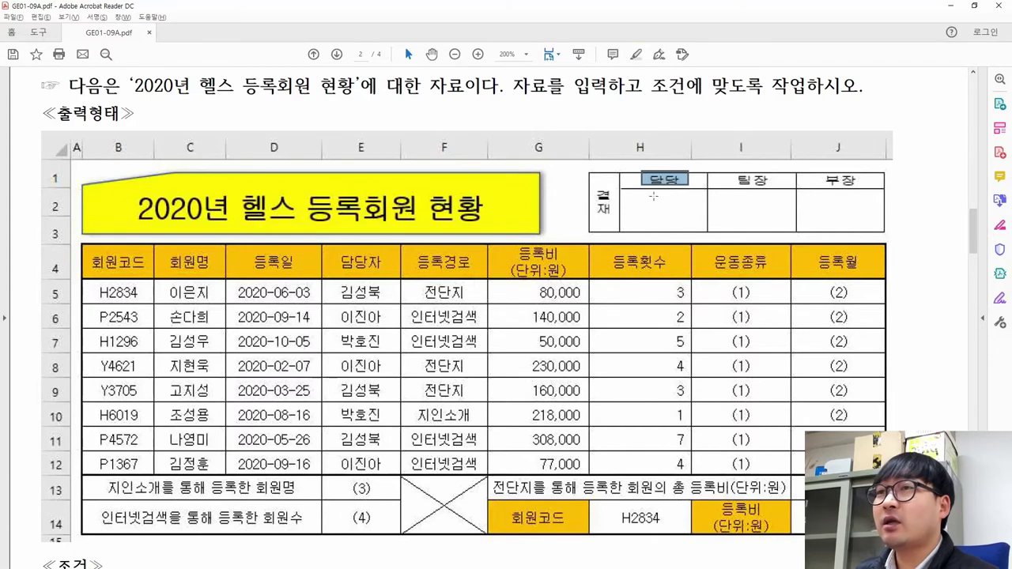
pyautogui.hotkey('alt', 'Tab')
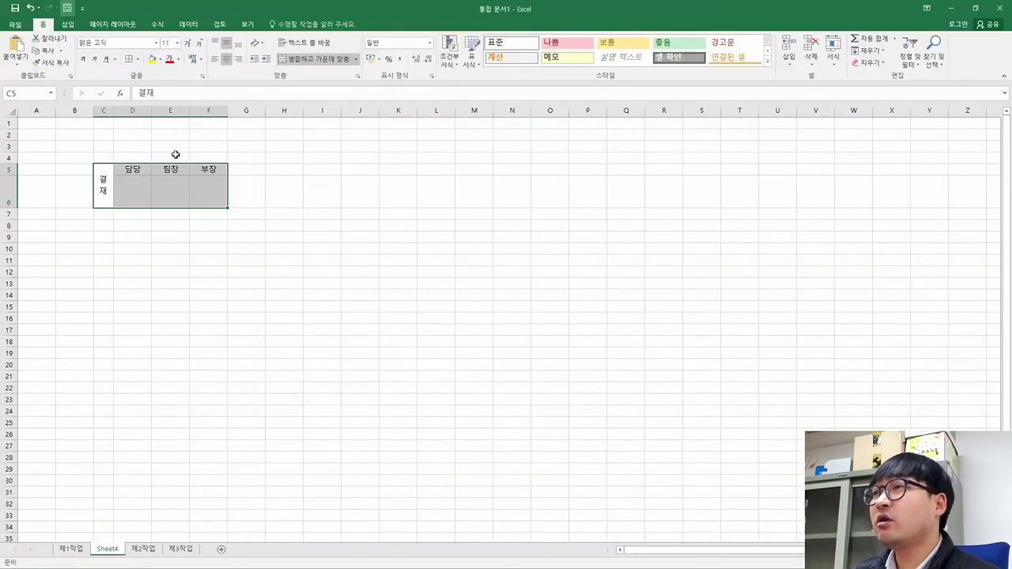
pyautogui.click(137, 58)
pyautogui.click(162, 147)
pyautogui.click(294, 200)
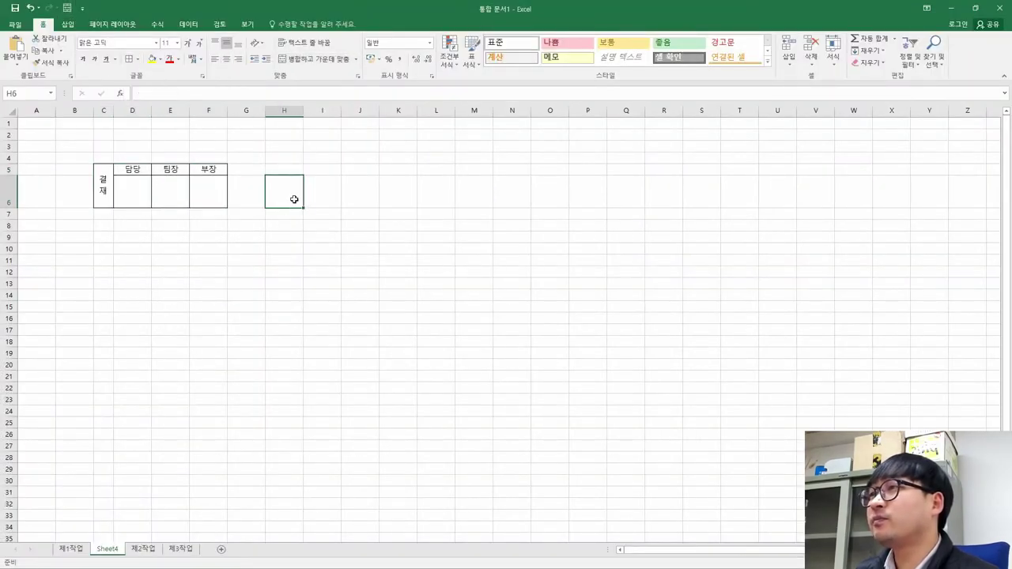
# Compare the bordered approval box with the PDF sample and read the condition about pasting it as a picture.
pyautogui.hotkey('alt', 'Tab')
pyautogui.click(731, 230)
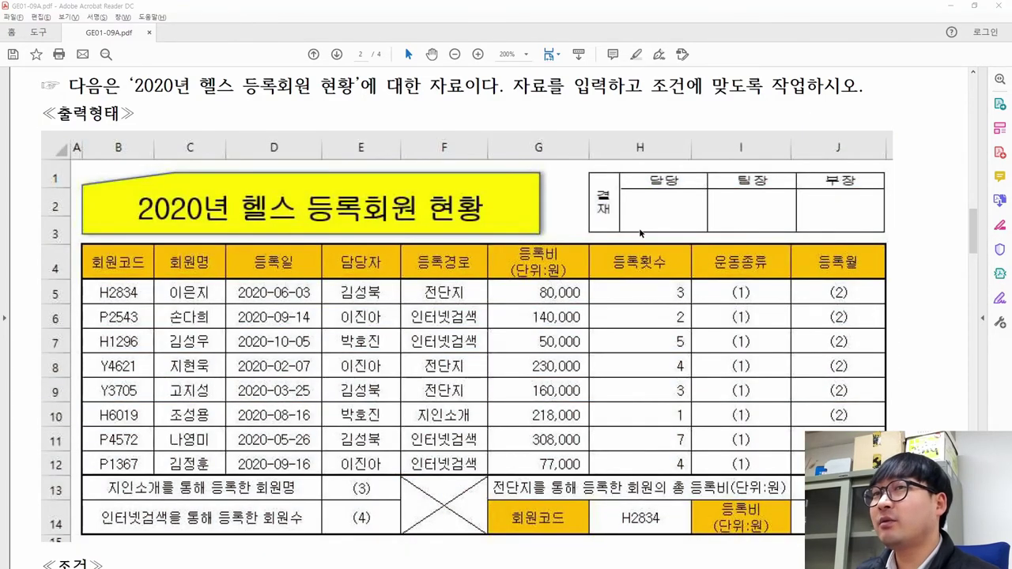
pyautogui.hotkey('alt', 'Tab')
pyautogui.moveTo(103, 195); pyautogui.dragTo(214, 196)
pyautogui.scroll(-5, 432, 366)
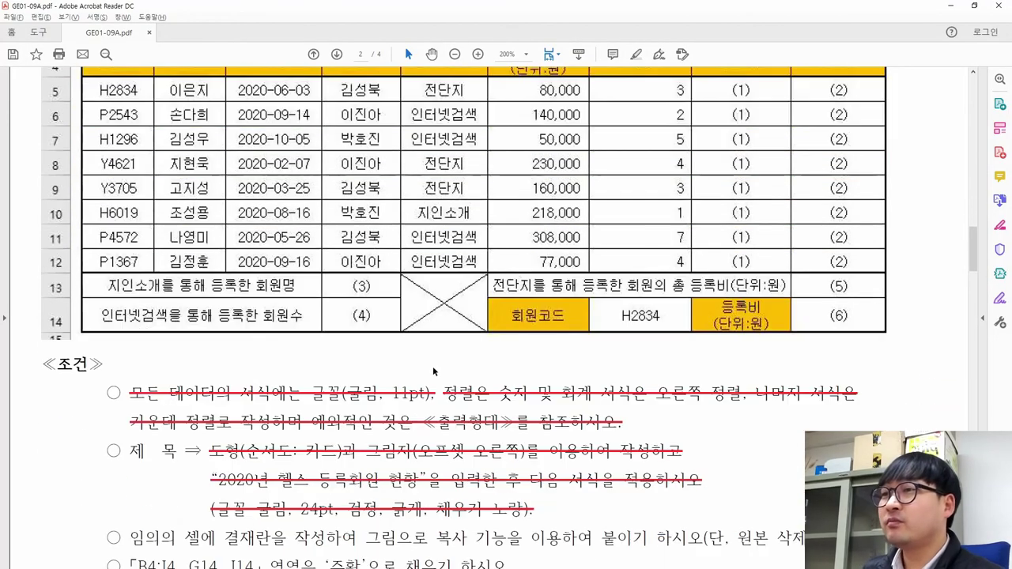
pyautogui.moveTo(366, 313); pyautogui.dragTo(683, 320)
pyautogui.hotkey('alt', 'Tab')
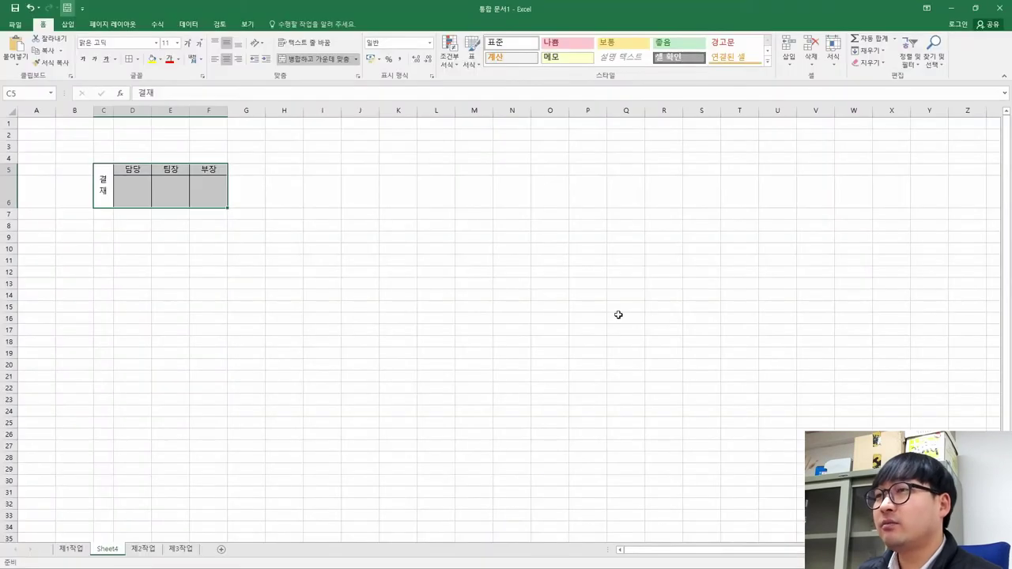
# Copy the finished approval box in cells C5:F6.
pyautogui.click(102, 184)
pyautogui.moveTo(99, 184); pyautogui.dragTo(219, 190)
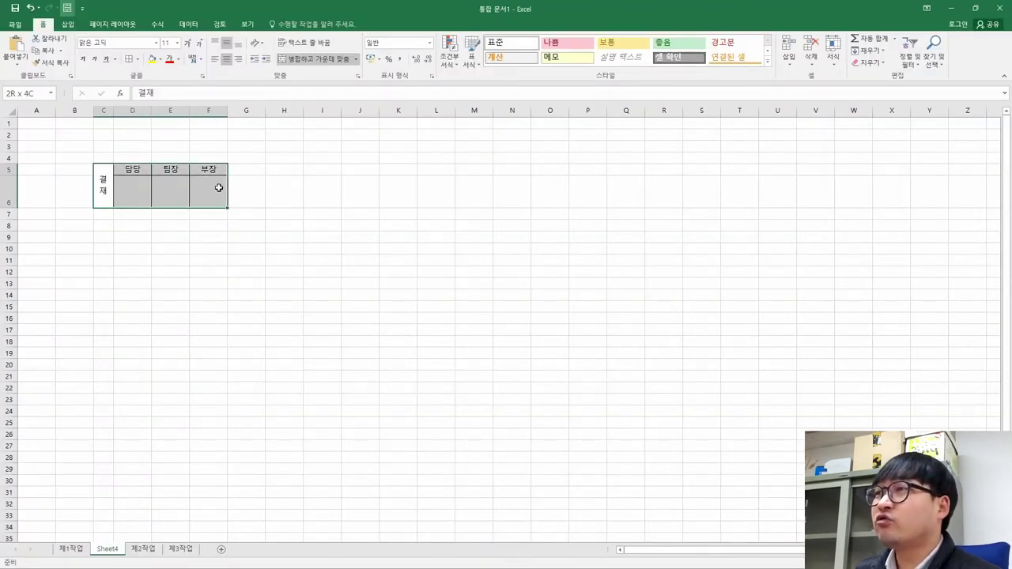
pyautogui.rightClick(107, 187)
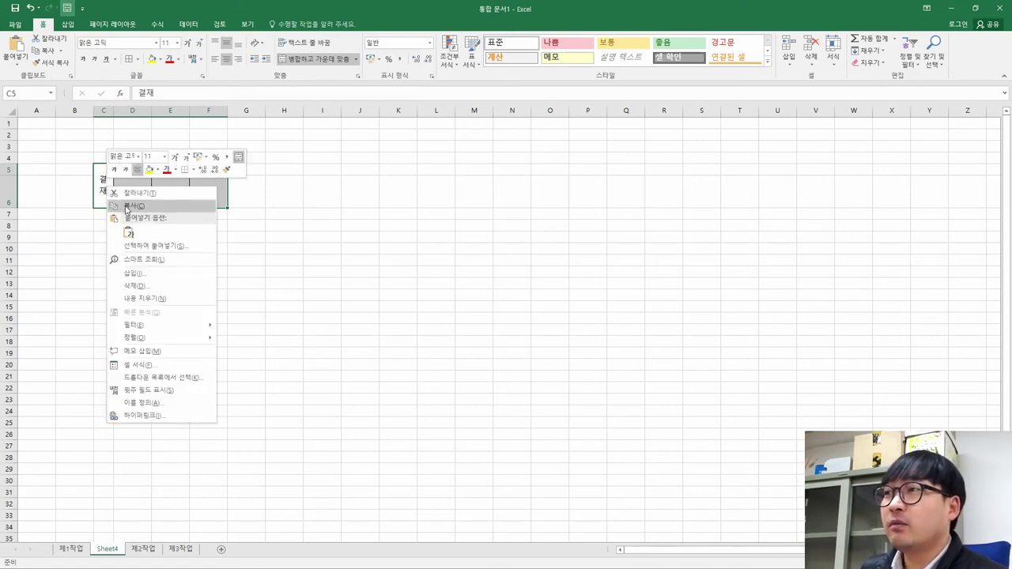
pyautogui.click(131, 207)
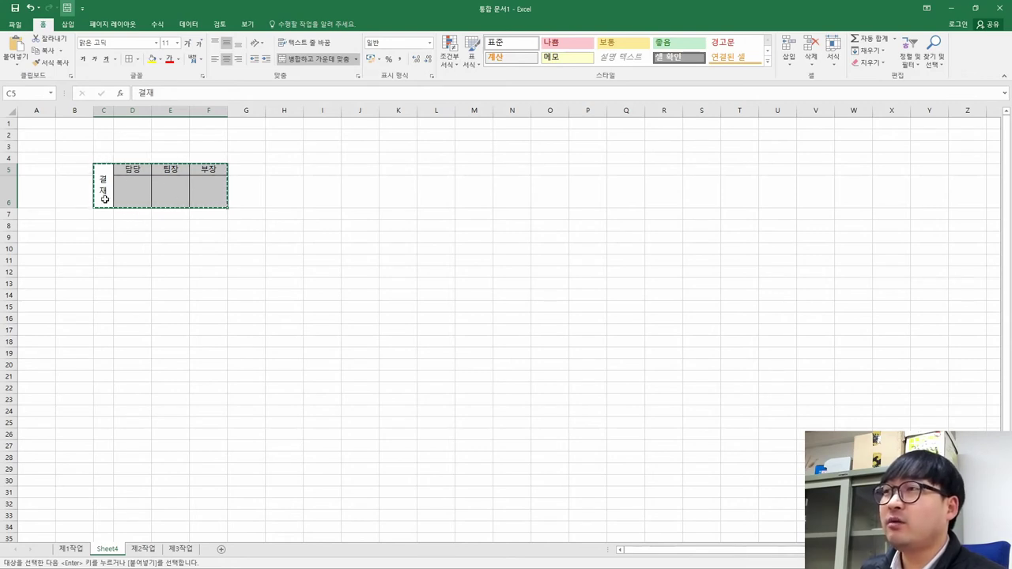
# Paste the copied approval box as a picture (그림) at cell H1 of the 제1작업 sheet.
pyautogui.click(79, 551)
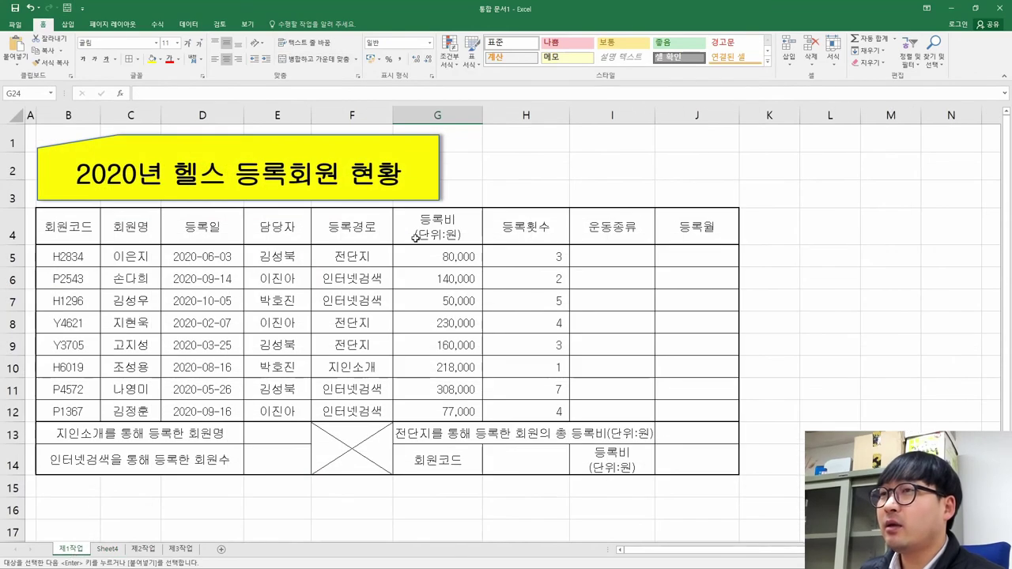
pyautogui.click(520, 141)
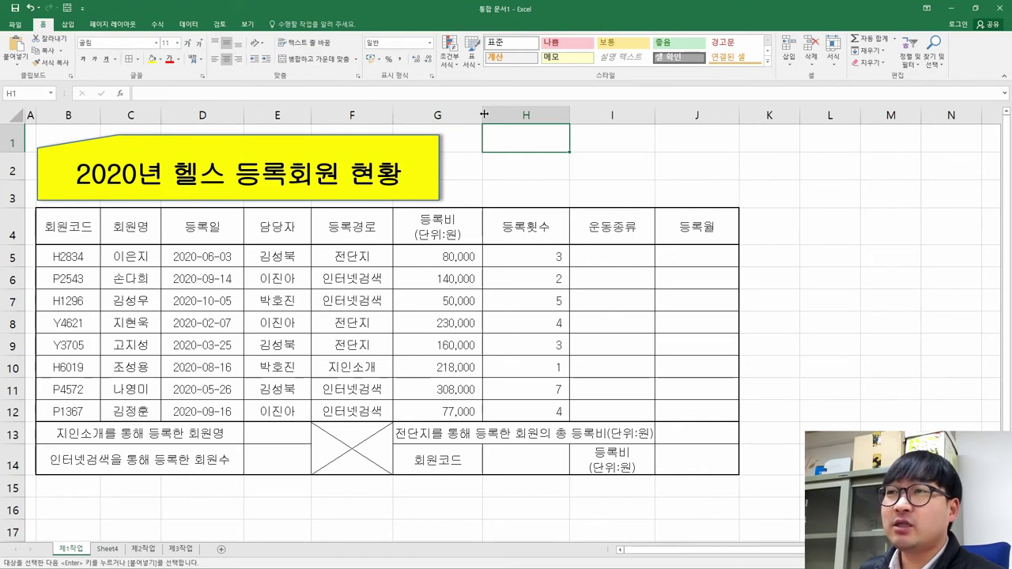
pyautogui.rightClick(506, 140)
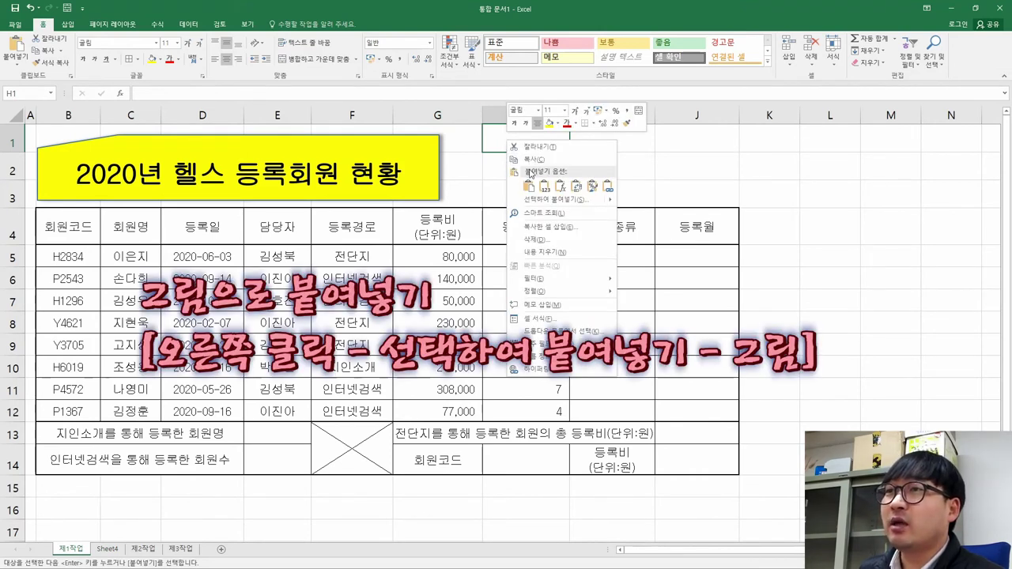
pyautogui.moveTo(546, 204)
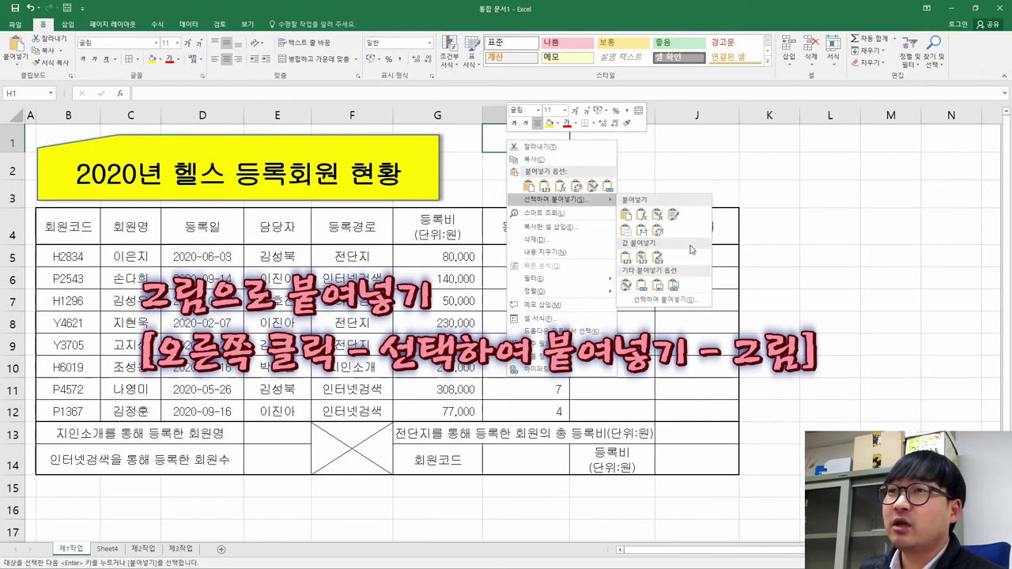
pyautogui.click(658, 286)
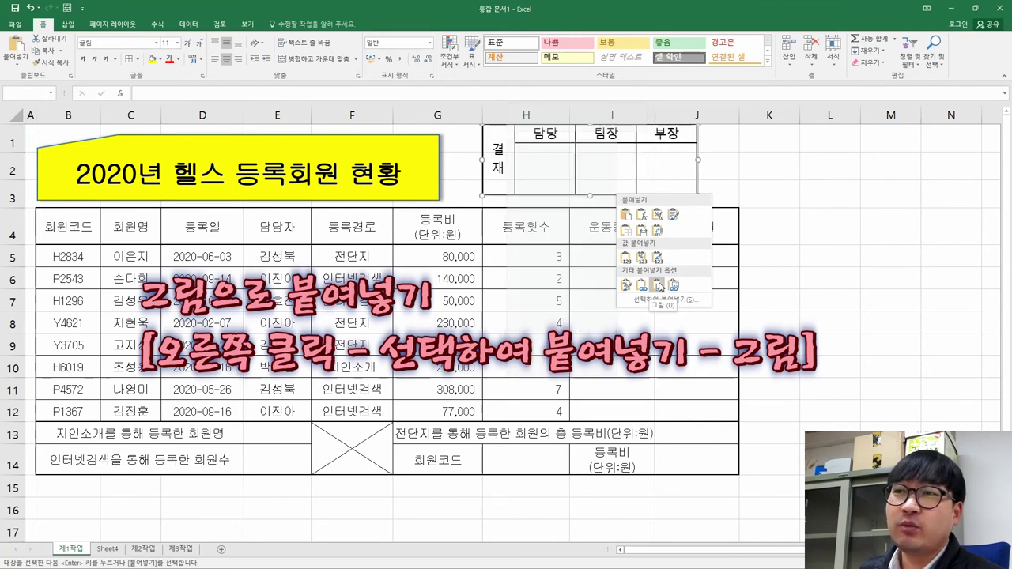
pyautogui.click(659, 286)
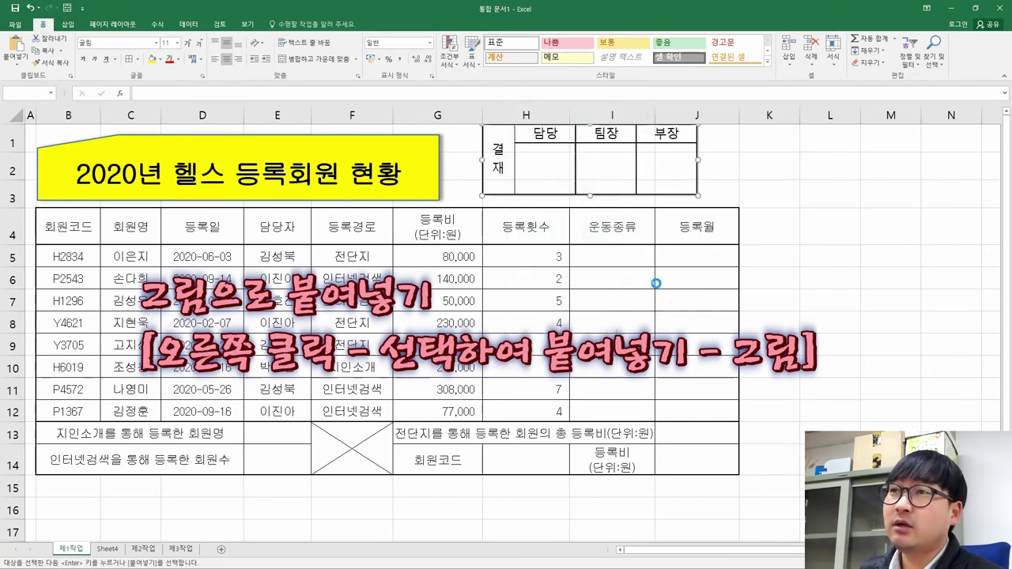
# Move the approval box picture so its right edge meets the right border of column J, following the PDF sample's layout.
pyautogui.moveTo(542, 150)
pyautogui.mouseDown()
pyautogui.moveTo(632, 245)
pyautogui.moveTo(593, 237)
pyautogui.moveTo(581, 204)
pyautogui.moveTo(514, 184)
pyautogui.moveTo(552, 159)
pyautogui.mouseUp()
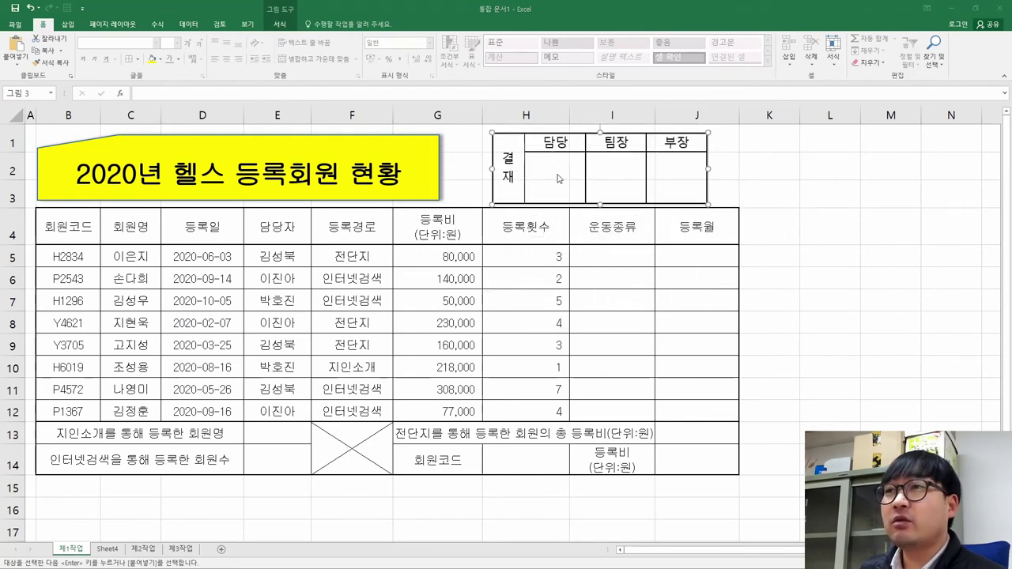
pyautogui.hotkey('alt', 'Tab')
pyautogui.scroll(10, 558, 176)
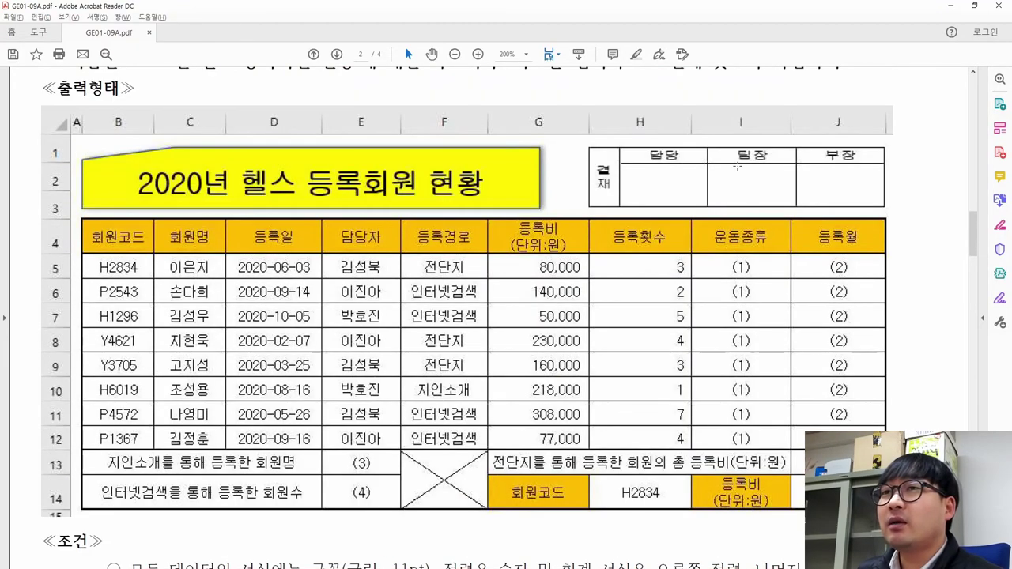
pyautogui.hotkey('alt', 'Tab')
pyautogui.moveTo(650, 167); pyautogui.dragTo(681, 168)
pyautogui.hotkey('alt', 'Tab')
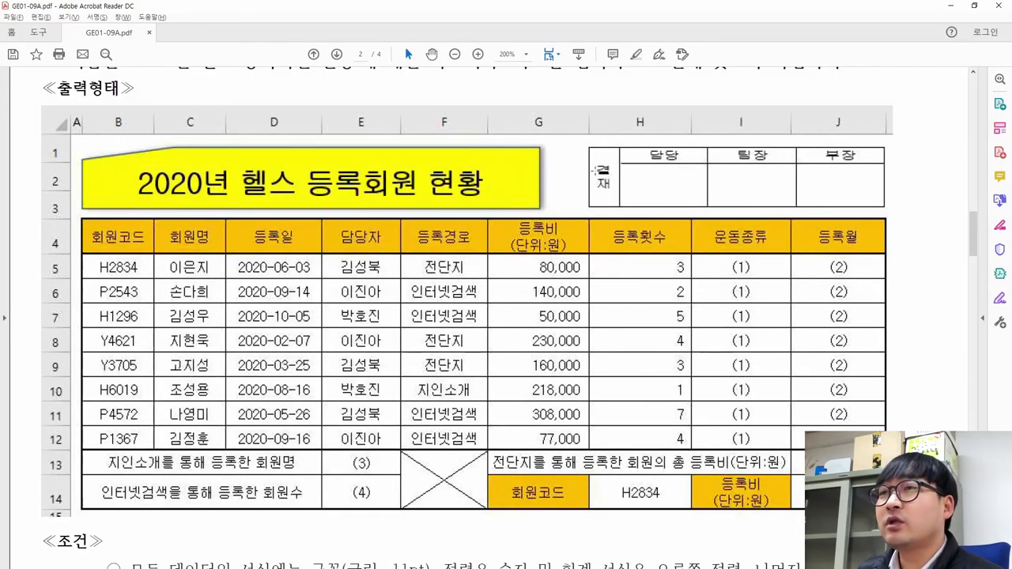
# Stretch the left edge of the approval box picture toward the left border of column H, as in the PDF sample.
pyautogui.hotkey('alt', 'Tab')
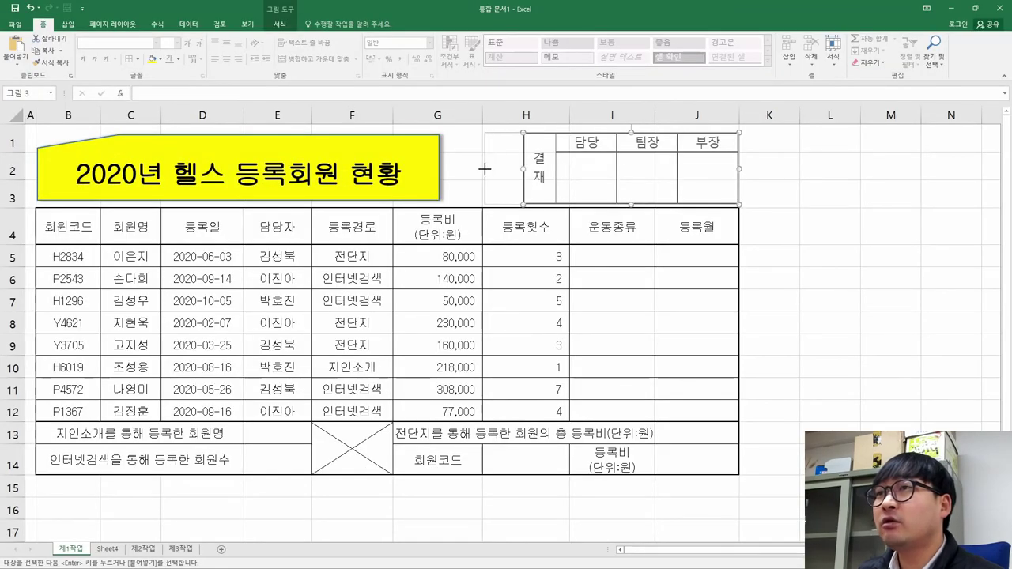
pyautogui.moveTo(485, 169); pyautogui.dragTo(485, 170)
pyautogui.hotkey('alt', 'Tab')
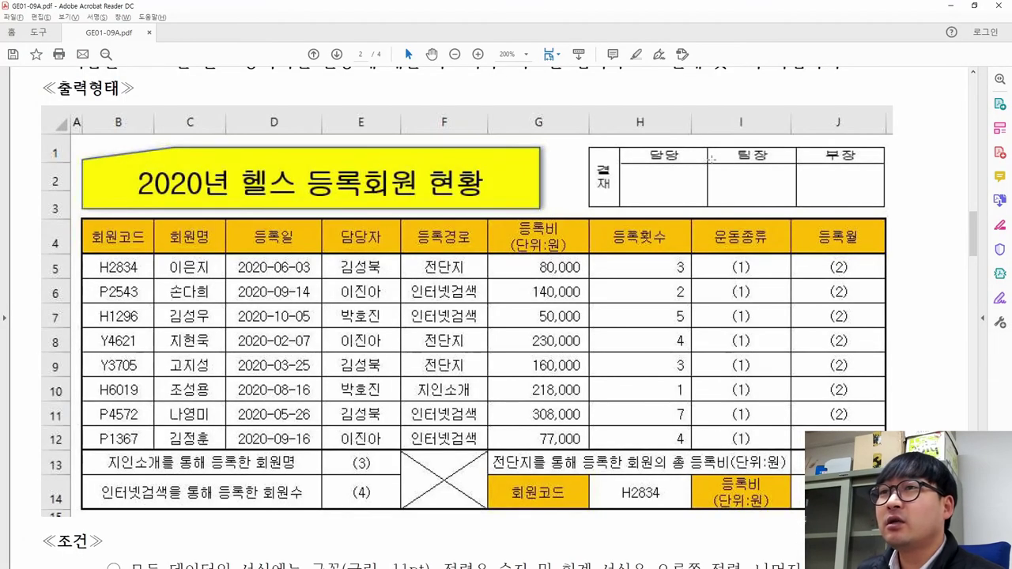
pyautogui.hotkey('alt', 'Tab')
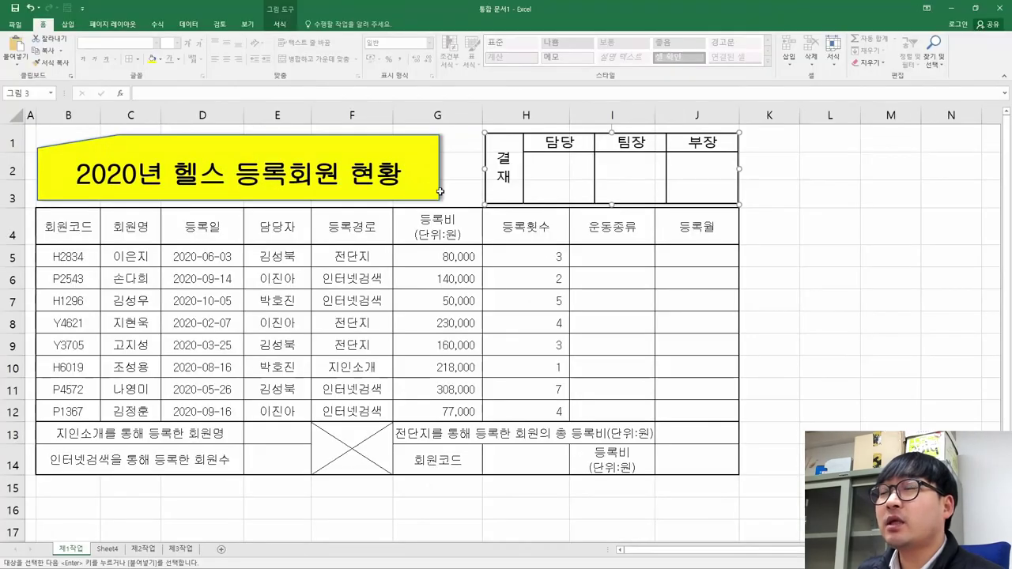
# Trim the approval box picture's top and bottom to match the title shape's height, and align its left edge with column H.
pyautogui.moveTo(613, 205); pyautogui.dragTo(612, 201)
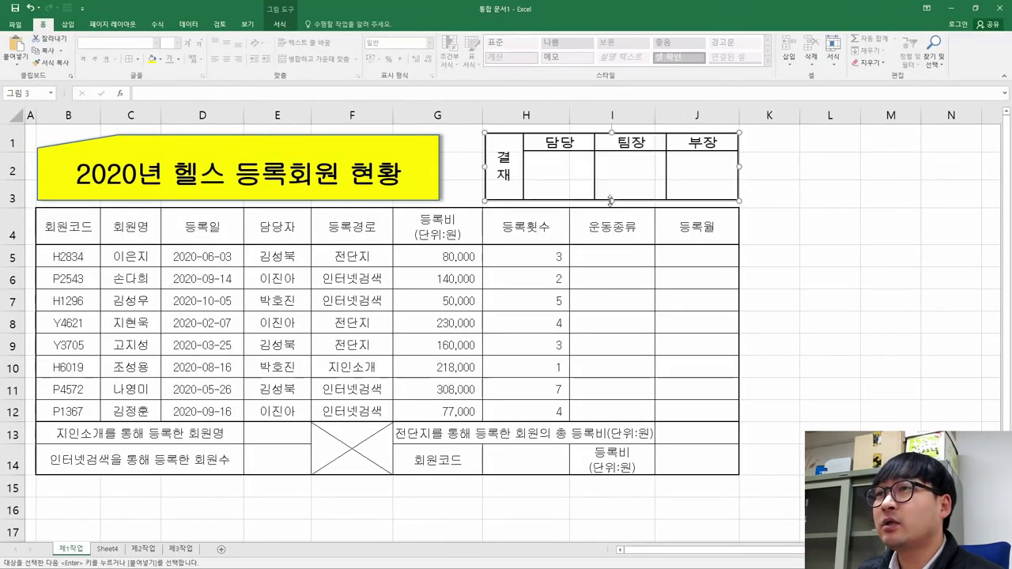
pyautogui.moveTo(612, 133); pyautogui.dragTo(612, 136)
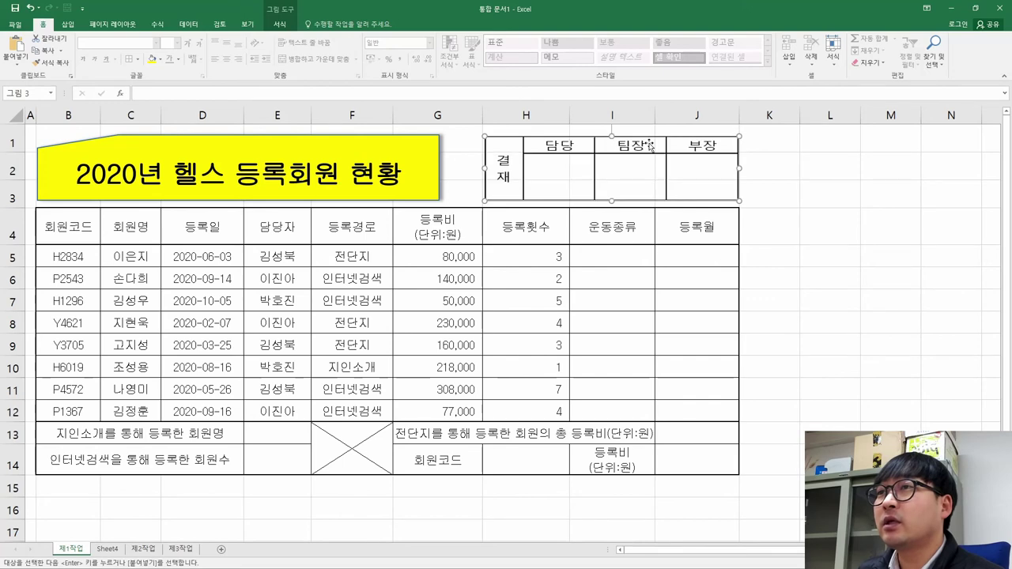
pyautogui.click(822, 193)
pyautogui.hotkey('alt', 'Tab')
pyautogui.hotkey('alt', 'Tab')
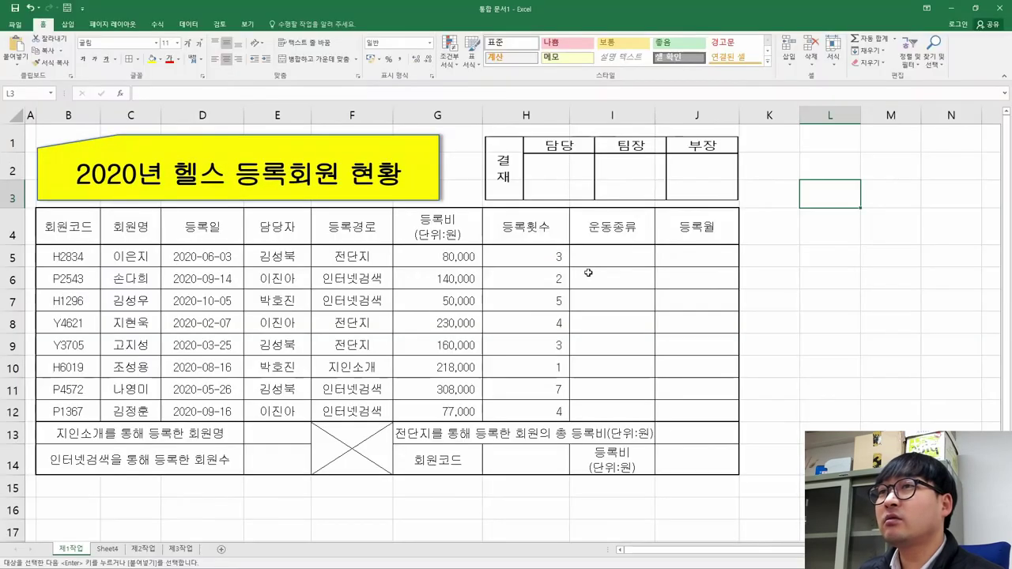
pyautogui.click(504, 174)
pyautogui.moveTo(484, 168); pyautogui.dragTo(481, 168)
pyautogui.click(592, 259)
# Compare the positioned approval box with the output sample in the PDF.
pyautogui.hotkey('alt', 'Tab')
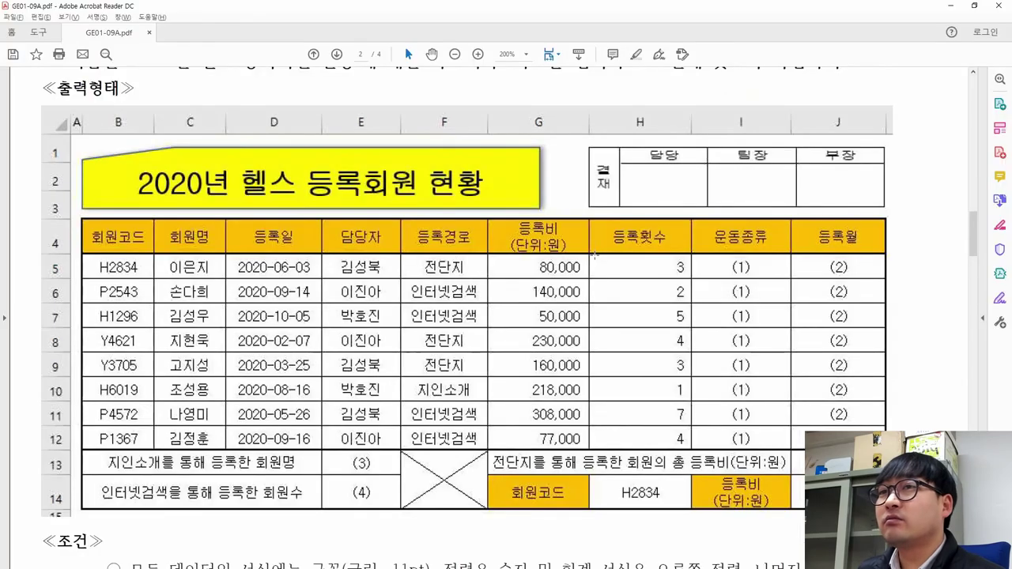
pyautogui.hotkey('alt', 'Tab')
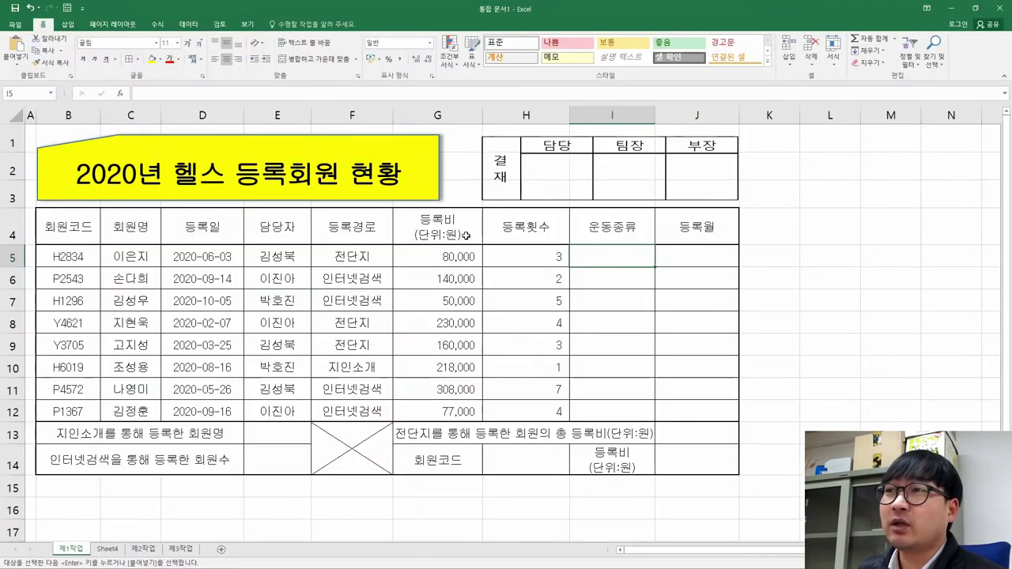
pyautogui.hotkey('alt', 'Tab')
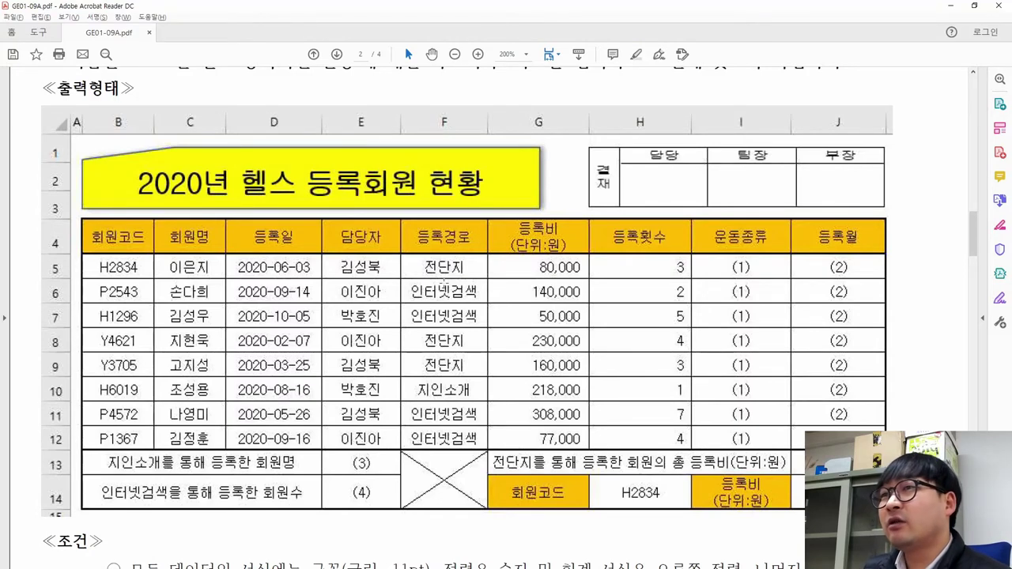
pyautogui.hotkey('alt', 'Tab')
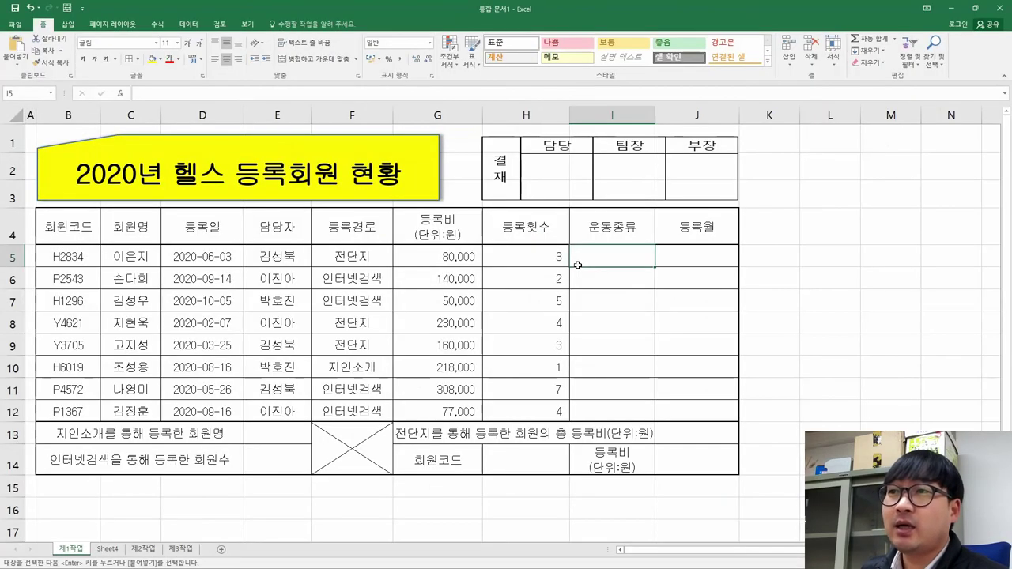
pyautogui.hotkey('alt', 'Tab')
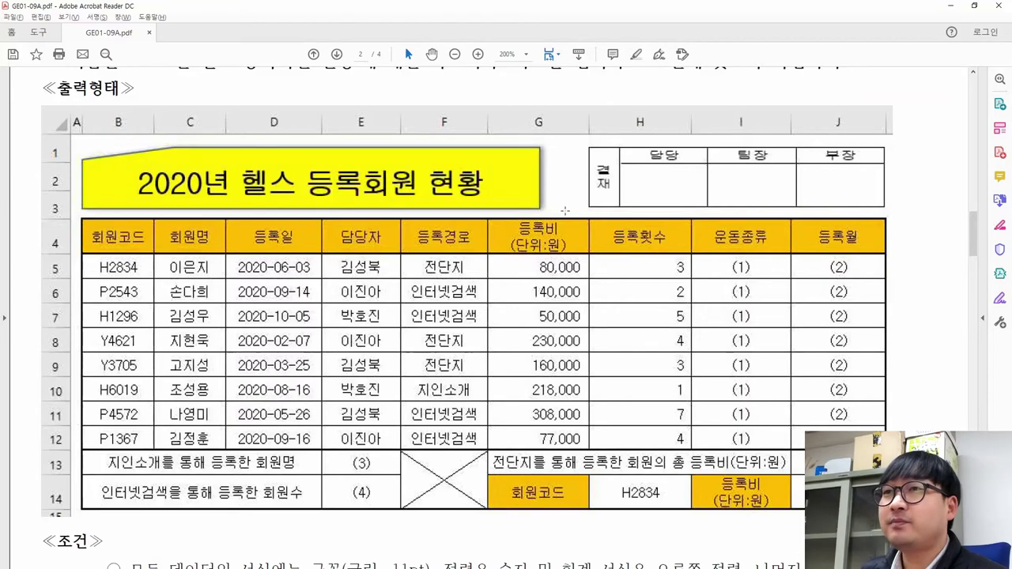
pyautogui.hotkey('alt', 'Tab')
# Strike through the approval box condition in the PDF and select its note 단, 원본 삭제.
pyautogui.hotkey('alt', 'Tab')
pyautogui.scroll(-5, 170, 347)
pyautogui.moveTo(133, 338); pyautogui.dragTo(809, 339)
pyautogui.click(750, 356)
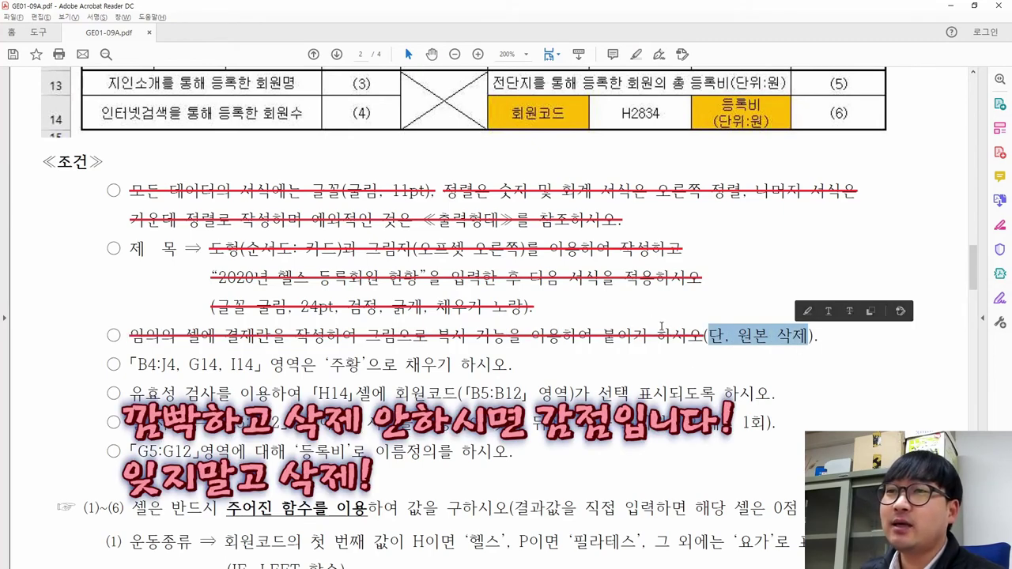
# In Excel, delete Sheet4, which holds the original approval box, and return to the 제1작업 sheet.
pyautogui.hotkey('alt', 'Tab')
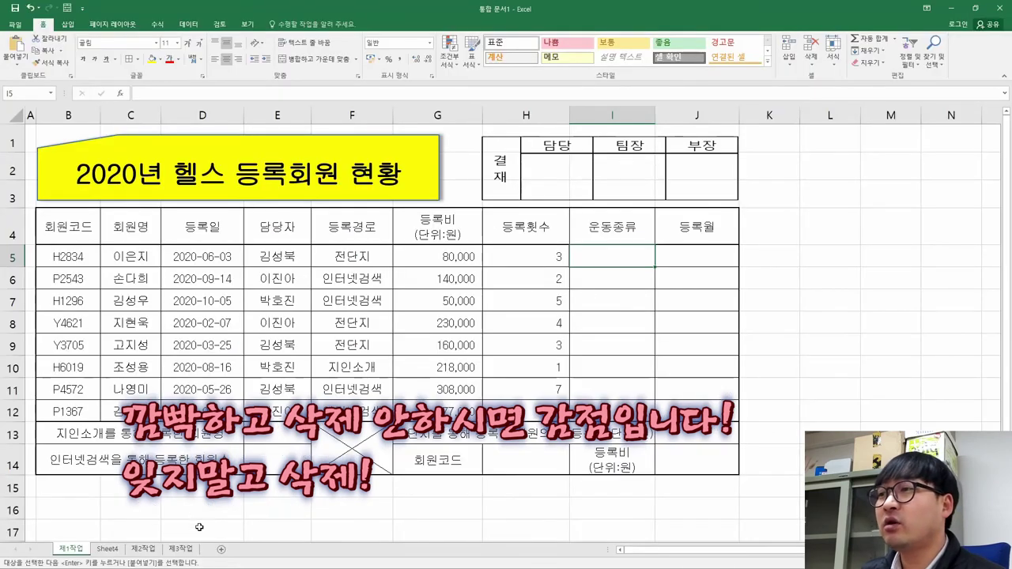
pyautogui.click(108, 550)
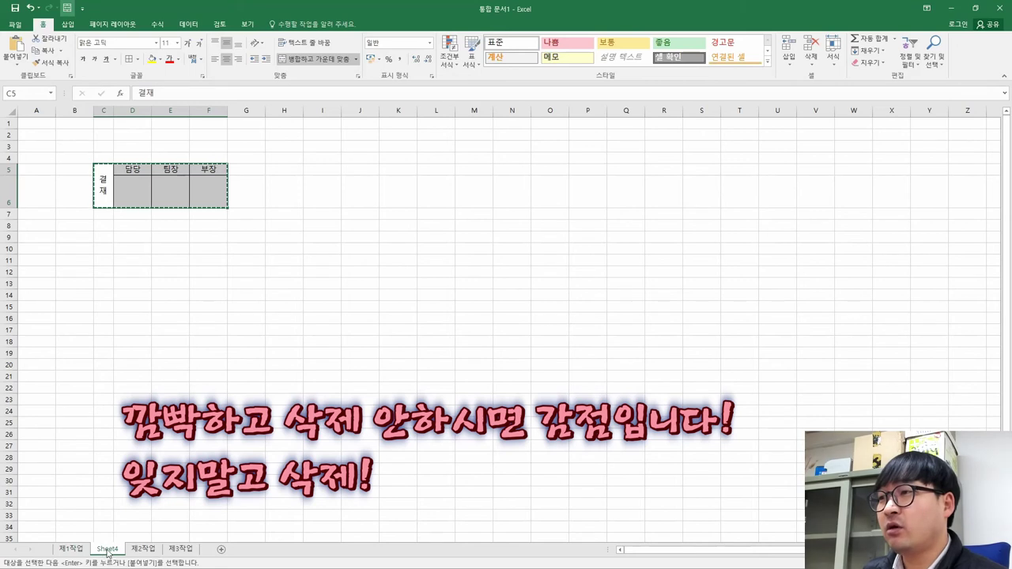
pyautogui.rightClick(108, 550)
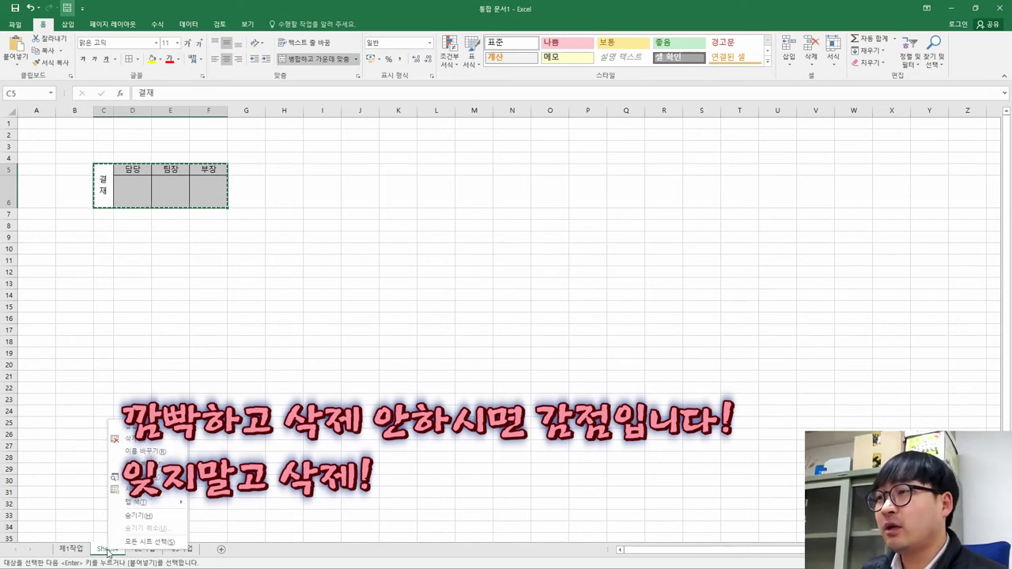
pyautogui.click(142, 440)
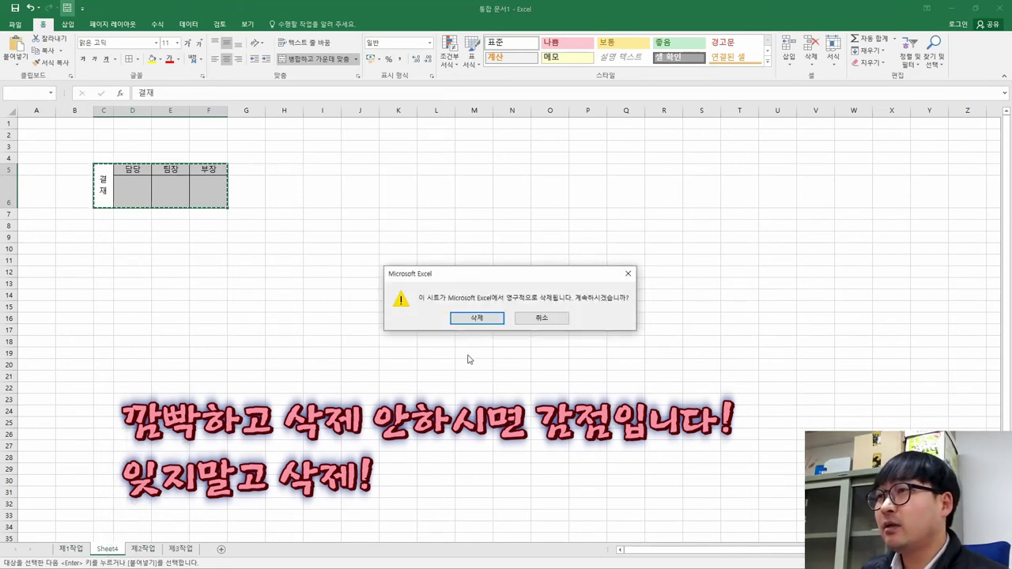
pyautogui.click(476, 318)
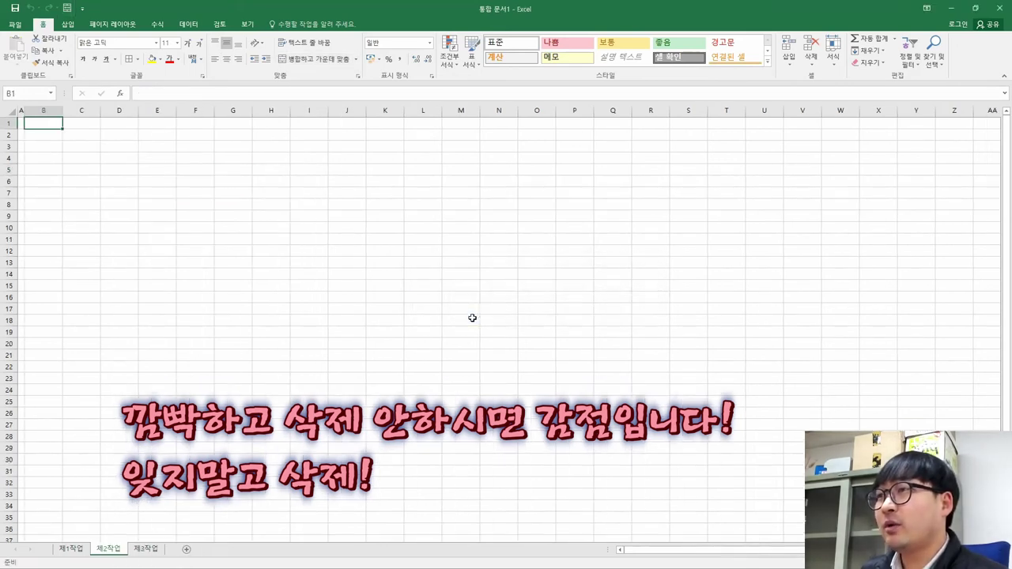
pyautogui.click(70, 549)
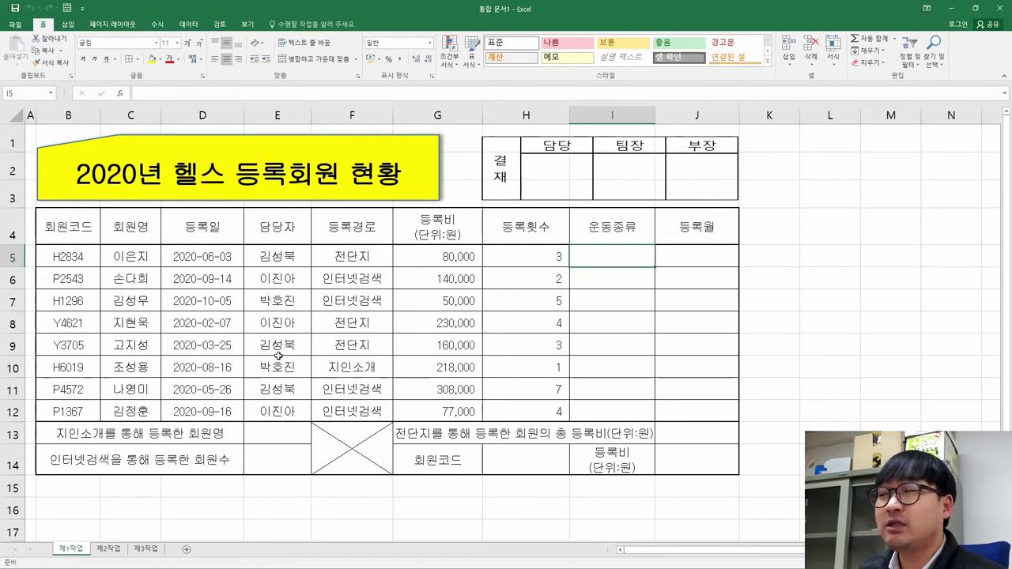
# Strike through the selected note 단, 원본 삭제 in the PDF conditions.
pyautogui.hotkey('alt', 'Tab')
pyautogui.rightClick(767, 340)
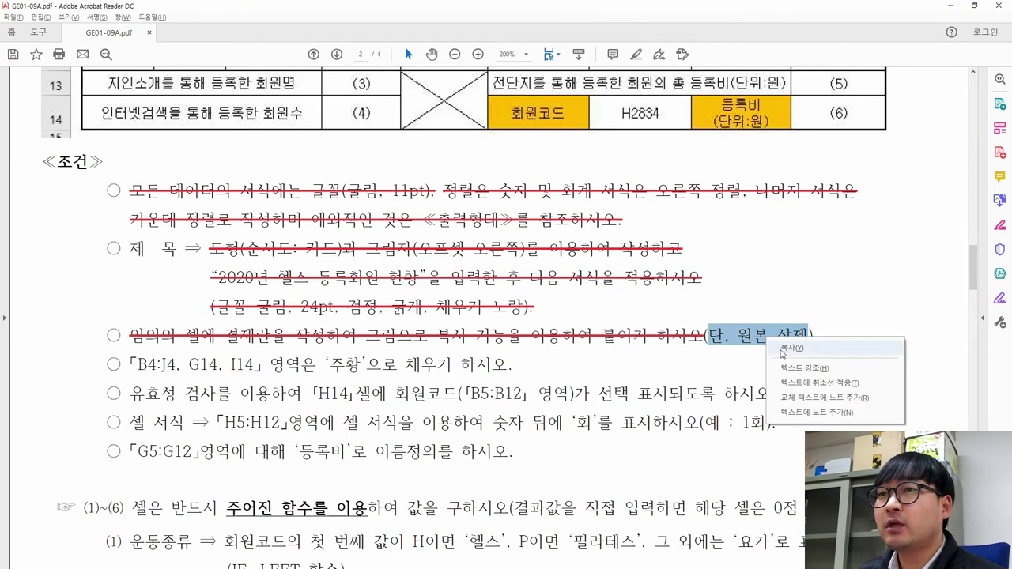
pyautogui.click(799, 384)
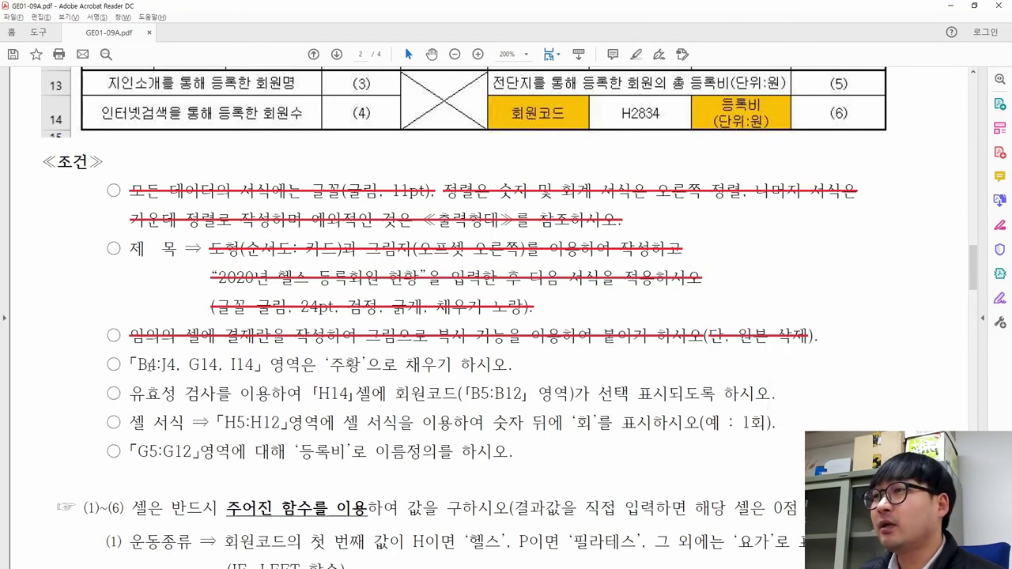
# Read the condition about filling B4:J4, G14 and I14 with 주황 and locate those cells in the PDF sample table.
pyautogui.moveTo(126, 365)
pyautogui.mouseDown()
pyautogui.moveTo(451, 365)
pyautogui.moveTo(448, 375)
pyautogui.mouseUp()
pyautogui.scroll(7, 416, 373)
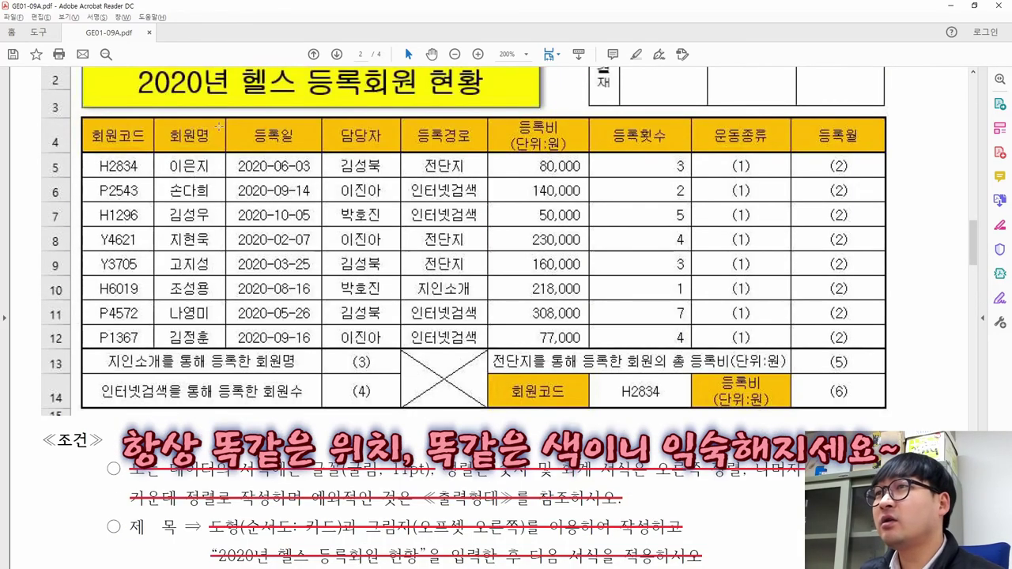
pyautogui.moveTo(110, 129); pyautogui.dragTo(854, 134)
pyautogui.moveTo(510, 387); pyautogui.dragTo(467, 351)
pyautogui.click(466, 351)
pyautogui.click(409, 377)
# In Excel, fill the header cells B4:J4 with the standard colour 주황.
pyautogui.hotkey('alt', 'Tab')
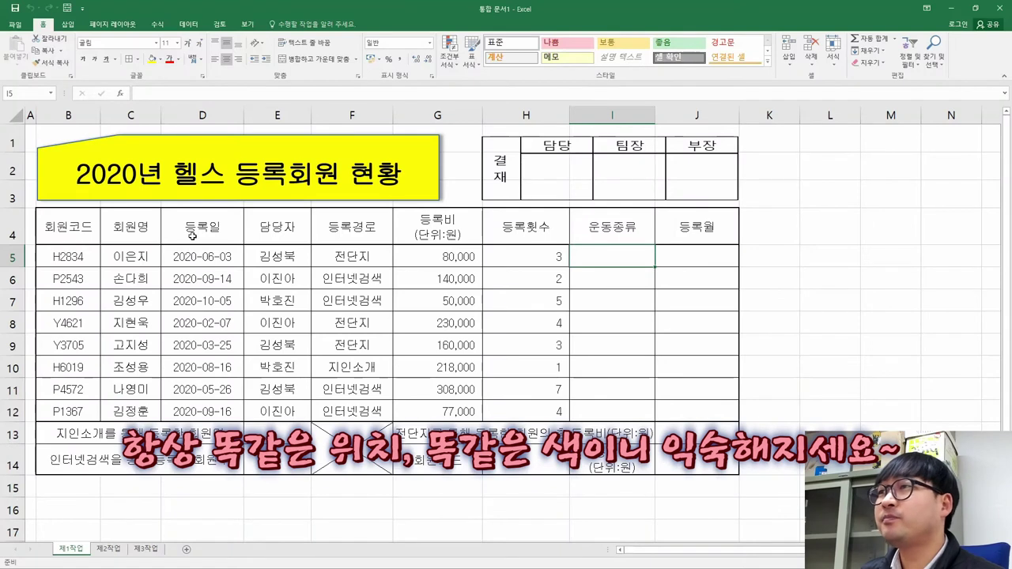
pyautogui.moveTo(89, 229); pyautogui.dragTo(704, 229)
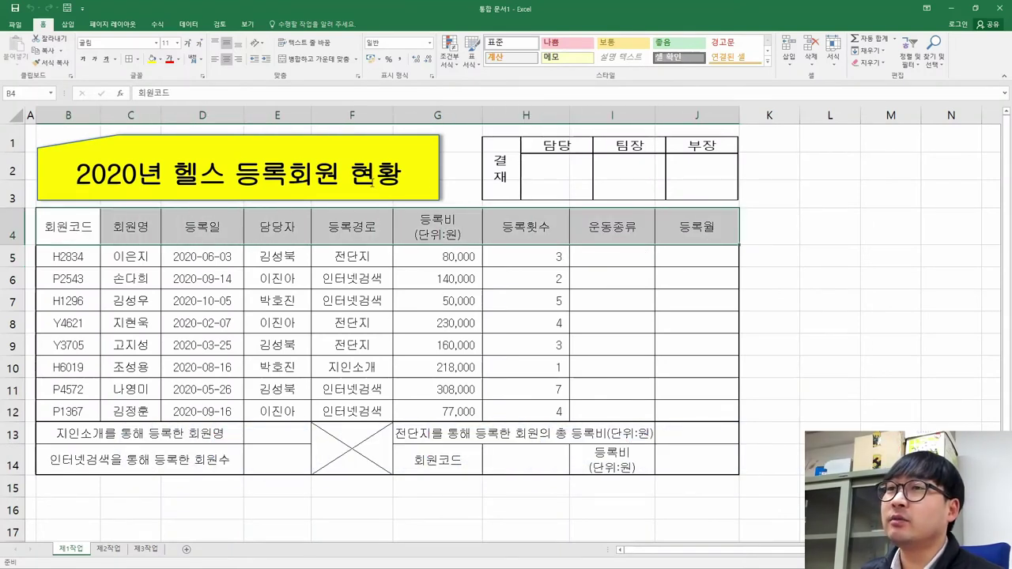
pyautogui.click(153, 61)
pyautogui.click(152, 62)
pyautogui.click(160, 60)
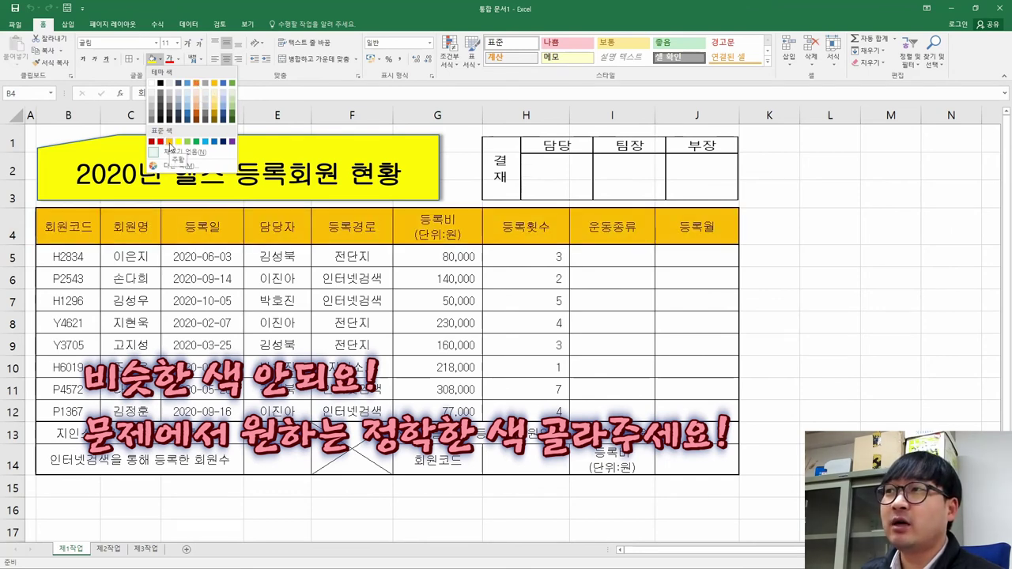
pyautogui.click(169, 143)
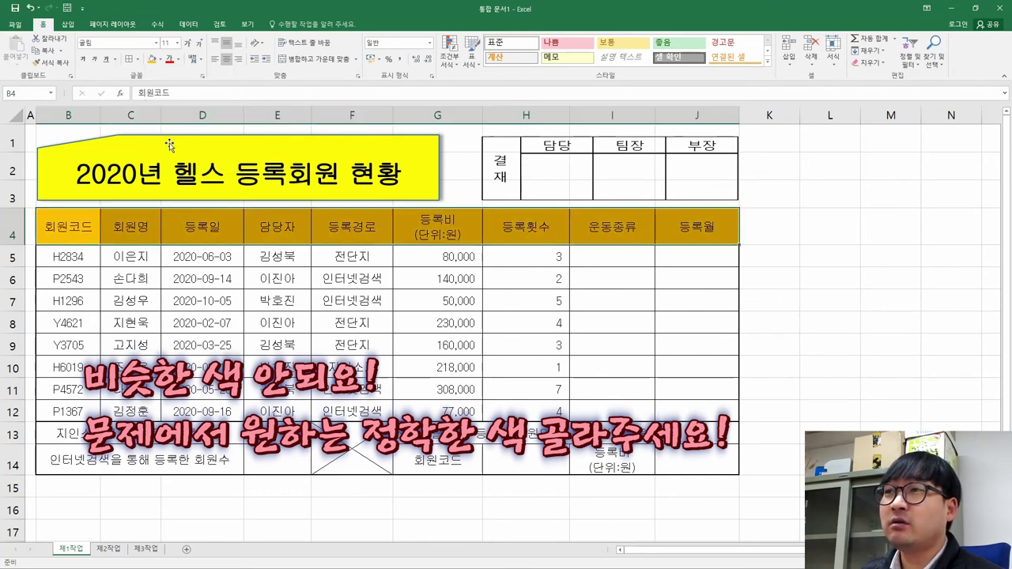
# Fill cells G14 and I14 with 주황 and check the coloured cells against the PDF sample.
pyautogui.click(461, 463)
pyautogui.click(151, 59)
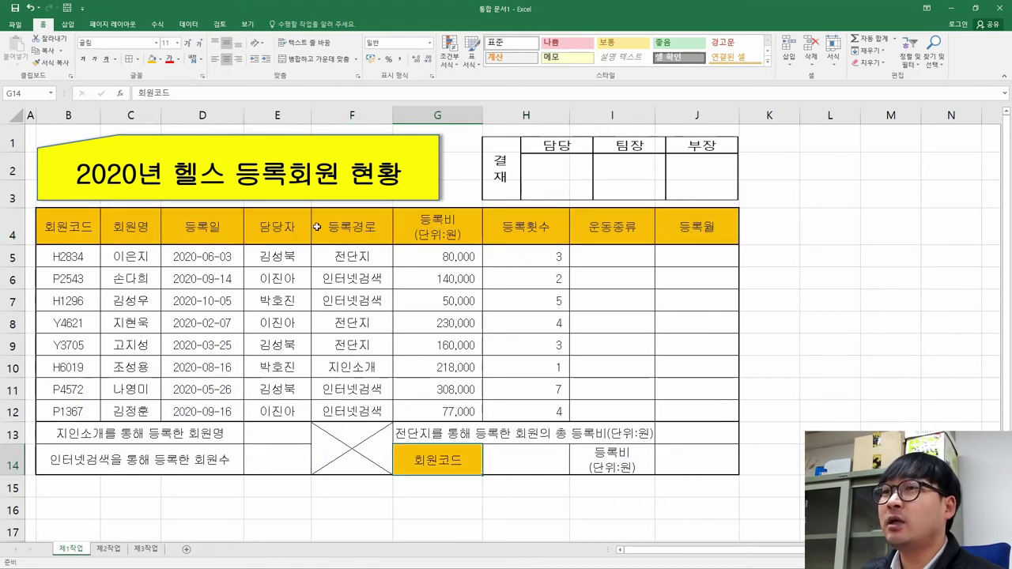
pyautogui.click(604, 461)
pyautogui.click(151, 59)
pyautogui.hotkey('alt', 'Tab')
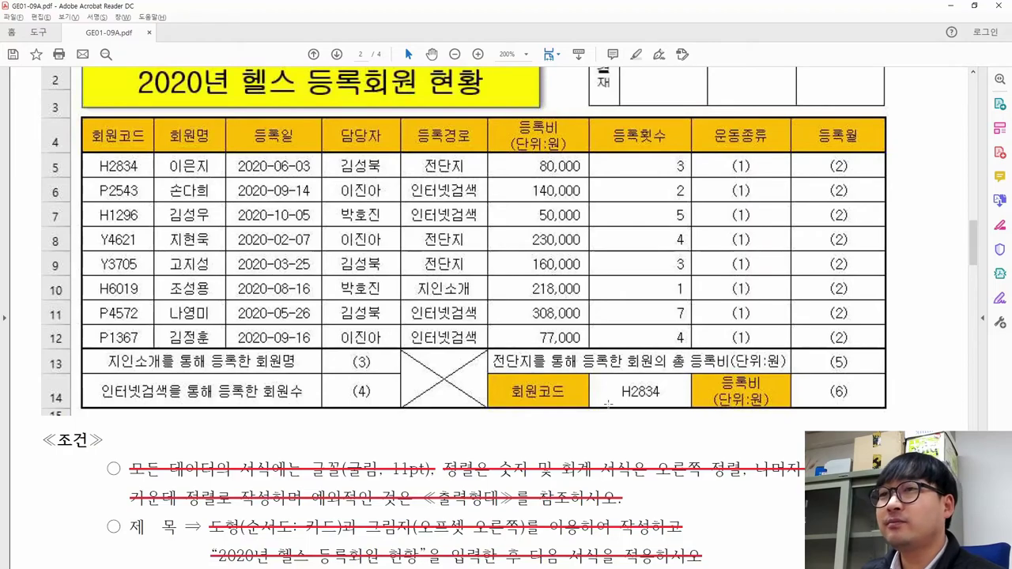
pyautogui.hotkey('alt', 'Tab')
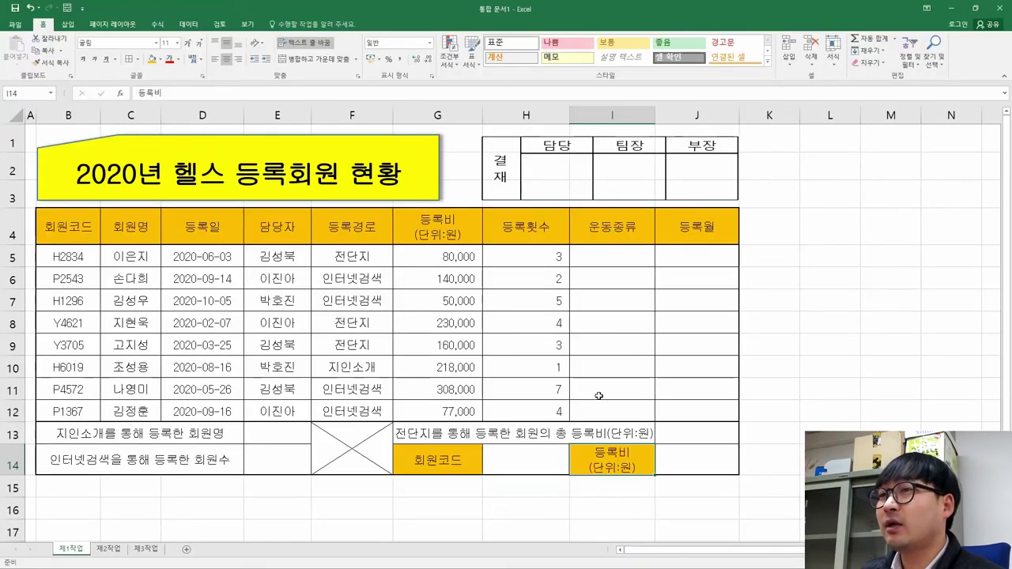
# Review the conditions in the PDF and compare the label in cell G13 with the sample.
pyautogui.hotkey('alt', 'Tab')
pyautogui.scroll(-5, 598, 395)
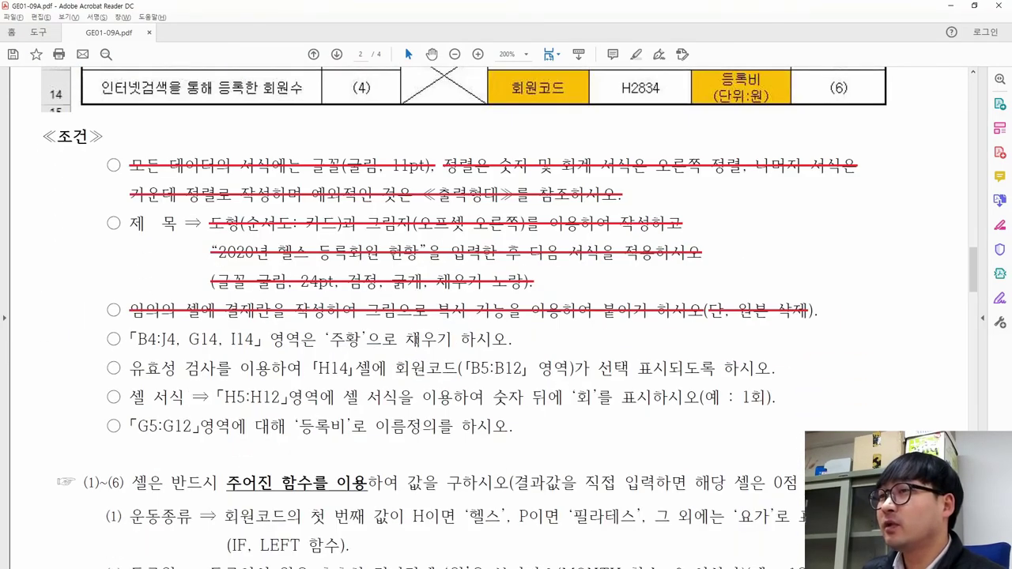
pyautogui.scroll(5, 526, 262)
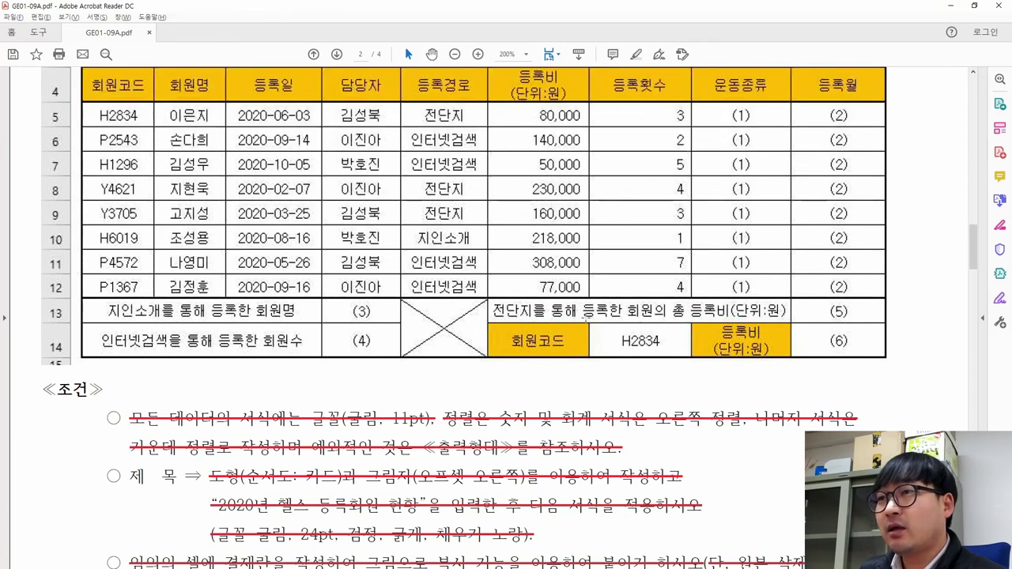
pyautogui.hotkey('alt', 'Tab')
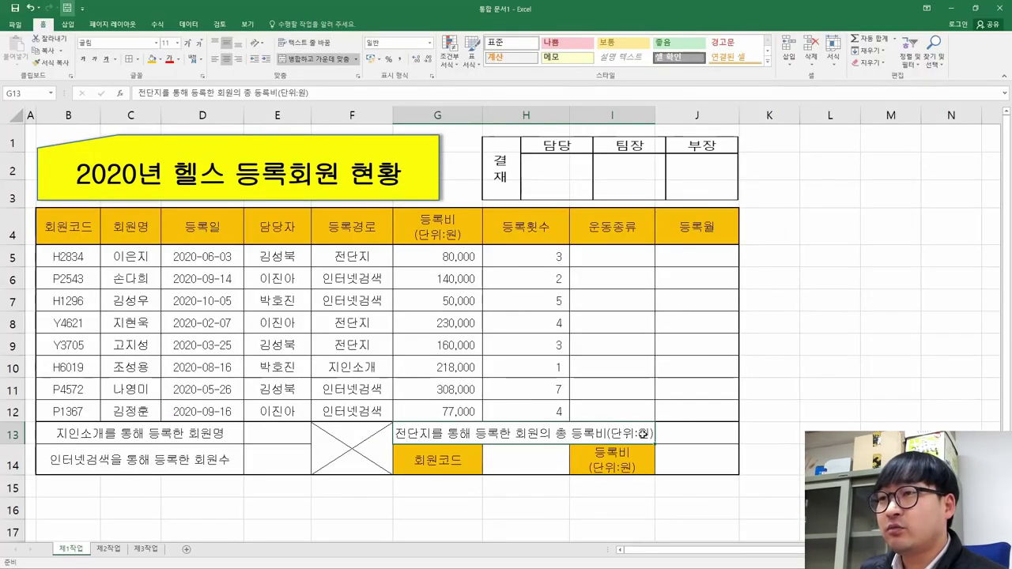
pyautogui.hotkey('alt', 'Tab')
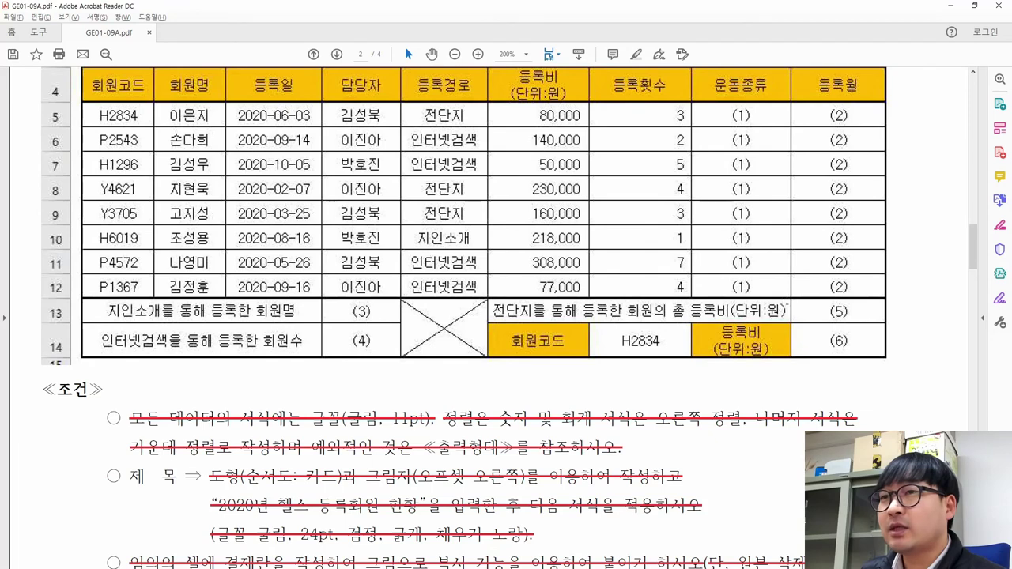
# In Excel, widen column H slightly and realign the approval picture with the outer edge of column J.
pyautogui.hotkey('alt', 'Tab')
pyautogui.moveTo(483, 114); pyautogui.dragTo(484, 115)
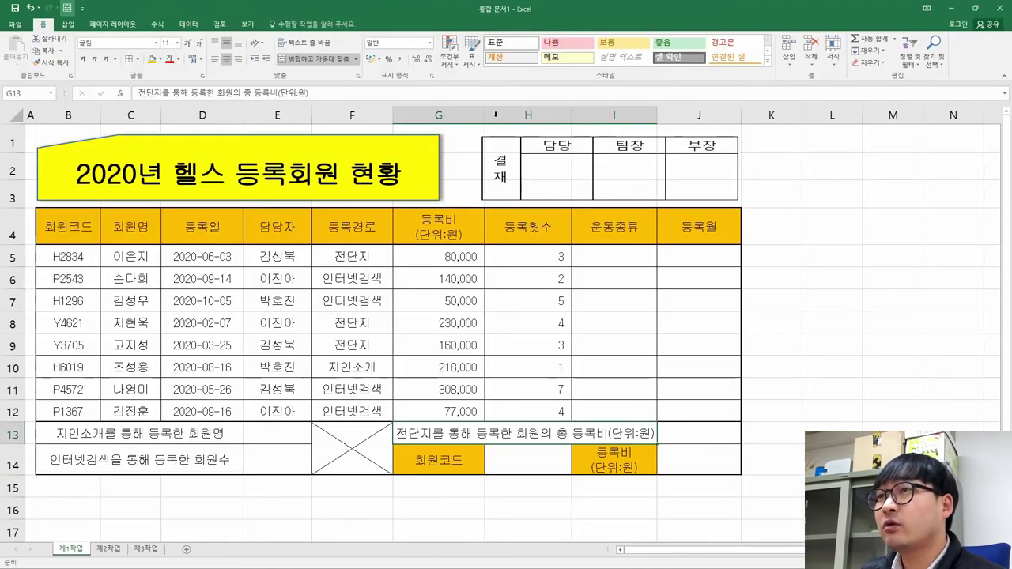
pyautogui.moveTo(573, 115); pyautogui.dragTo(576, 115)
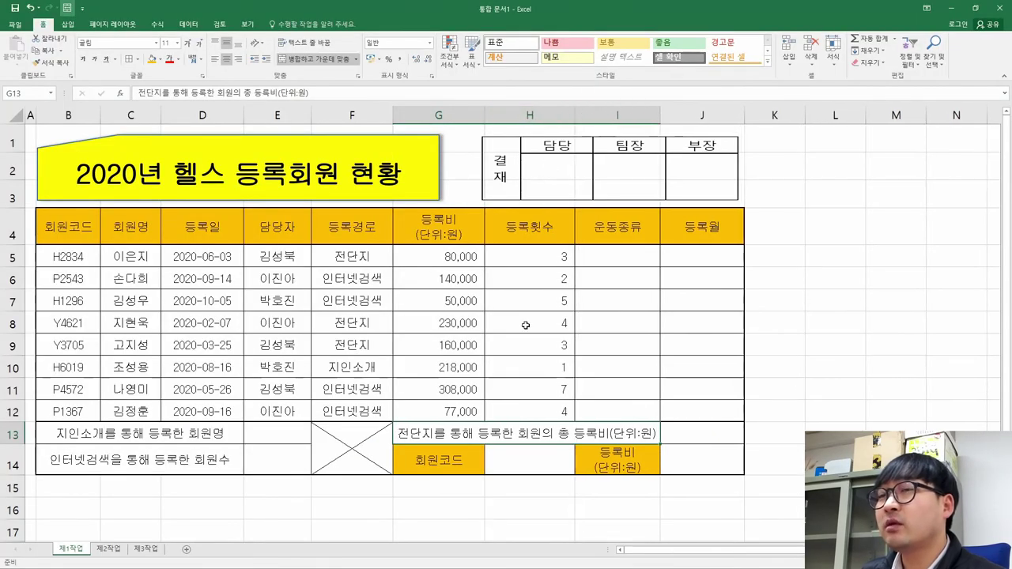
pyautogui.moveTo(648, 175); pyautogui.dragTo(673, 170)
pyautogui.click(455, 370)
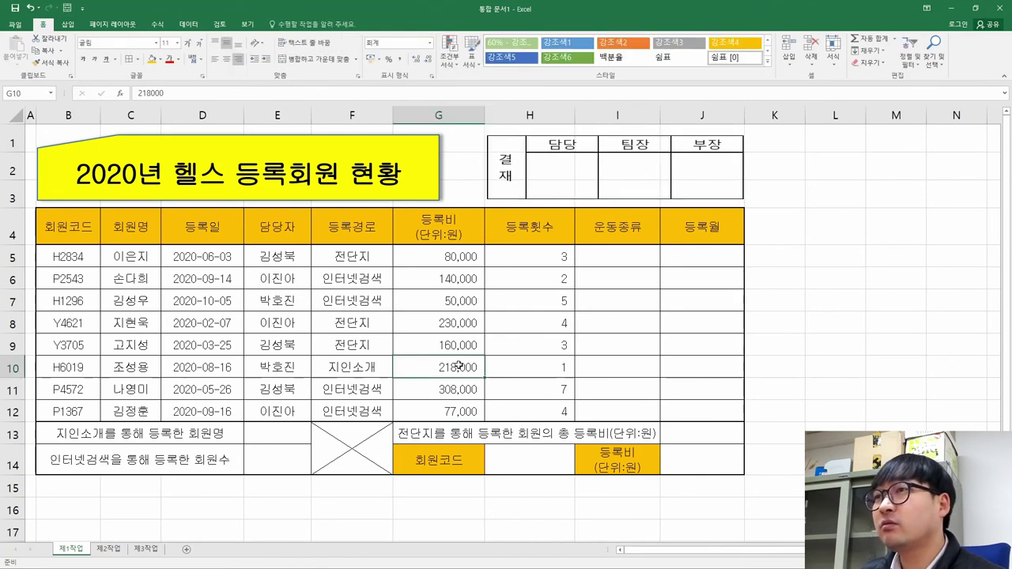
# In the PDF, strike through the finished condition about filling B4:J4, G14 and I14 with 주황.
pyautogui.hotkey('alt', 'Tab')
pyautogui.scroll(-5, 268, 375)
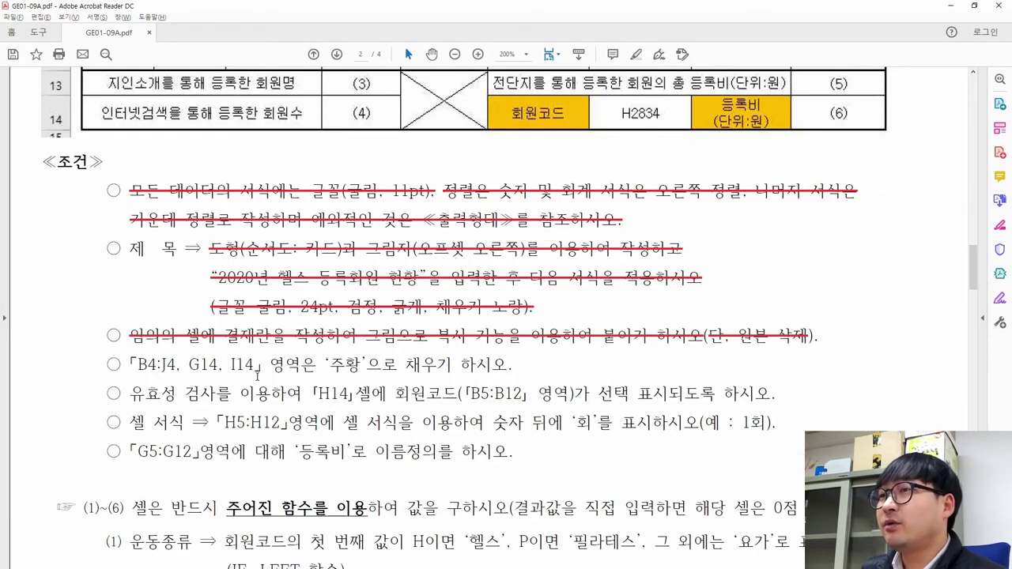
pyautogui.moveTo(129, 364); pyautogui.dragTo(514, 365)
pyautogui.rightClick(459, 363)
pyautogui.click(510, 408)
# Read the condition about data validation in H14 and locate that cell in the PDF sample table.
pyautogui.moveTo(129, 393); pyautogui.dragTo(357, 395)
pyautogui.moveTo(613, 113); pyautogui.dragTo(680, 119)
pyautogui.scroll(3, 637, 261)
pyautogui.scroll(2, 628, 276)
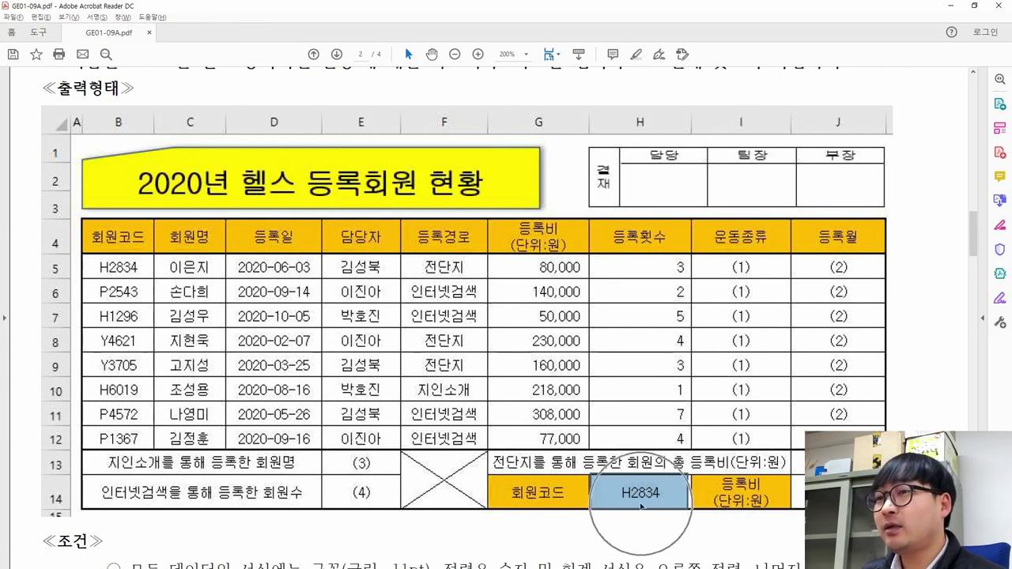
pyautogui.scroll(-1, 635, 449)
pyautogui.click(630, 386)
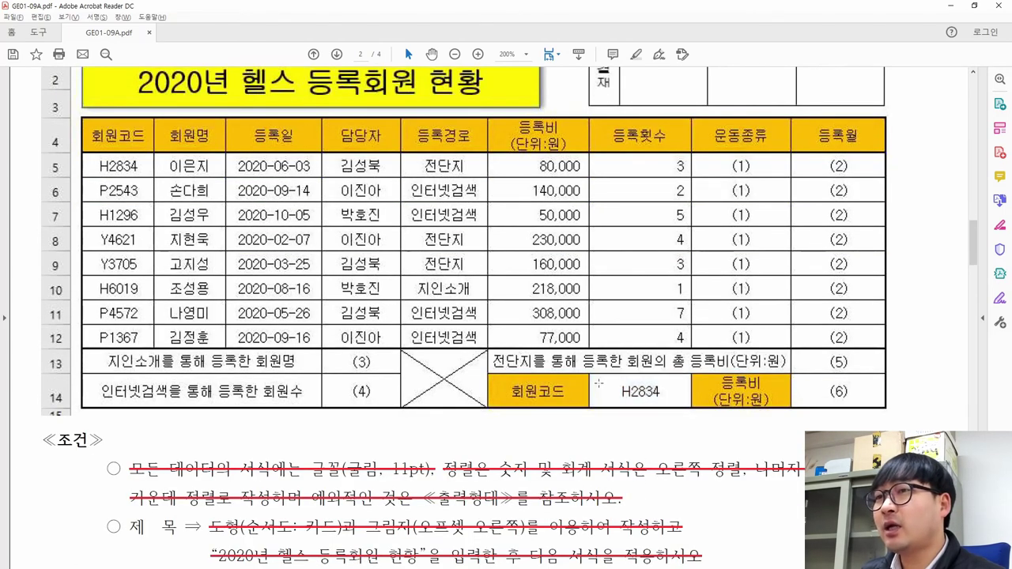
pyautogui.click(631, 391)
pyautogui.click(631, 400)
# In Excel, add data validation to cell H14 that allows a 목록 with the member codes in B5:B12 as source.
pyautogui.hotkey('alt', 'Tab')
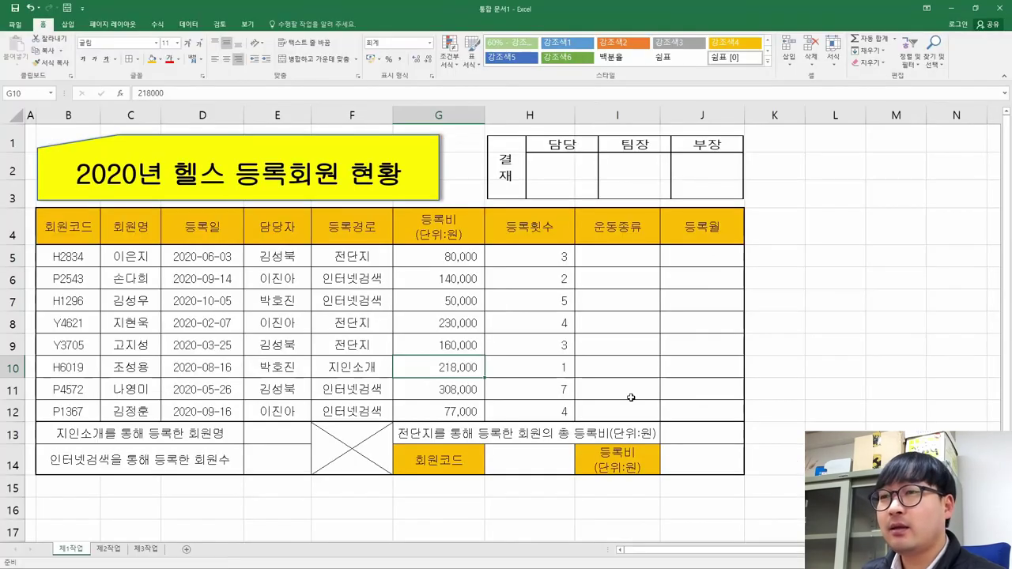
pyautogui.click(523, 461)
pyautogui.click(523, 461)
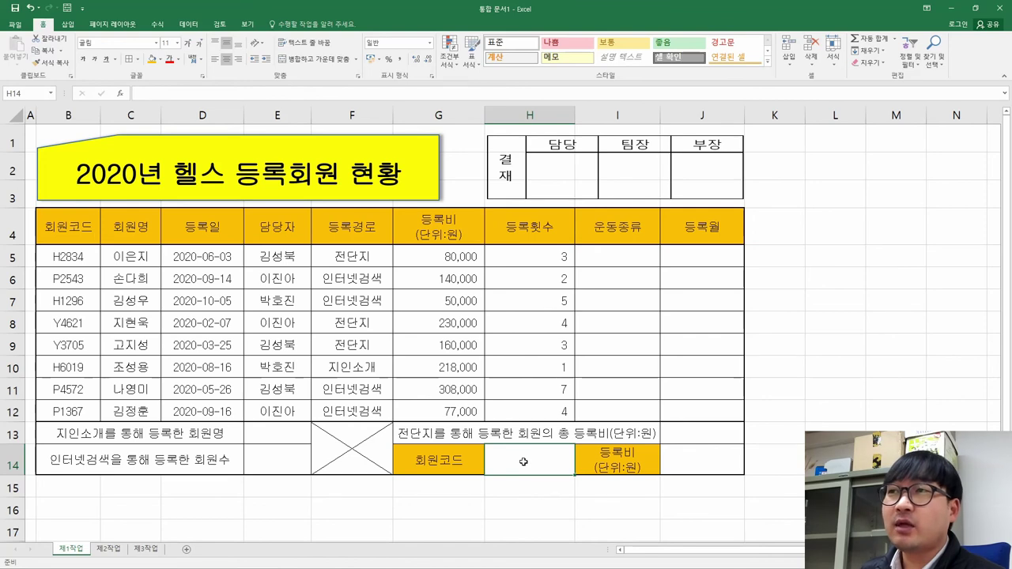
pyautogui.click(188, 26)
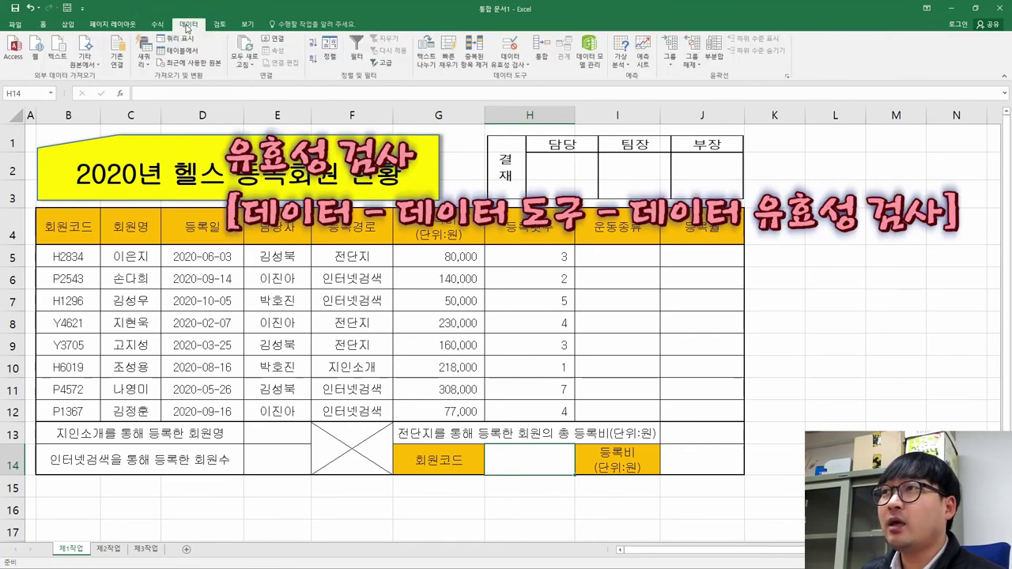
pyautogui.click(509, 51)
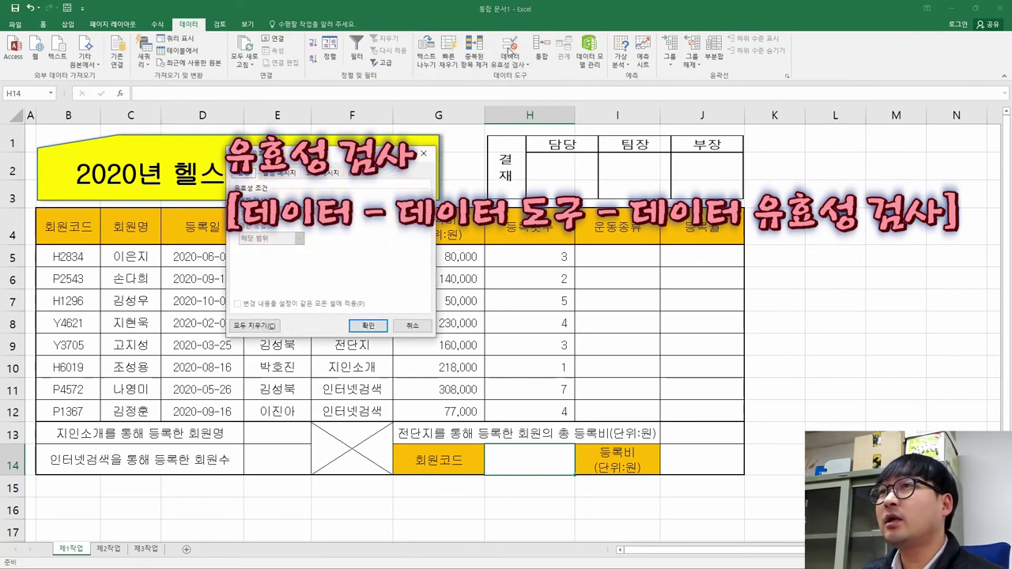
pyautogui.moveTo(277, 159); pyautogui.dragTo(520, 235)
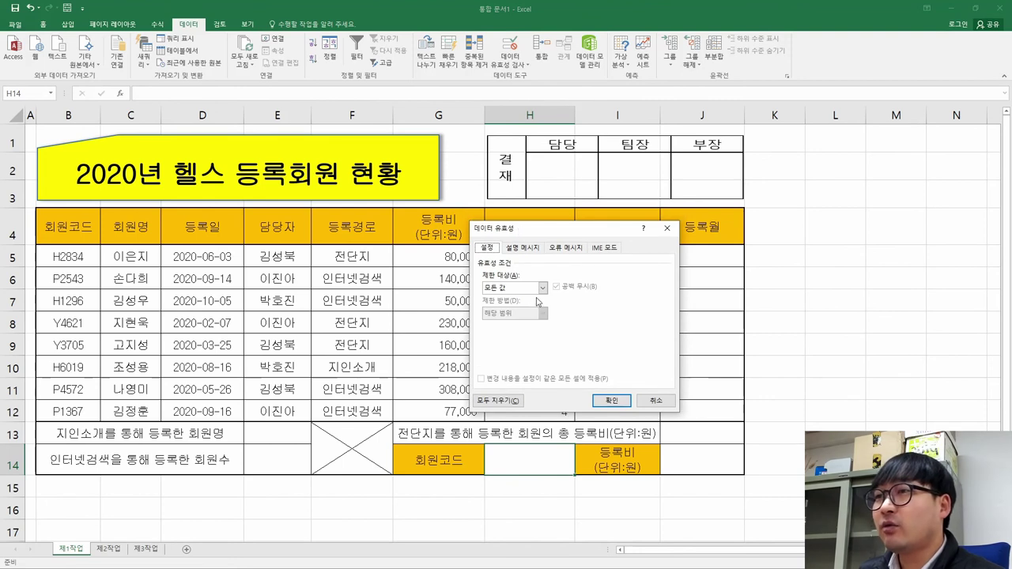
pyautogui.click(437, 470)
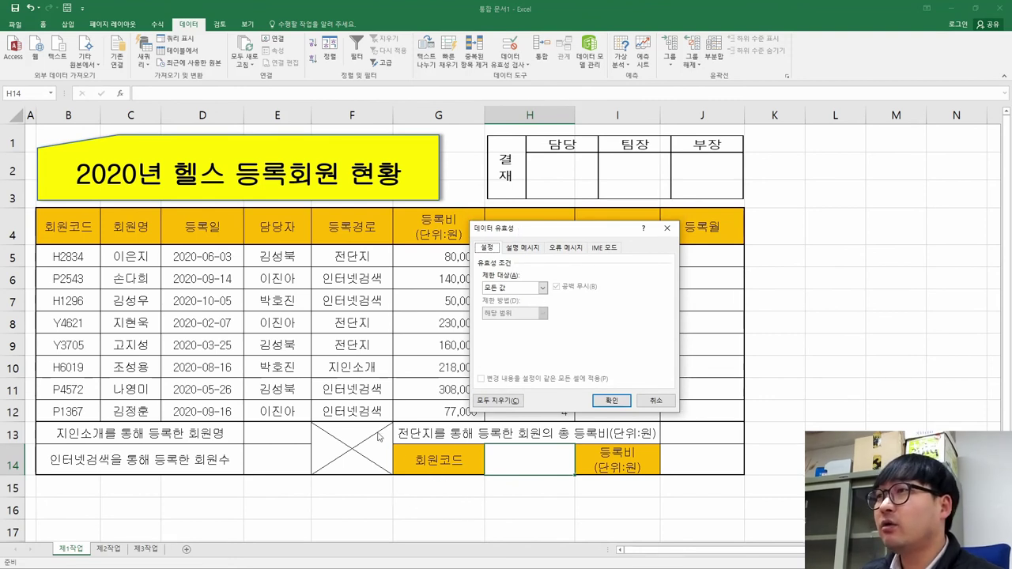
pyautogui.click(77, 230)
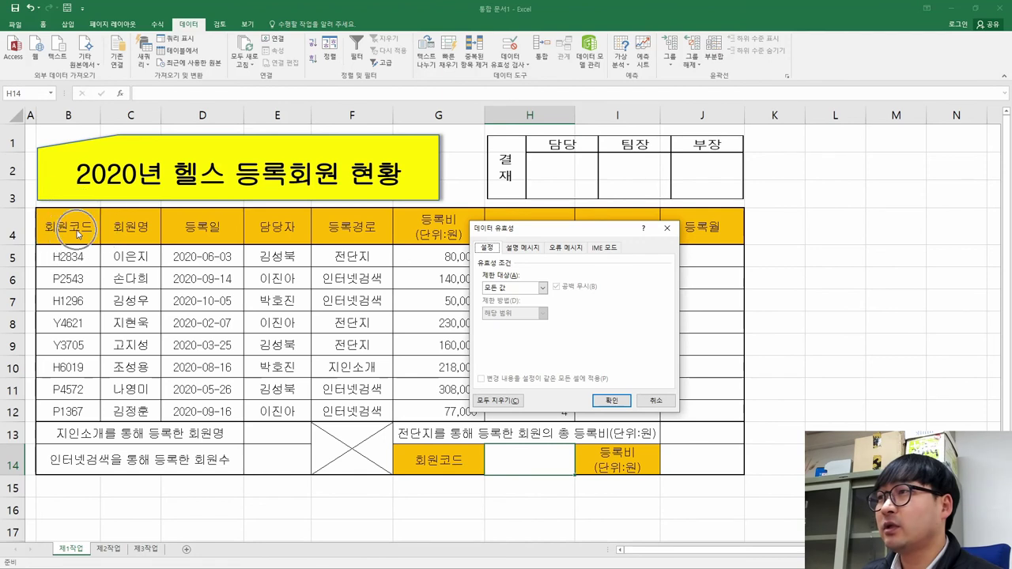
pyautogui.click(511, 290)
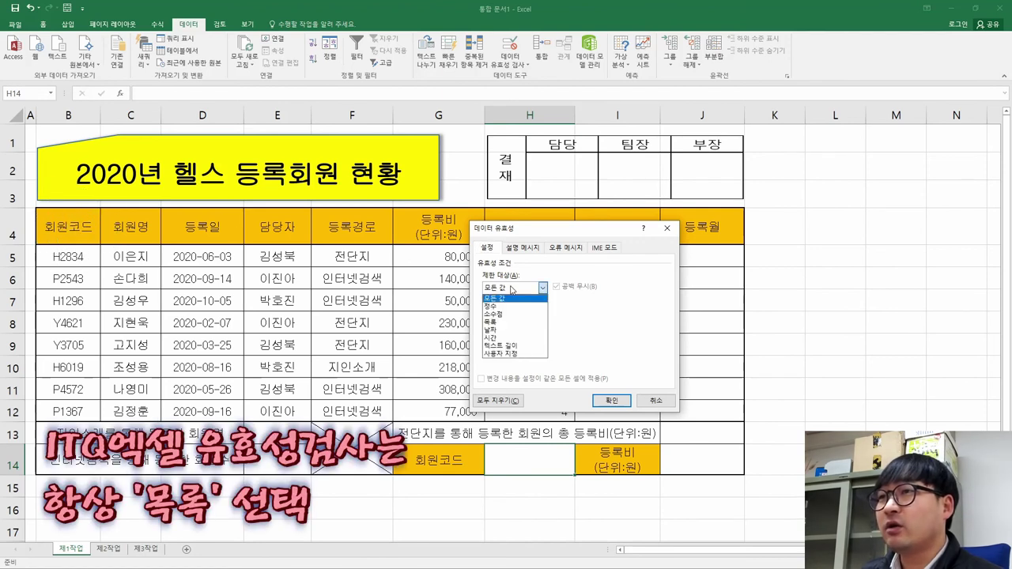
pyautogui.click(503, 327)
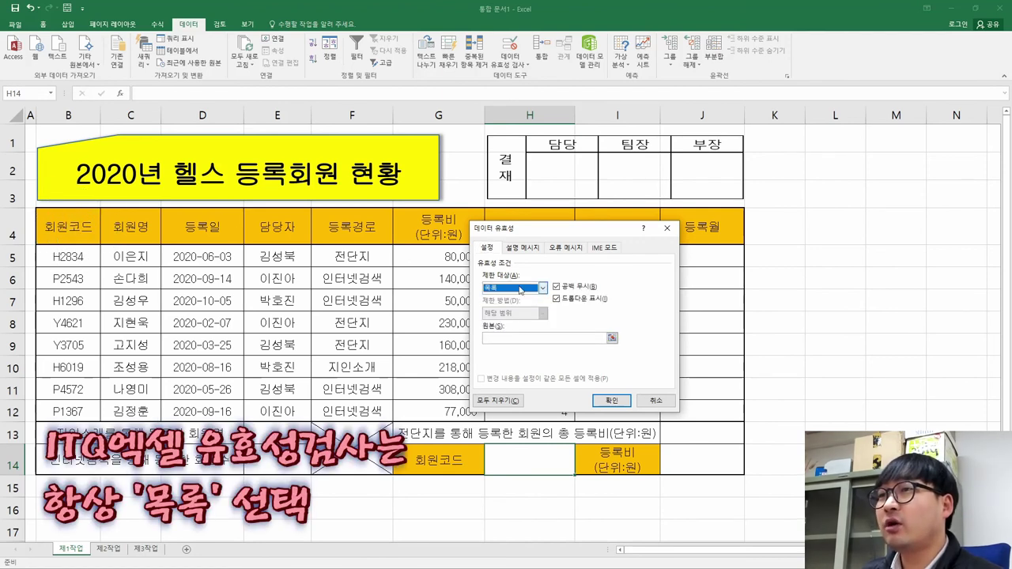
pyautogui.click(496, 338)
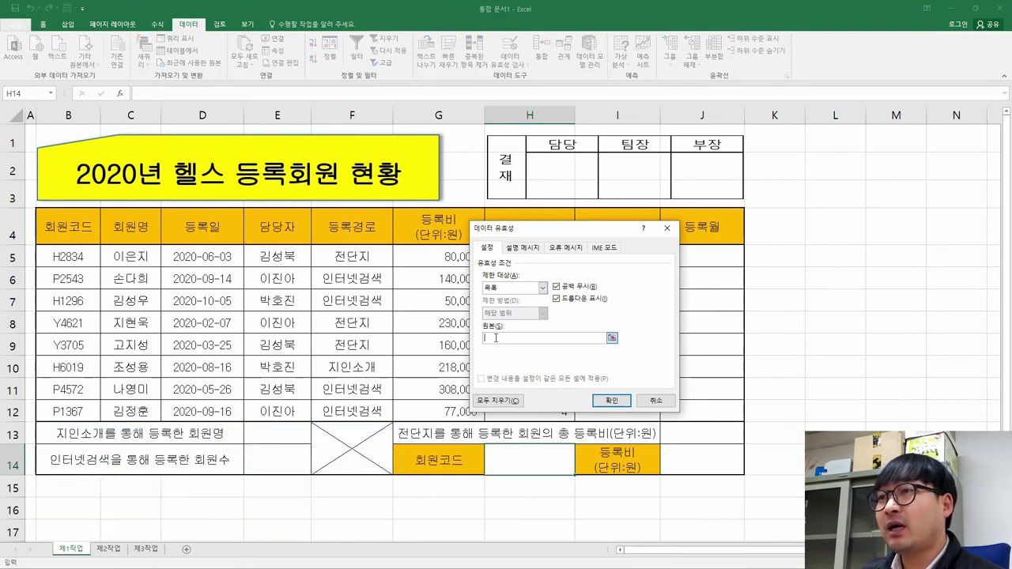
pyautogui.moveTo(68, 255); pyautogui.dragTo(80, 408)
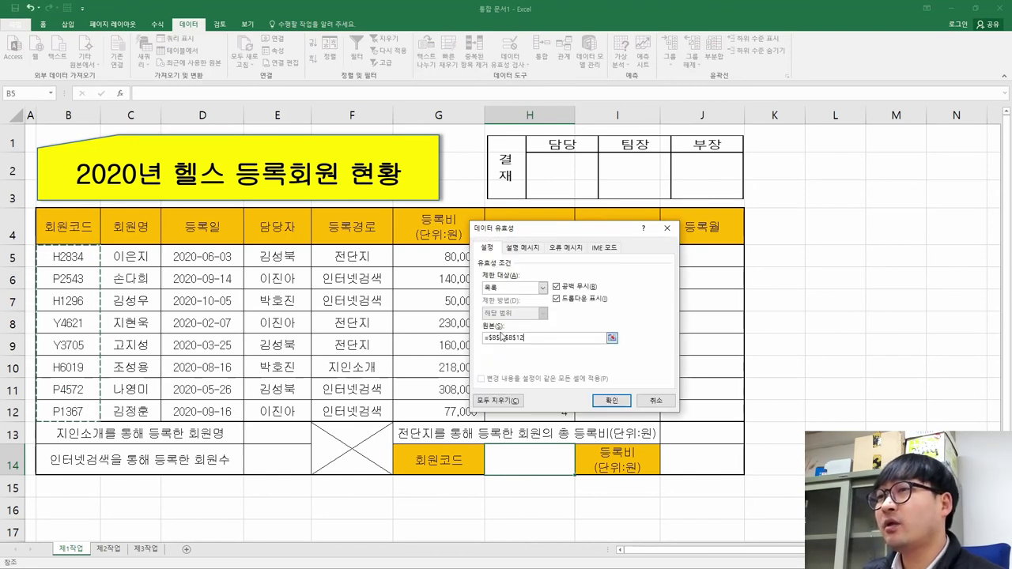
pyautogui.click(608, 401)
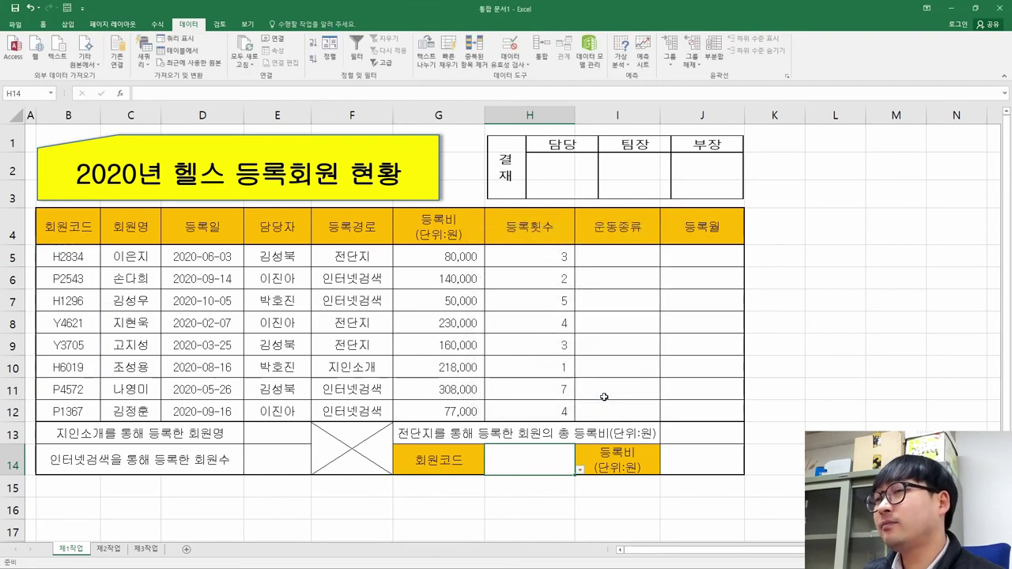
# Try out the drop-down list in H14 by choosing two different member codes, ending with the last one.
pyautogui.click(579, 470)
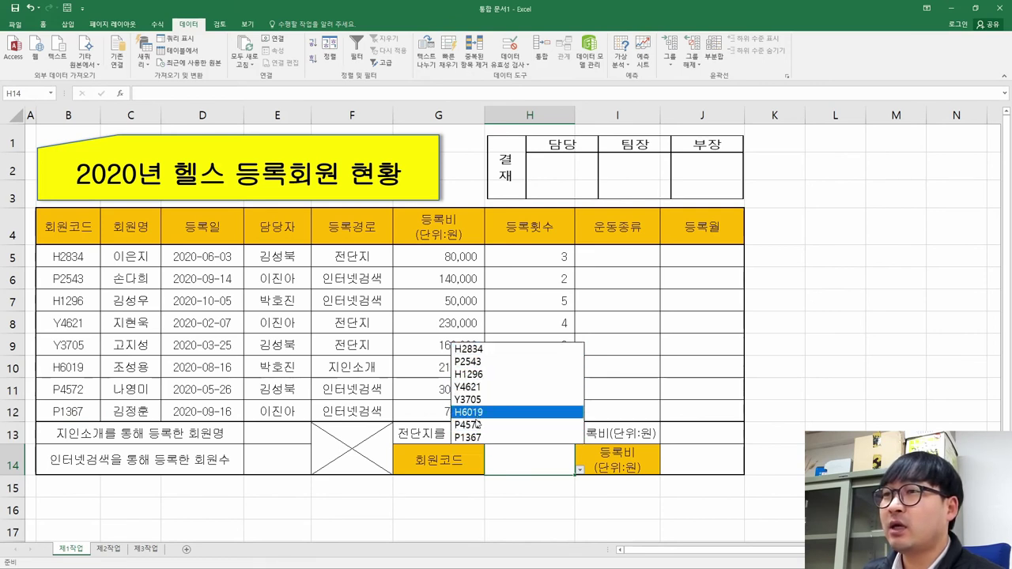
pyautogui.click(482, 399)
pyautogui.click(580, 470)
pyautogui.click(492, 439)
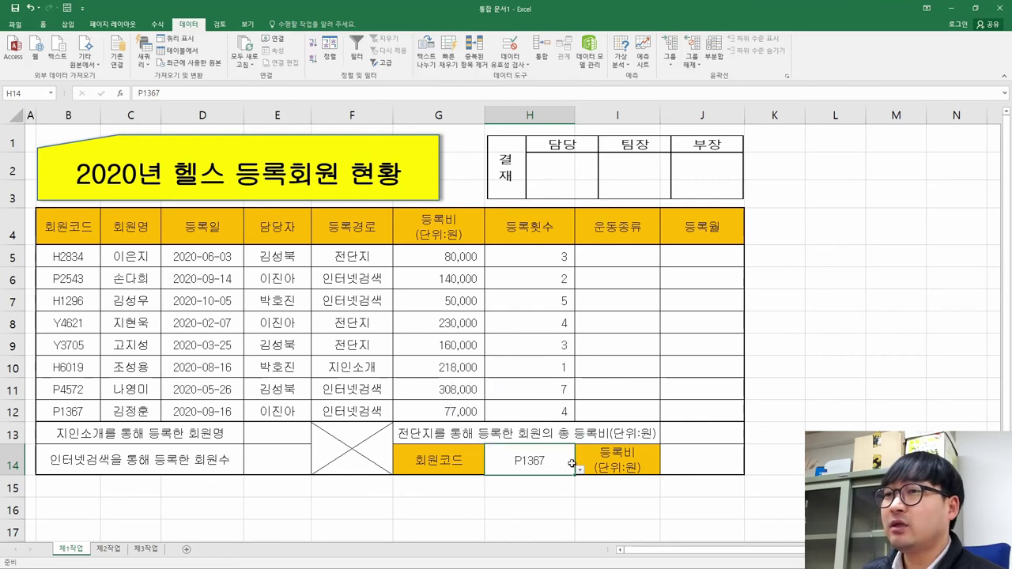
# Check H14 in the PDF sample and set the Excel cell to the first member code in its list.
pyautogui.hotkey('alt', 'Tab')
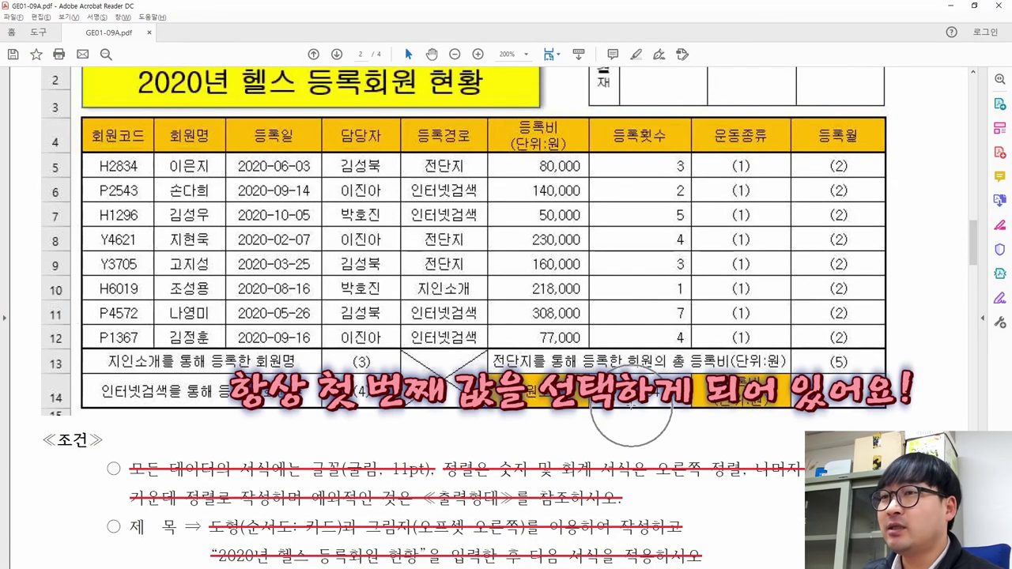
pyautogui.hotkey('alt', 'Tab')
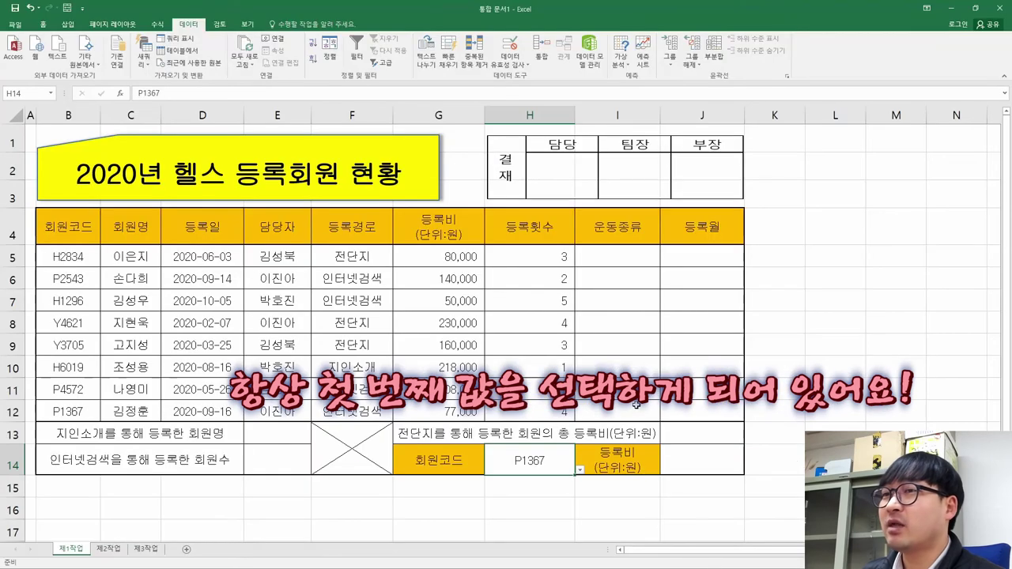
pyautogui.click(580, 470)
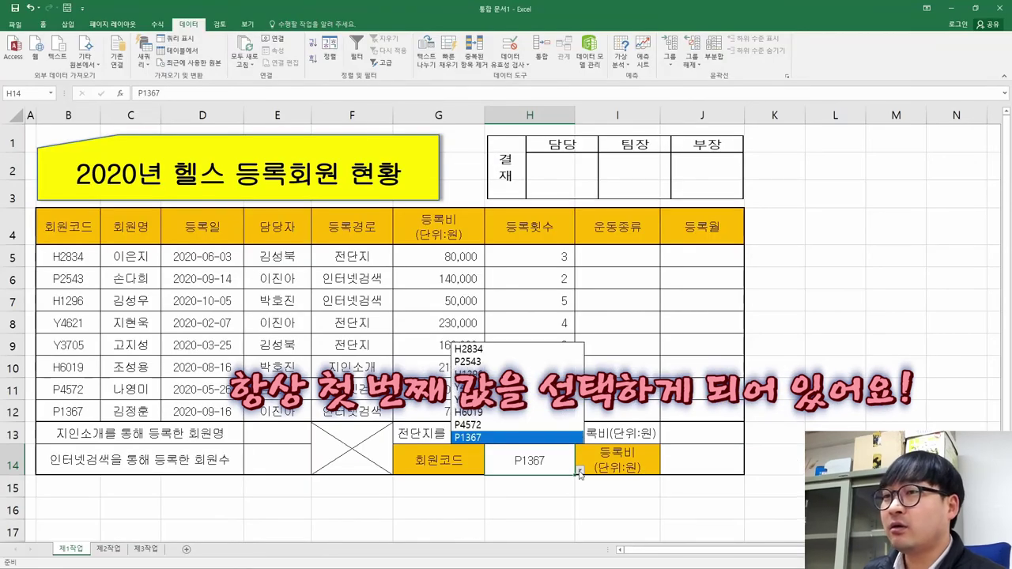
pyautogui.click(486, 353)
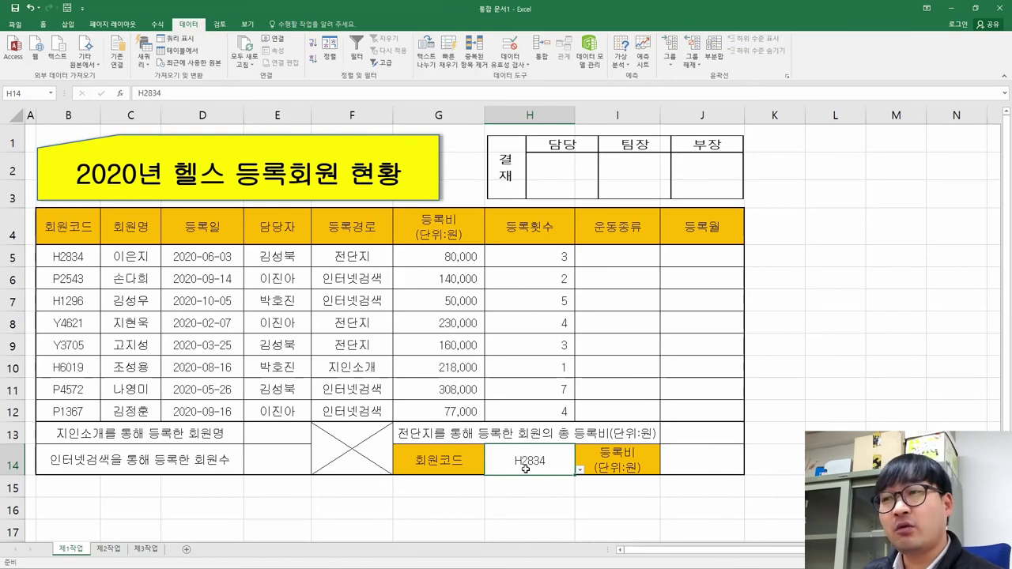
# Compare H14 with the PDF sample and strike through the finished 유효성 검사 condition.
pyautogui.hotkey('alt', 'Tab')
pyautogui.moveTo(601, 360); pyautogui.dragTo(688, 417)
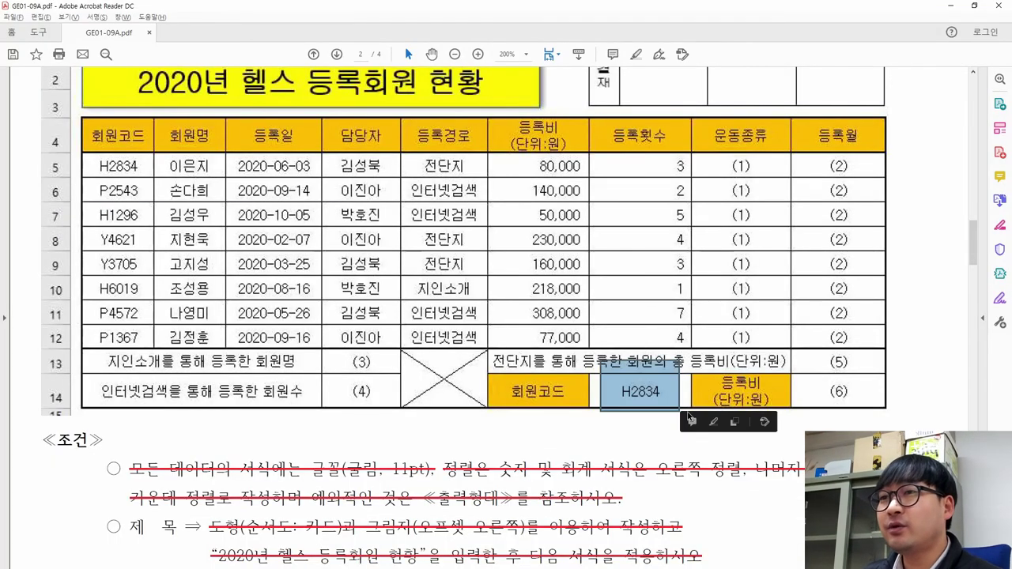
pyautogui.scroll(-10, 571, 440)
pyautogui.moveTo(130, 292); pyautogui.dragTo(776, 292)
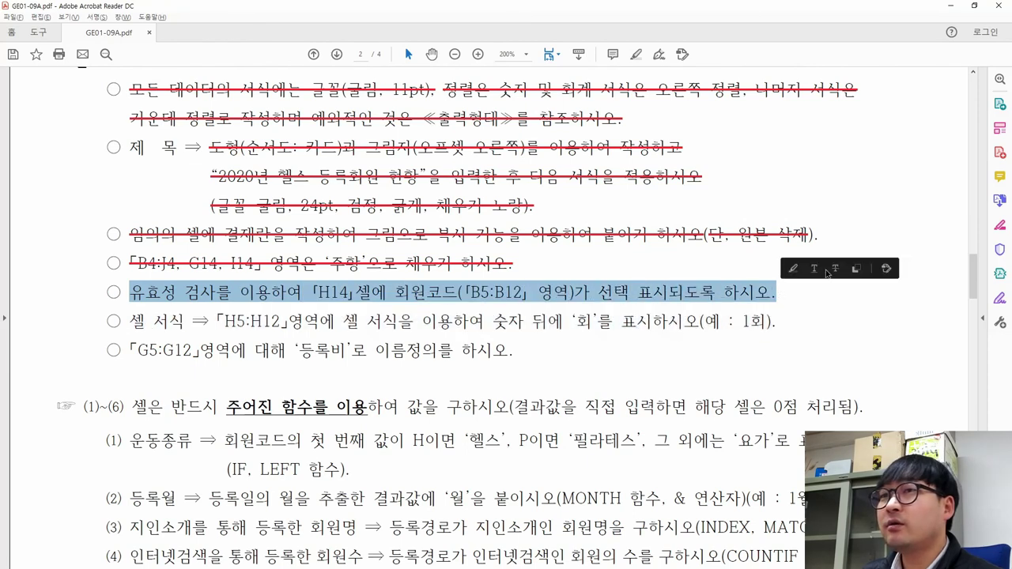
pyautogui.click(832, 271)
# Read the PDF condition about showing 회 behind the numbers in H5:H12, and select that range in Excel.
pyautogui.moveTo(130, 321); pyautogui.dragTo(700, 321)
pyautogui.moveTo(219, 321); pyautogui.dragTo(291, 324)
pyautogui.hotkey('alt', 'Tab')
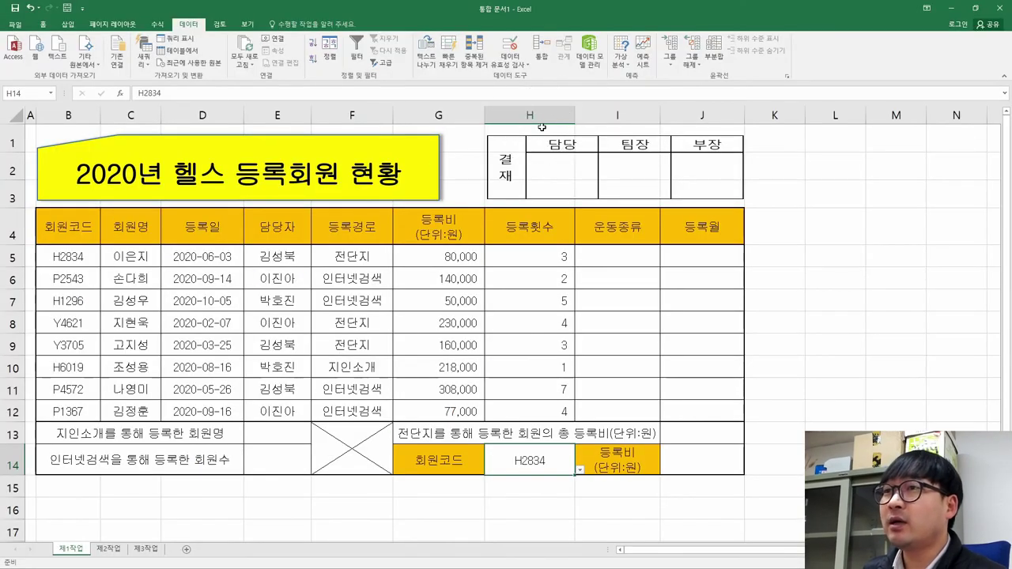
pyautogui.moveTo(521, 256); pyautogui.dragTo(553, 405)
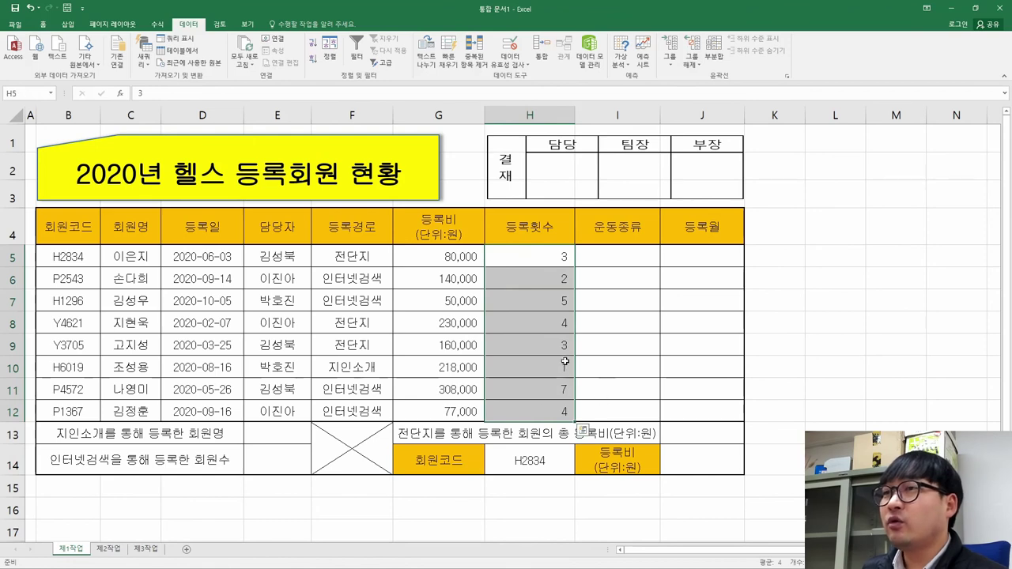
pyautogui.hotkey('alt', 'Tab')
pyautogui.moveTo(343, 321); pyautogui.dragTo(484, 321)
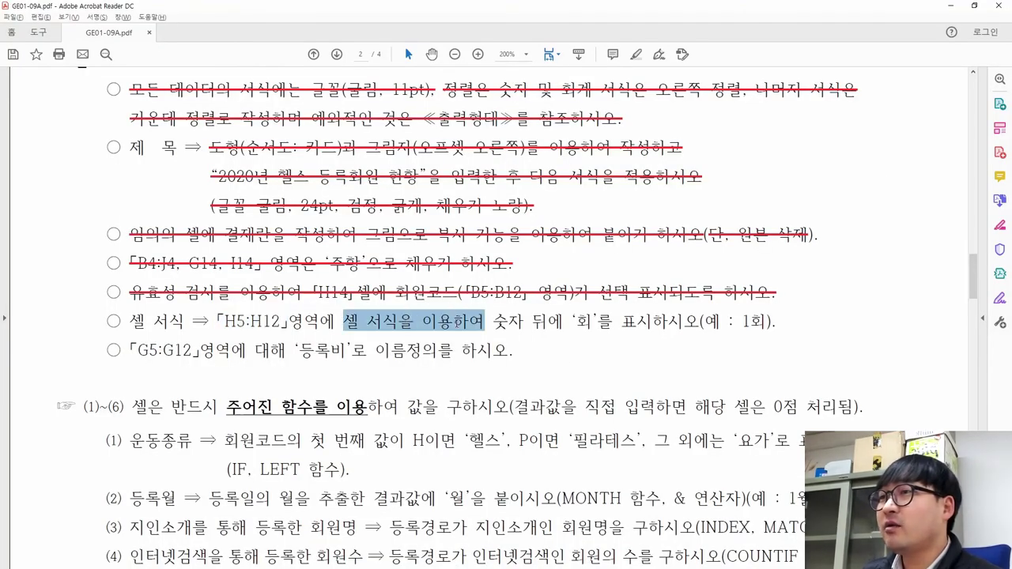
# Open the cell format settings for H5:H12 in Excel and reread the PDF instruction about showing 회 behind the numbers.
pyautogui.hotkey('alt', 'Tab')
pyautogui.rightClick(536, 281)
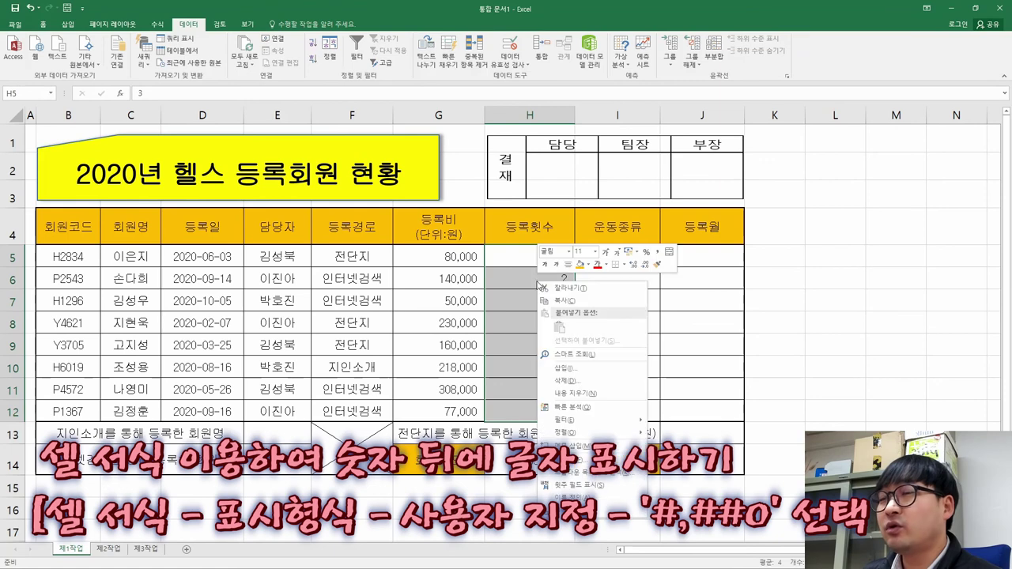
pyautogui.click(586, 461)
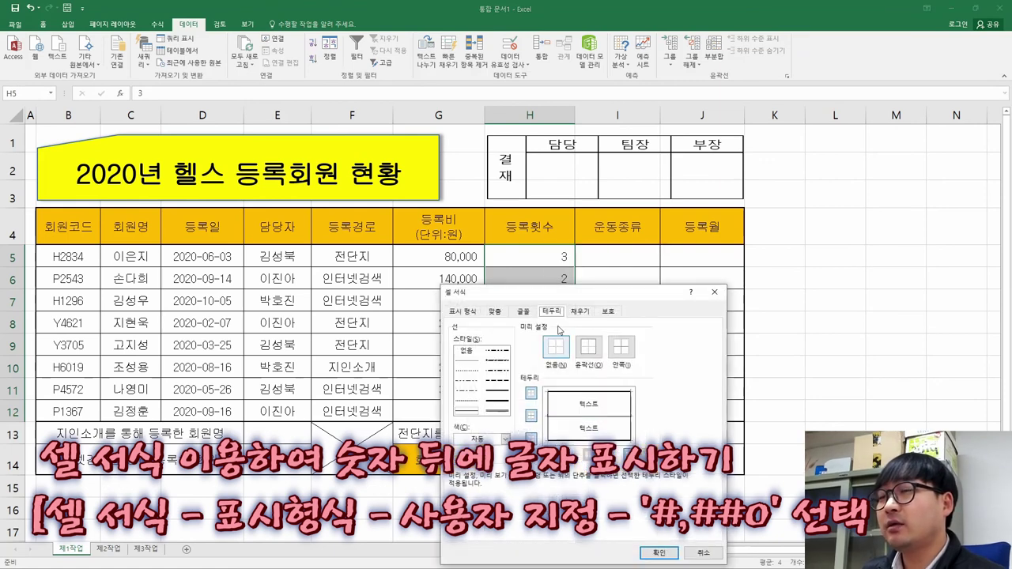
pyautogui.moveTo(577, 292); pyautogui.dragTo(452, 161)
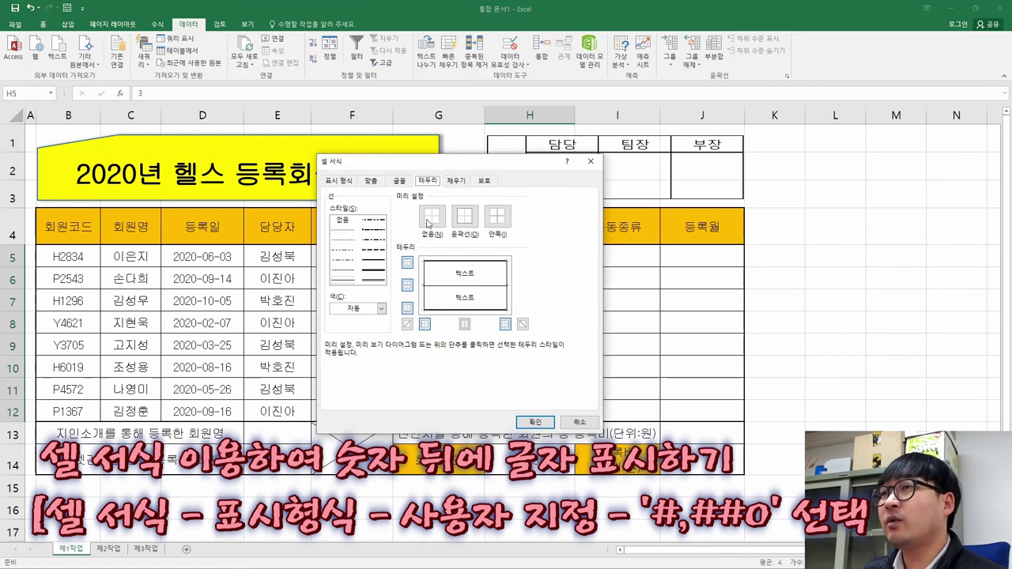
pyautogui.hotkey('alt', 'Tab')
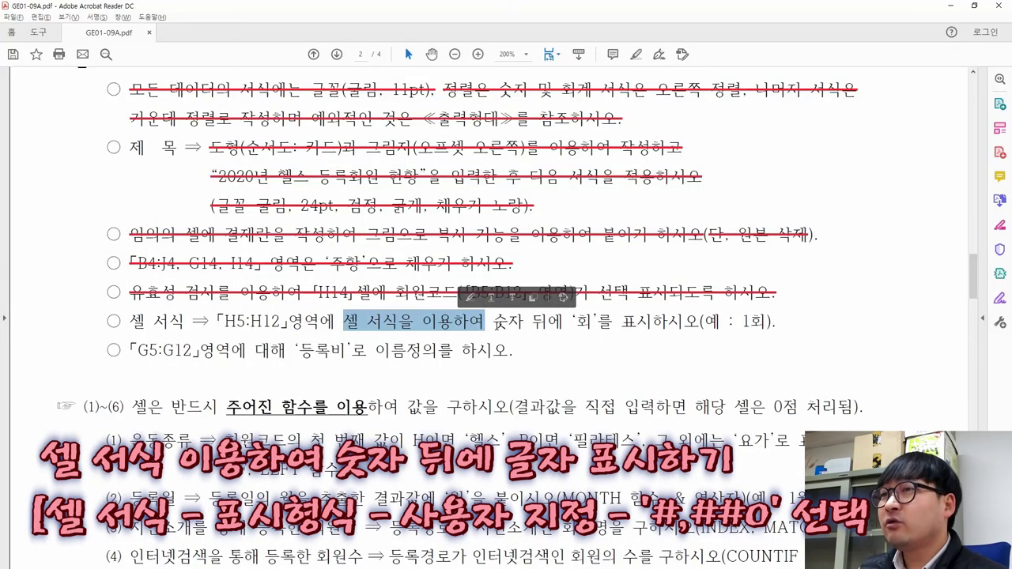
pyautogui.moveTo(609, 323); pyautogui.dragTo(655, 324)
pyautogui.hotkey('alt', 'Tab')
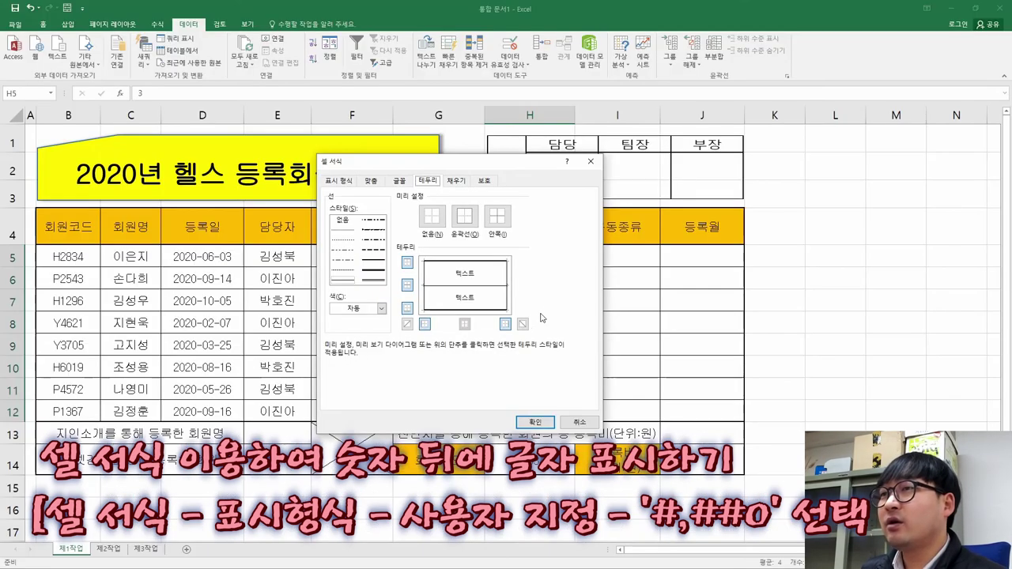
# Build the custom number format #,##0회 for H5:H12 from the #,##0 format and check the suffix against the PDF.
pyautogui.click(339, 182)
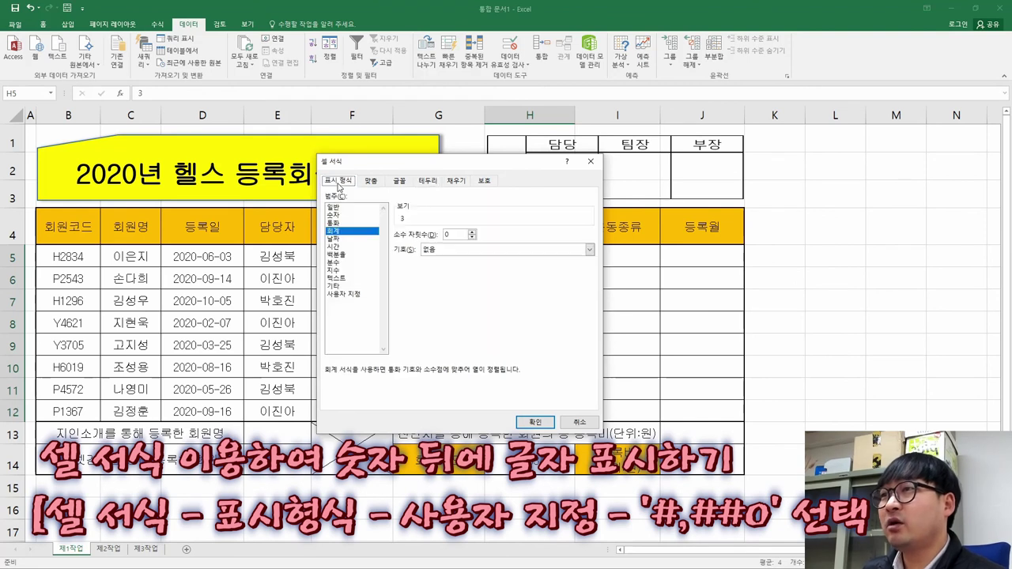
pyautogui.click(346, 295)
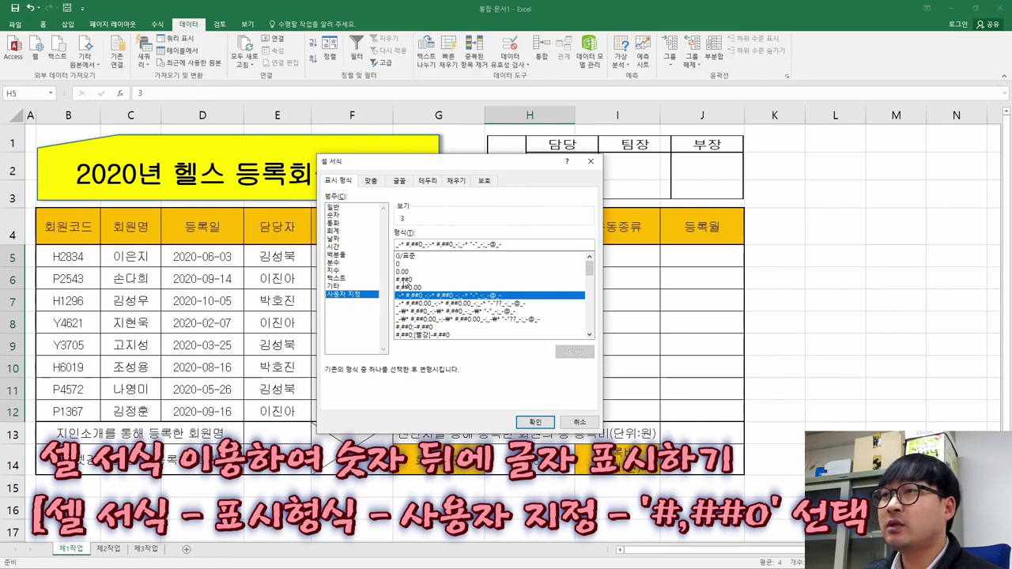
pyautogui.click(404, 280)
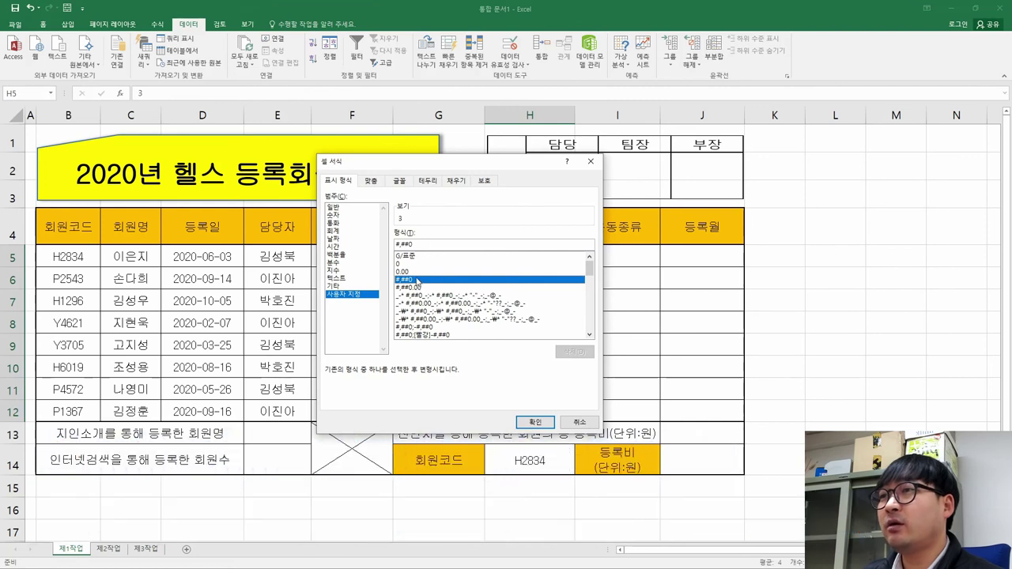
pyautogui.click(435, 243)
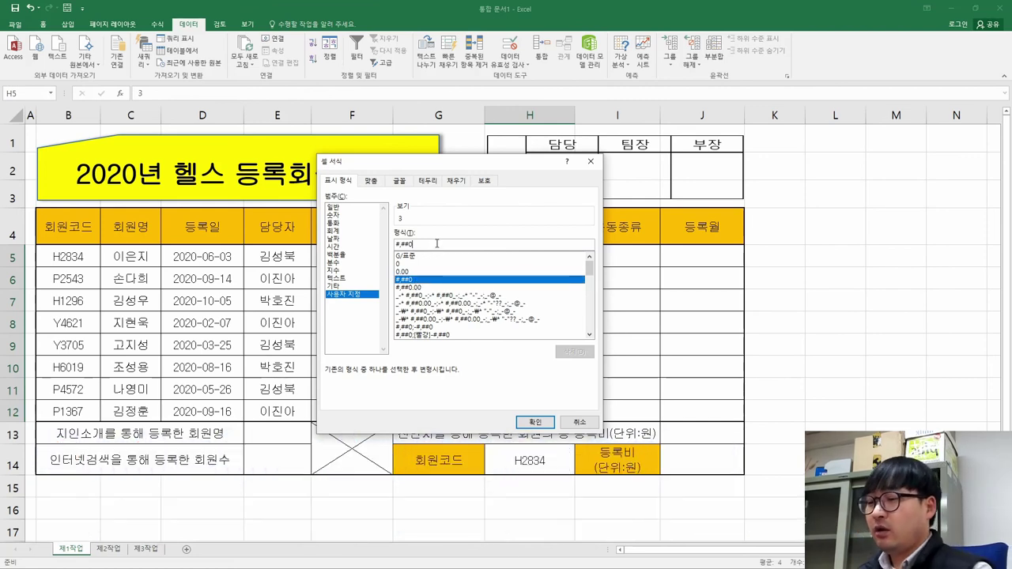
pyautogui.write('회')
pyautogui.hotkey('alt', 'Tab')
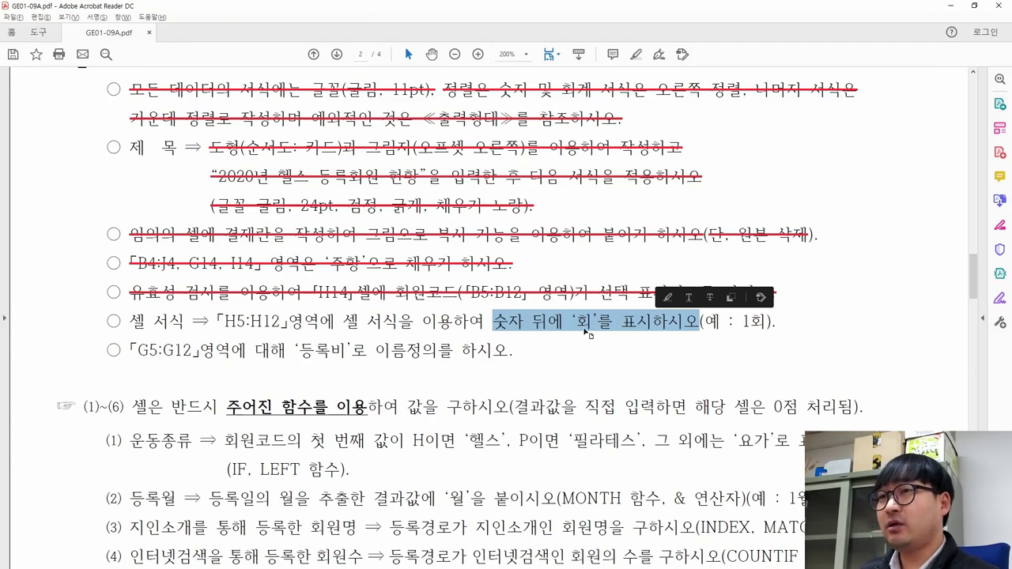
pyautogui.hotkey('alt', 'Tab')
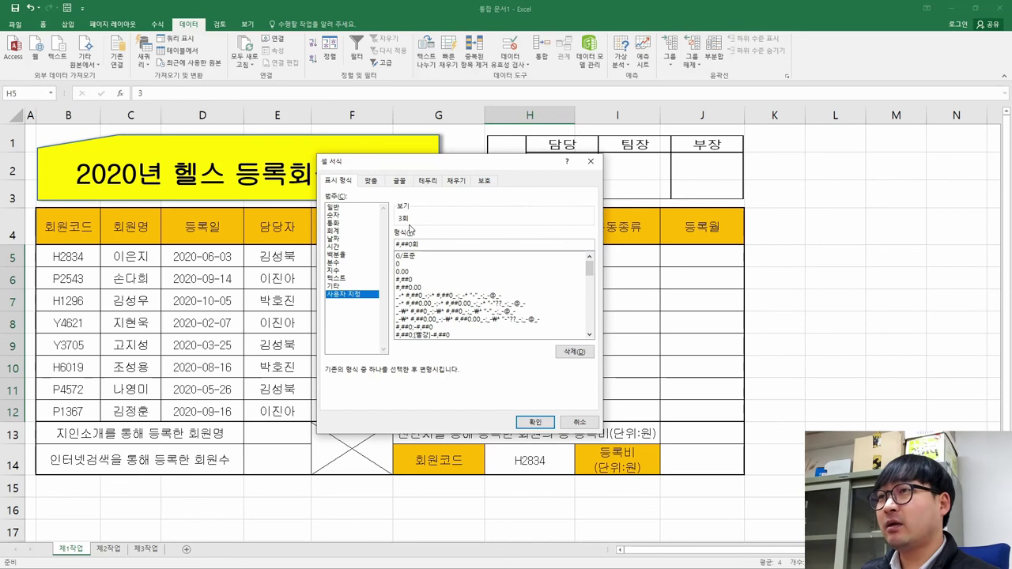
# Remove and re-enter the 회 suffix to compare the format preview, and apply #,##0회 to H5:H12.
pyautogui.click(441, 248)
pyautogui.press('BackSpace')
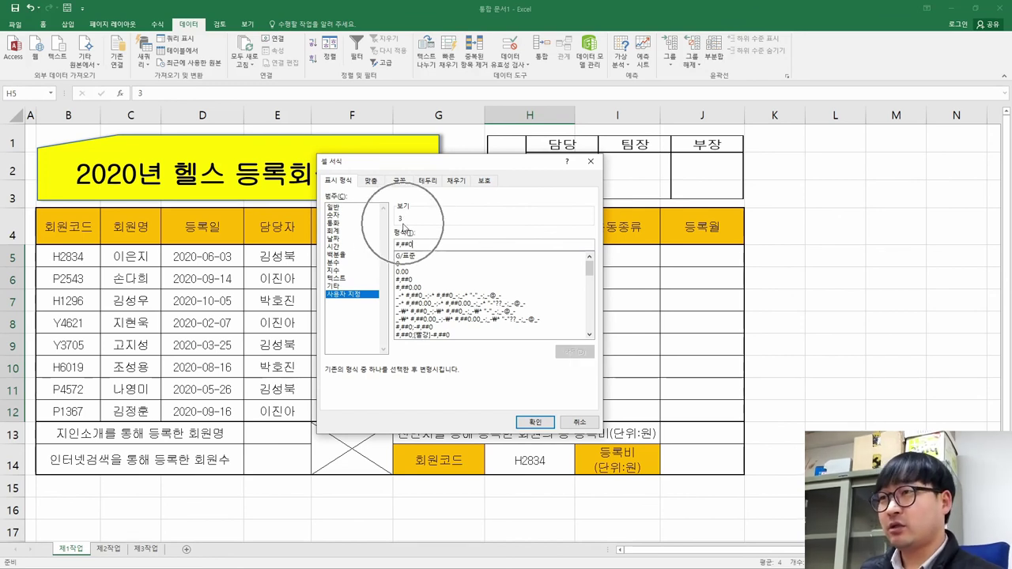
pyautogui.write('회')
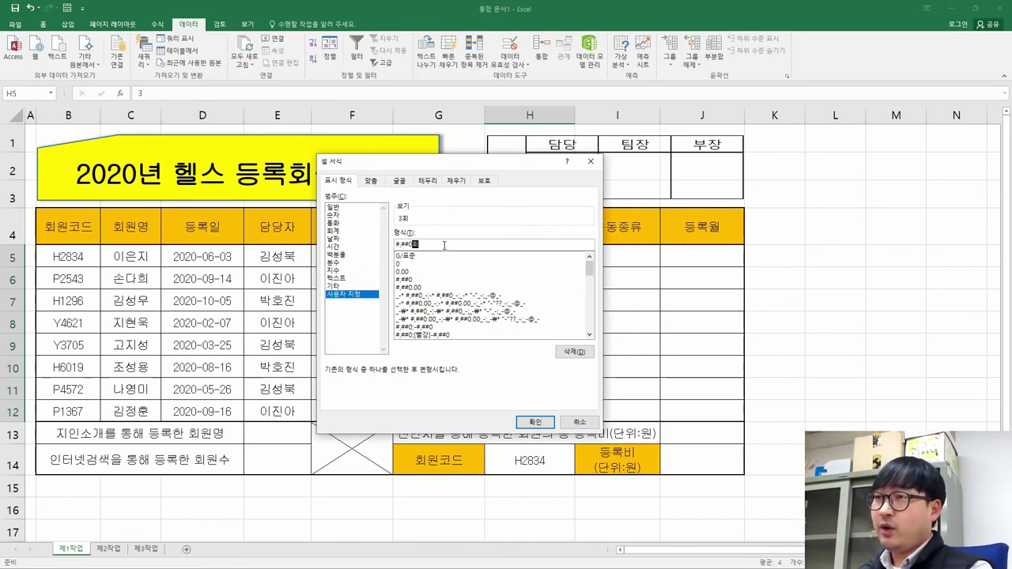
pyautogui.click(407, 224)
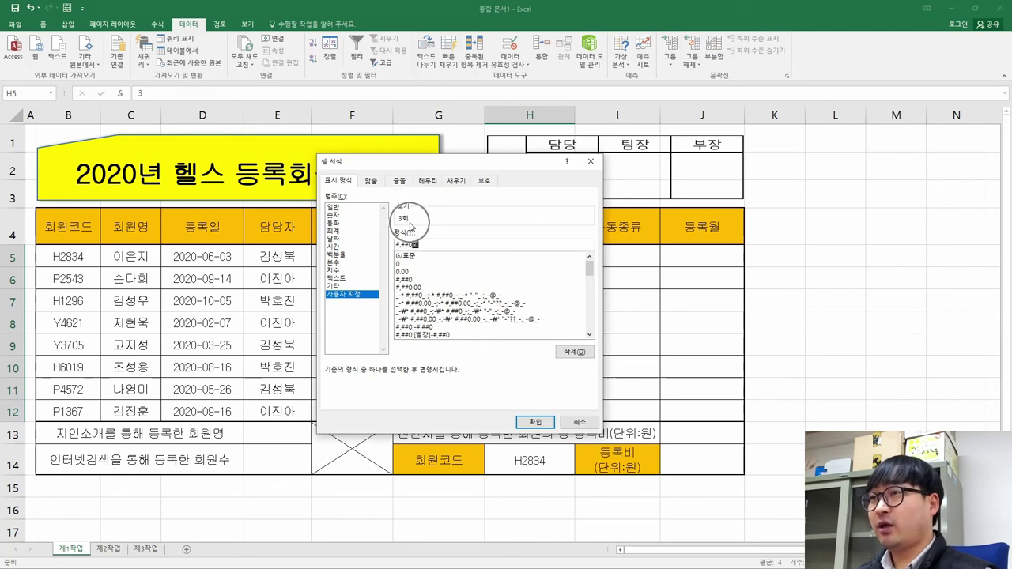
pyautogui.click(528, 424)
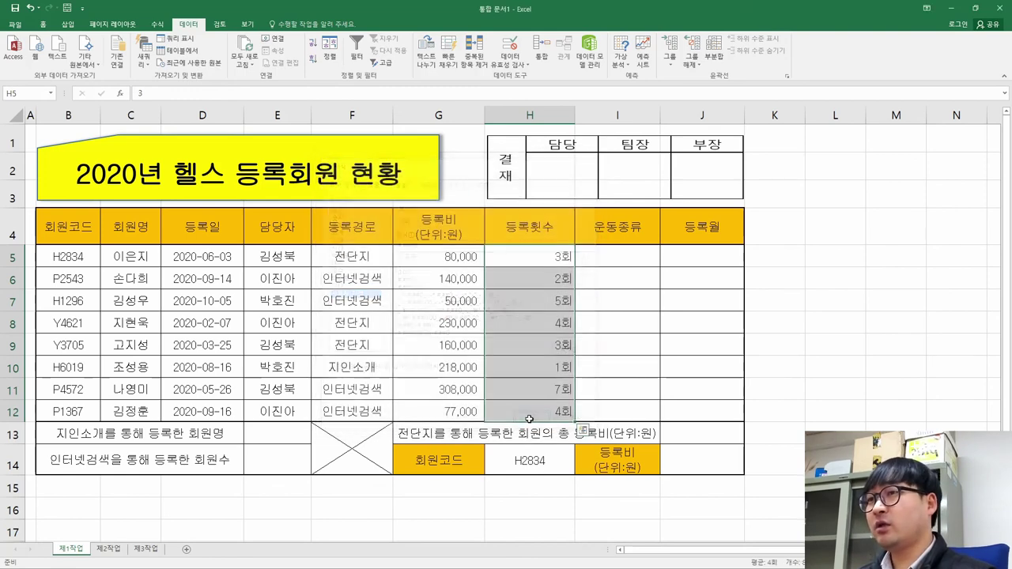
# Inspect H5:H12 on the sheet and compare the displayed numbers with the actual content of H5.
pyautogui.moveTo(558, 265); pyautogui.dragTo(544, 413)
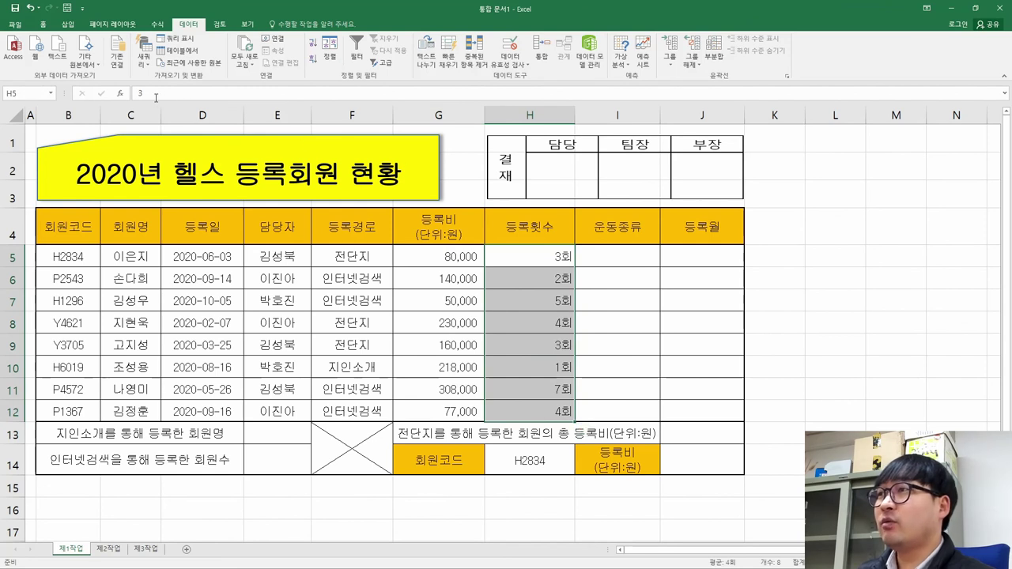
pyautogui.hotkey('ctrl', 'q')
pyautogui.click(530, 265)
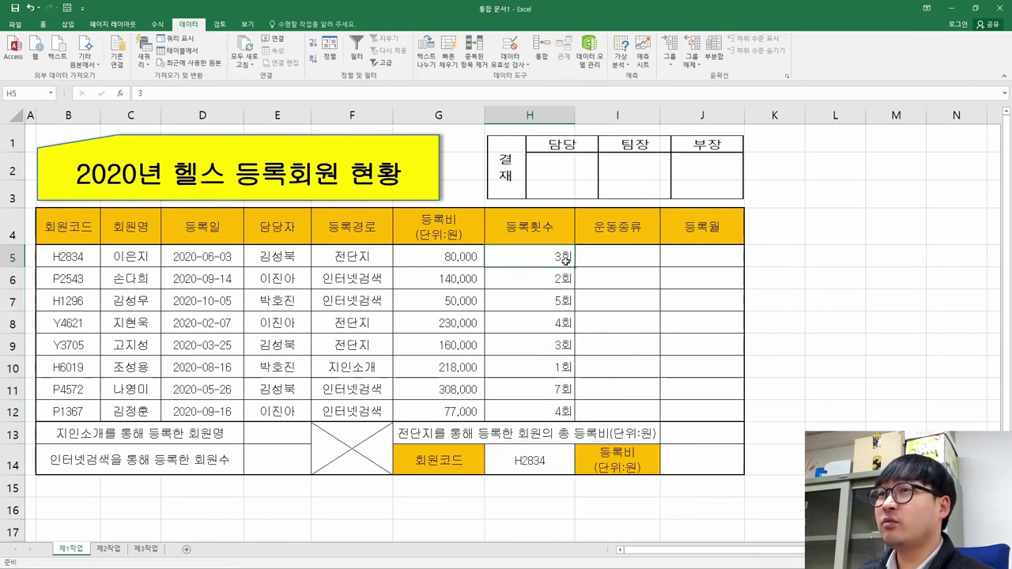
pyautogui.moveTo(521, 253); pyautogui.dragTo(529, 409)
# Switch to the PDF and strike through the finished 셀 서식 condition for H5:H12.
pyautogui.hotkey('alt', 'Tab')
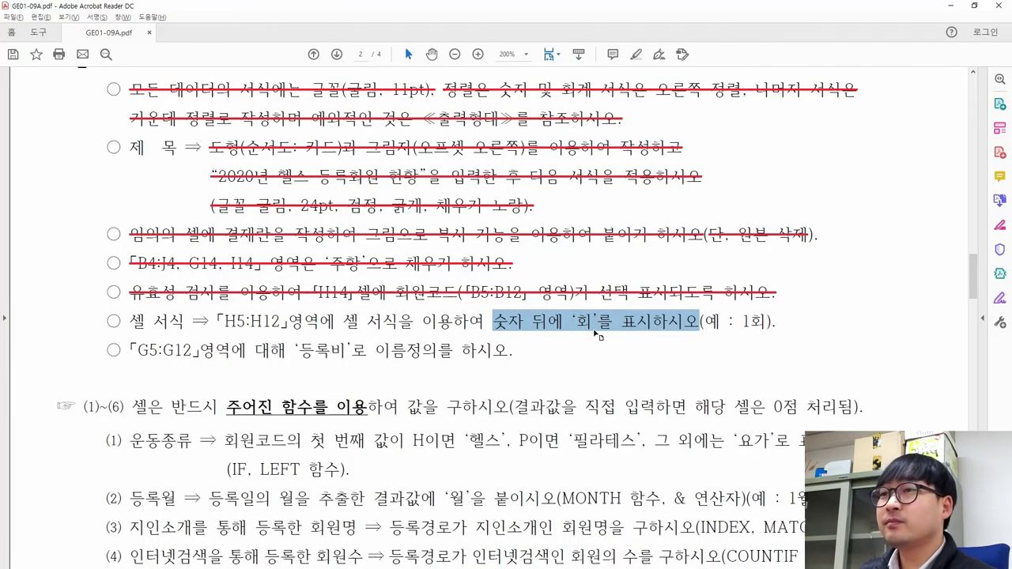
pyautogui.click(748, 321)
pyautogui.moveTo(780, 320); pyautogui.dragTo(128, 321)
pyautogui.click(188, 298)
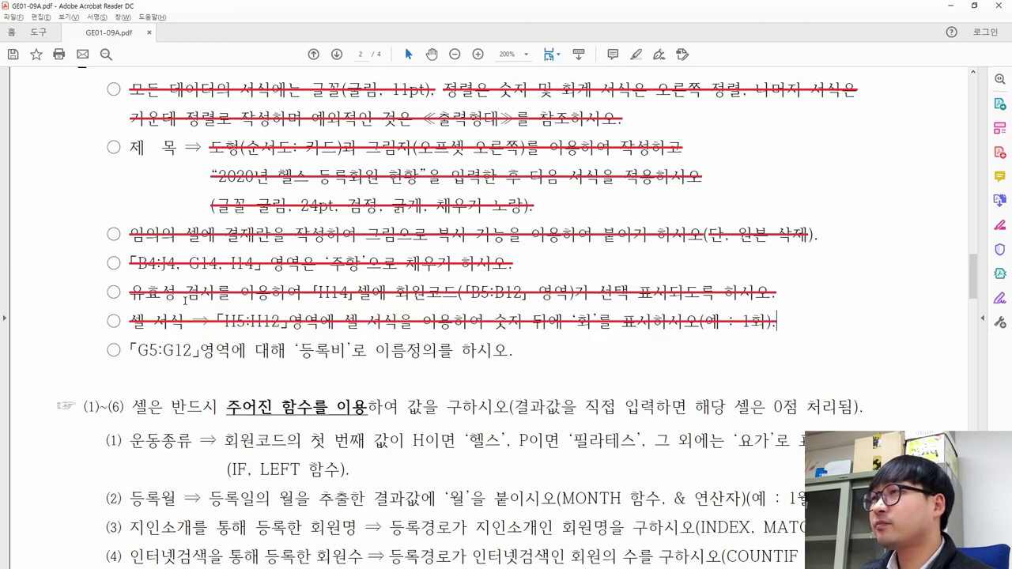
# Read the PDF condition about the name definition for G5:G12 and name that range 등록비 in Excel.
pyautogui.moveTo(139, 350); pyautogui.dragTo(443, 356)
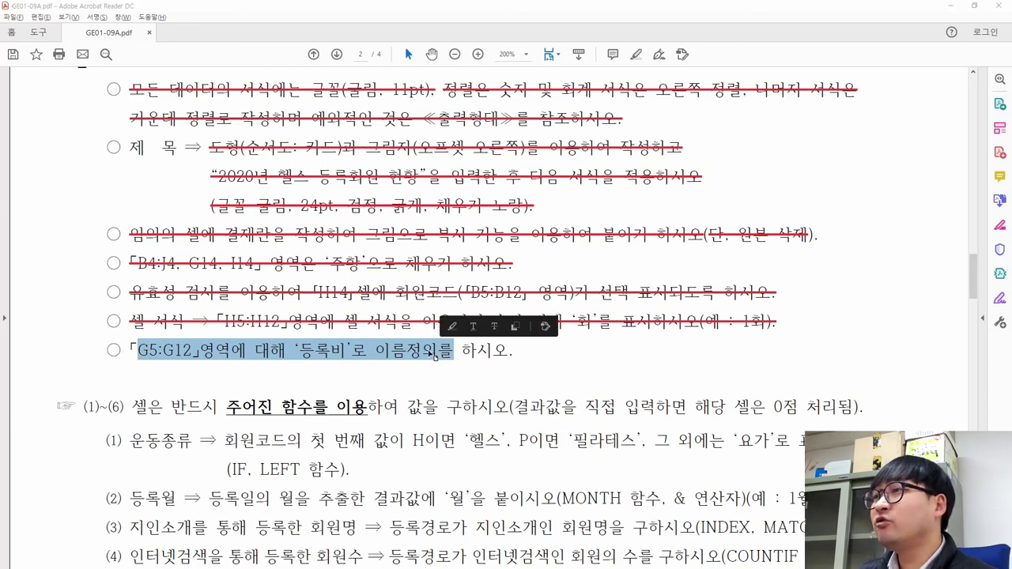
pyautogui.hotkey('alt', 'Tab')
pyautogui.hotkey('ctrl', 'q')
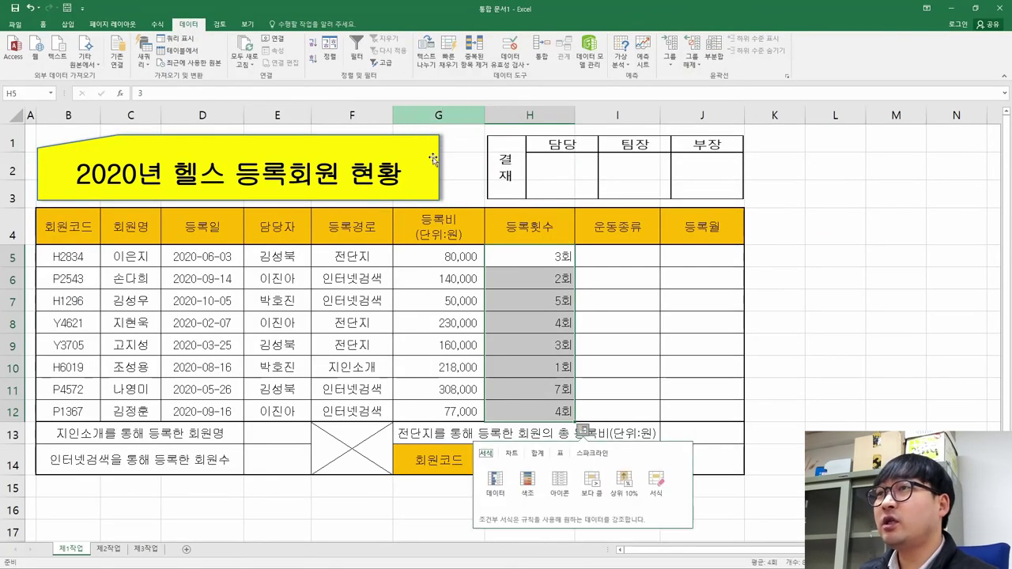
pyautogui.moveTo(435, 247); pyautogui.dragTo(426, 412)
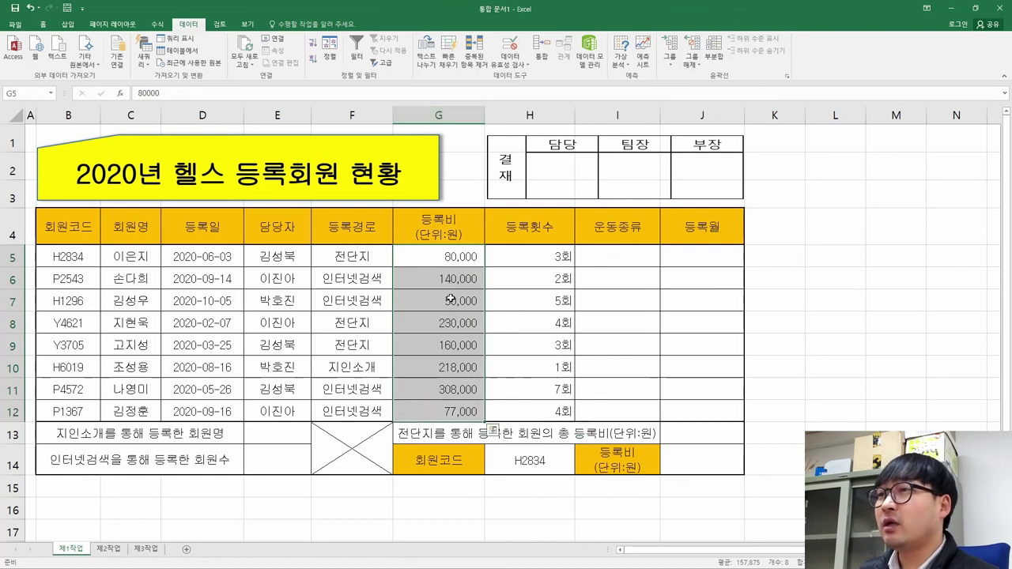
pyautogui.hotkey('alt', 'Tab')
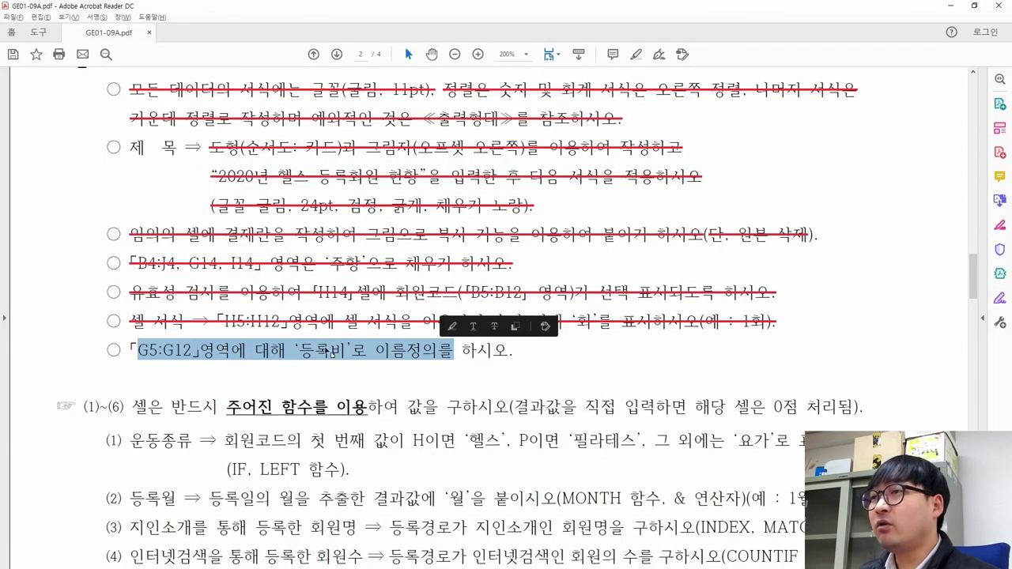
pyautogui.hotkey('alt', 'Tab')
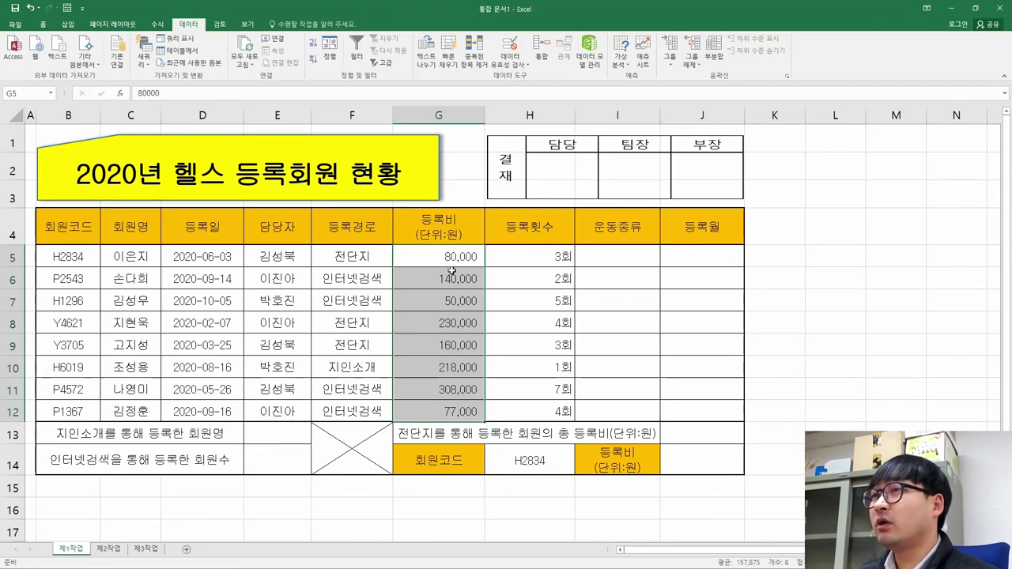
pyautogui.click(21, 94)
pyautogui.write('등록비')
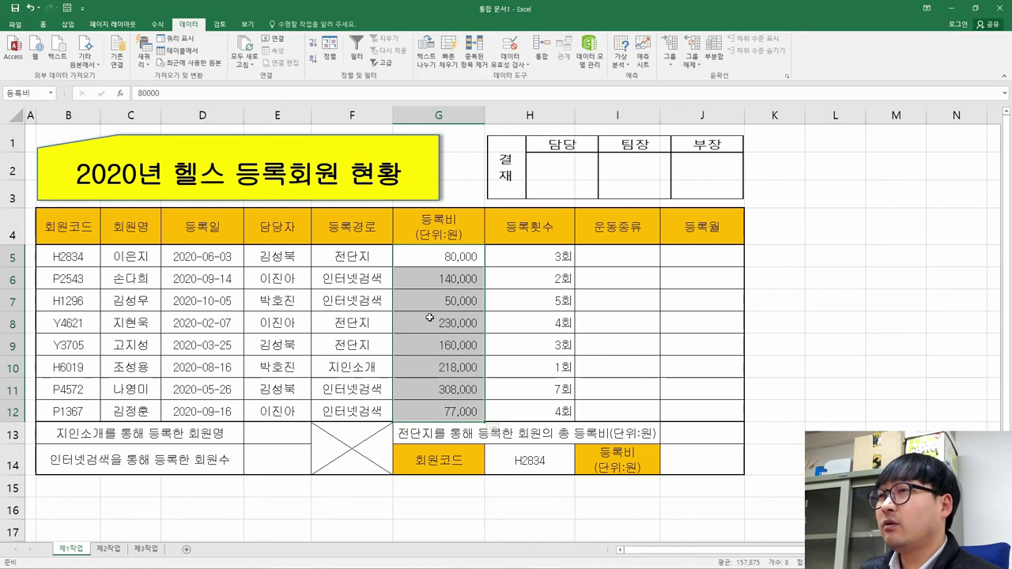
# Select another cell and reselect G5:G12 to check the range's defined name.
pyautogui.click(352, 257)
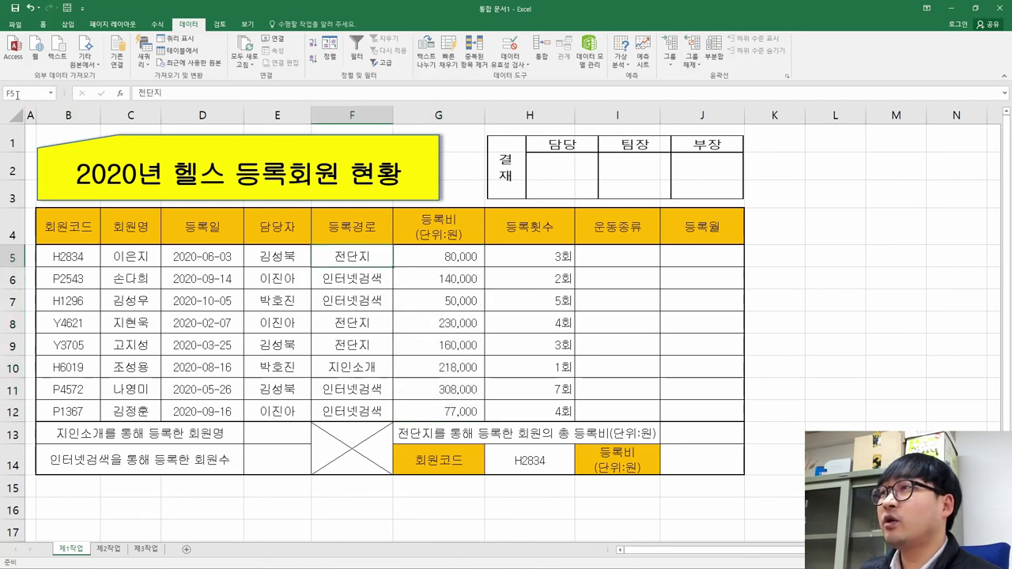
pyautogui.moveTo(434, 256); pyautogui.dragTo(443, 406)
pyautogui.hotkey('ctrl', 'q')
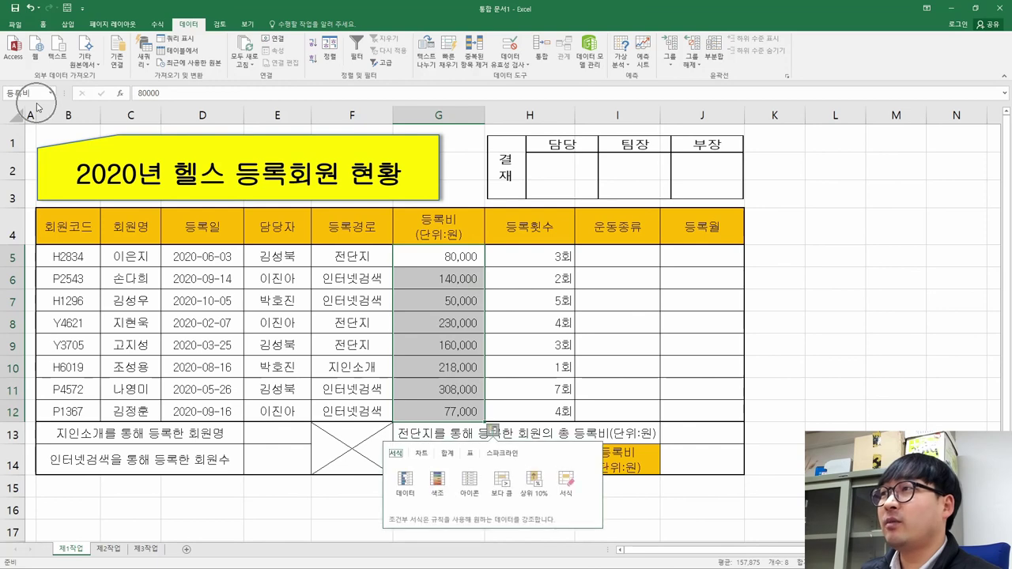
pyautogui.press('Escape')
# Switch to the PDF and strike through the finished 이름정의 condition for G5:G12.
pyautogui.hotkey('alt', 'Tab')
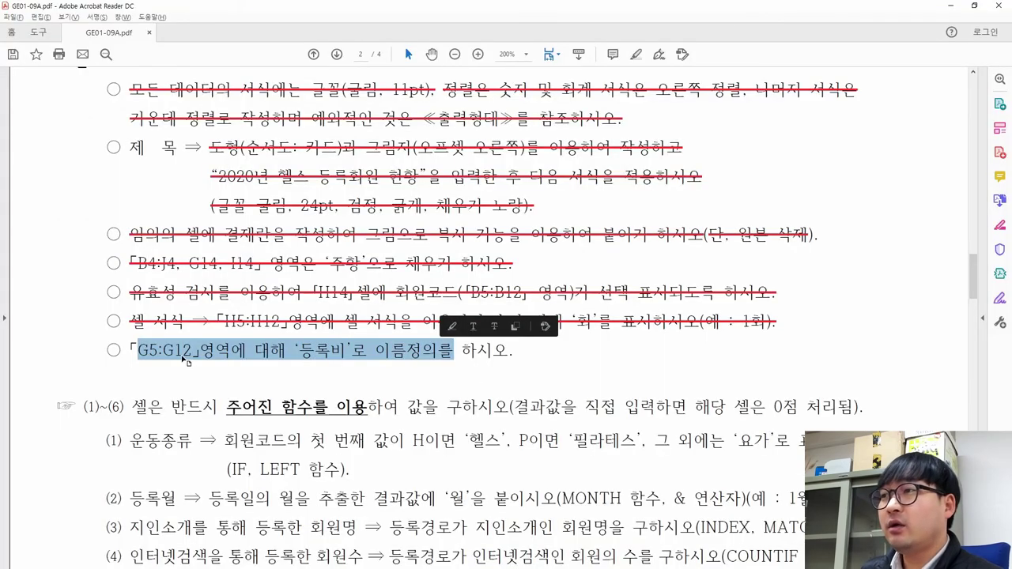
pyautogui.moveTo(129, 349); pyautogui.dragTo(528, 352)
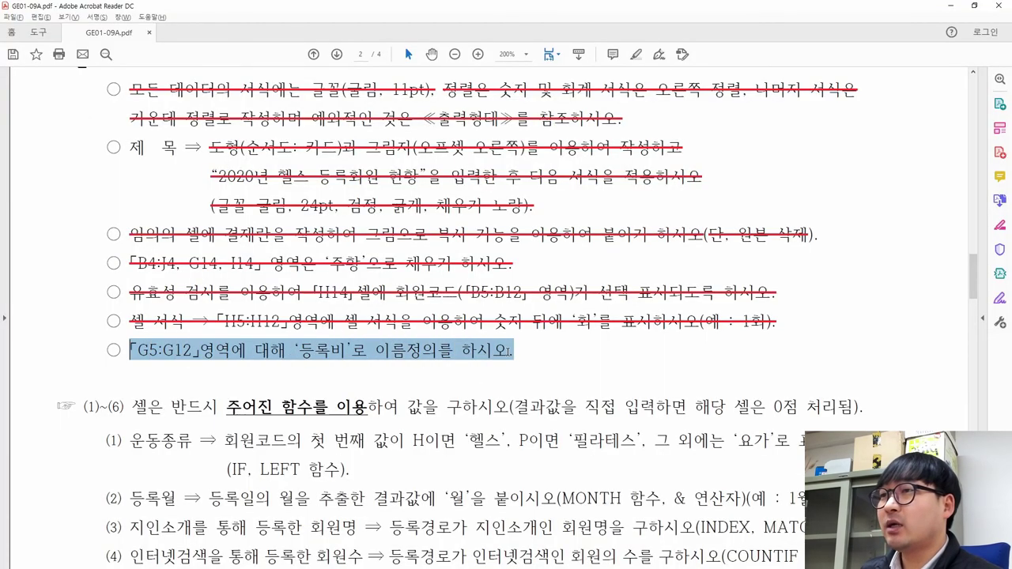
pyautogui.click(564, 325)
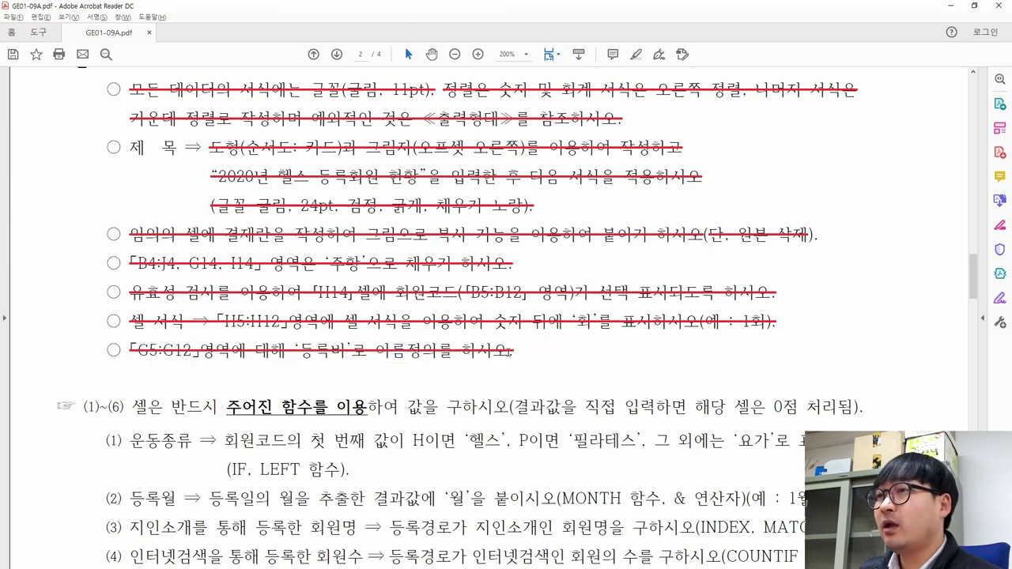
# Review the 제1작업 heading and sample table in the PDF and compare them with the Excel sheet to see which cells still need values.
pyautogui.scroll(1, 498, 349)
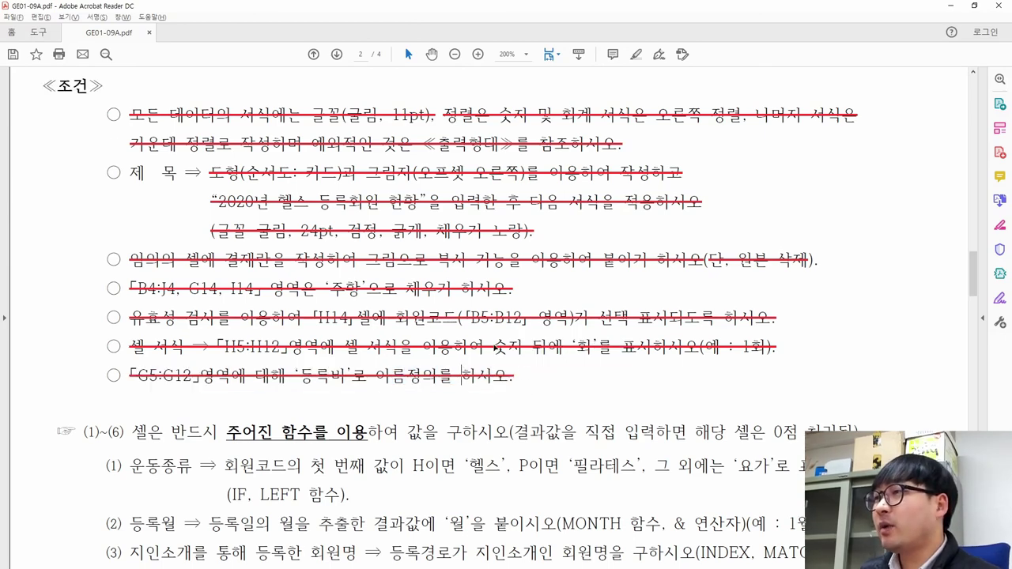
pyautogui.scroll(10, 496, 348)
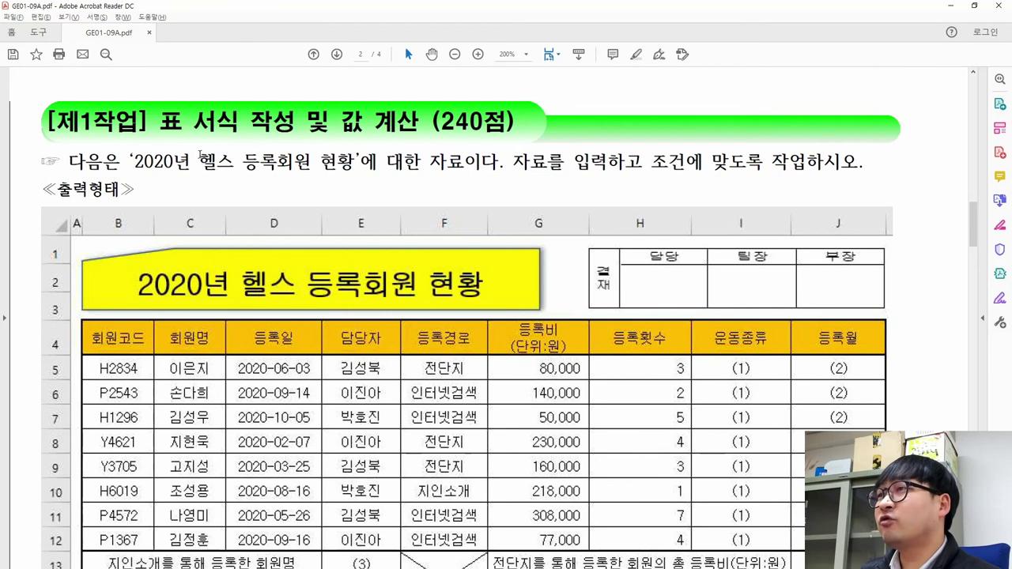
pyautogui.moveTo(340, 123); pyautogui.dragTo(405, 124)
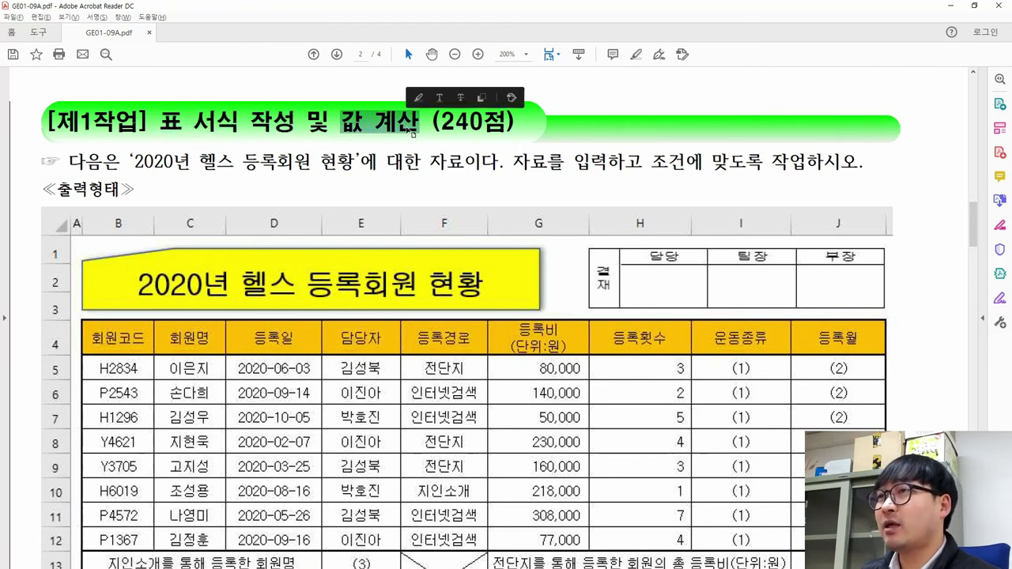
pyautogui.moveTo(161, 123); pyautogui.dragTo(295, 123)
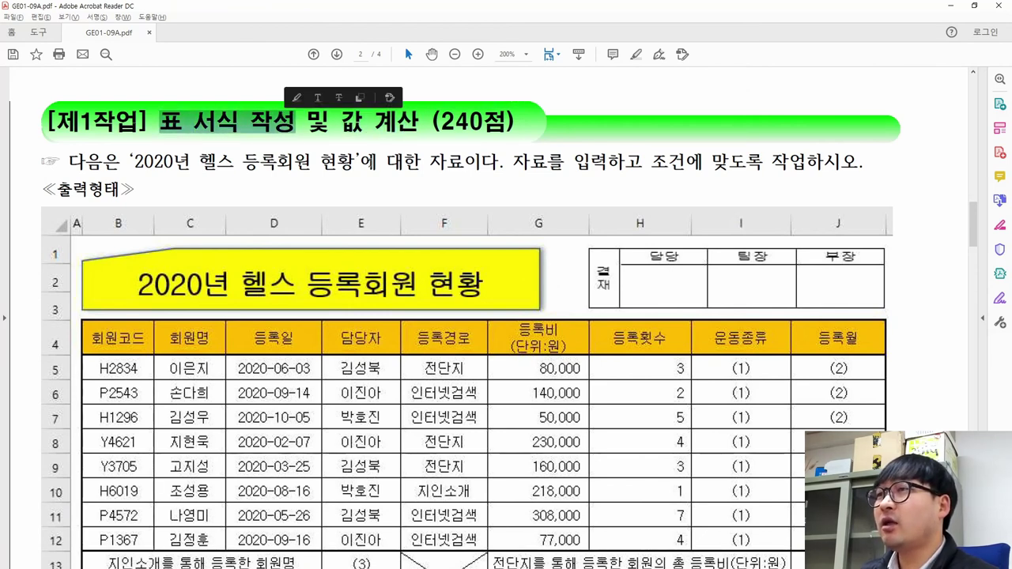
pyautogui.scroll(-1, 433, 333)
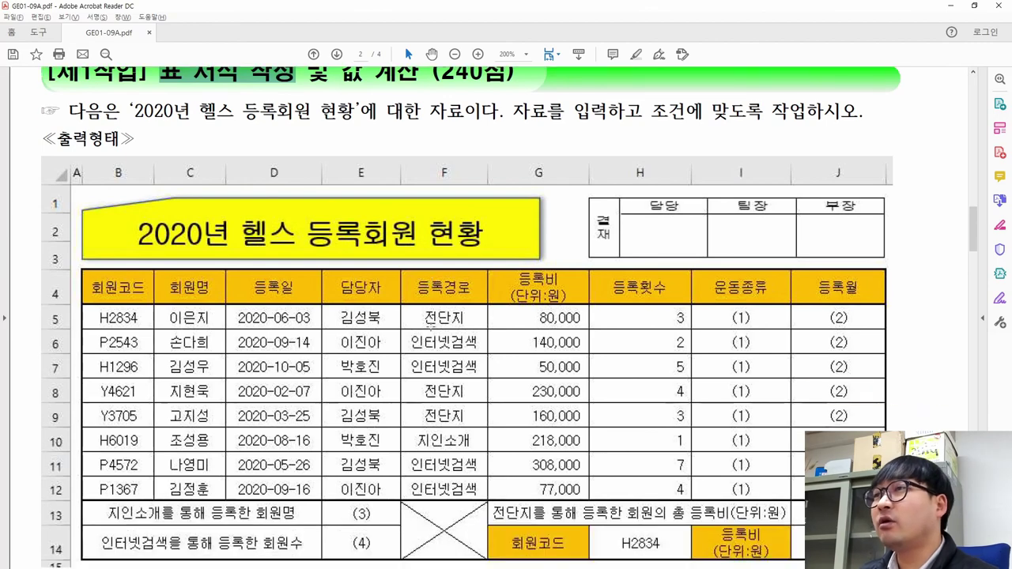
pyautogui.scroll(-1, 429, 316)
pyautogui.hotkey('alt', 'Tab')
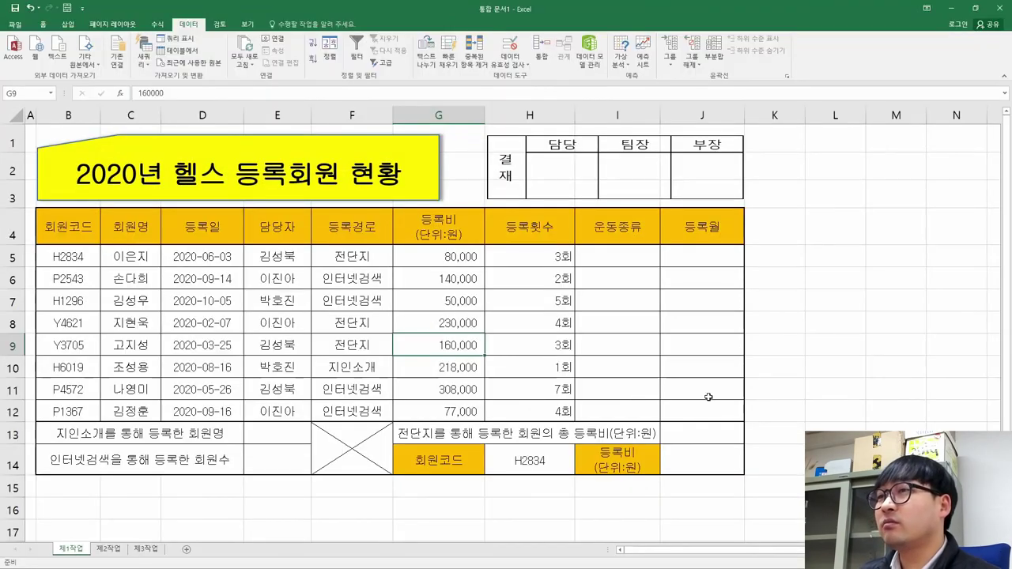
pyautogui.hotkey('alt', 'Tab')
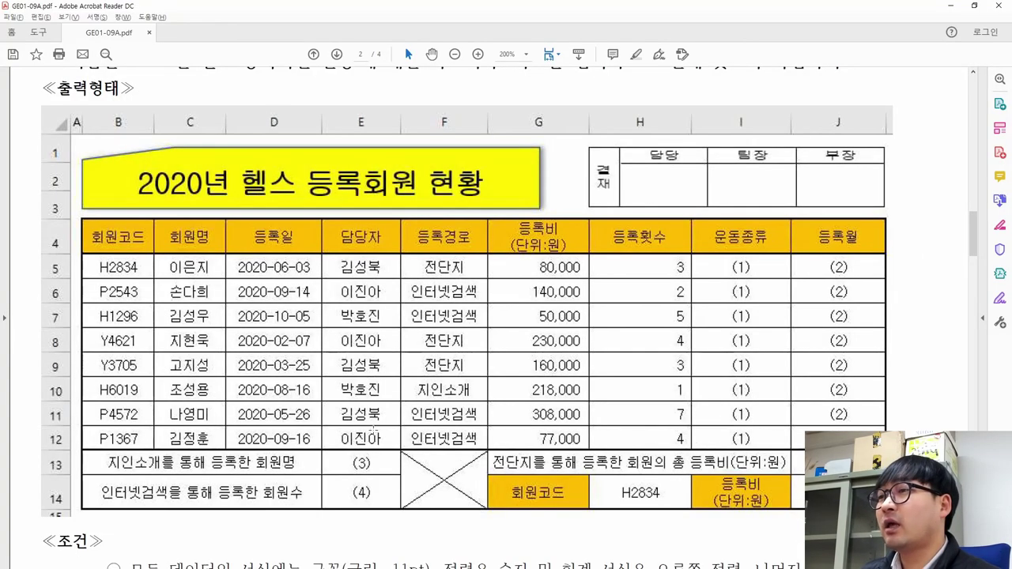
pyautogui.hotkey('alt', 'Tab')
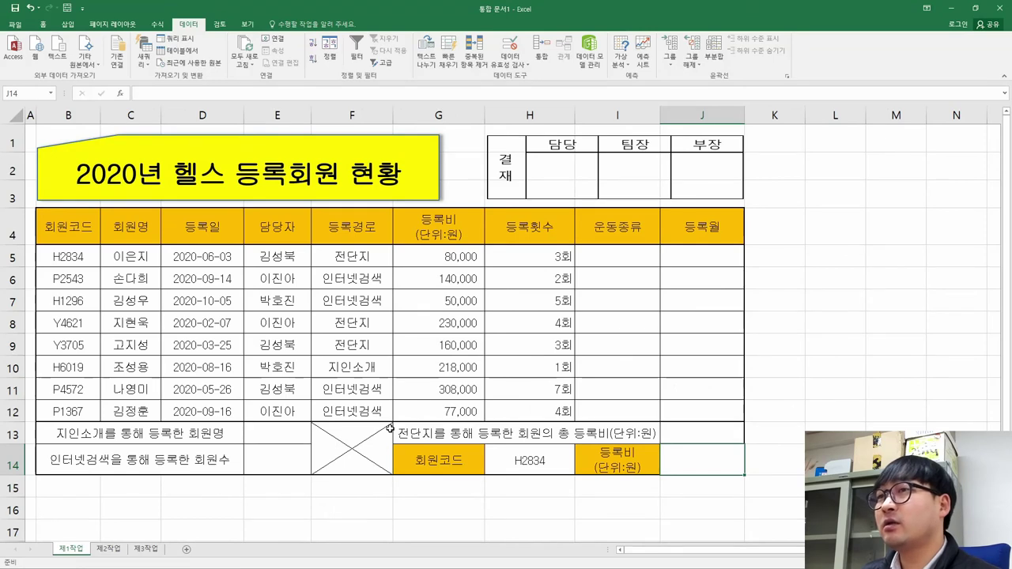
pyautogui.hotkey('alt', 'Tab')
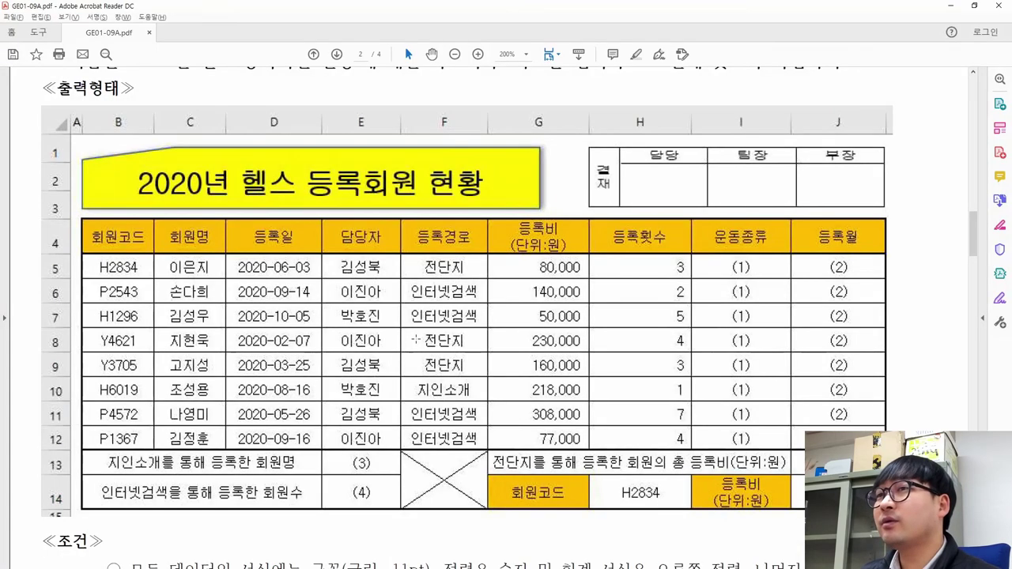
pyautogui.scroll(3, 632, 377)
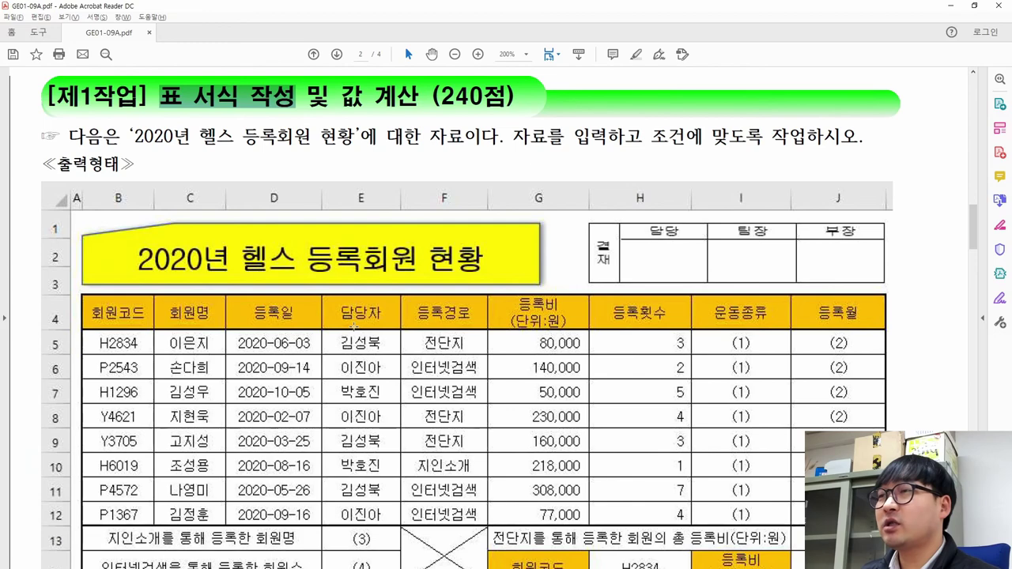